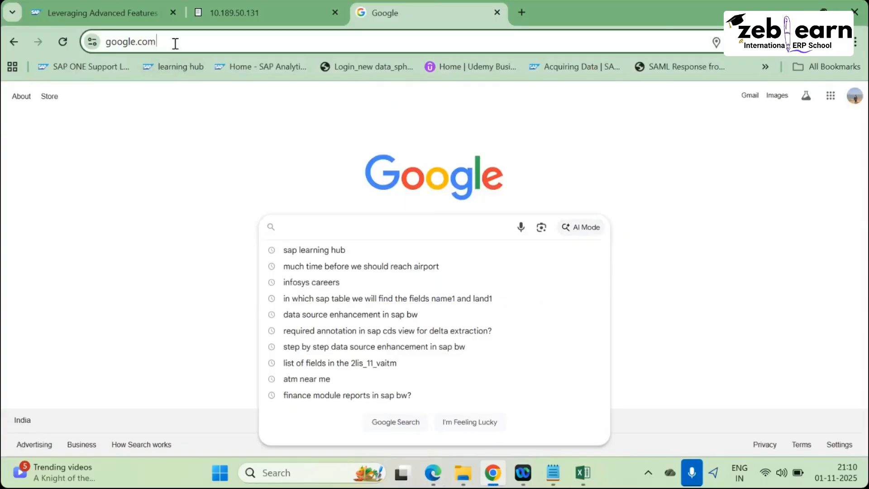
Search Google for 'google maps' and open the Google Maps result in a new tab.
left_click(175, 42)
type("googe")
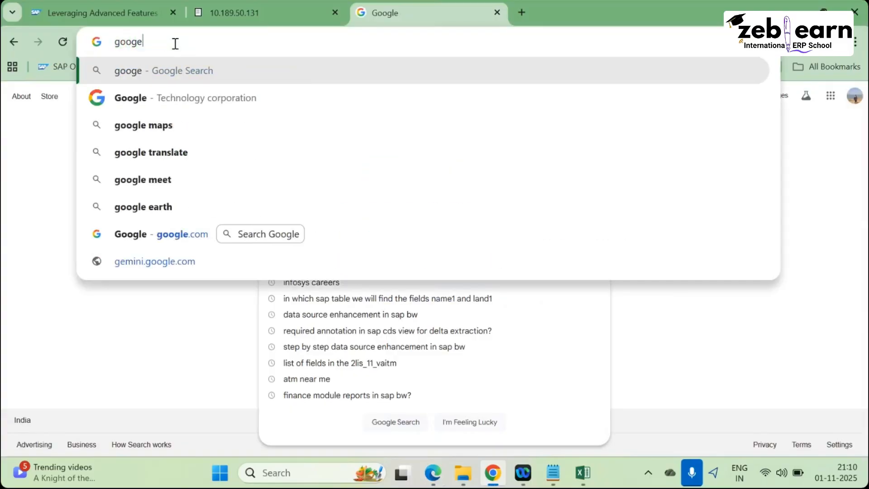
key("BackSpace")
type("le")
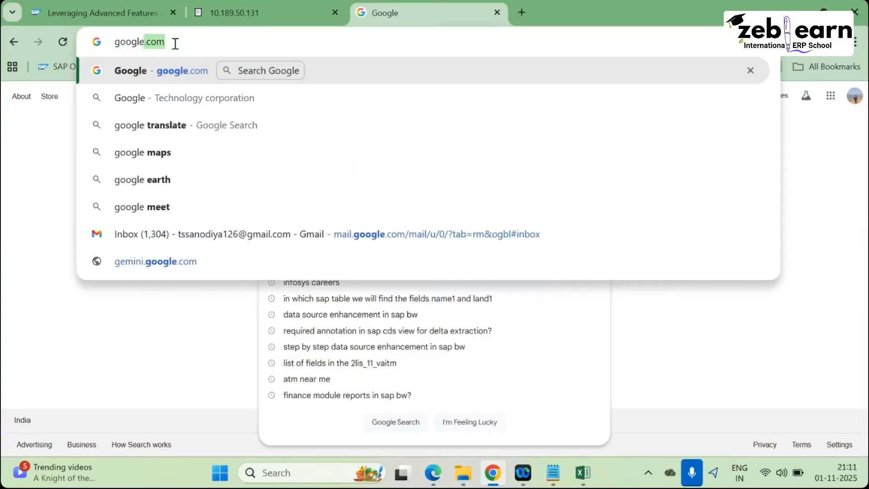
type(" map")
key("Return")
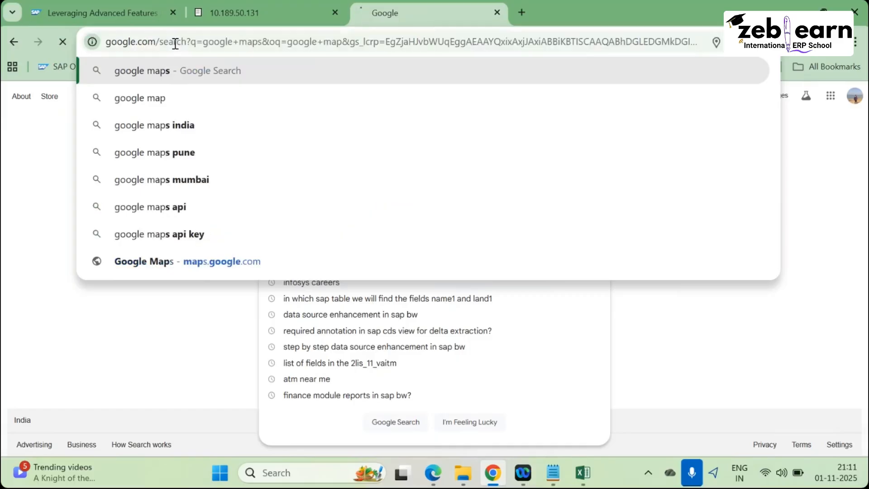
left_click(139, 195)
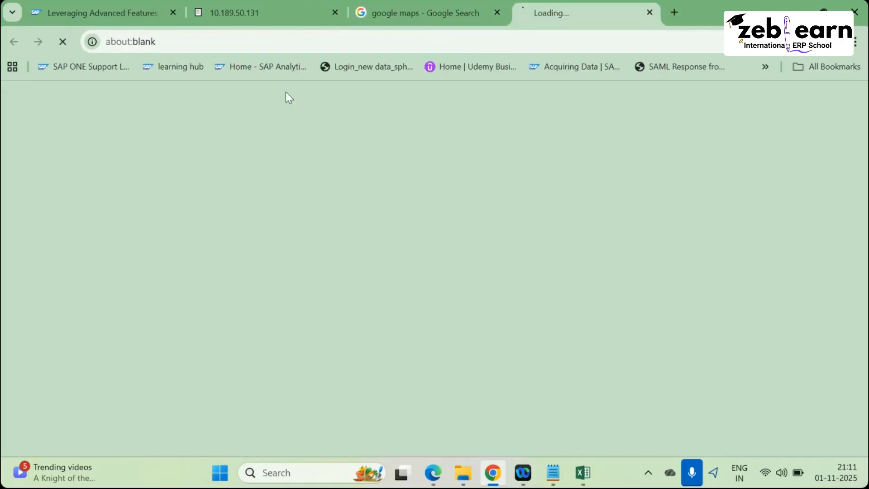
Close the leftover 'google maps - Google Search' tab and zoom in around Nagpur.
left_click(497, 13)
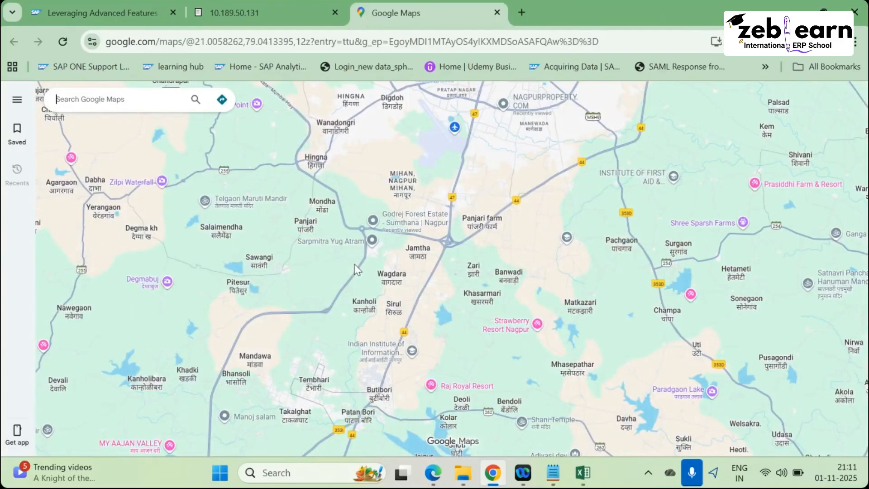
scroll(358, 270, "down", 3)
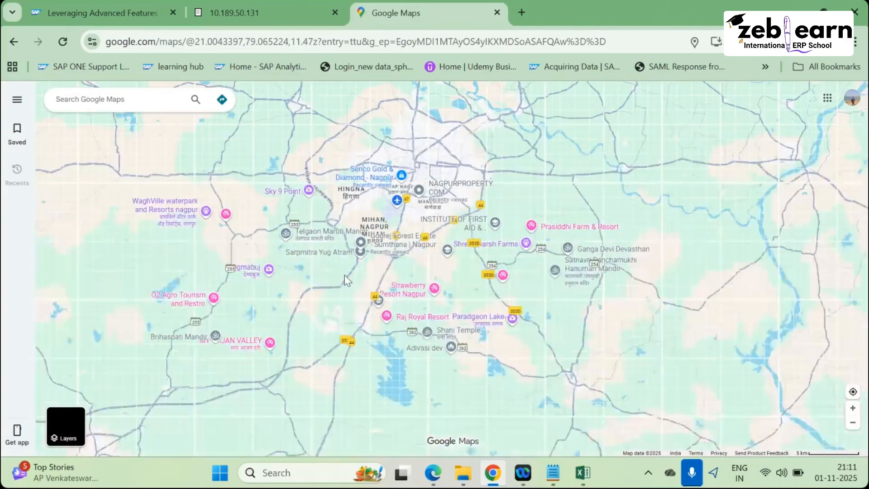
scroll(344, 274, "up", 5)
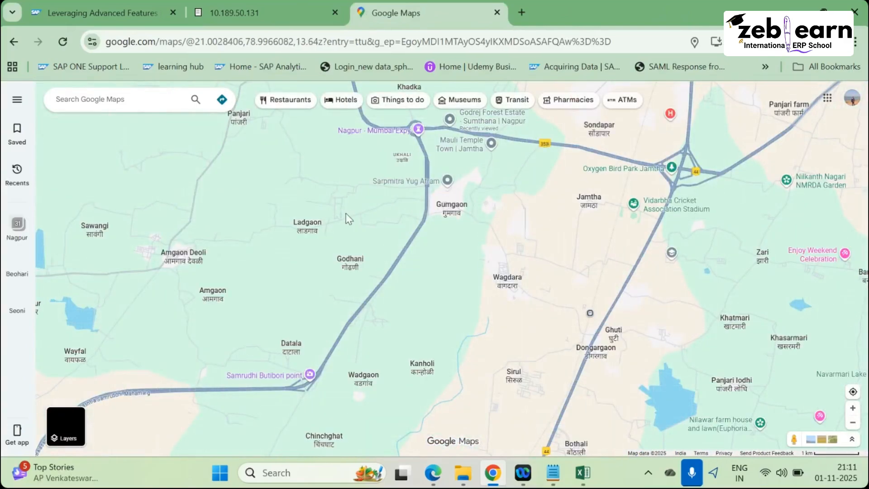
scroll(348, 219, "up", 5)
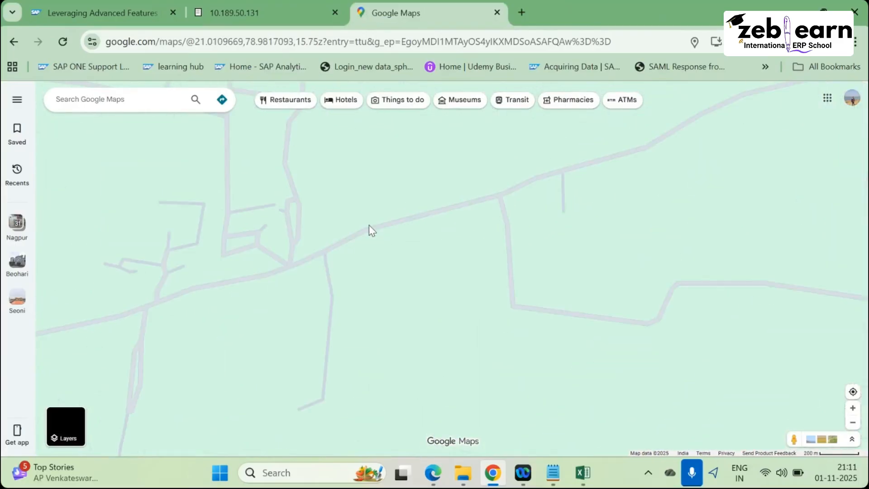
scroll(368, 225, "up", 4)
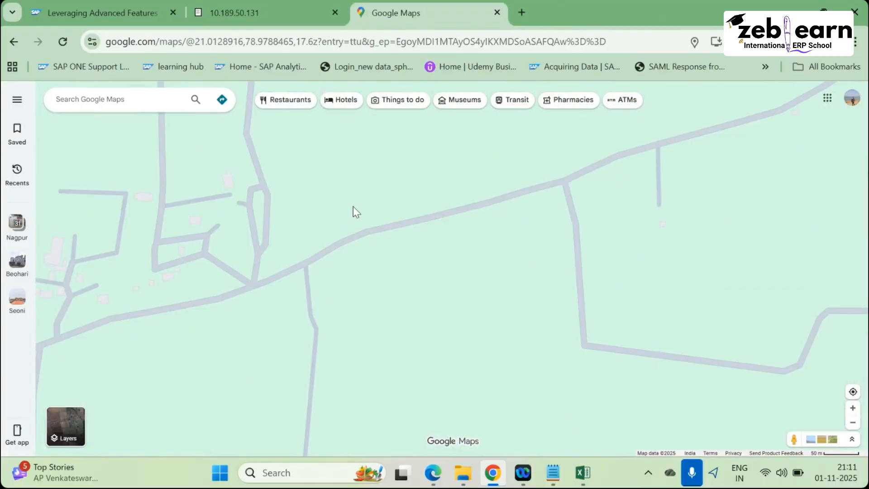
scroll(353, 206, "up", 2)
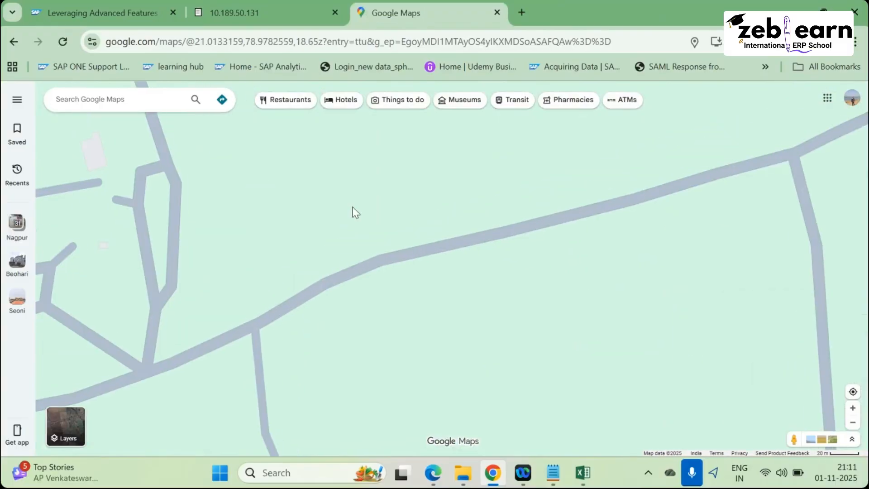
Zoom out from the Nagpur roads to a continent-wide view of Asia.
scroll(354, 213, "down", 3)
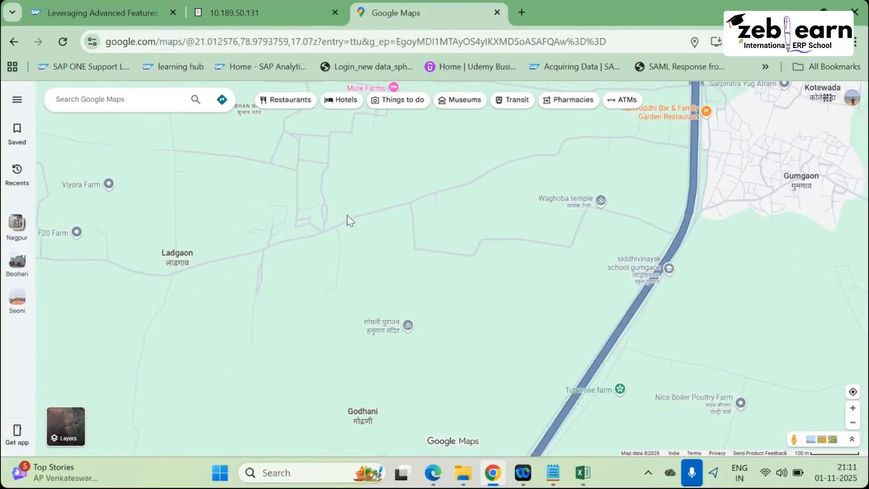
scroll(349, 213, "down", 3)
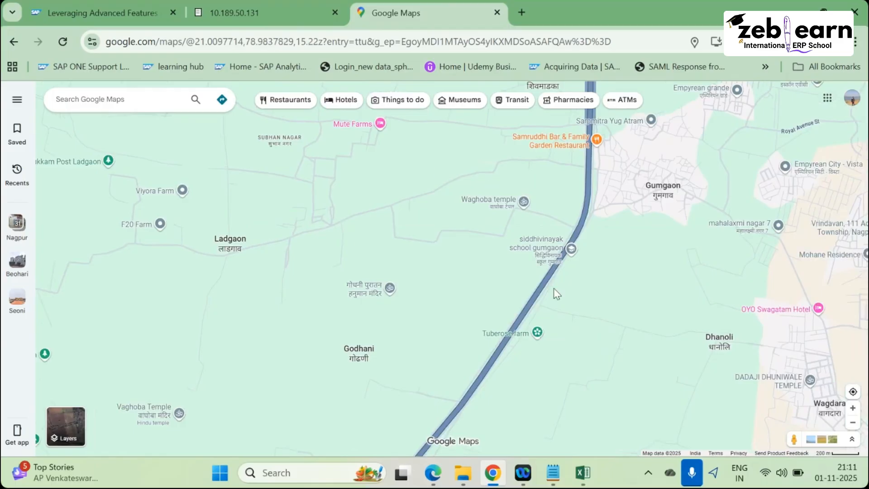
scroll(554, 289, "down", 3)
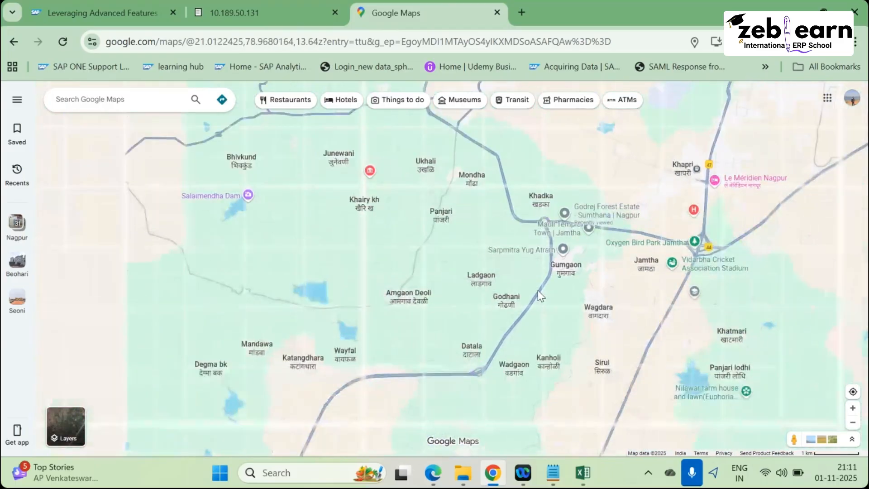
scroll(538, 289, "down", 3)
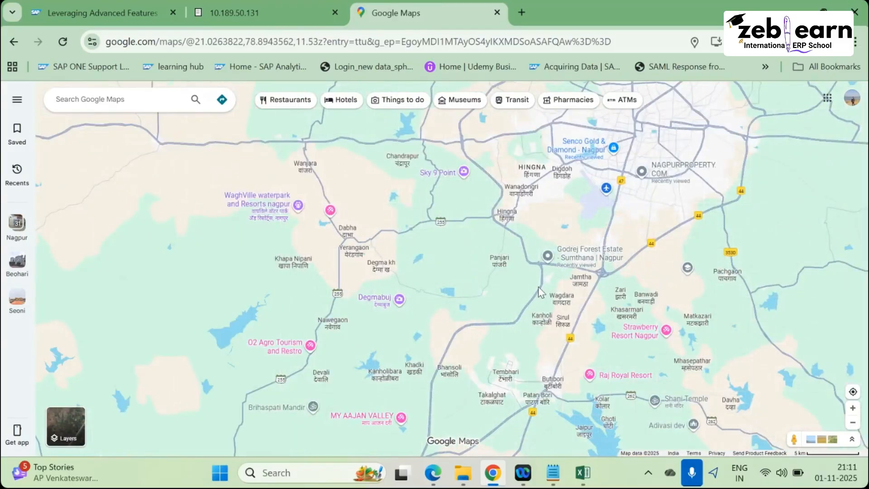
scroll(539, 286, "down", 1)
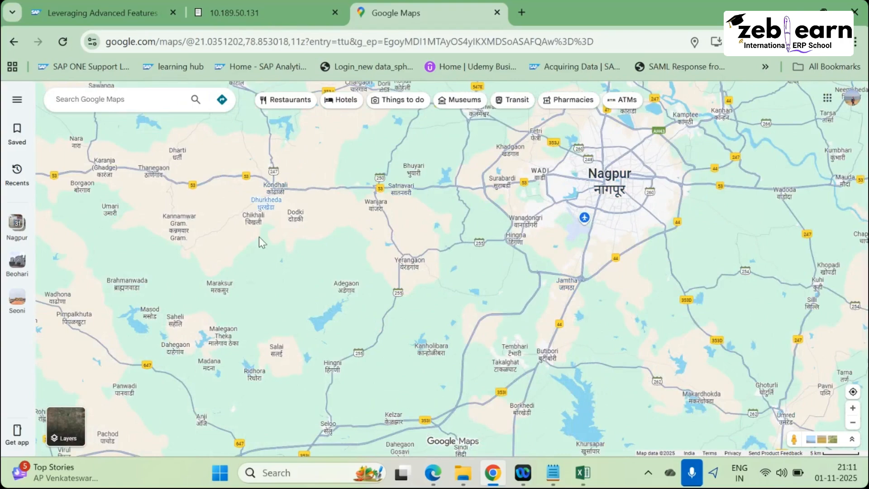
scroll(285, 261, "up", 5)
scroll(309, 266, "up", 6)
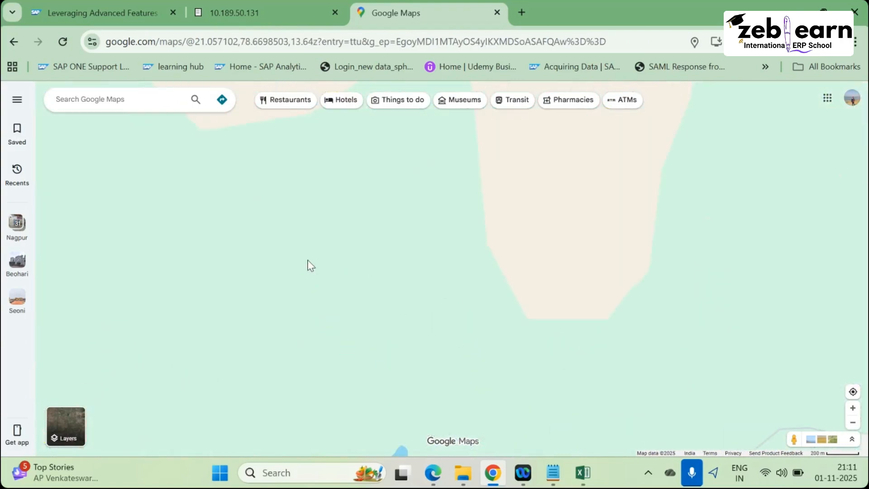
scroll(306, 265, "up", 4)
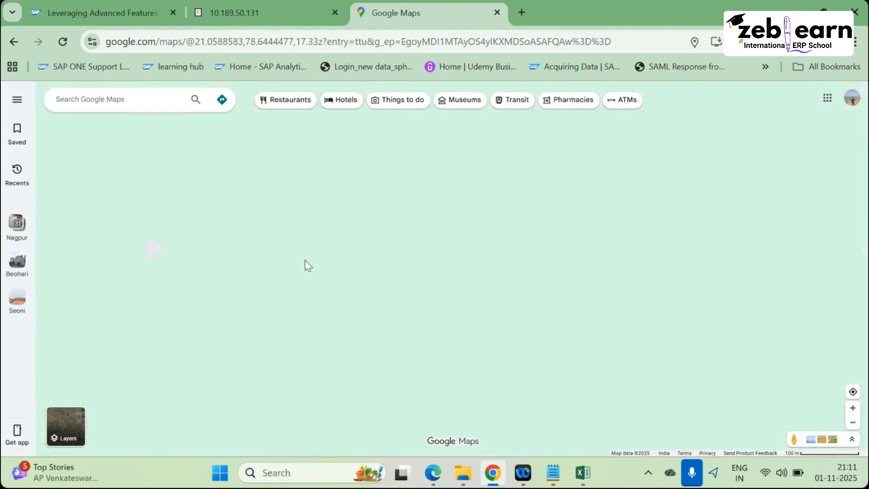
scroll(301, 259, "down", 1)
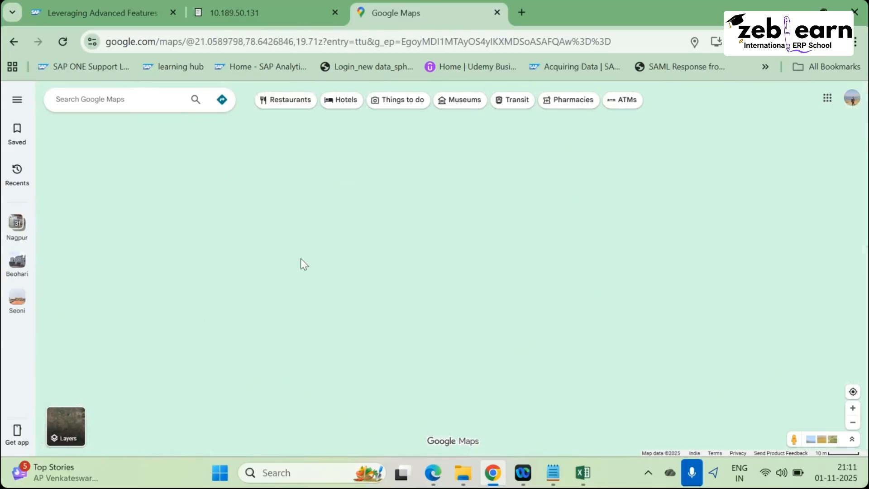
scroll(294, 259, "down", 5)
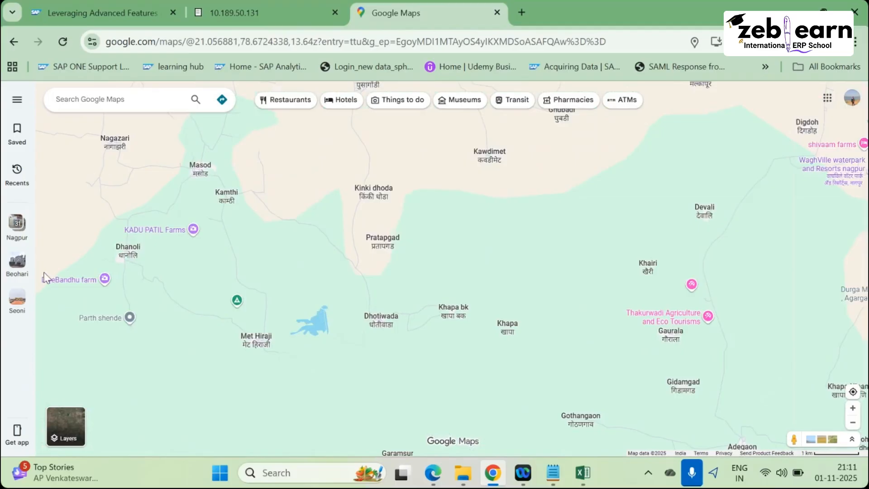
scroll(204, 267, "up", 1)
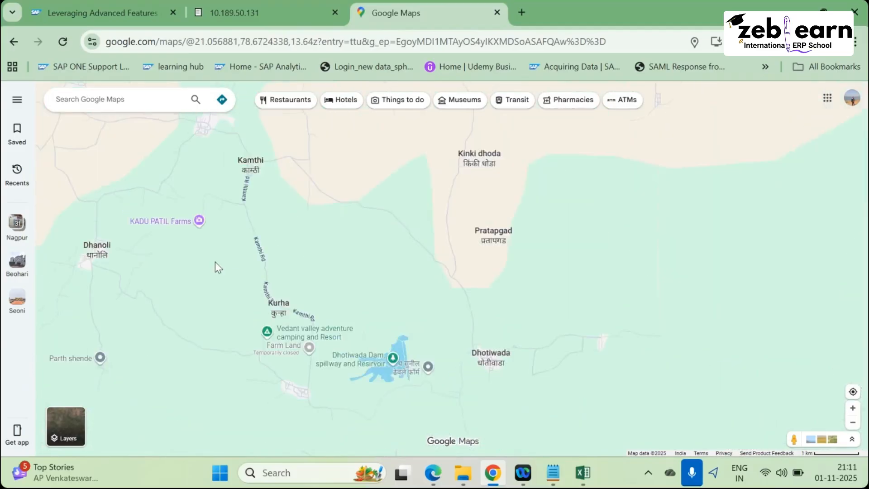
scroll(214, 262, "down", 1)
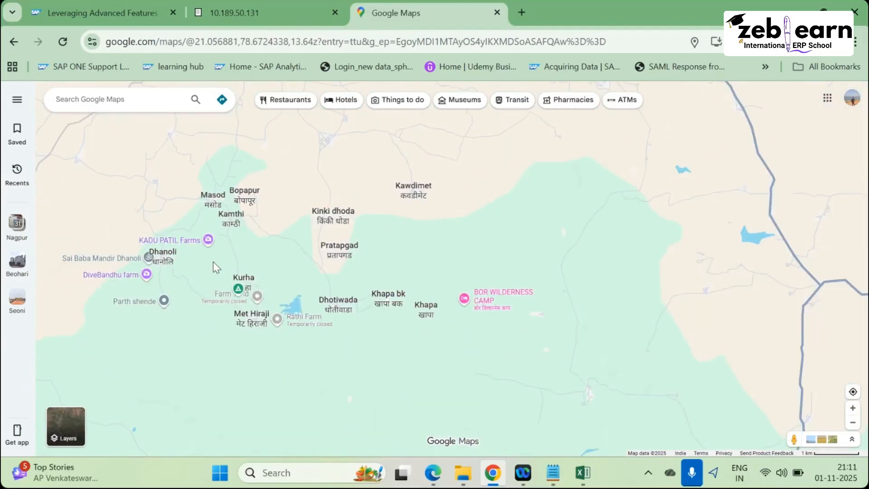
scroll(214, 262, "down", 5)
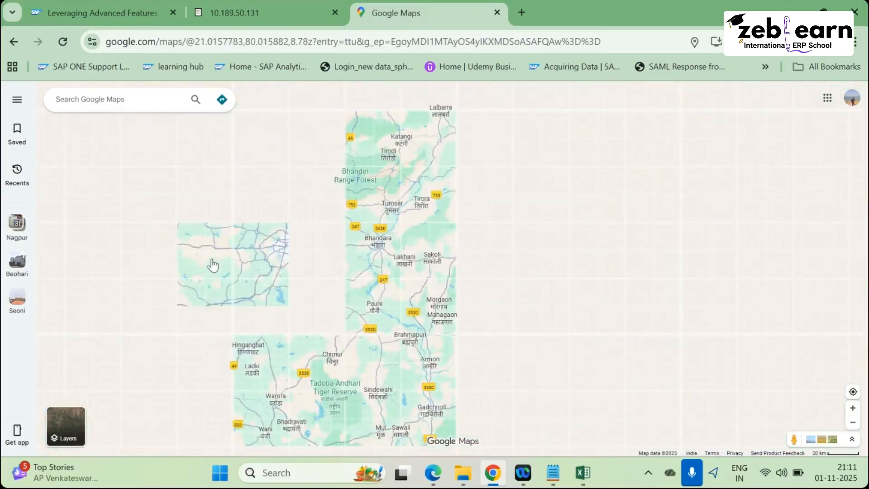
scroll(213, 265, "down", 3)
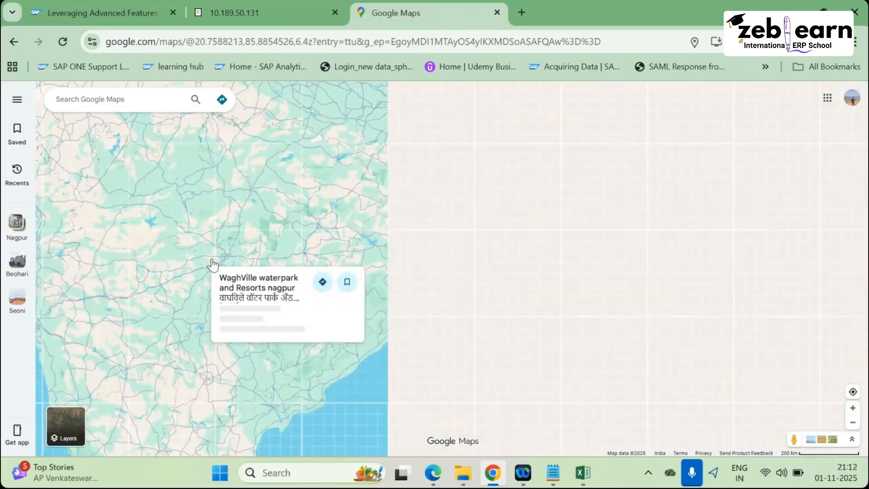
scroll(213, 265, "down", 3)
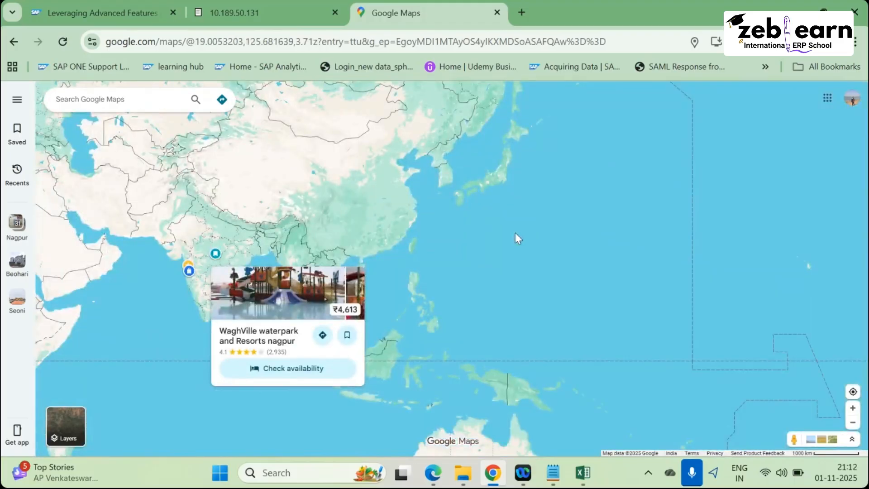
Centre the map on Europe and zoom in toward London.
left_click_drag(48, 157, 383, 236)
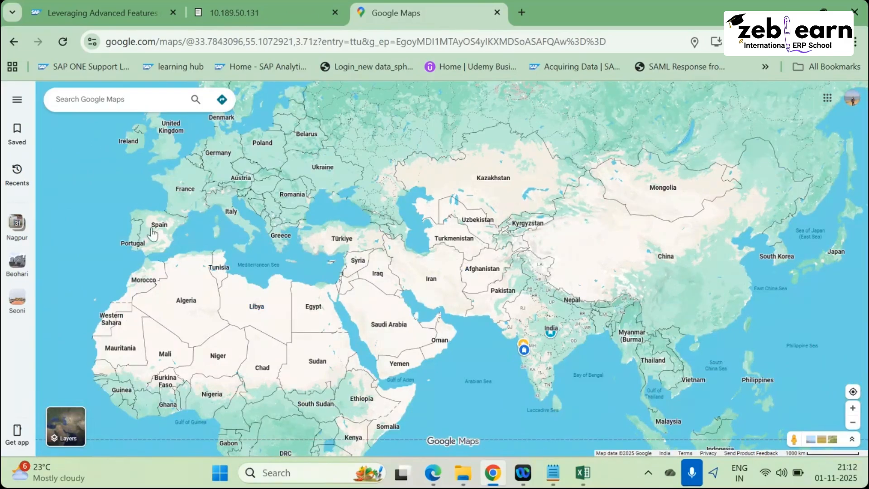
scroll(181, 235, "down", 2)
scroll(190, 286, "up", 5)
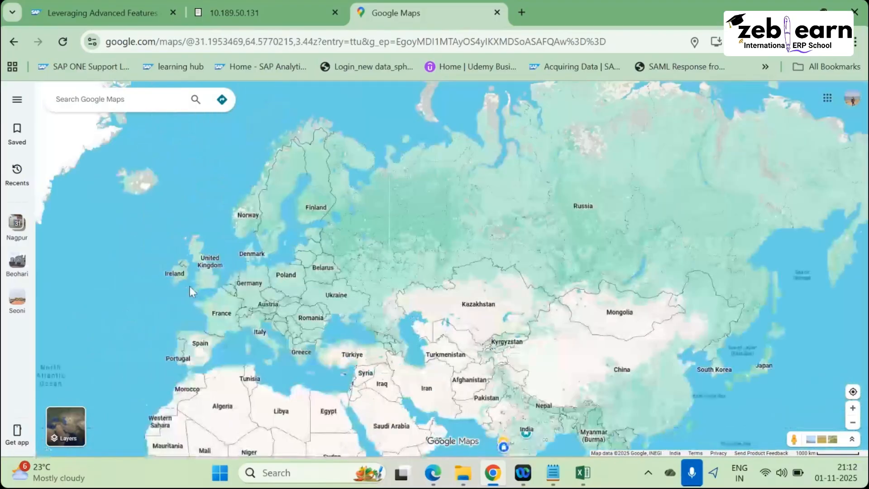
scroll(209, 281, "up", 2)
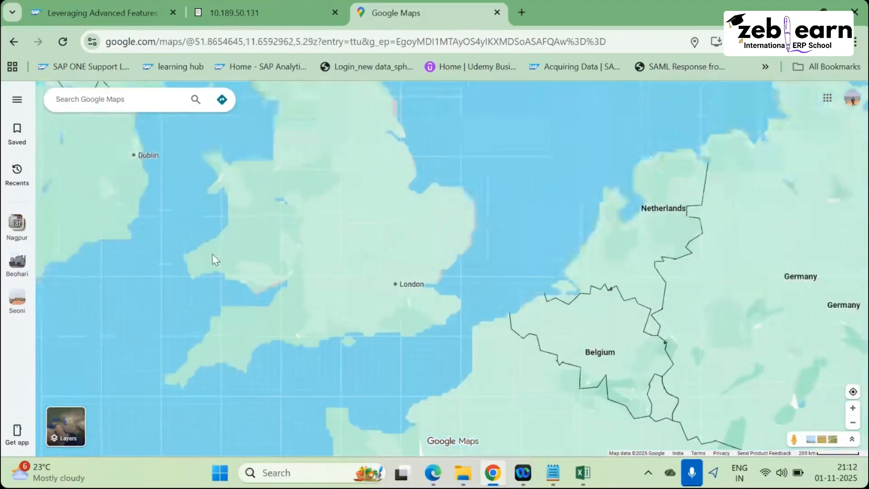
scroll(213, 254, "up", 2)
scroll(530, 294, "up", 5)
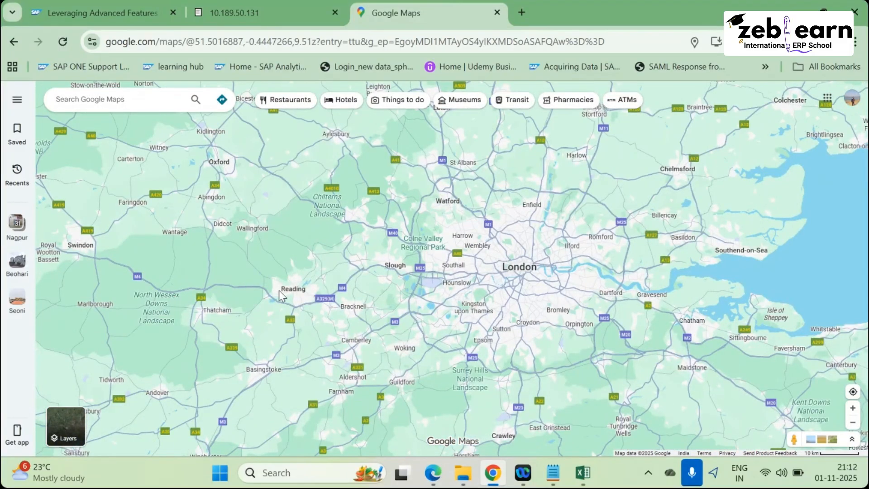
scroll(392, 295, "up", 2)
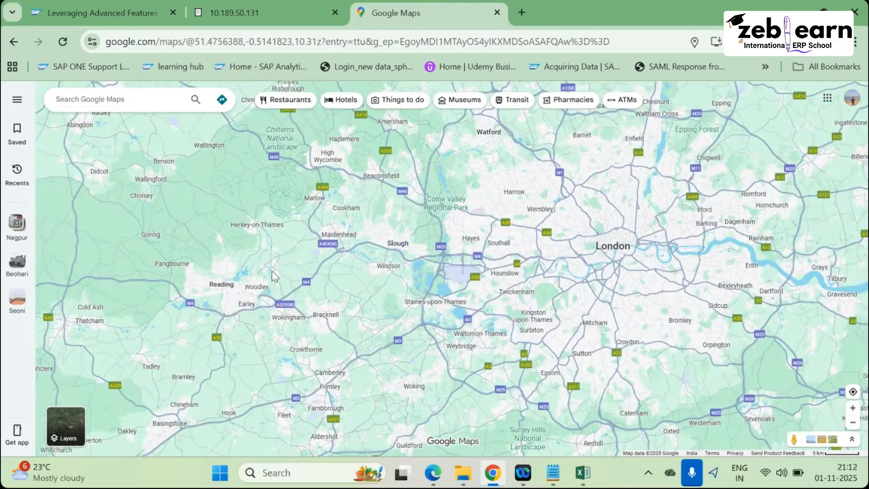
scroll(319, 281, "up", 3)
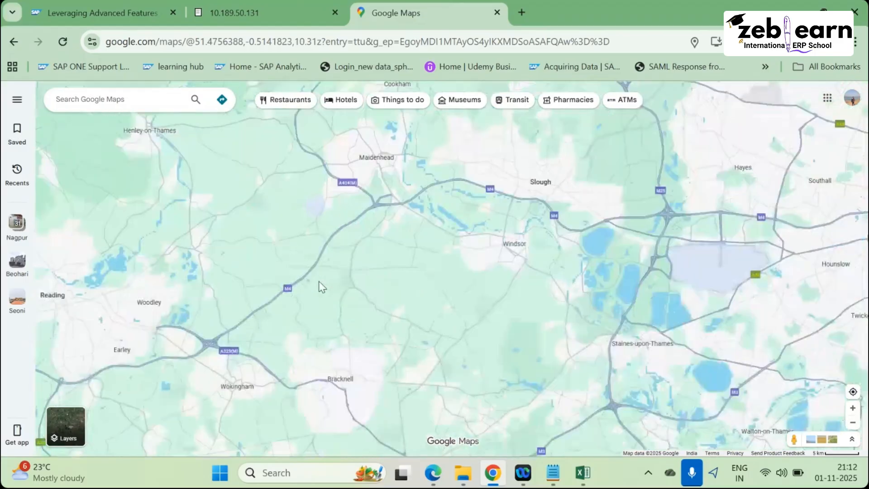
Bring Maidenhead and Bray into view and recentre between Maidenhead and Slough.
left_click_drag(397, 253, 349, 378)
scroll(349, 248, "up", 4)
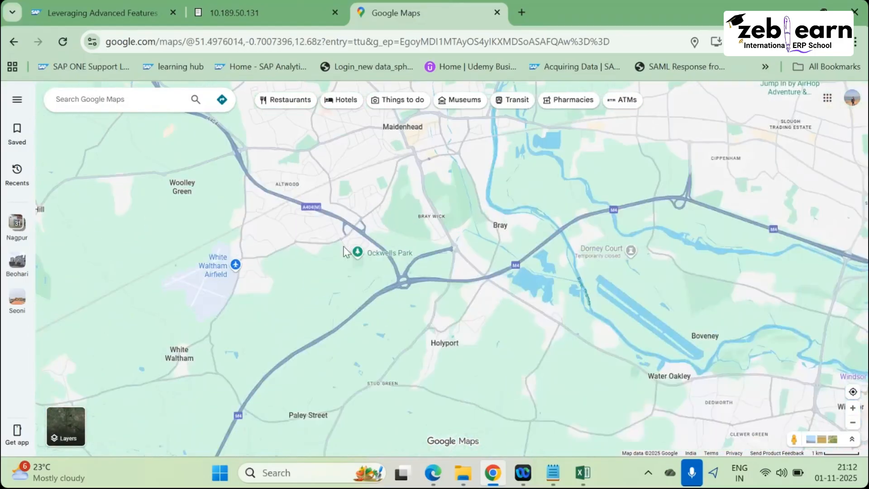
scroll(347, 252, "up", 5)
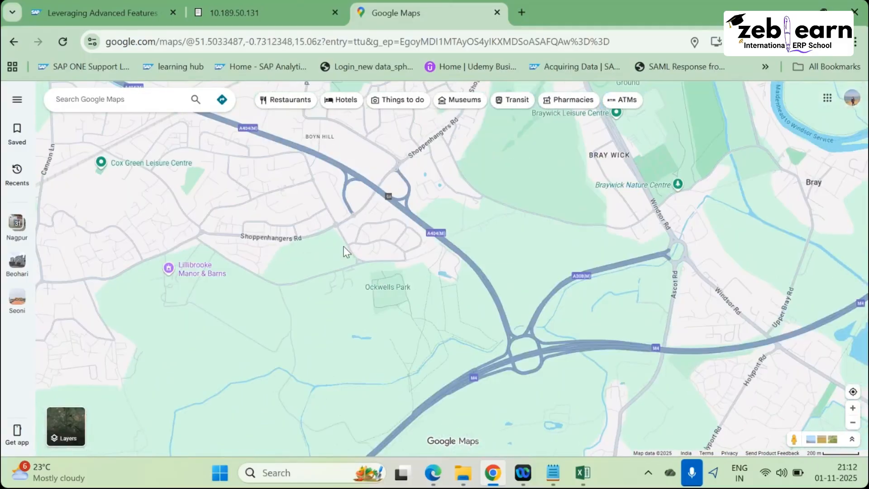
scroll(300, 165, "up", 4)
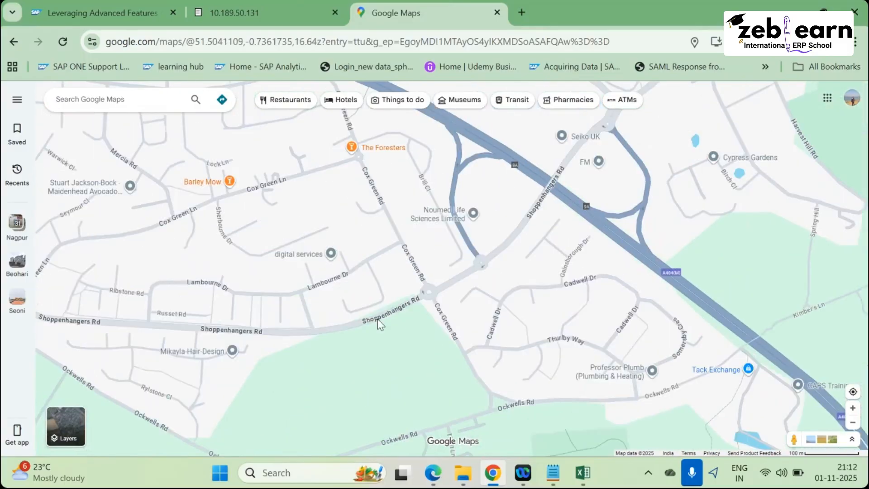
scroll(334, 294, "up", 2)
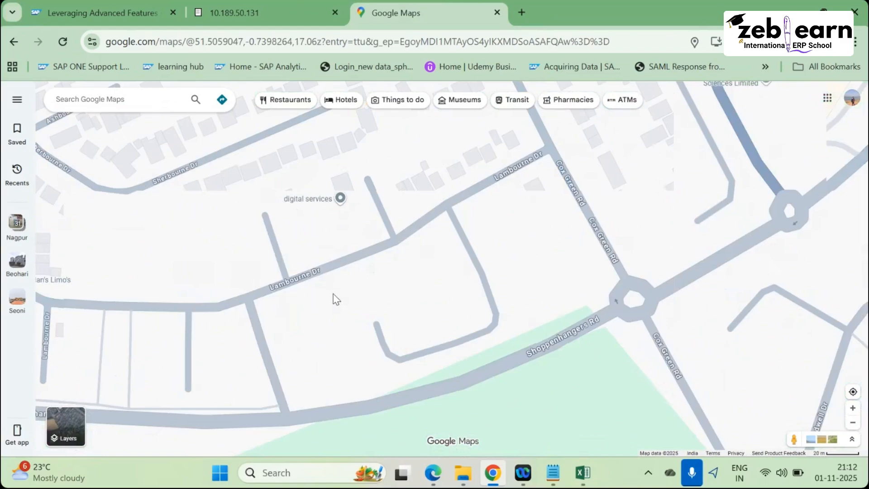
scroll(483, 319, "down", 5)
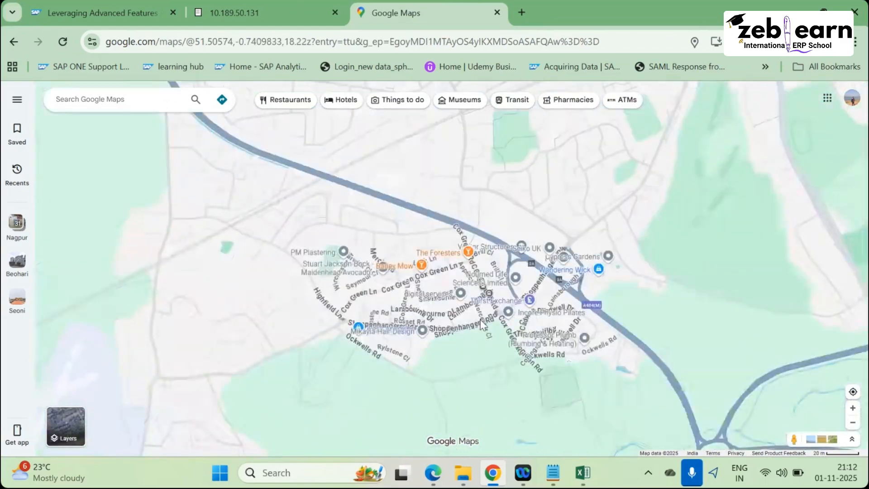
scroll(481, 325, "down", 5)
scroll(581, 315, "down", 2)
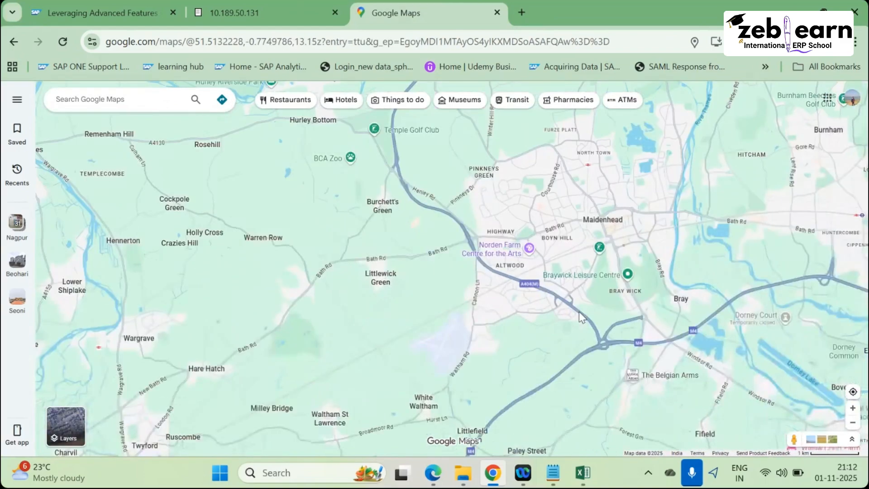
scroll(580, 313, "down", 2)
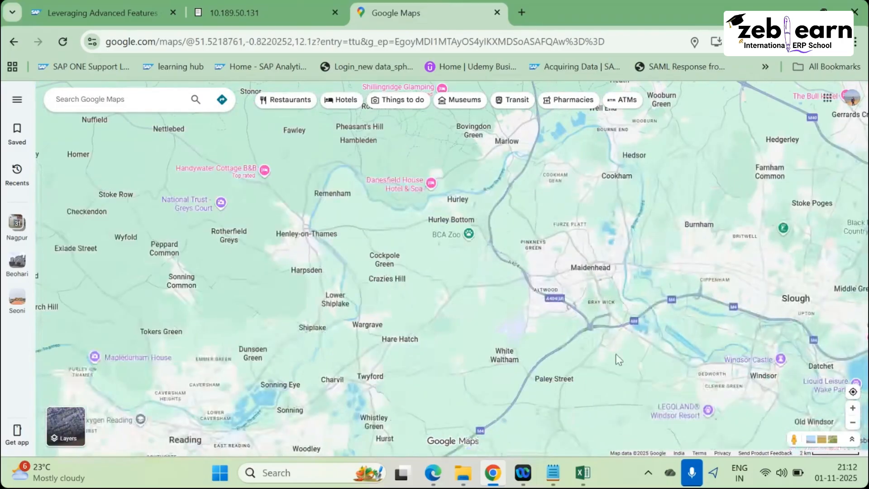
left_click_drag(616, 354, 463, 320)
scroll(651, 288, "up", 3)
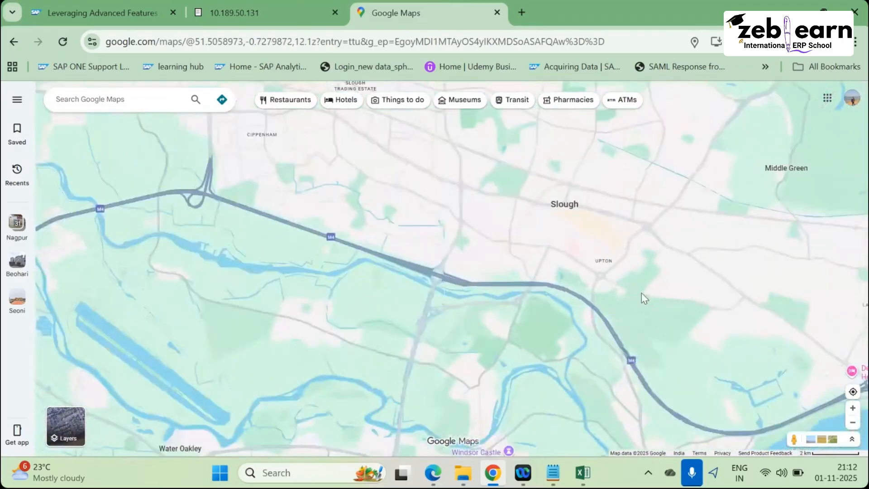
scroll(498, 260, "up", 5)
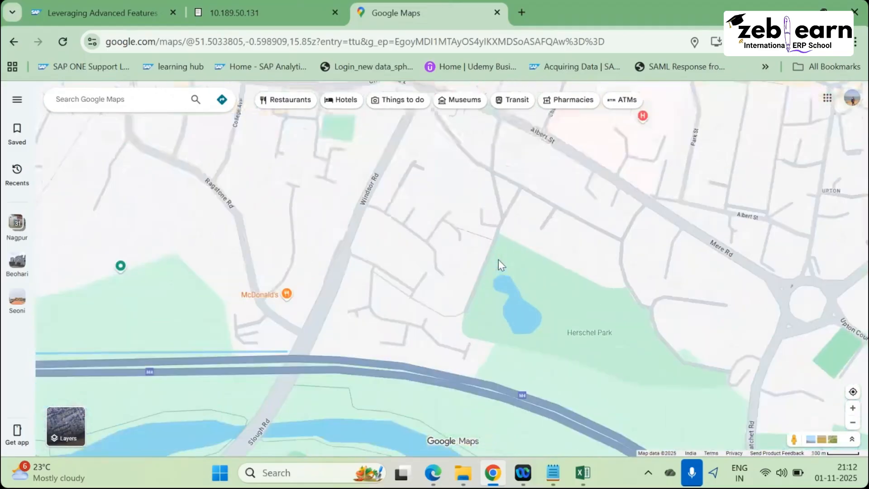
scroll(498, 259, "up", 3)
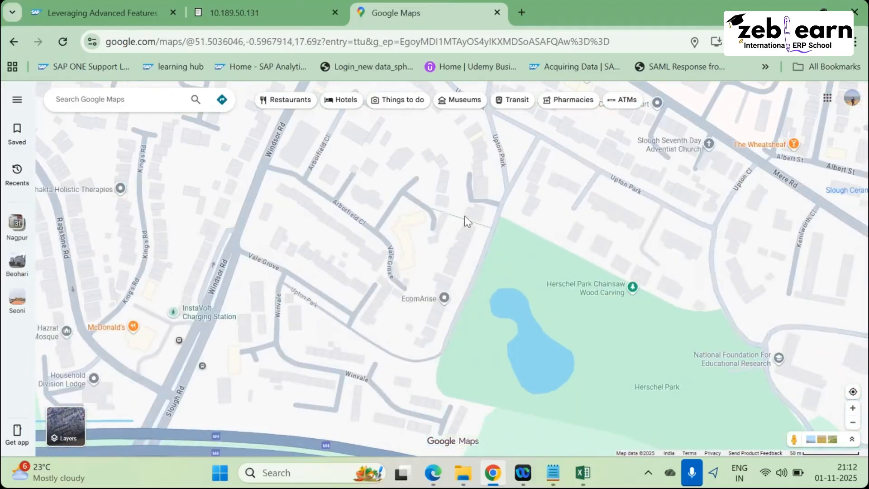
Zoom into Slough's Upton area and preview the National Foundation For Educational Research card.
left_click_drag(355, 148, 520, 296)
scroll(517, 295, "down", 1)
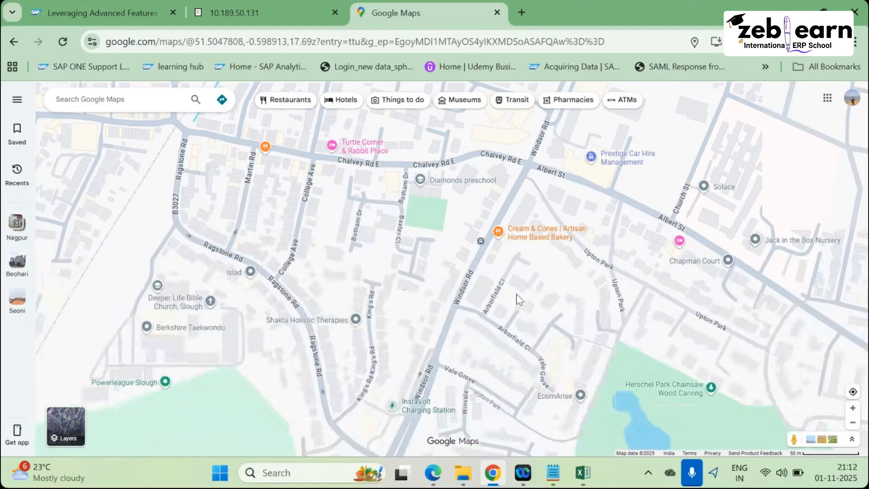
scroll(497, 303, "down", 1)
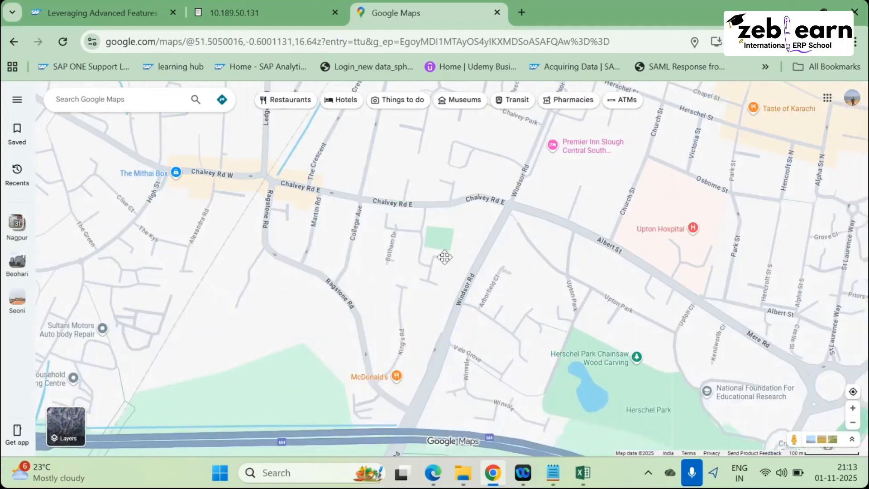
left_click_drag(442, 256, 344, 205)
scroll(499, 319, "up", 2)
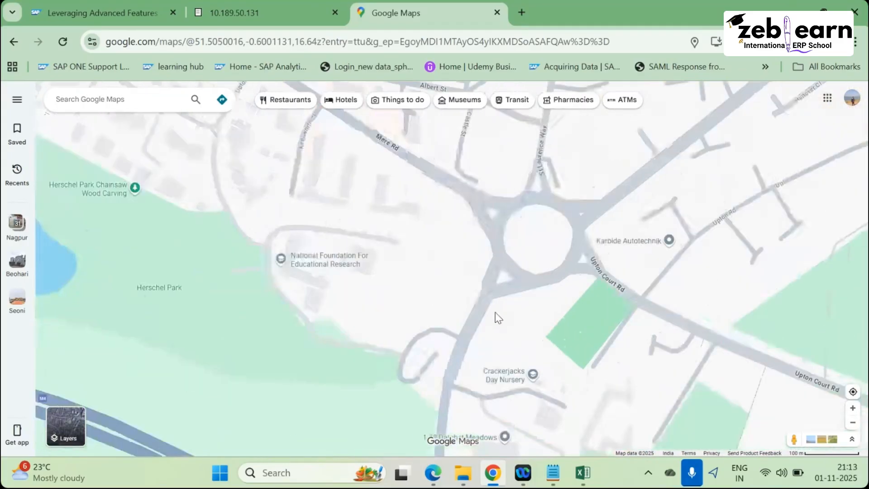
scroll(498, 319, "down", 1)
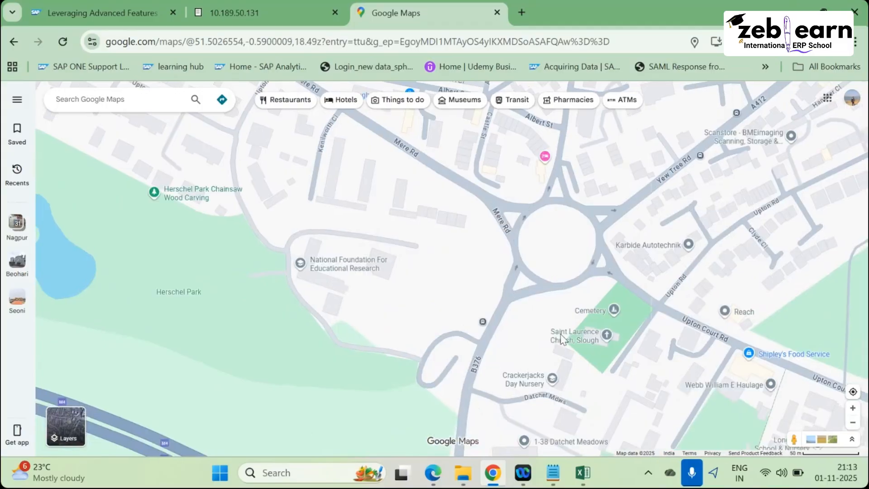
scroll(499, 318, "up", 1)
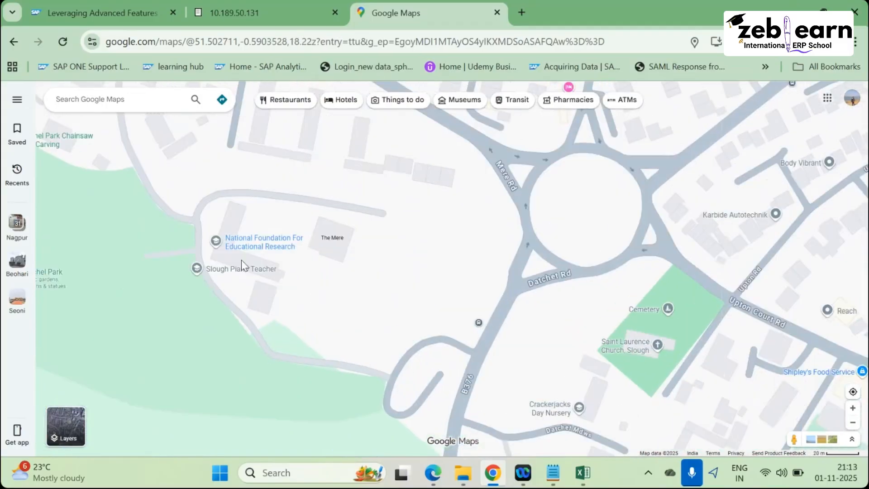
scroll(326, 290, "up", 3)
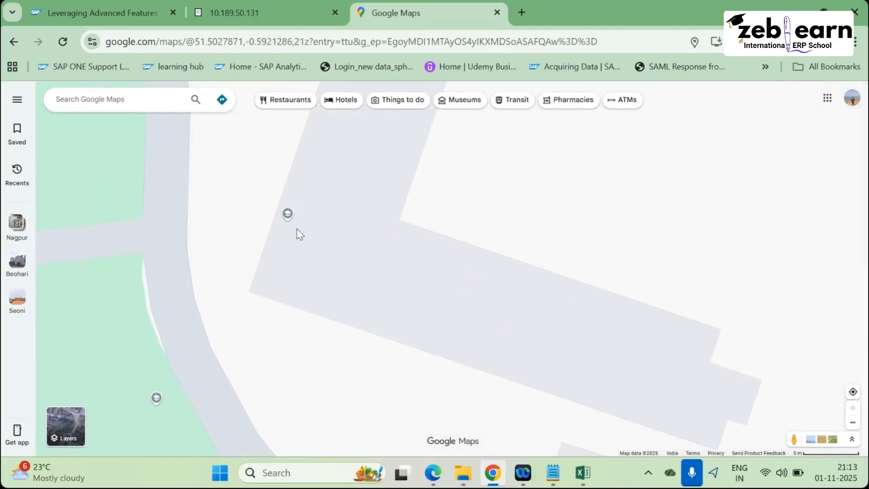
mouse_move(290, 223)
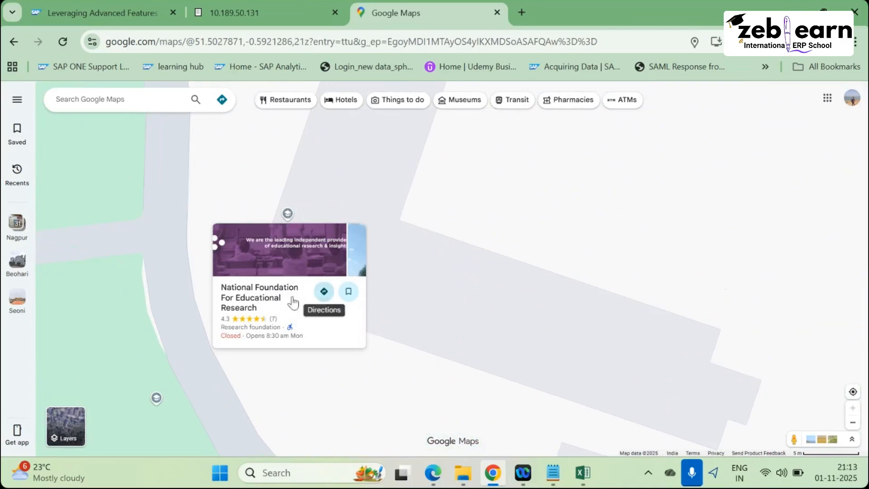
Open the National Foundation For Educational Research details and copy its address to the clipboard.
left_click(245, 300)
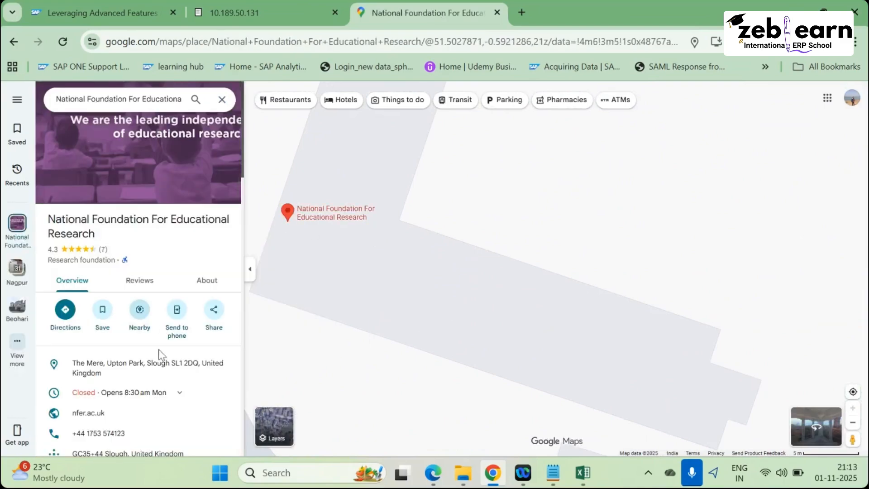
scroll(158, 349, "down", 3)
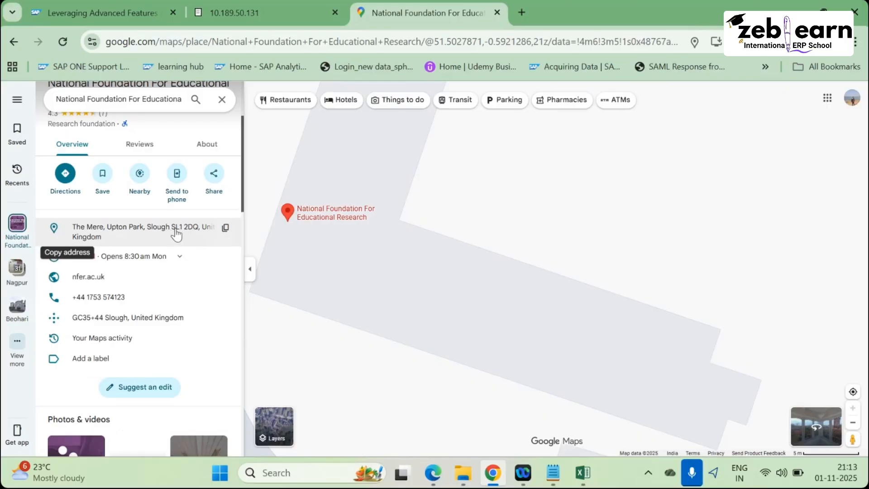
left_click(196, 238)
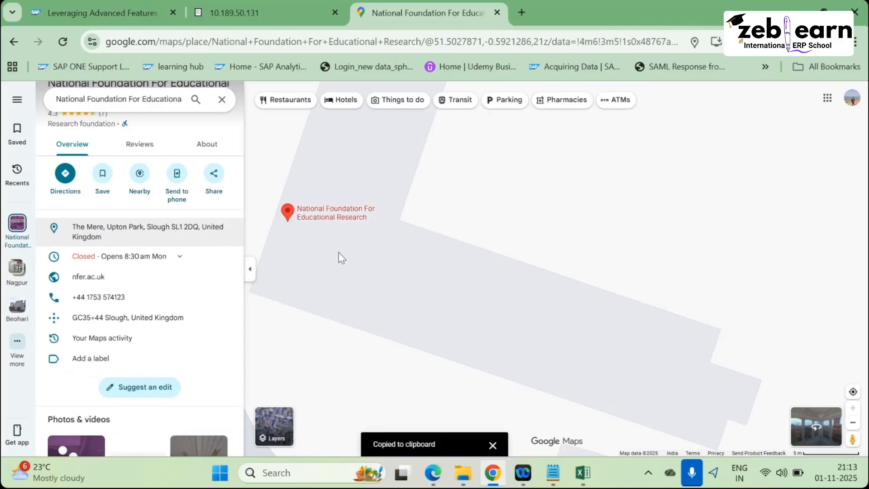
scroll(339, 254, "down", 4)
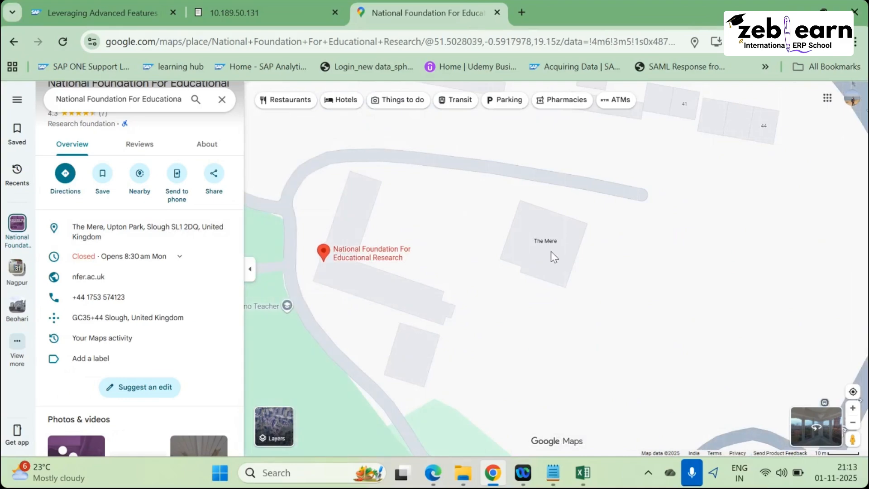
Select The Mere building and zoom out toward the Yew Tree Rd streets.
left_click(539, 243)
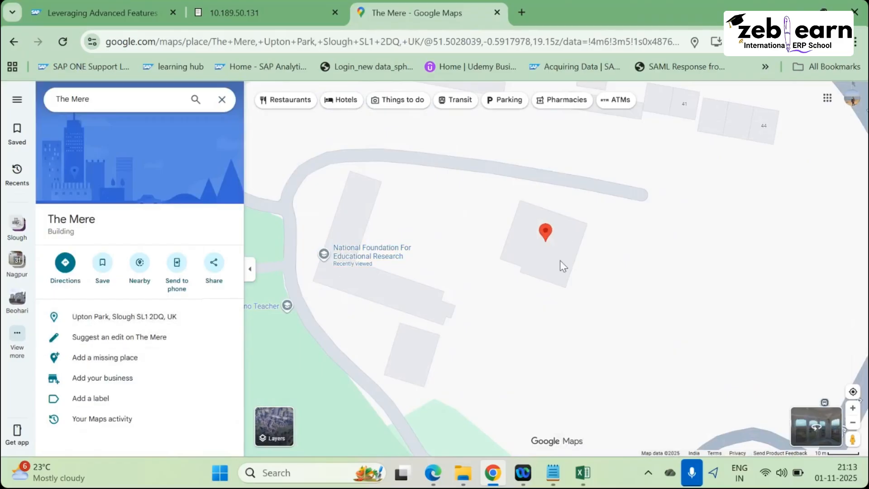
scroll(561, 244, "down", 2)
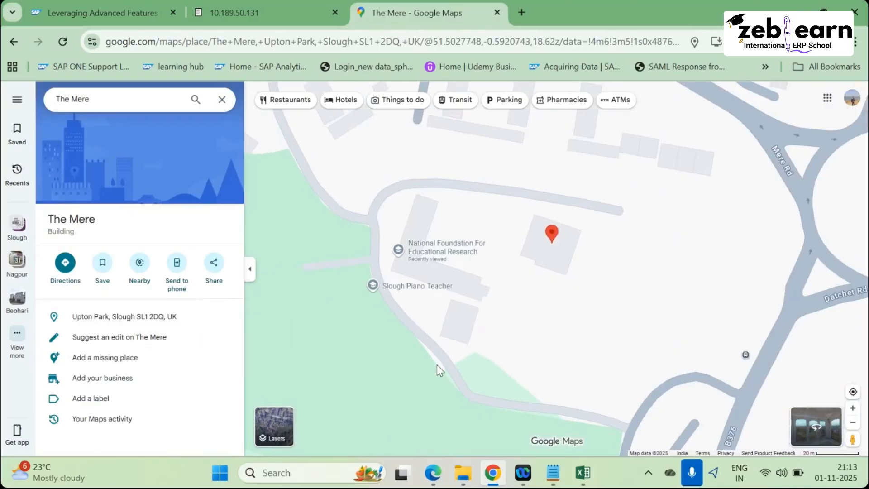
scroll(588, 250, "down", 5)
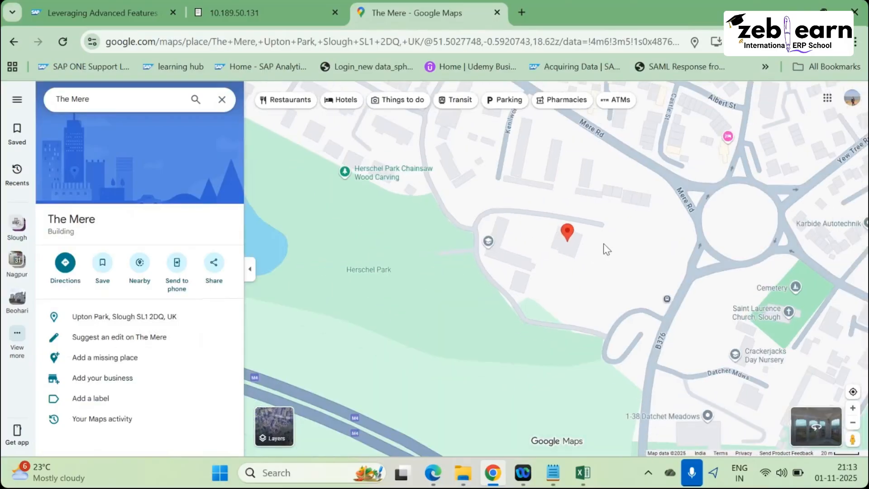
scroll(495, 267, "down", 4)
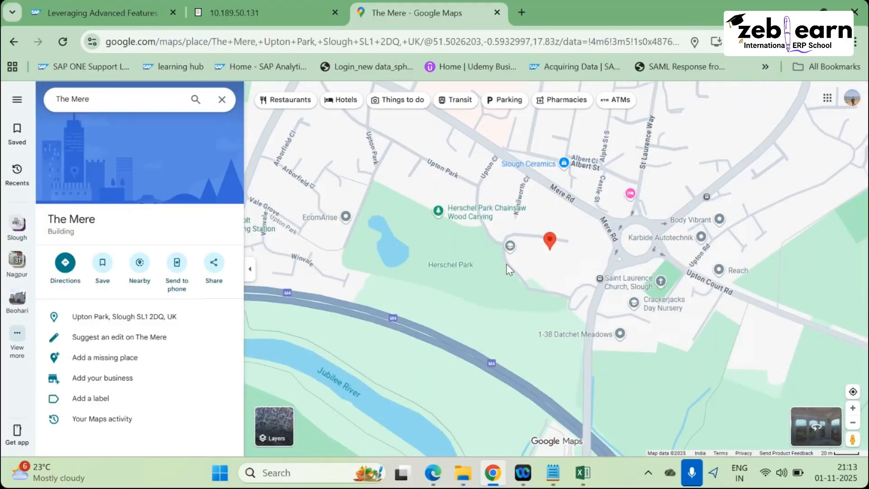
left_click_drag(688, 171, 523, 302)
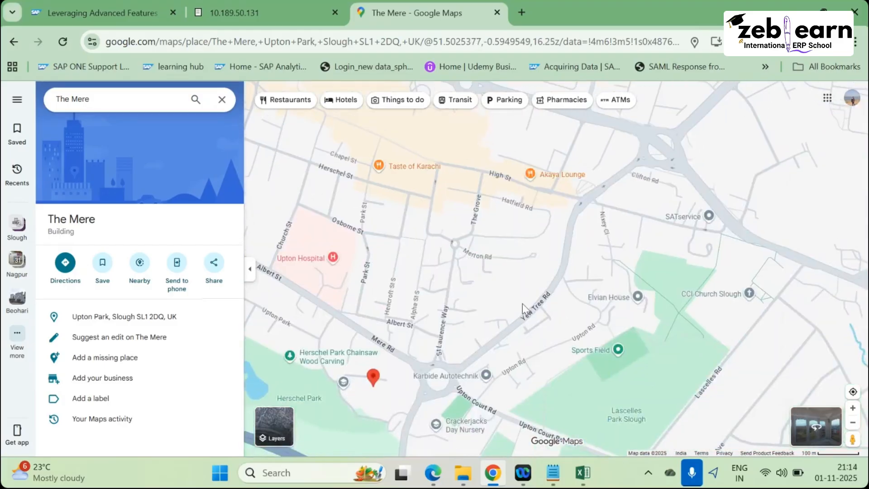
scroll(524, 301, "up", 3)
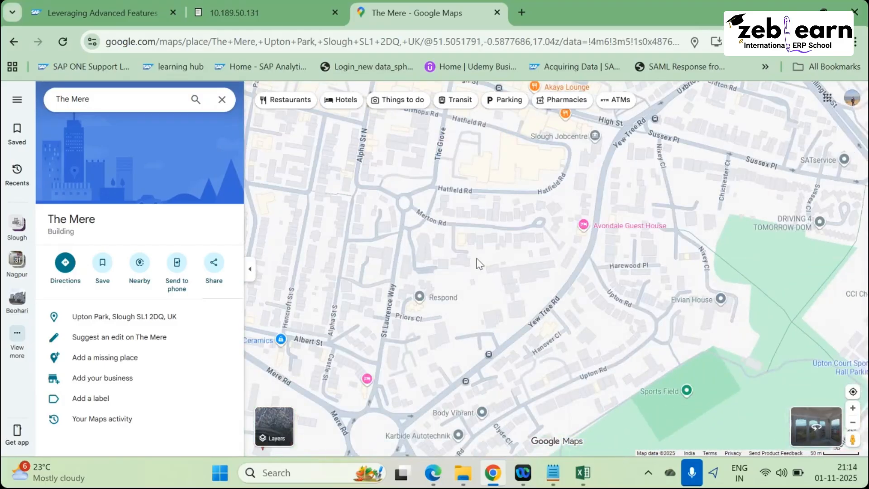
scroll(479, 264, "up", 2)
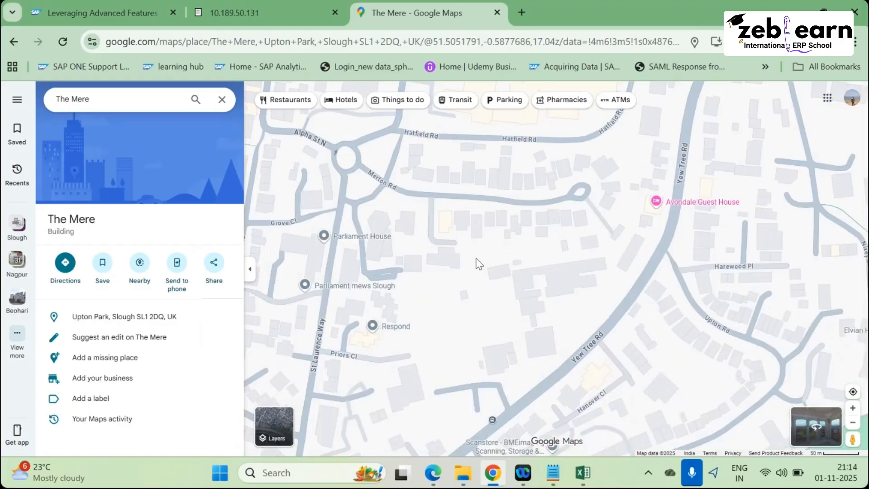
scroll(491, 239, "up", 3)
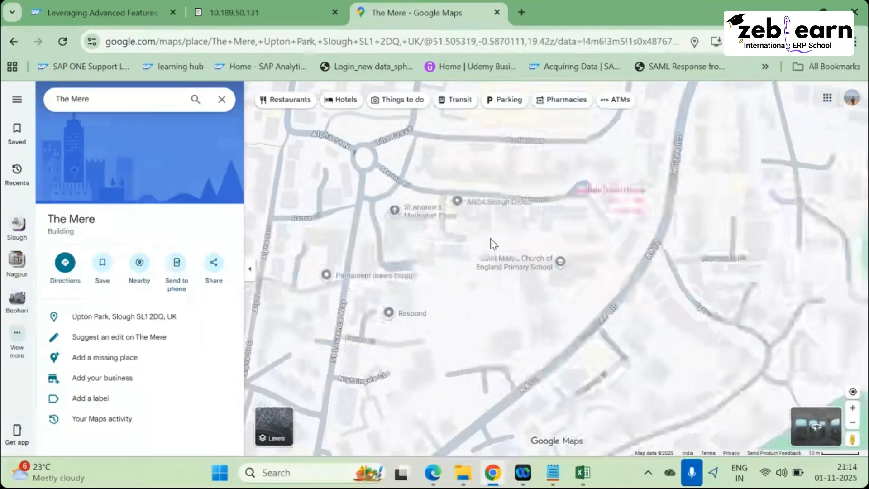
Centre the Slough marker and zoom in on the houses along Ragstone Rd and Martin Rd.
scroll(493, 244, "down", 6)
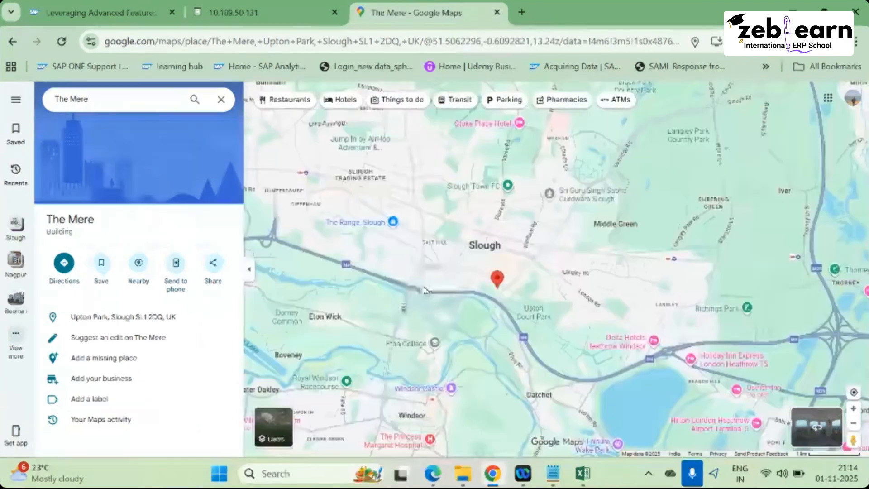
mouse_move(356, 289)
left_mouse_down()
mouse_move(384, 248)
mouse_move(485, 237)
mouse_move(489, 262)
mouse_move(524, 225)
mouse_move(383, 246)
mouse_move(373, 222)
left_mouse_up()
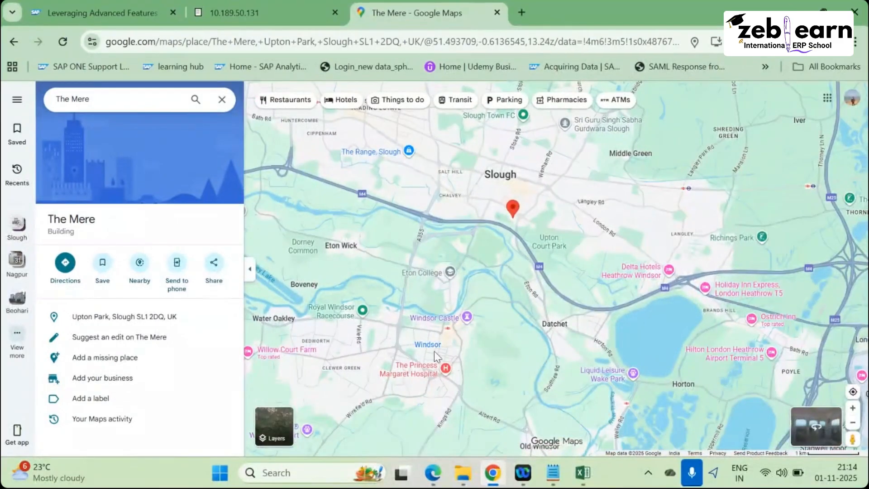
scroll(475, 216, "up", 3)
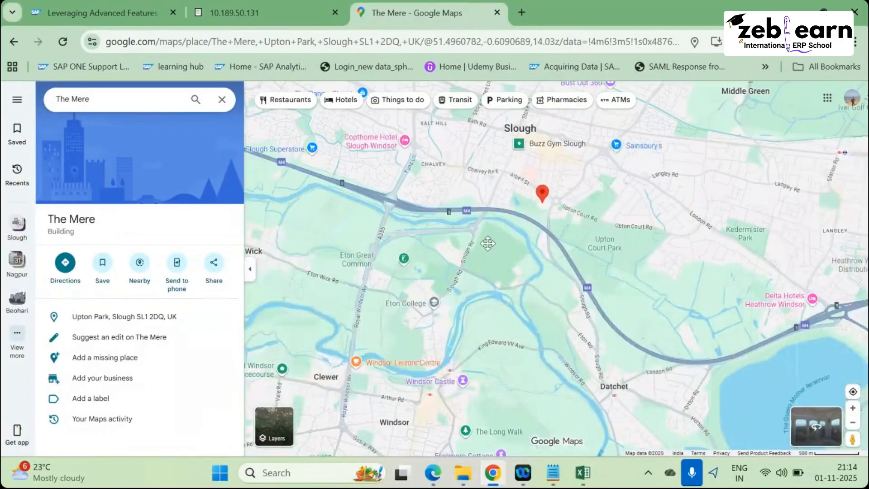
scroll(494, 251, "up", 6)
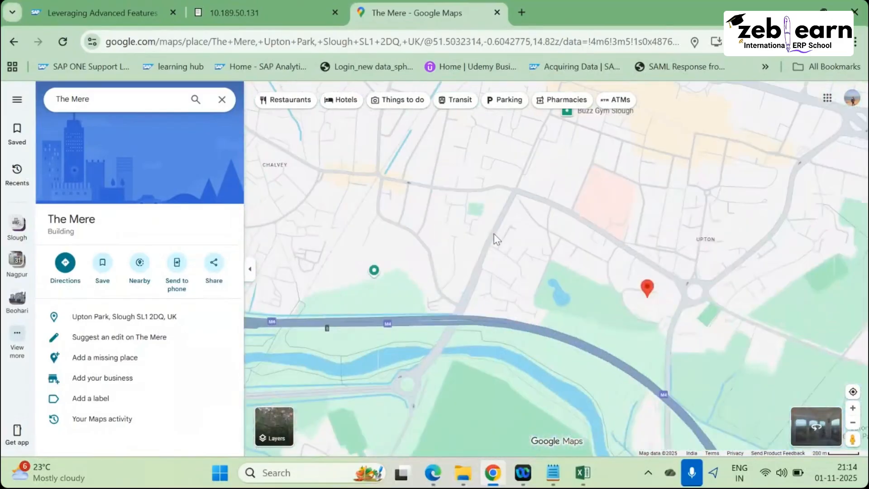
scroll(398, 213, "up", 5)
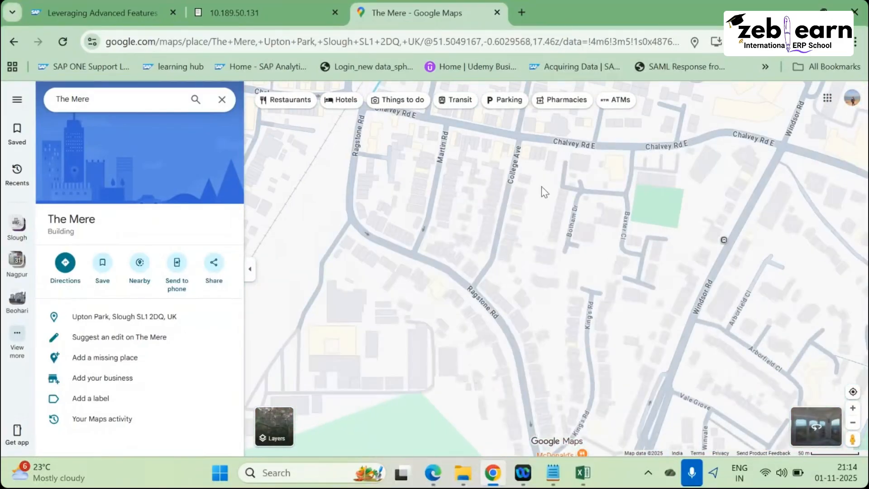
scroll(435, 201, "up", 5)
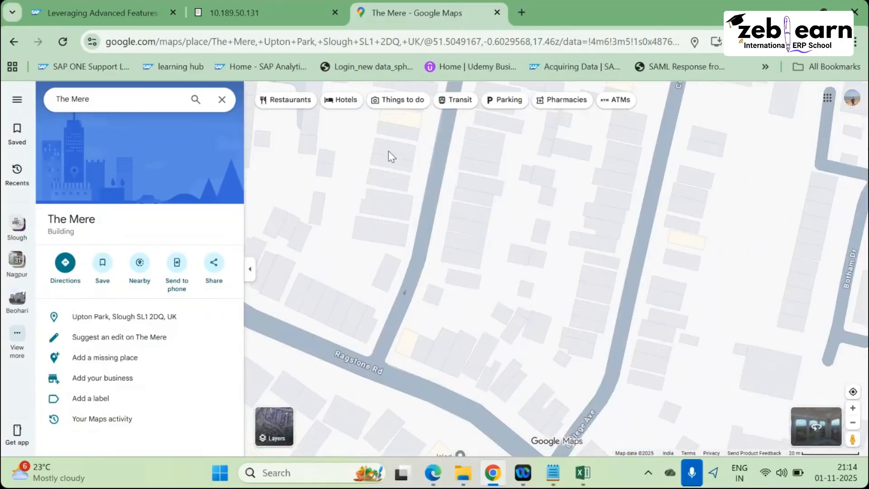
left_click(389, 150)
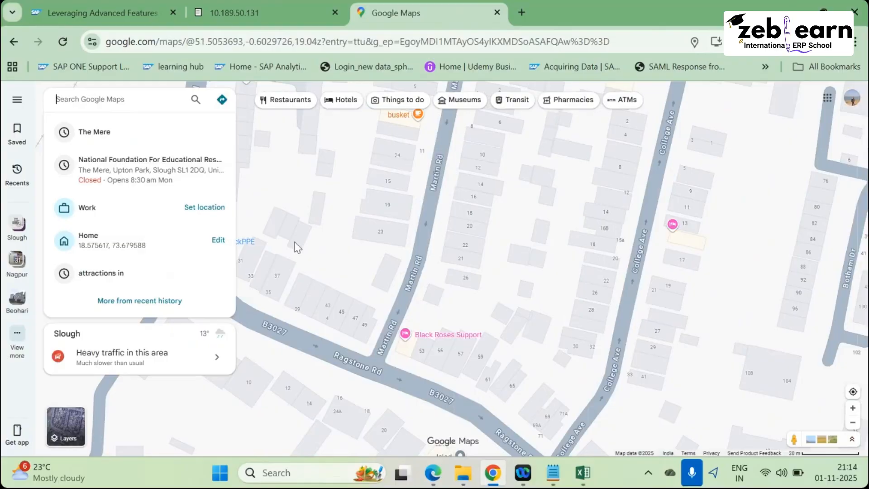
scroll(398, 161, "up", 2)
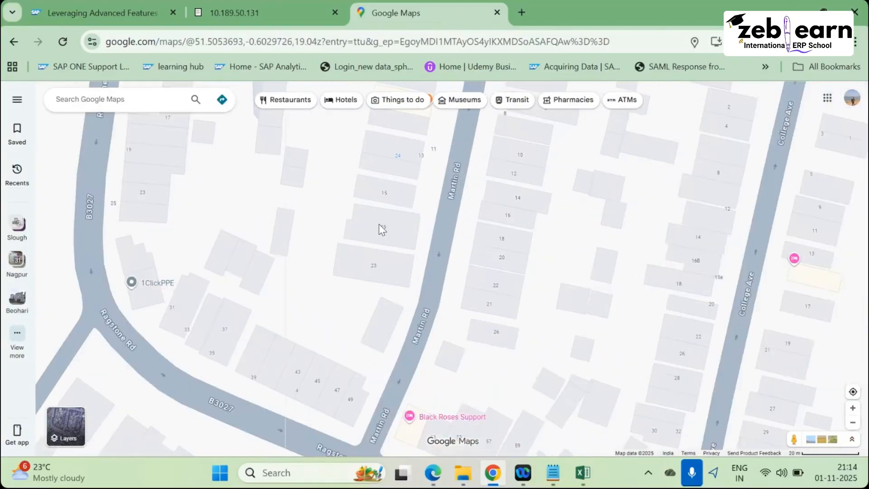
left_click(378, 191)
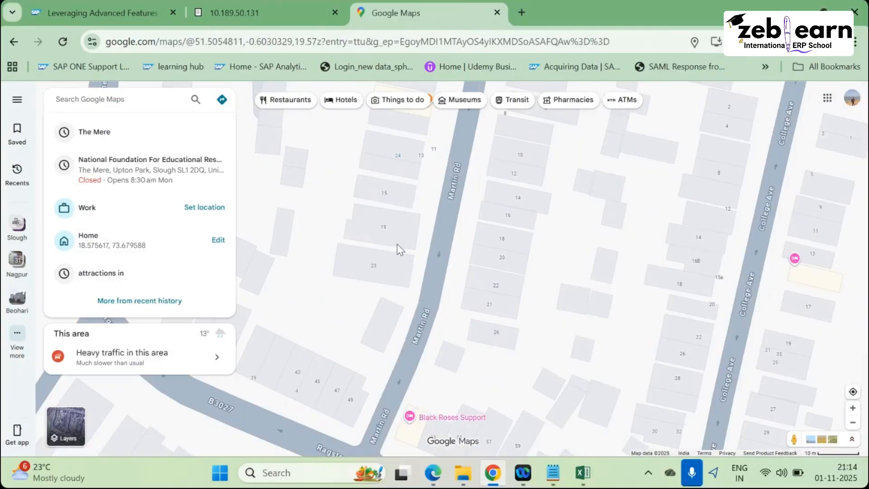
left_click(384, 195)
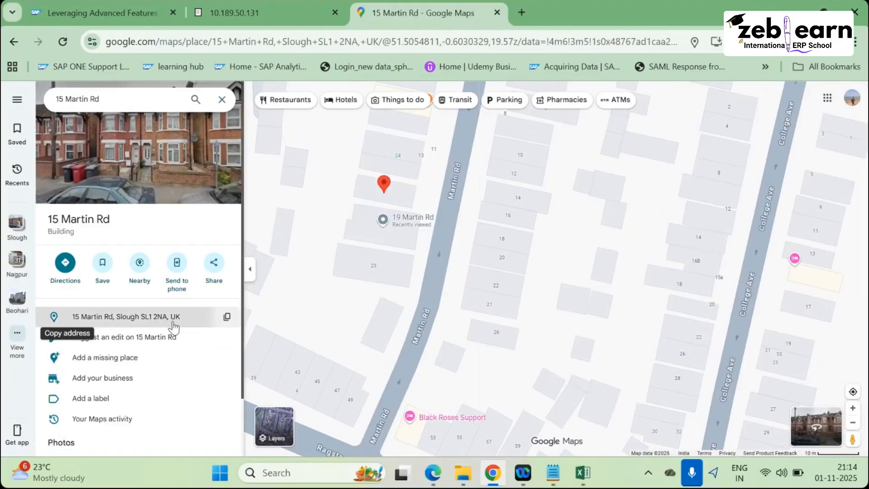
double_click(519, 202)
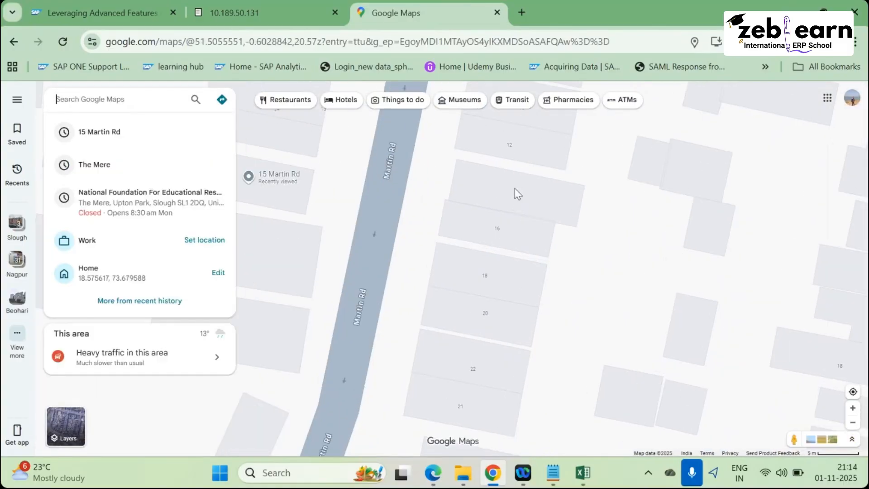
left_click(516, 193)
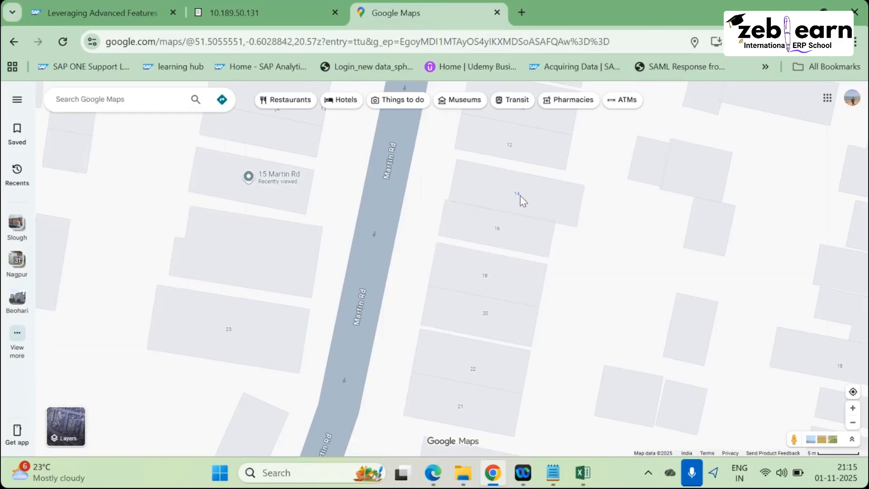
left_click(520, 196)
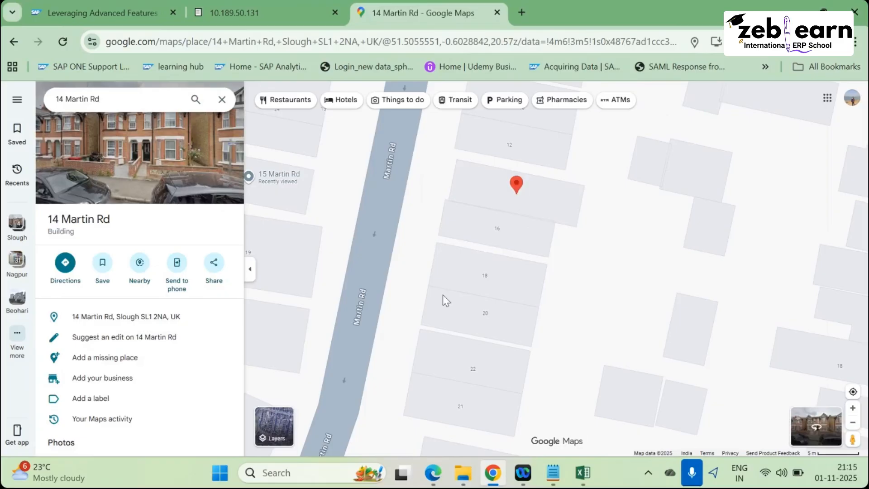
key("Escape")
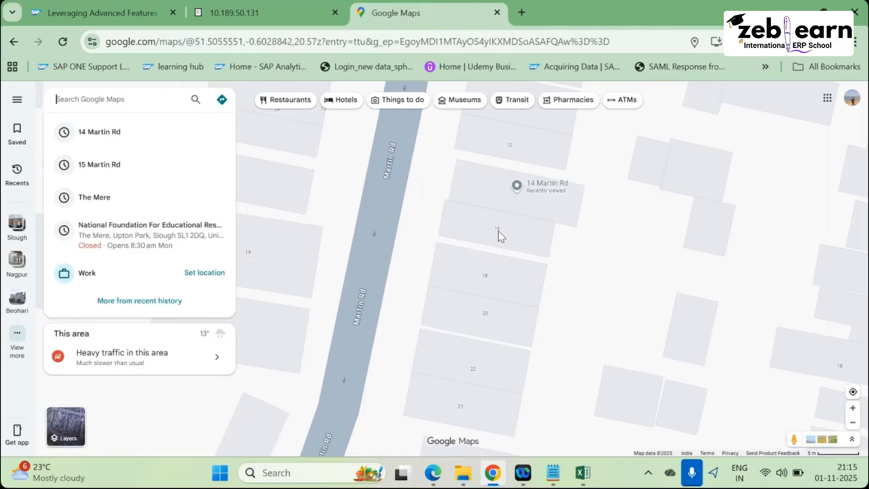
left_click(499, 236)
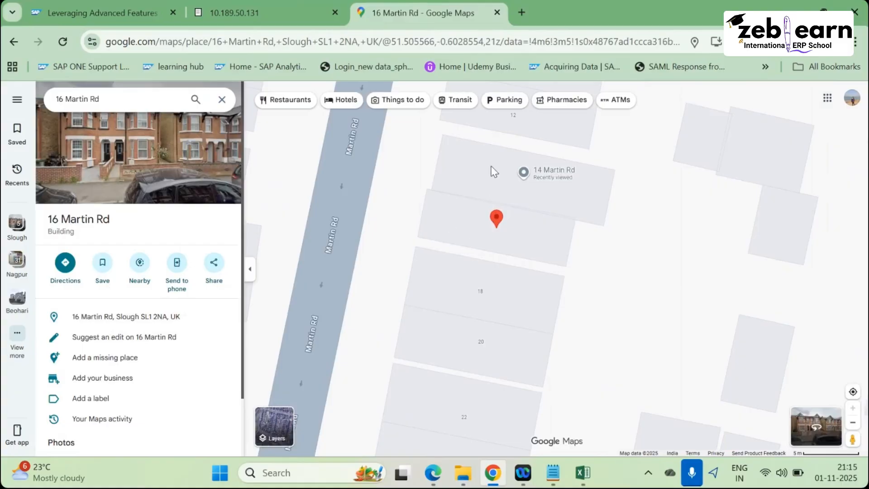
scroll(476, 237, "down", 1)
scroll(470, 260, "down", 2)
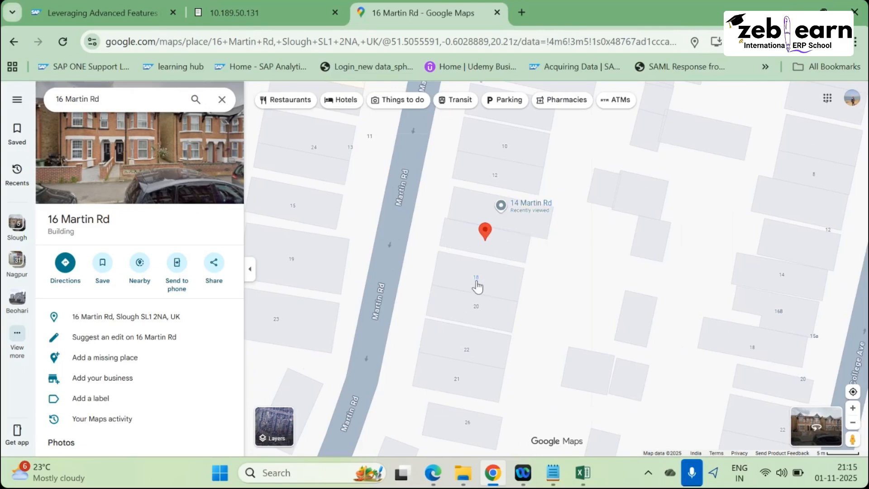
mouse_move(477, 285)
scroll(527, 350, "down", 5)
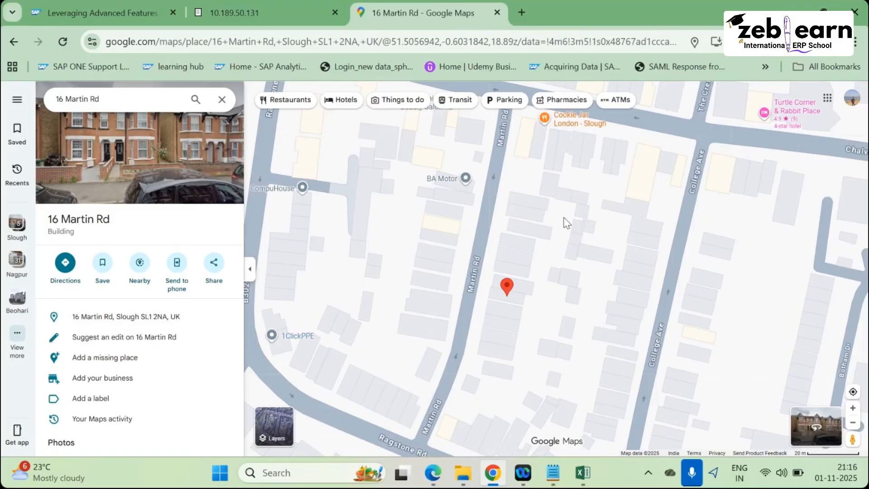
scroll(509, 322, "up", 3)
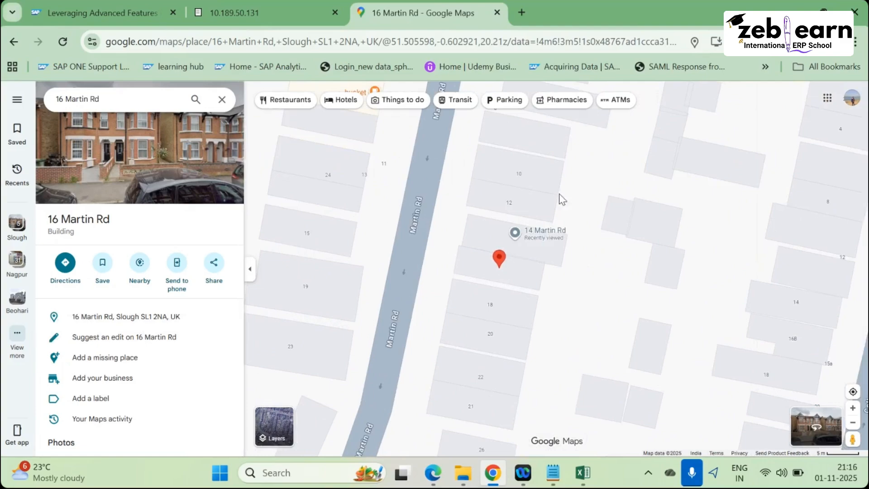
scroll(546, 278, "down", 5)
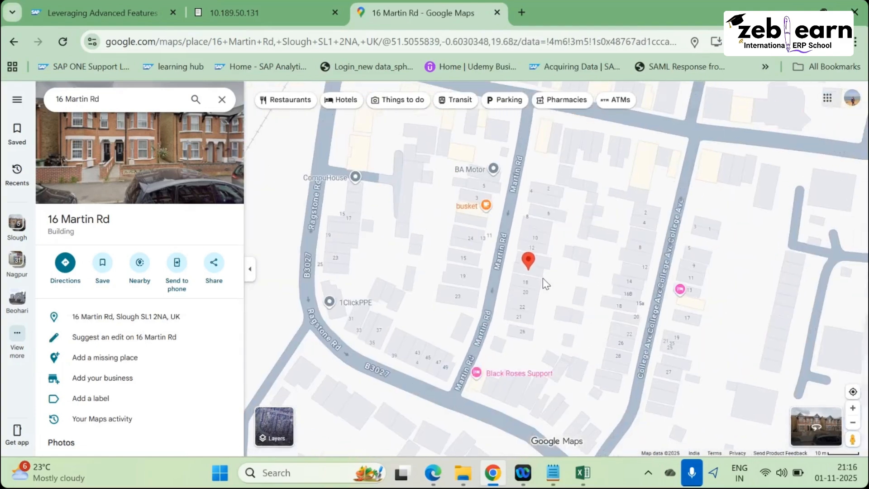
scroll(541, 267, "down", 3)
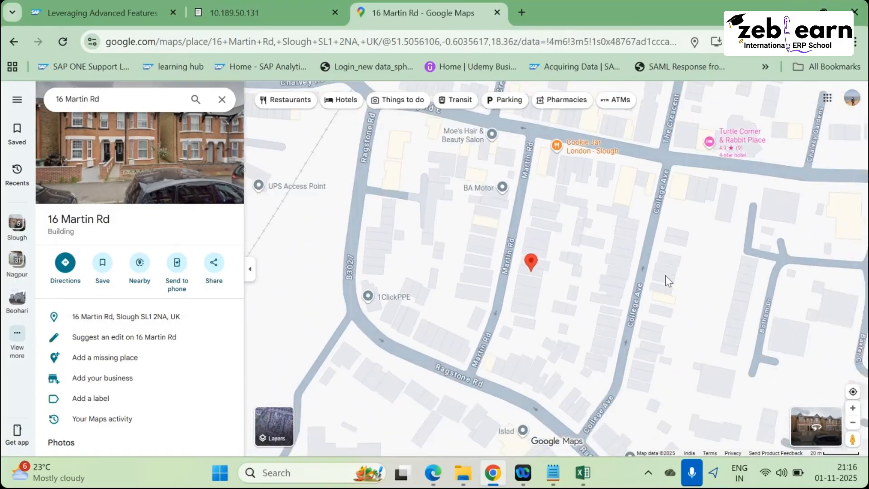
left_click(667, 289)
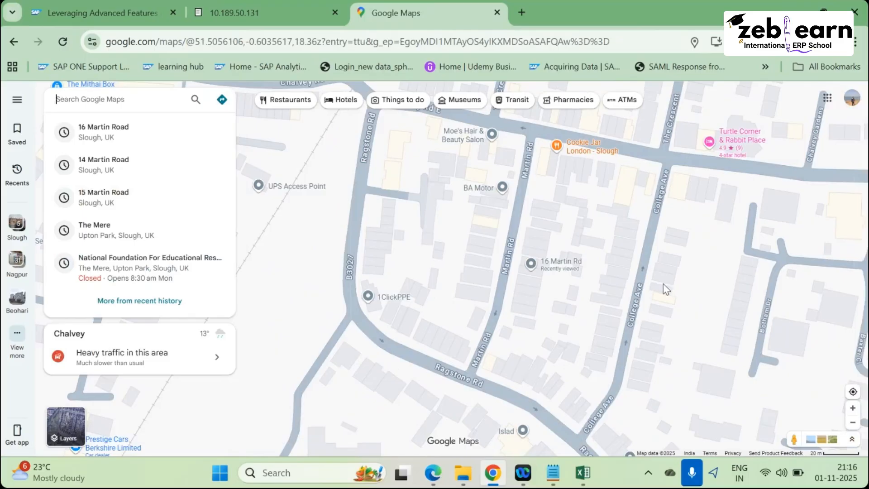
left_click(669, 281)
double_click(671, 286)
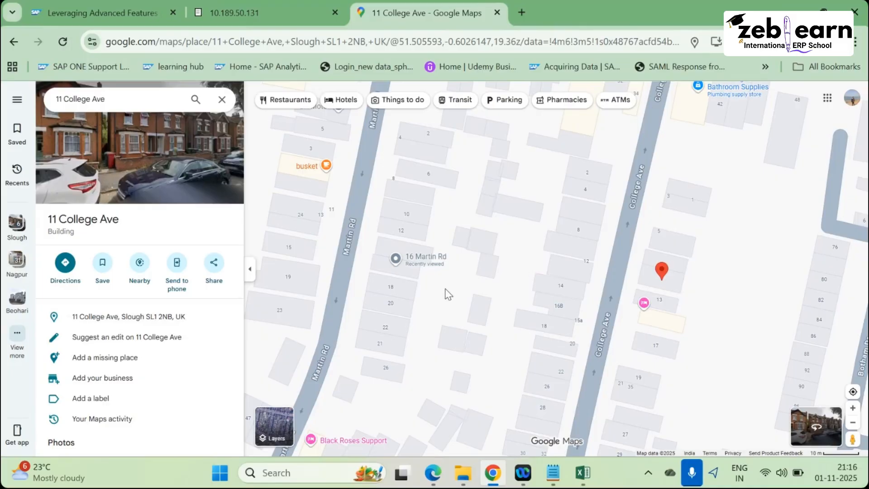
scroll(446, 294, "down", 2)
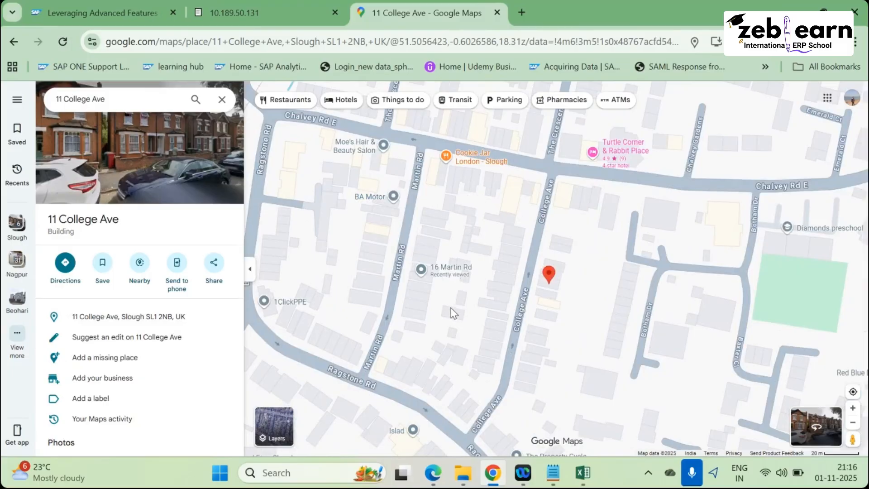
scroll(453, 312, "down", 3)
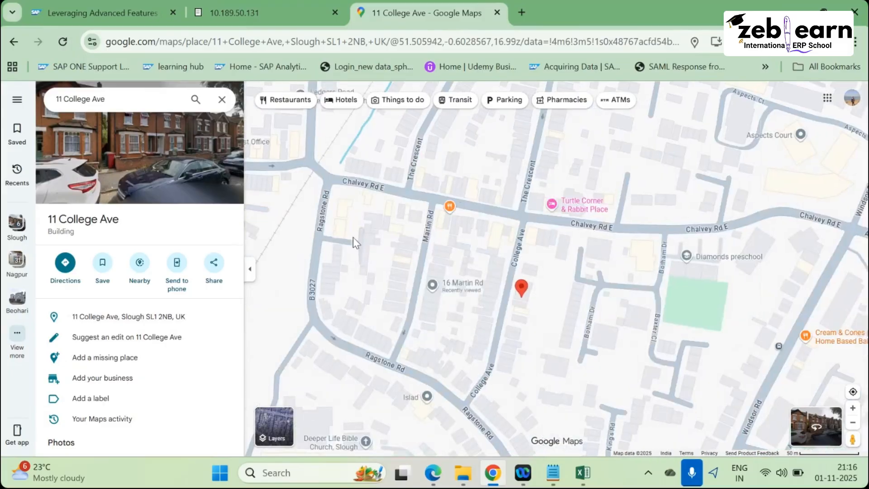
scroll(397, 277, "up", 2)
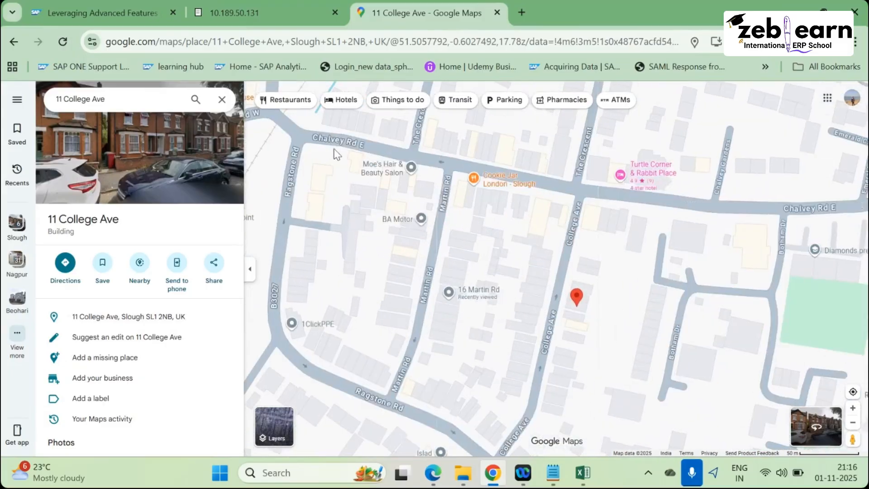
scroll(300, 295, "down", 2)
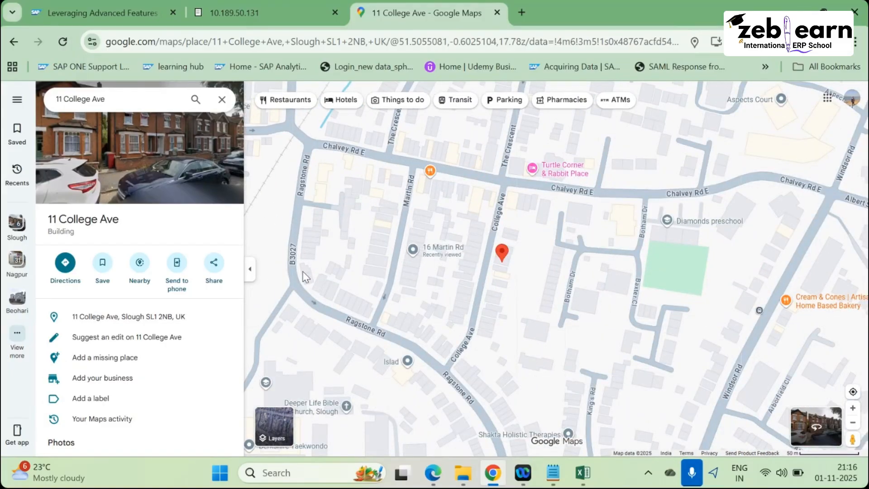
left_click(305, 278)
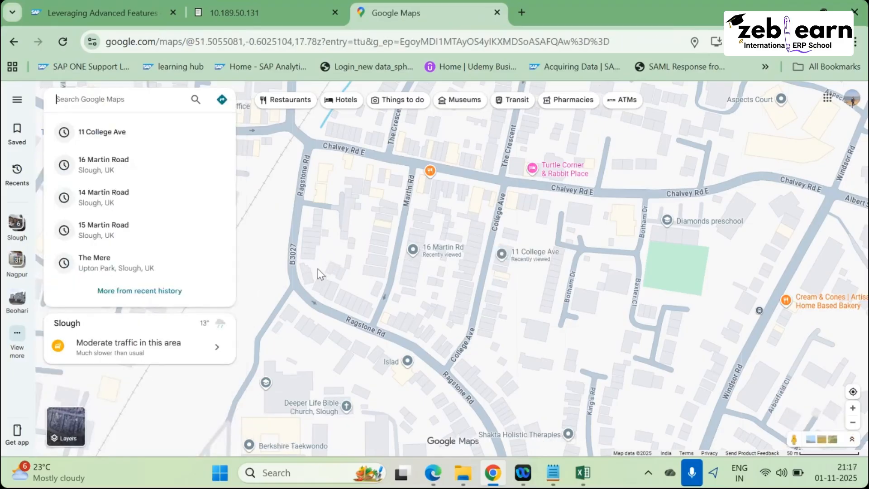
scroll(310, 271, "up", 1)
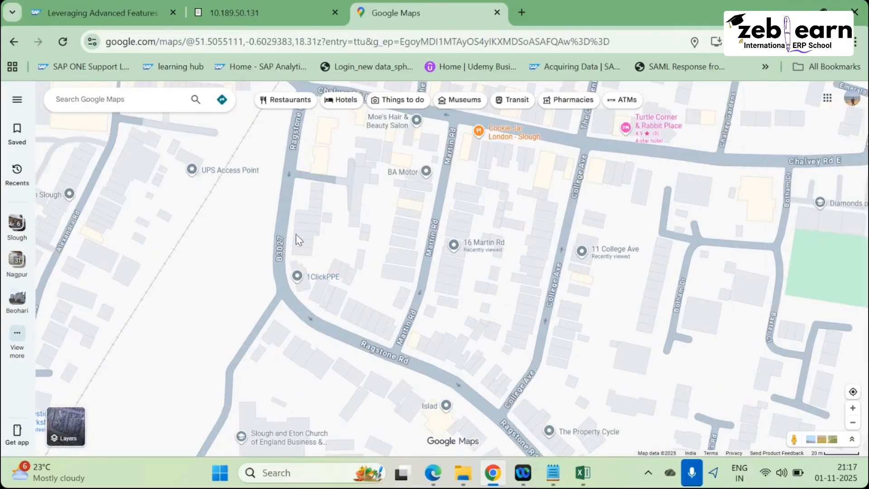
scroll(297, 283, "down", 1)
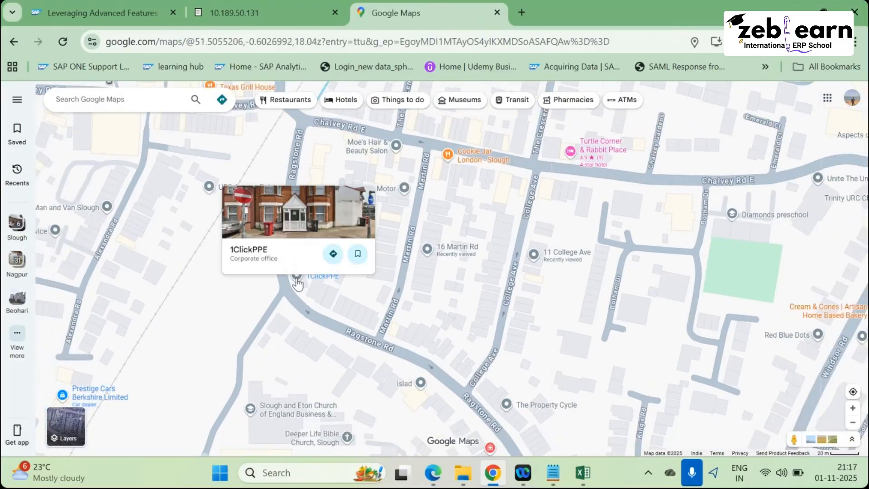
Open 1ClickPPE's full details, with its Slough address, phone number and plus code, zooming around it.
left_click(297, 280)
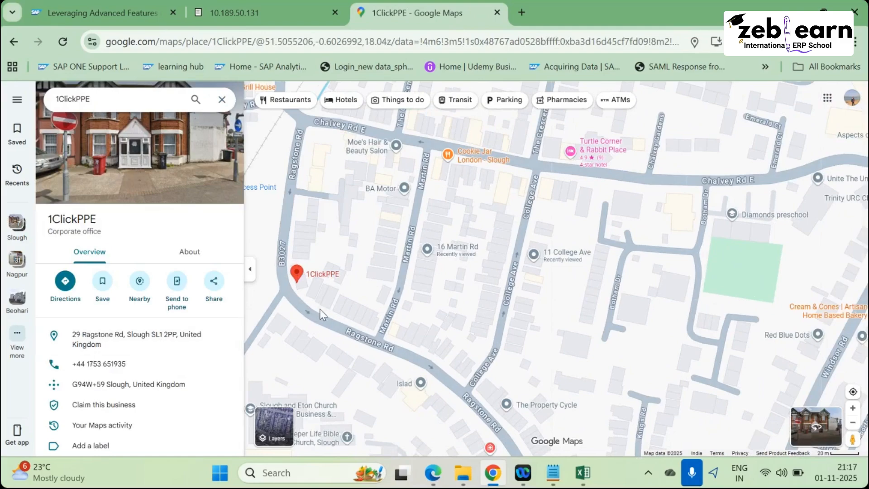
scroll(325, 333, "down", 1)
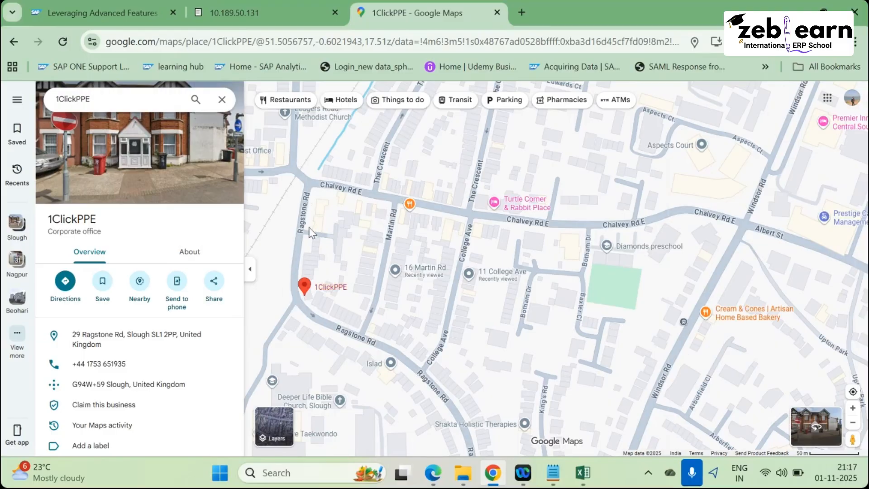
scroll(347, 294, "down", 2)
scroll(430, 286, "up", 1)
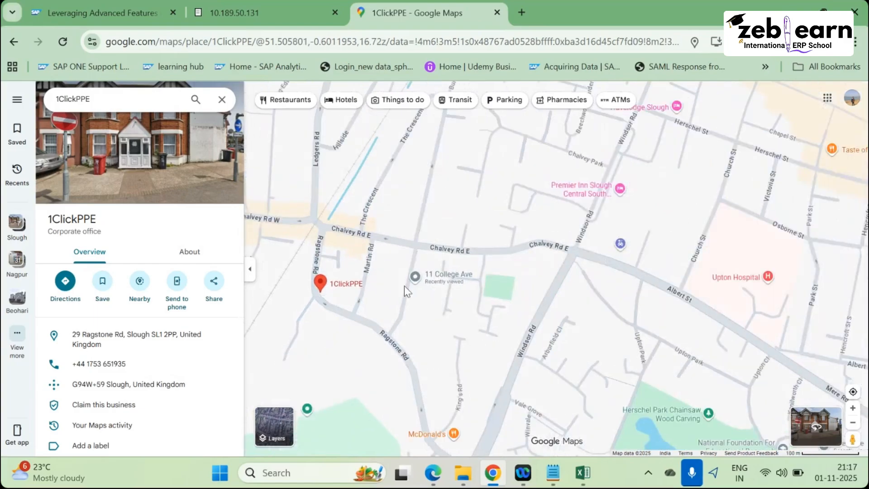
scroll(403, 286, "up", 1)
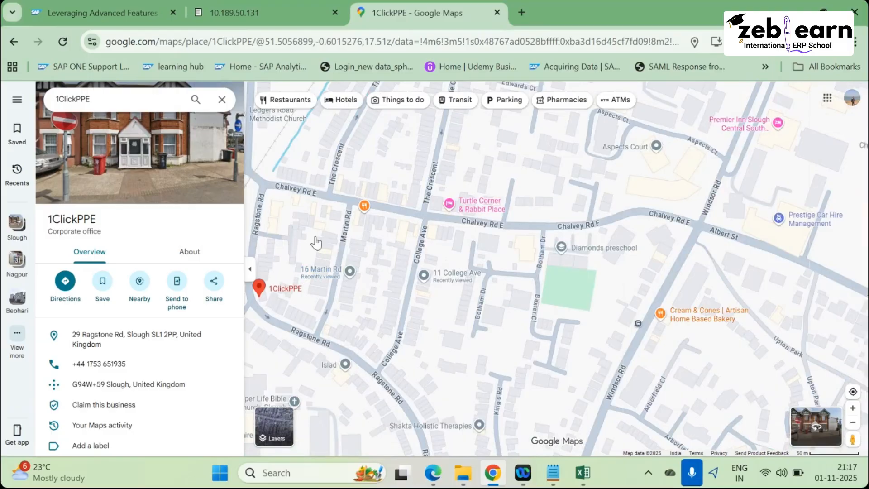
scroll(355, 270, "down", 2)
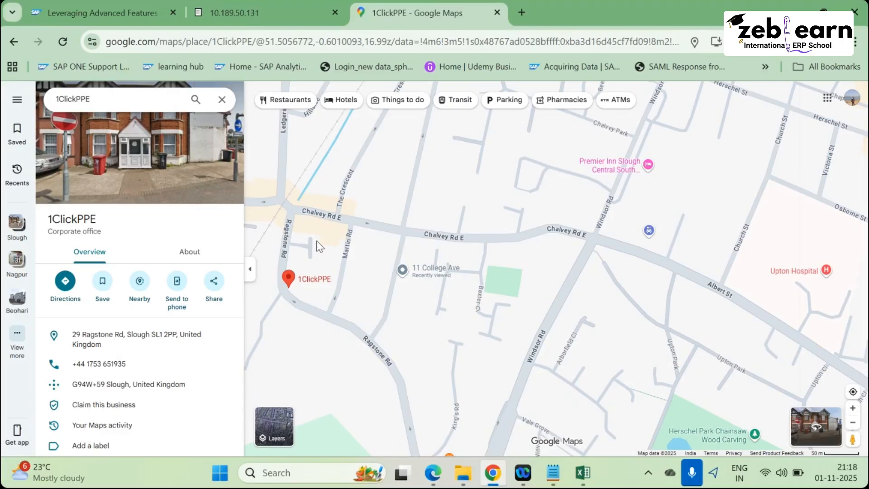
scroll(325, 303, "up", 3)
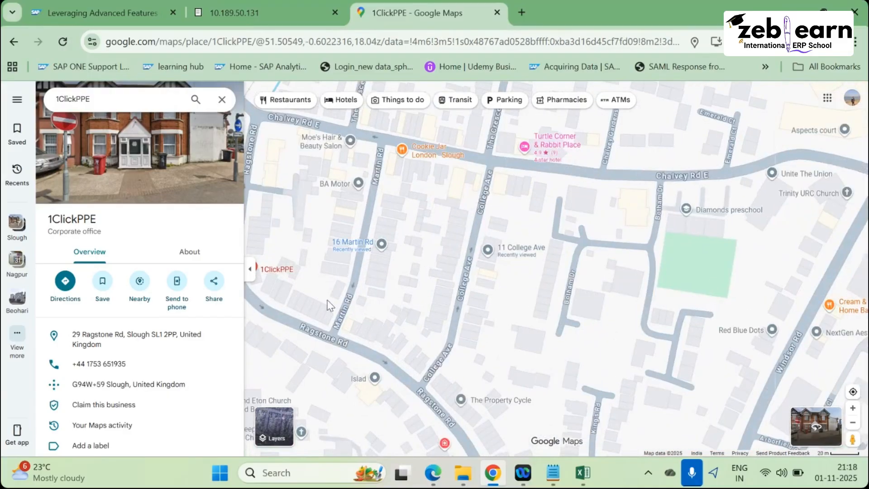
scroll(328, 300, "up", 2)
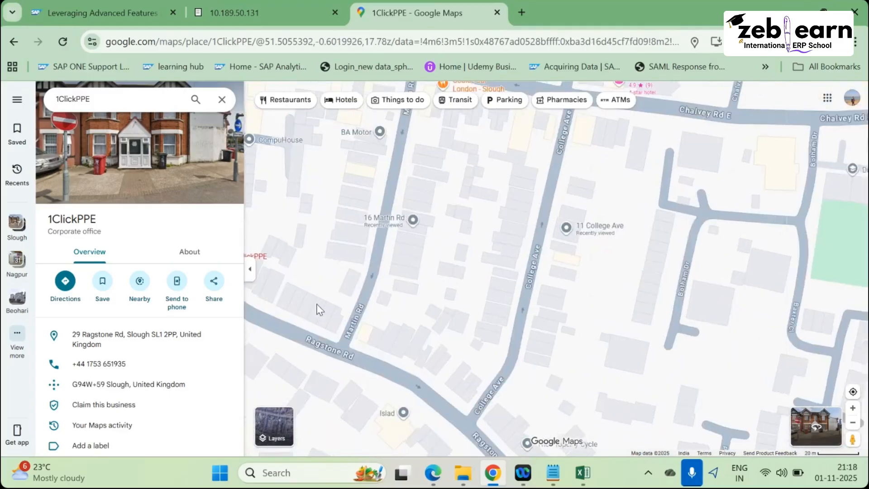
scroll(320, 310, "up", 3)
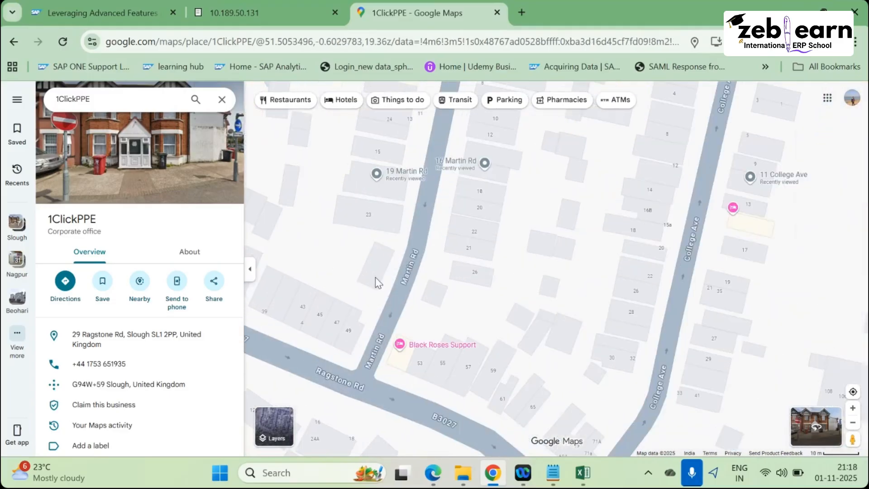
scroll(342, 331, "down", 1)
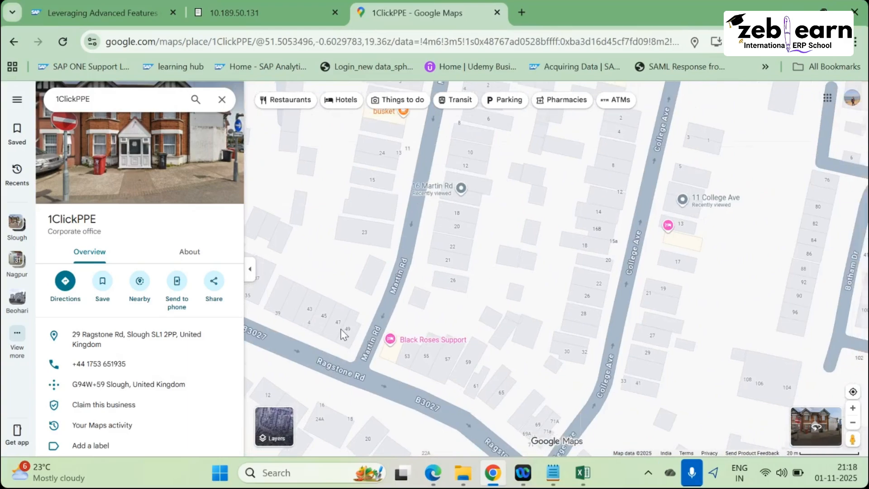
scroll(343, 332, "down", 2)
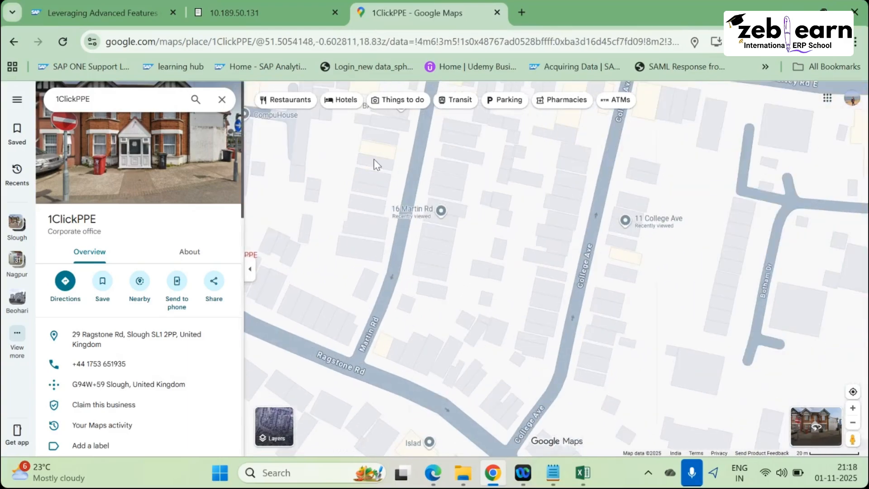
scroll(425, 236, "down", 3)
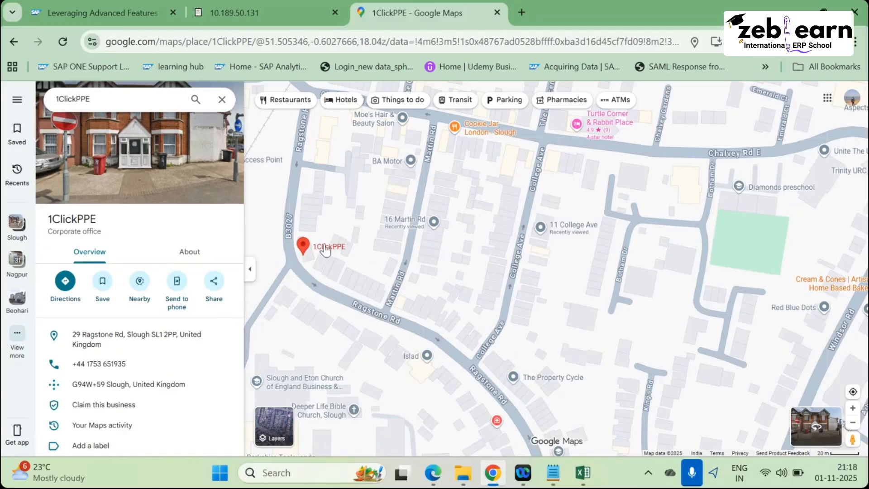
scroll(372, 254, "up", 2)
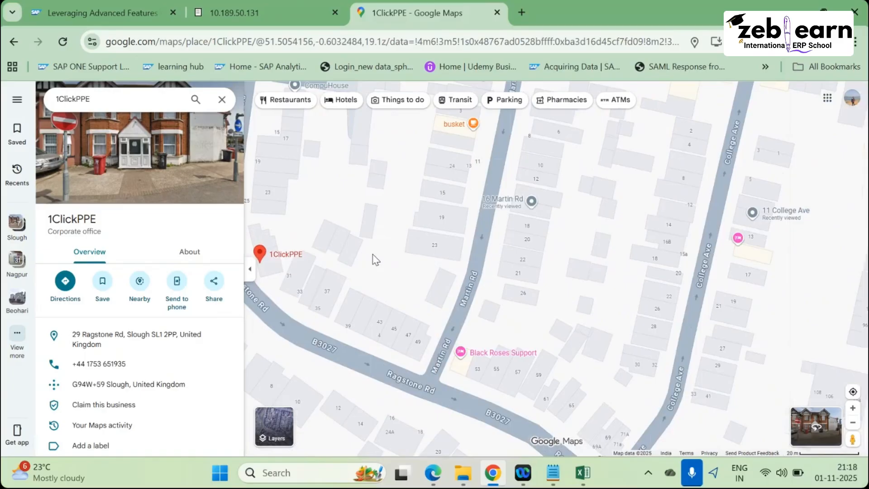
scroll(374, 258, "down", 2)
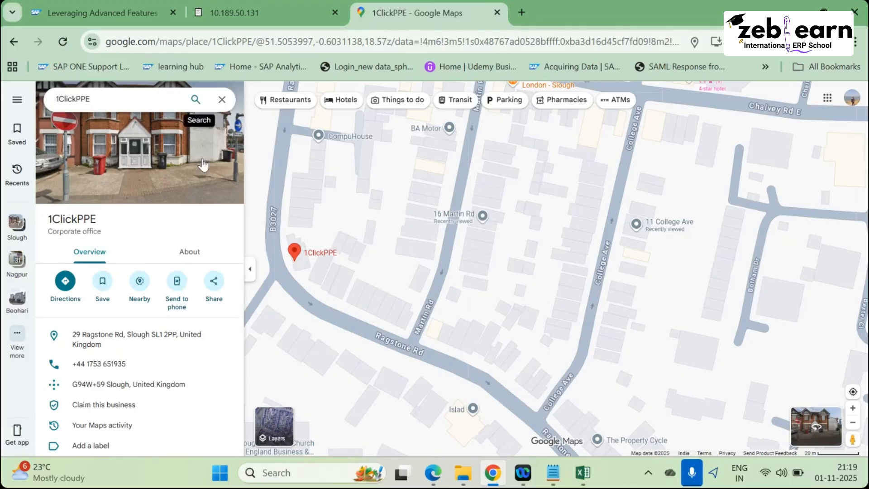
Scroll the 1ClickPPE details to the photos, Street View & 360° imagery and 'People also search for'.
scroll(178, 221, "down", 2)
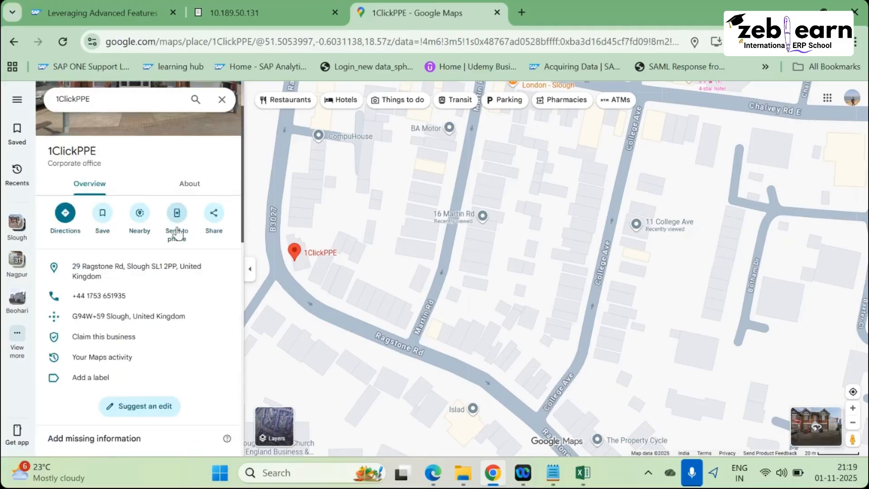
scroll(177, 233, "down", 10)
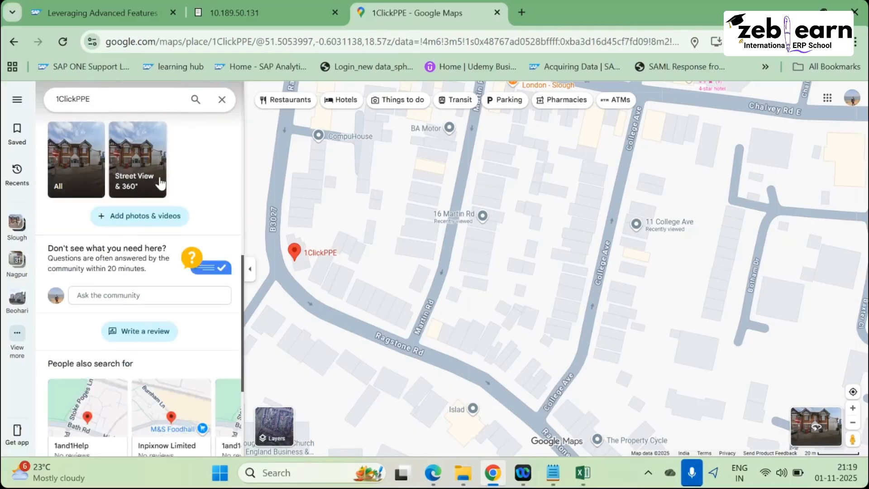
scroll(376, 272, "down", 3)
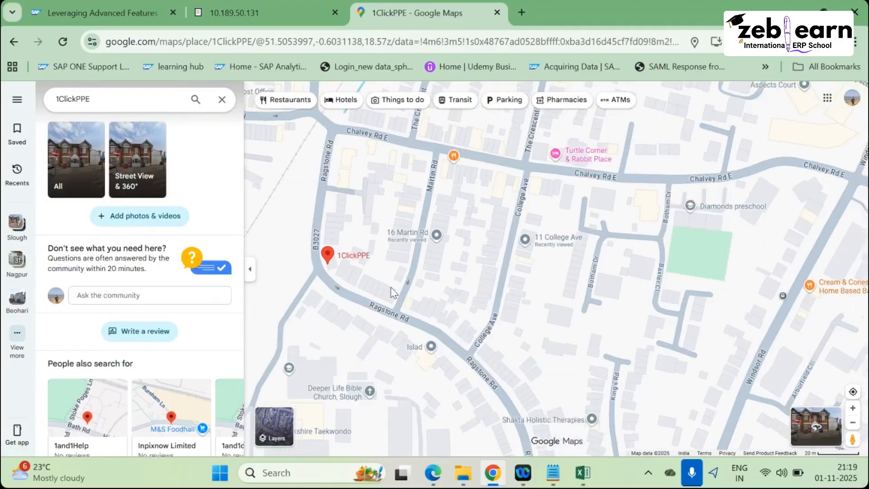
Zoom into Heathrow Airport down to Terminal 3, then back out to the surrounding towns.
scroll(391, 288, "down", 5)
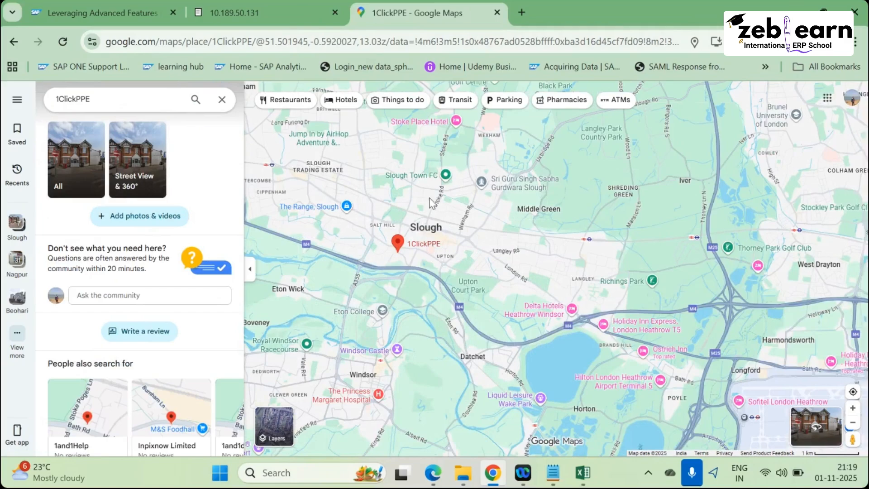
scroll(430, 202, "down", 3)
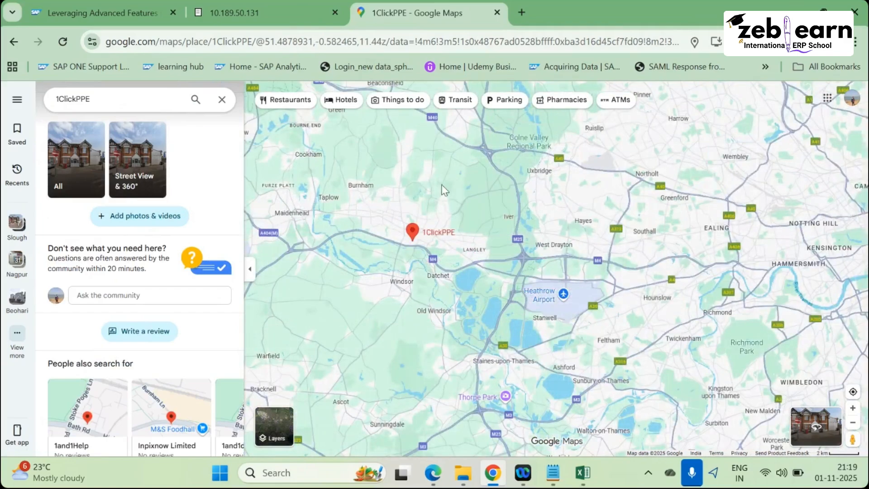
scroll(505, 249, "down", 1)
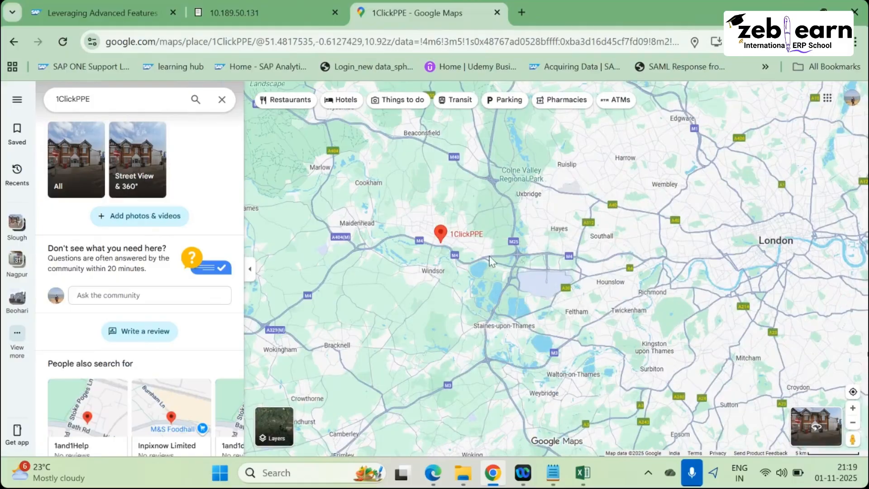
scroll(490, 256, "up", 3)
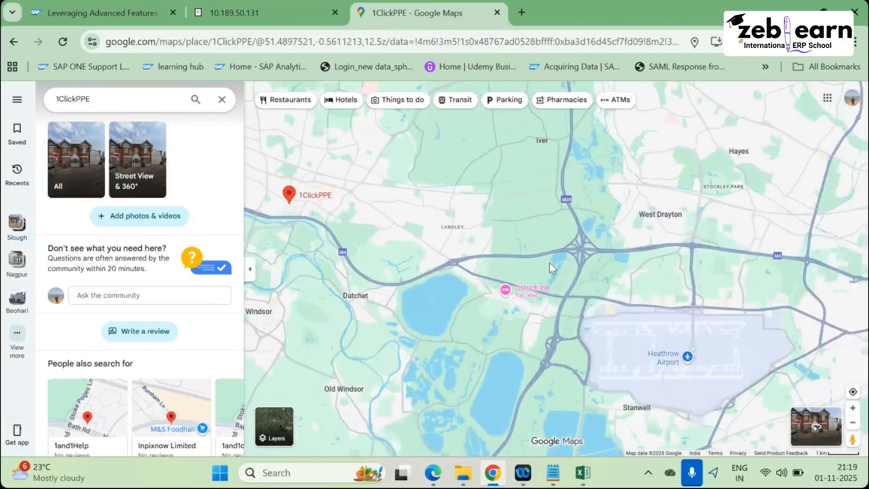
scroll(588, 249, "down", 1)
scroll(667, 303, "up", 2)
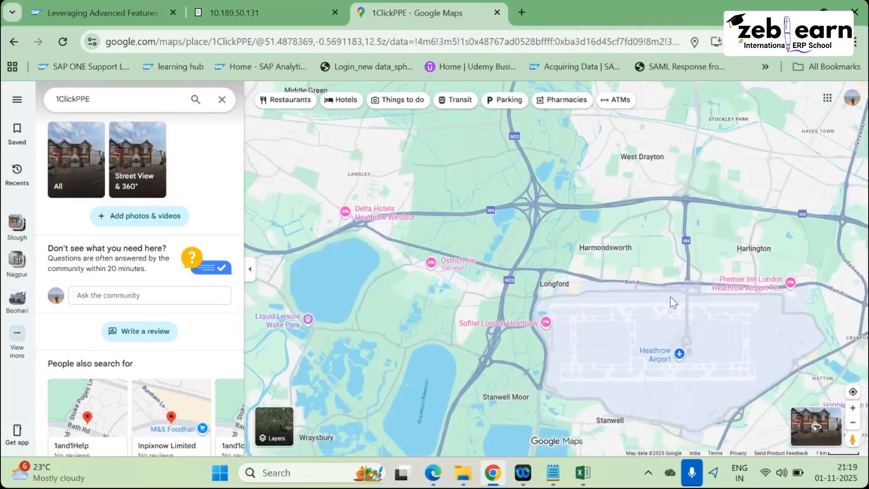
scroll(675, 295, "up", 2)
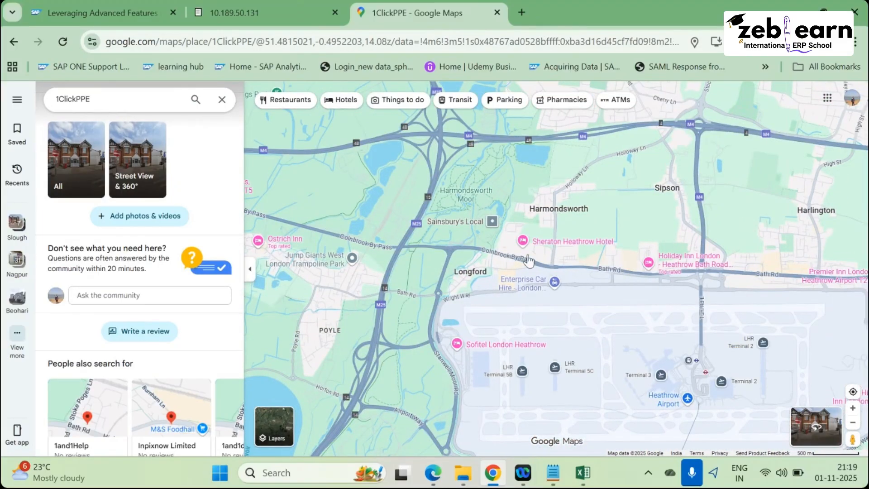
scroll(586, 343, "down", 3)
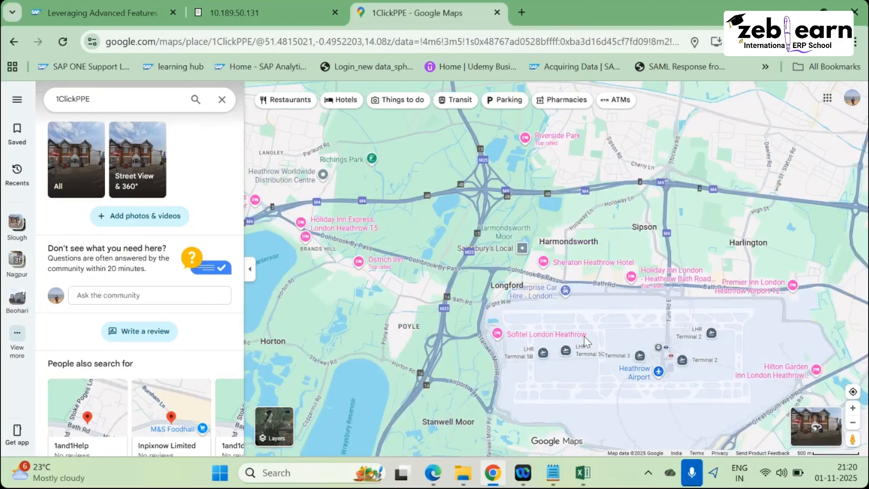
scroll(624, 352, "down", 1)
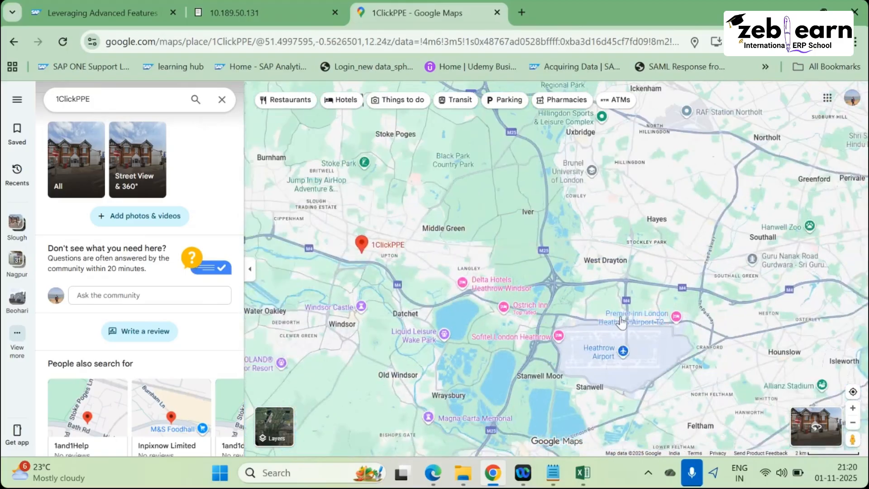
scroll(622, 322, "down", 1)
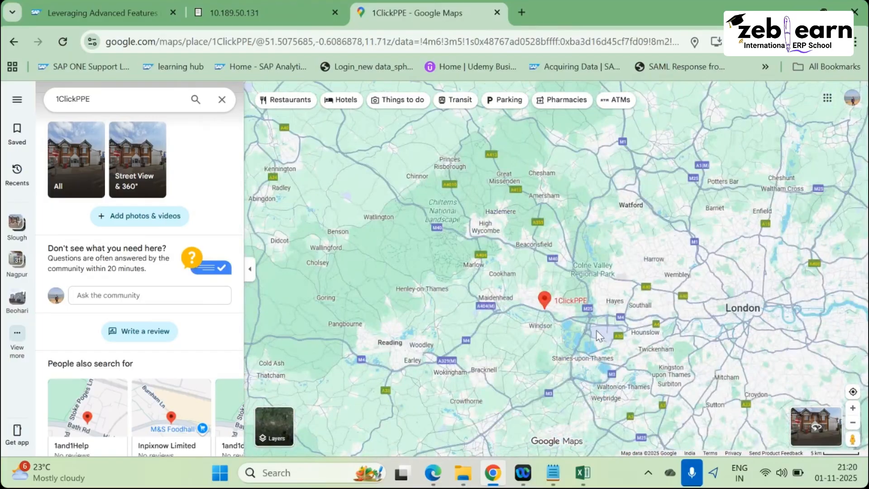
scroll(600, 336, "down", 4)
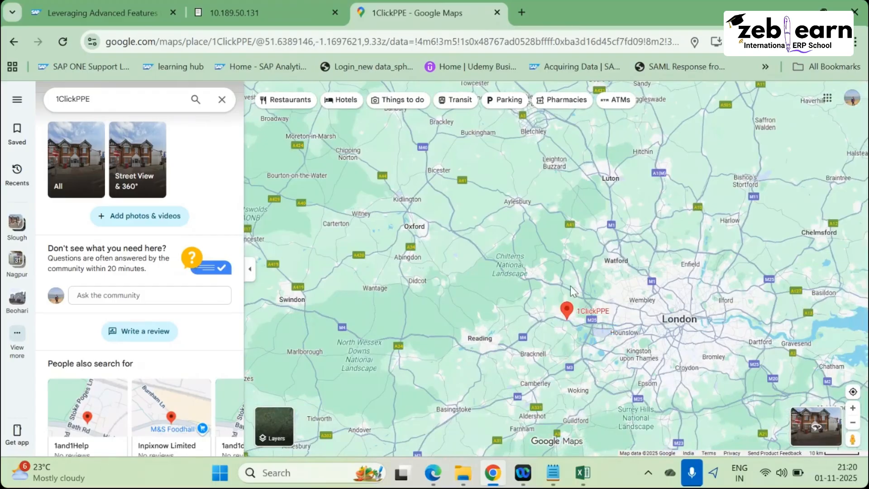
scroll(570, 287, "down", 1)
scroll(600, 300, "up", 3)
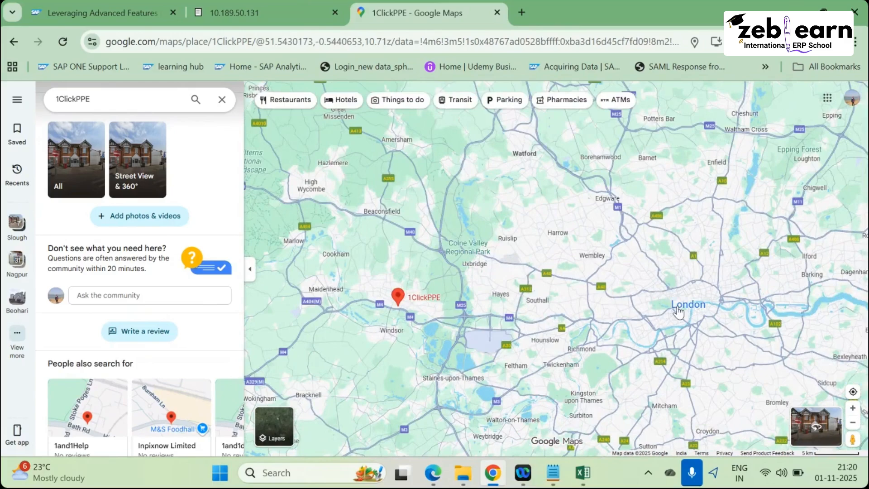
scroll(678, 311, "up", 1)
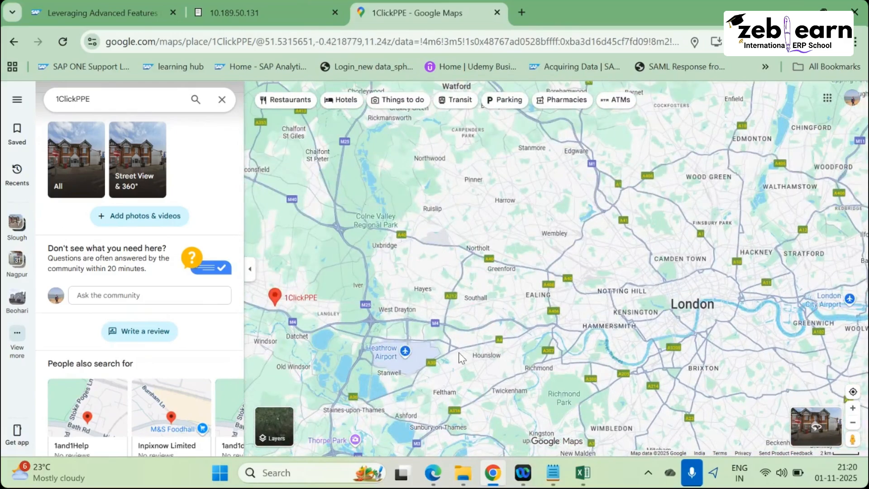
scroll(456, 349, "up", 3)
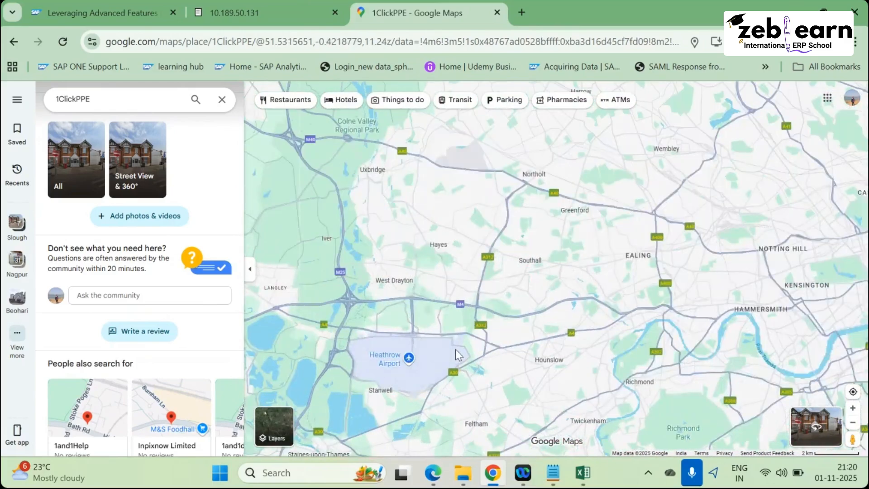
scroll(673, 324, "down", 1)
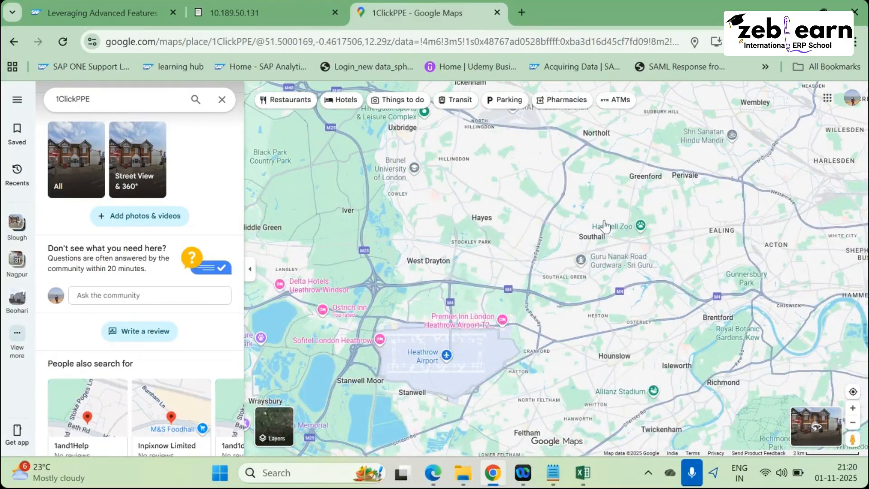
scroll(446, 315, "down", 1)
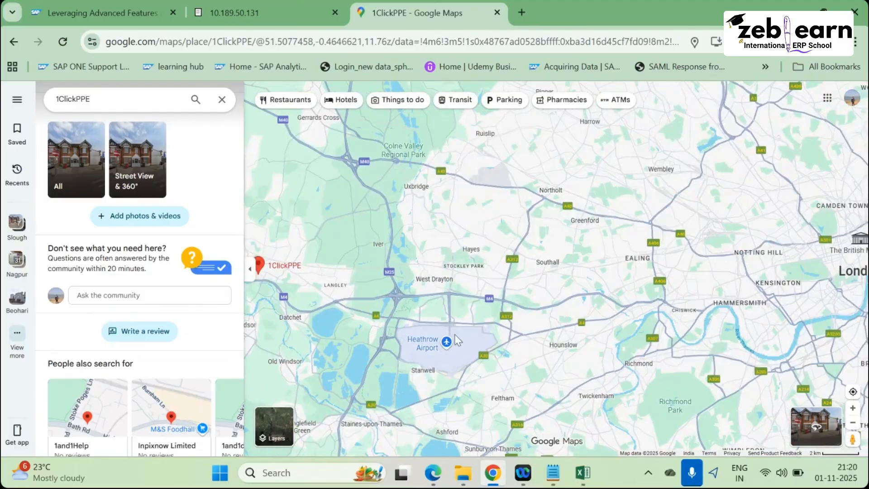
scroll(452, 346, "up", 3)
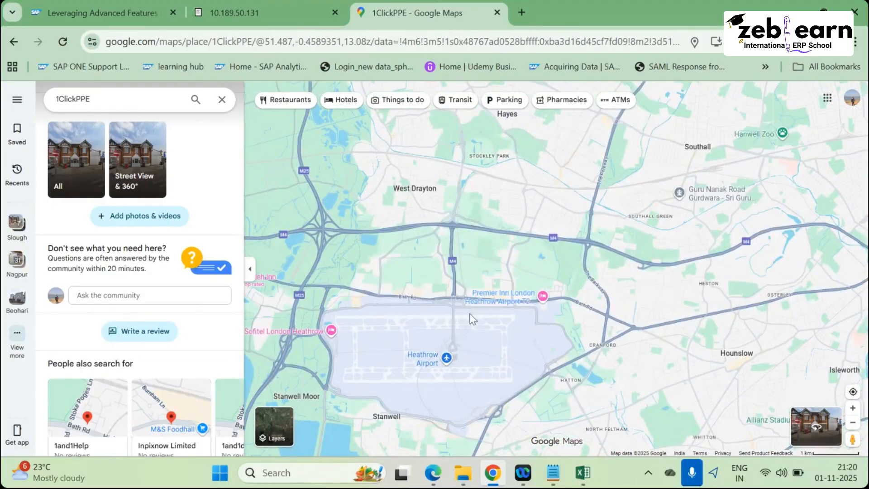
scroll(423, 340, "up", 2)
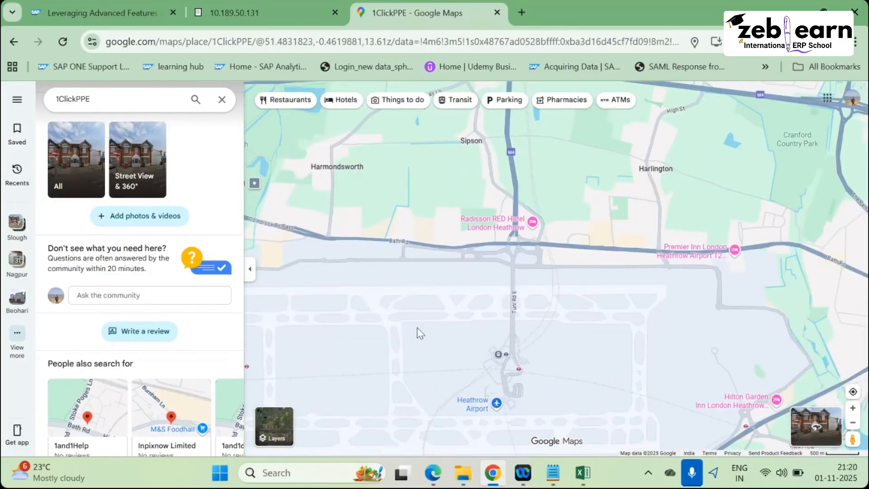
scroll(456, 328, "down", 2)
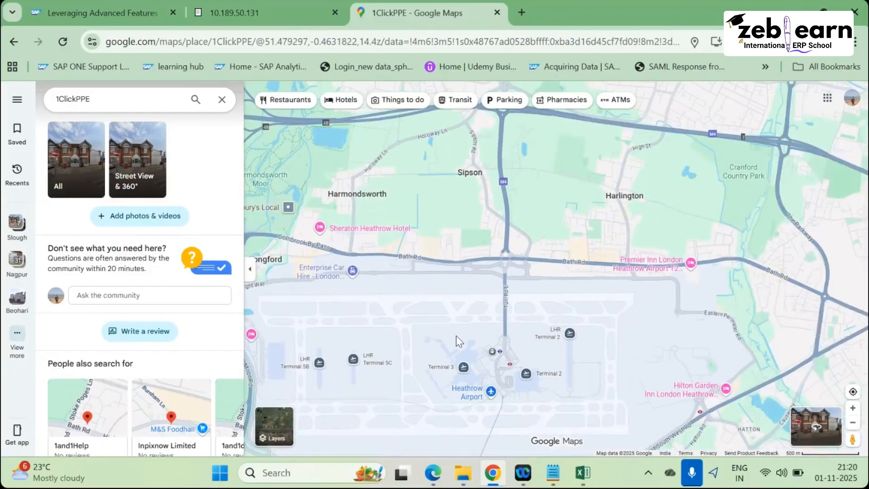
scroll(457, 344, "up", 2)
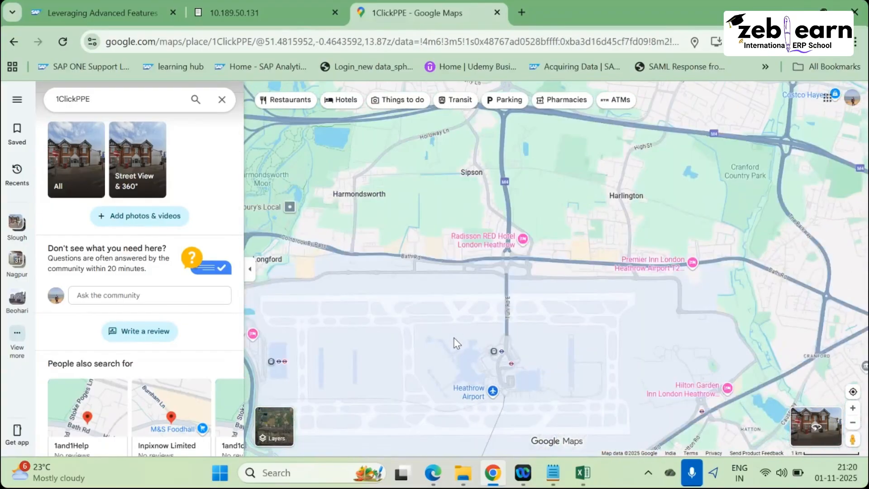
scroll(456, 342, "up", 4)
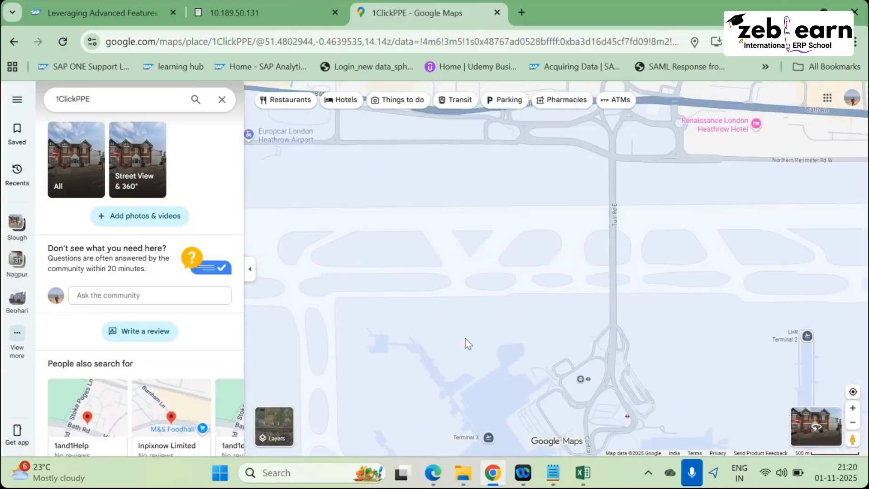
scroll(489, 271, "up", 2)
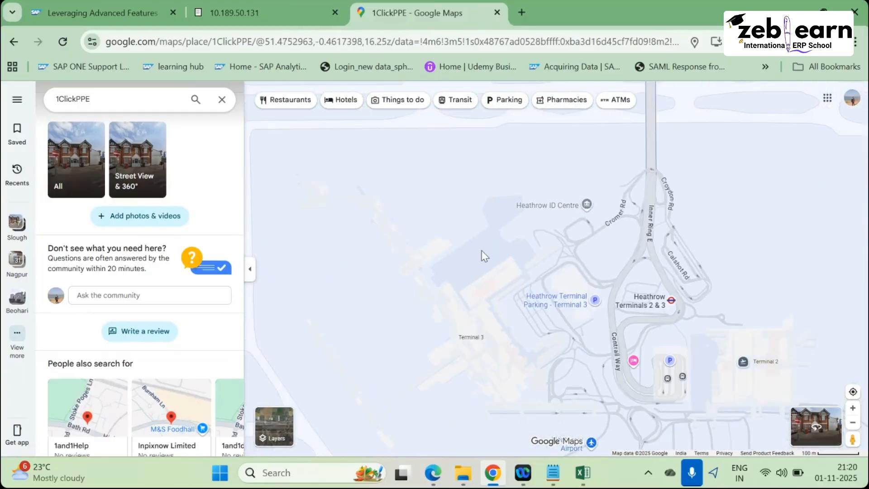
scroll(484, 272, "up", 2)
scroll(484, 288, "down", 5)
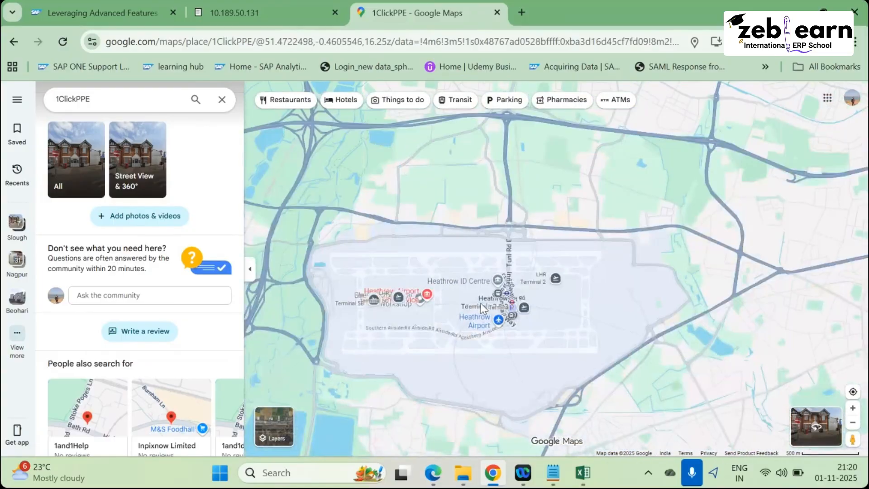
scroll(481, 303, "down", 5)
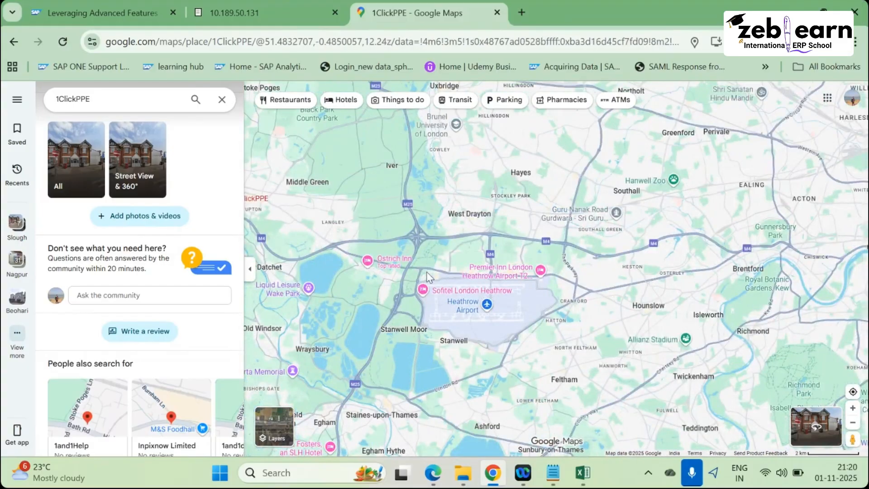
scroll(410, 272, "down", 6)
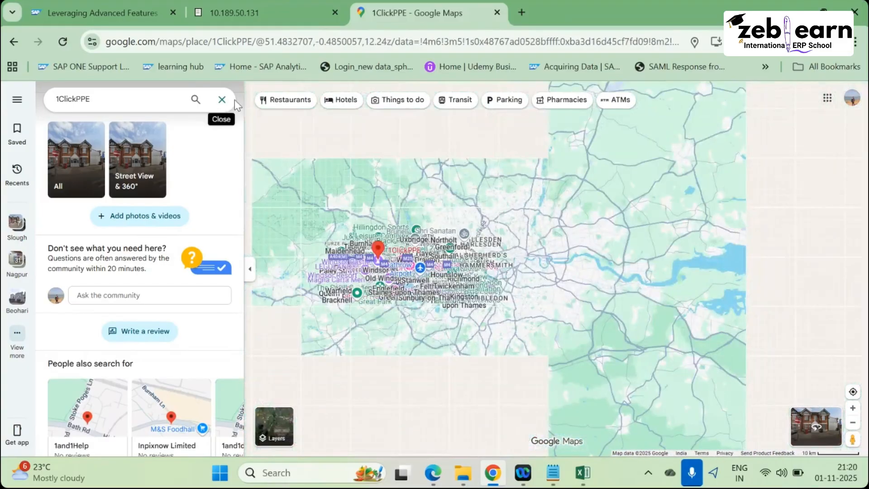
Close the 1ClickPPE place panel, then zoom out and pan from the UK toward Germany to see Europe.
left_click(222, 99)
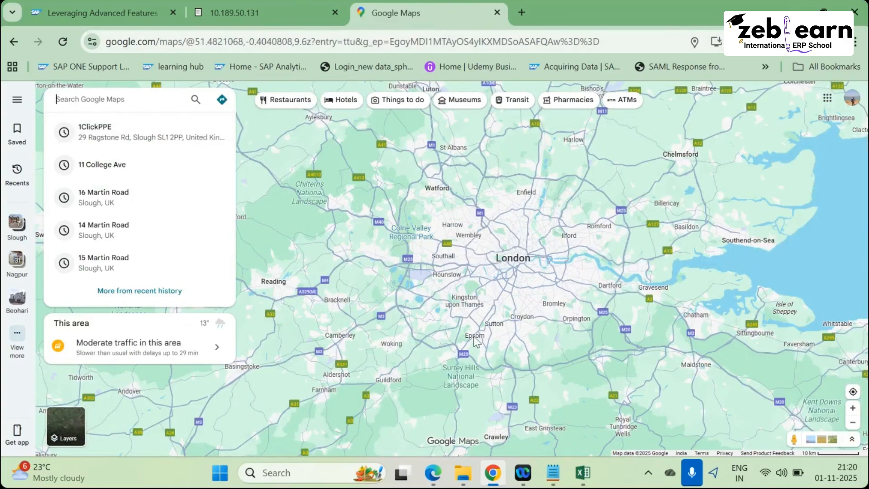
scroll(474, 337, "down", 1)
scroll(474, 338, "down", 1)
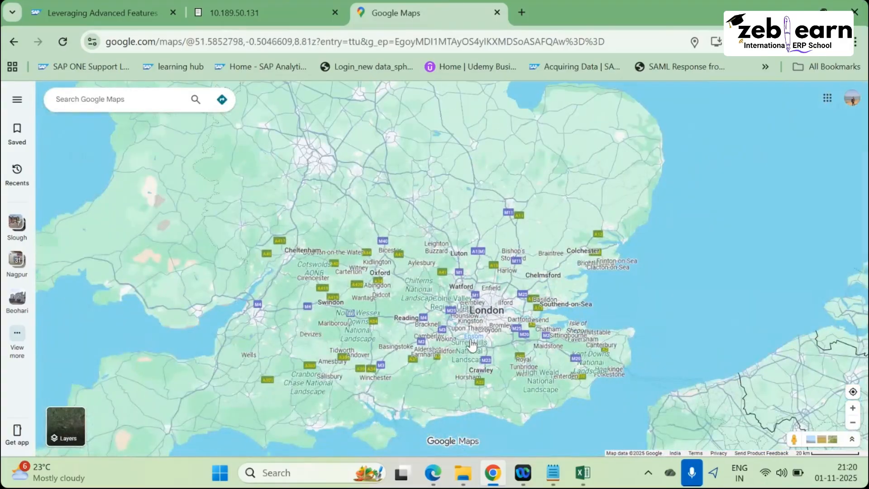
scroll(472, 345, "down", 3)
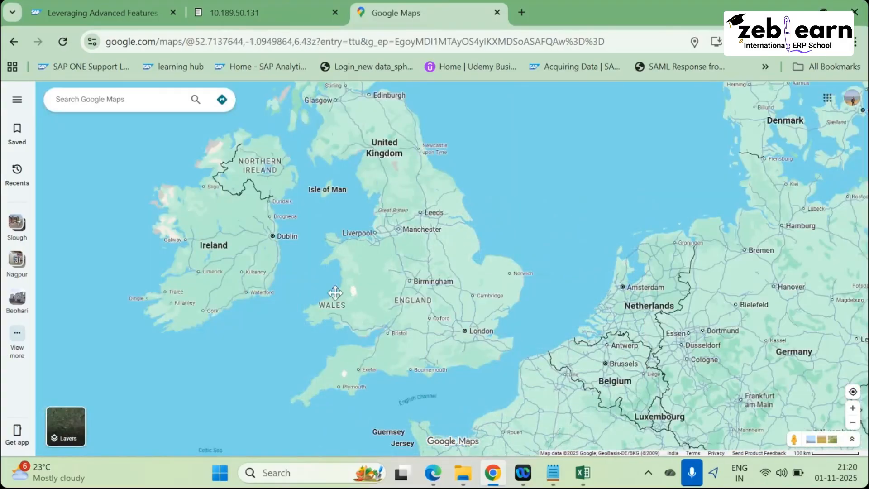
left_click_drag(335, 293, 316, 299)
scroll(330, 281, "up", 1)
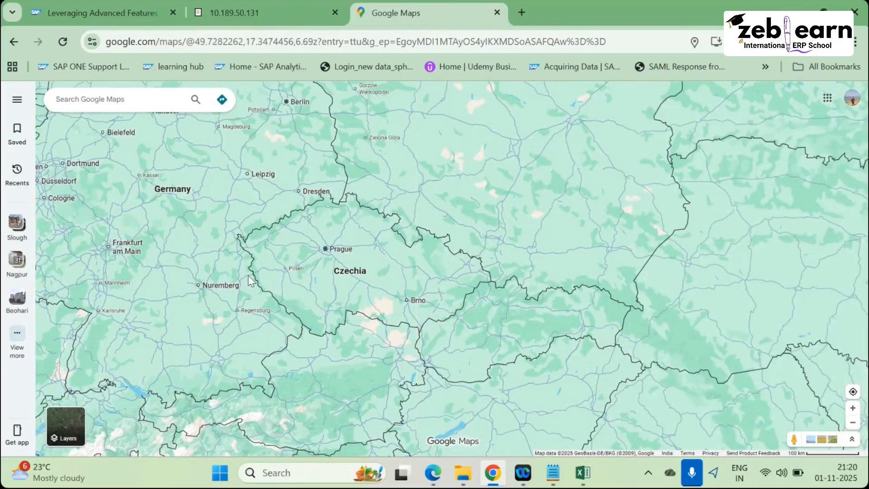
scroll(248, 275, "down", 5)
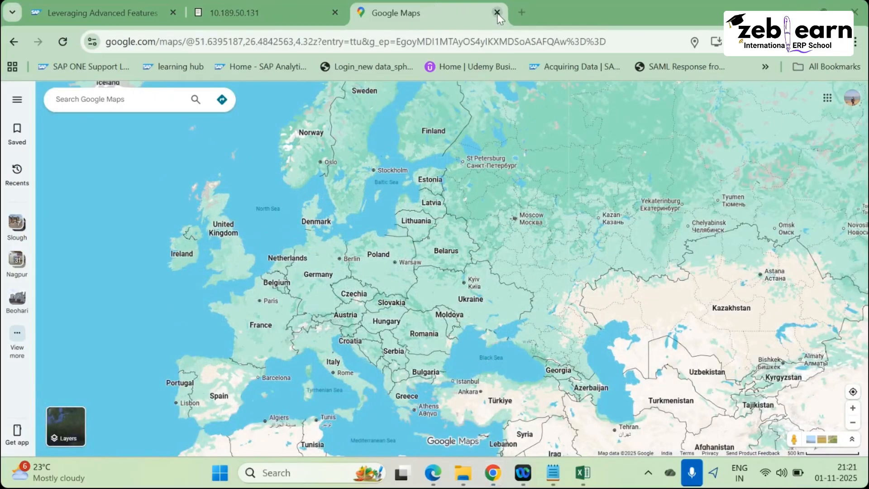
Zoom in over Poland, Belarus and Ukraine toward Sarny, then back out to the Warsaw–Kyiv view.
scroll(473, 237, "down", 2)
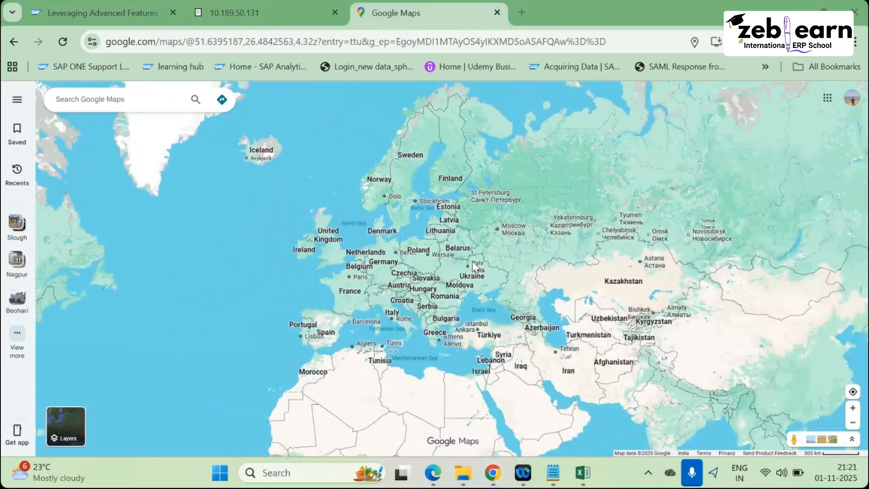
scroll(473, 260, "up", 2)
scroll(300, 266, "up", 4)
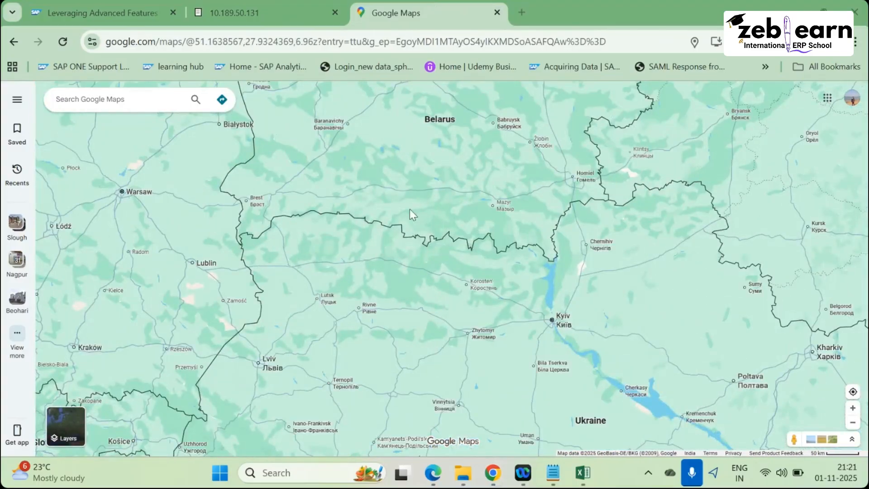
scroll(414, 234, "up", 2)
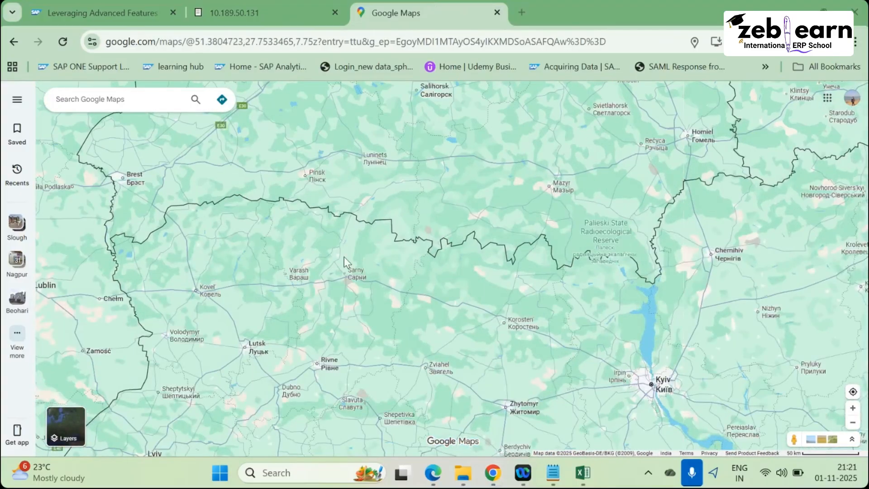
scroll(344, 256, "up", 2)
scroll(360, 267, "down", 3)
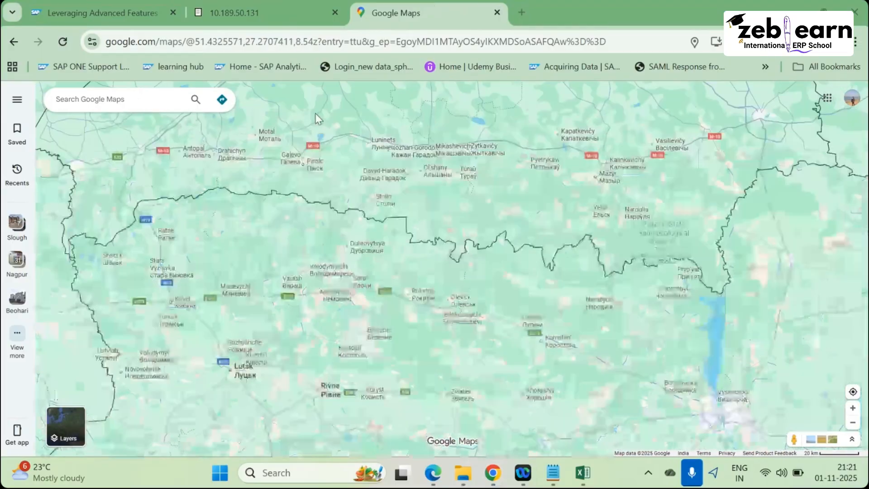
scroll(345, 242, "up", 2)
scroll(351, 237, "up", 3)
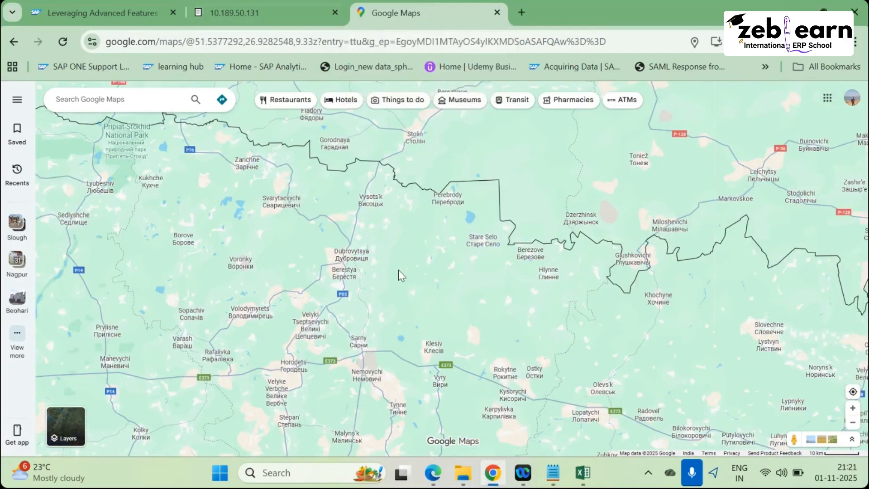
scroll(397, 272, "down", 4)
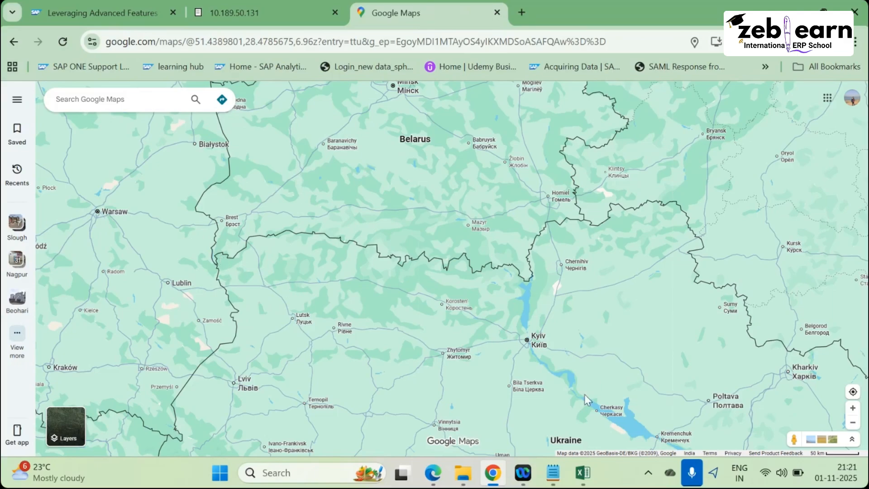
Zoom out and pan toward Ukraine and the Black Sea until Kazakhstan comes into view.
scroll(586, 394, "down", 4)
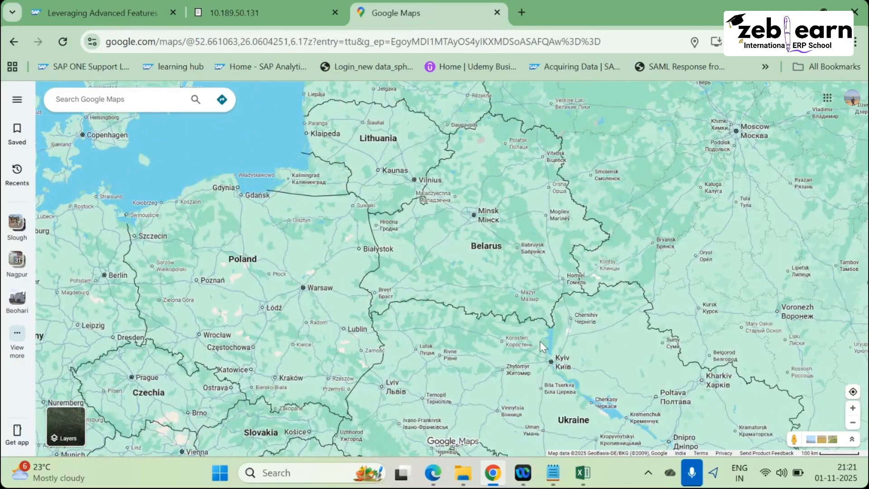
left_click_drag(450, 267, 308, 104)
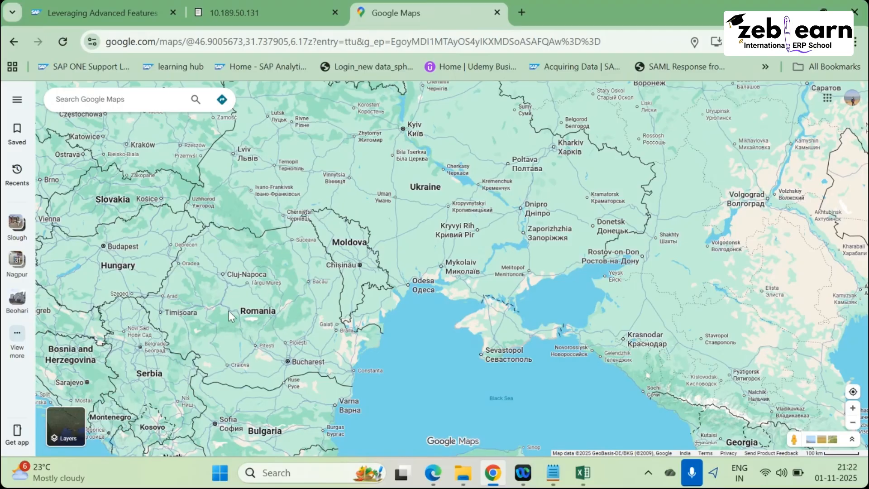
scroll(229, 313, "down", 3)
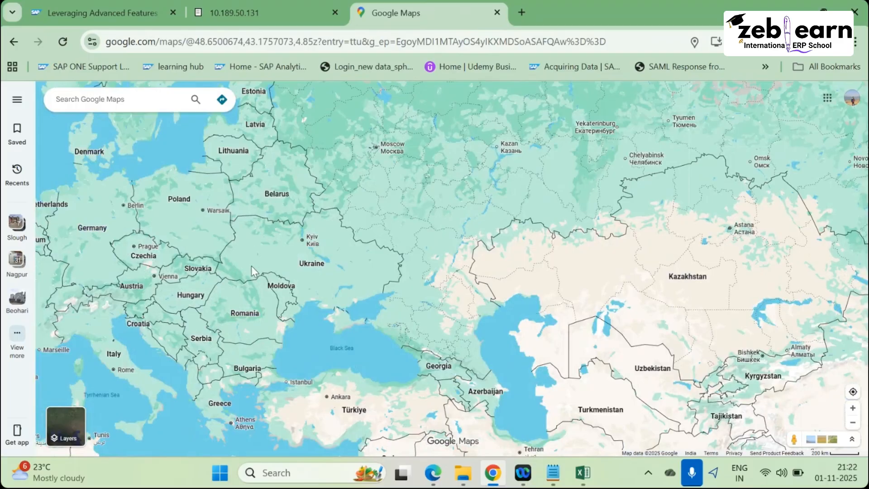
Zoom the map in and out around the Ukraine–Moldova border.
scroll(251, 266, "down", 3)
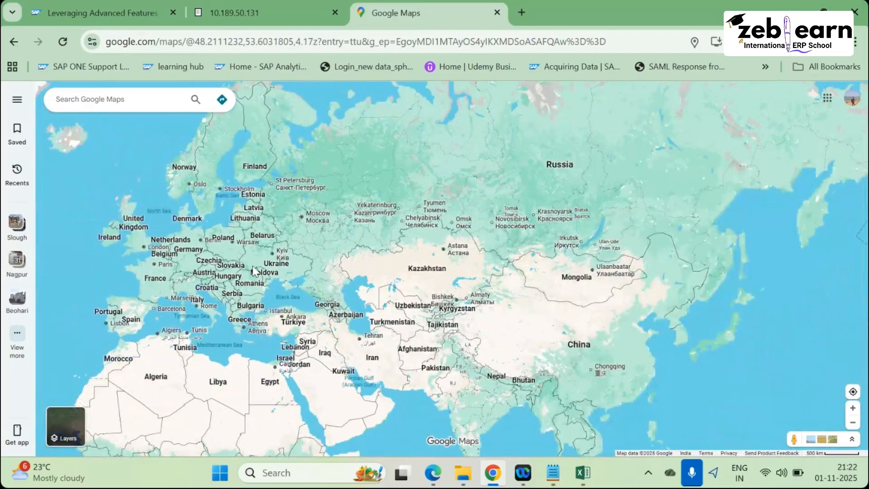
scroll(254, 266, "up", 5)
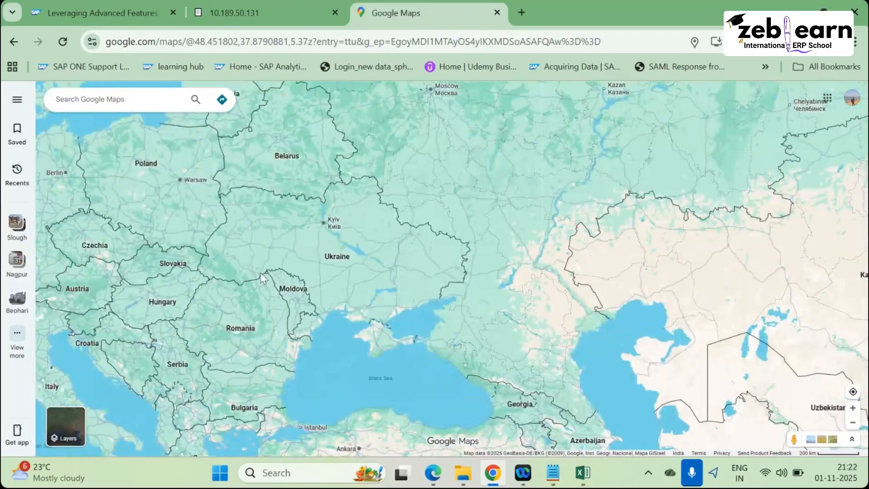
scroll(260, 273, "up", 10)
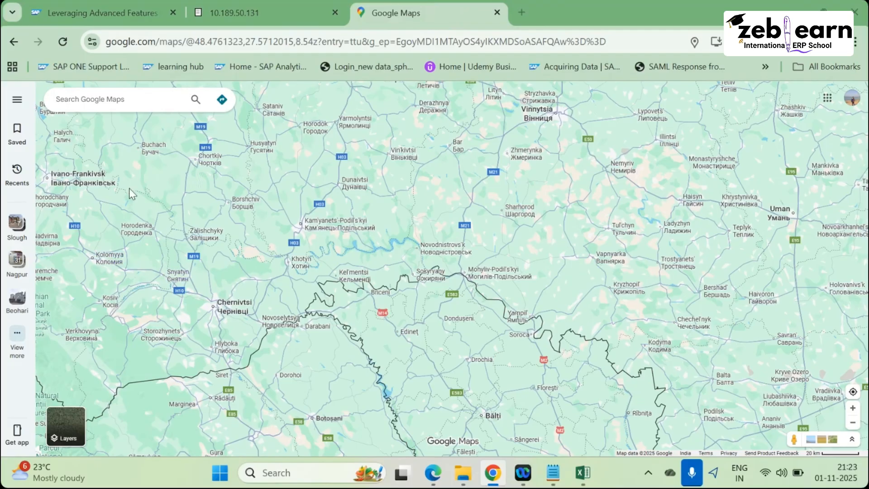
Switch to the exercise PDF at page 96, Unit 5 Solution 11: Configure Data Validation Rules.
key("alt+Tab")
key("alt+Tab")
scroll(219, 271, "up", 3)
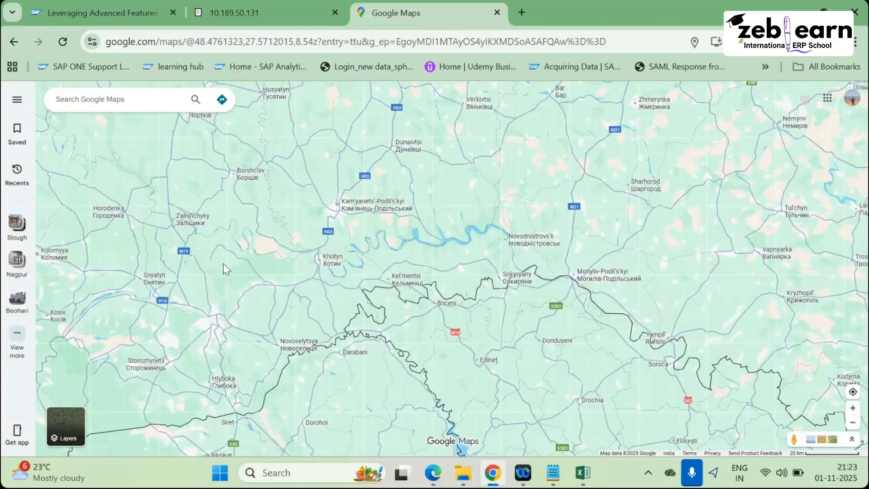
scroll(225, 271, "up", 5)
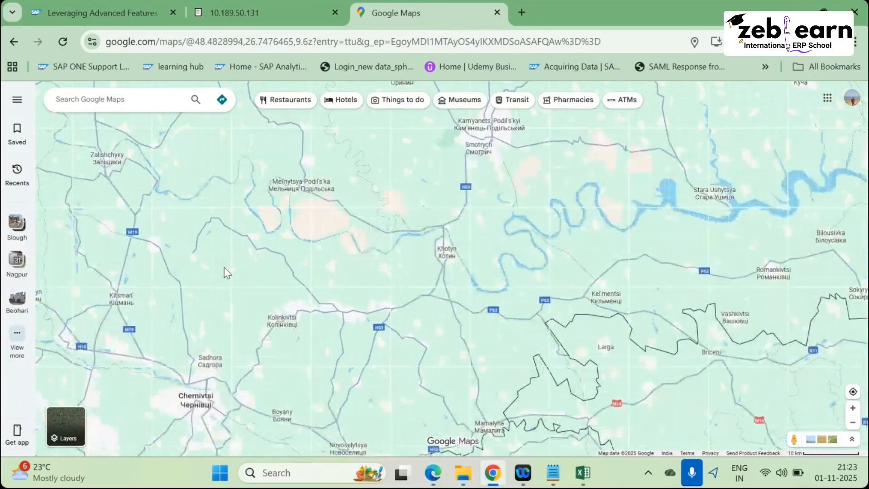
scroll(225, 269, "down", 5)
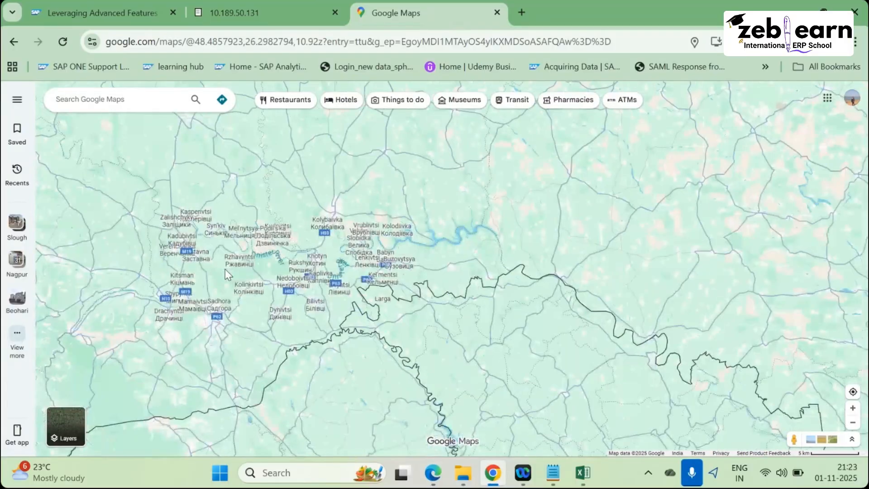
scroll(225, 270, "down", 10)
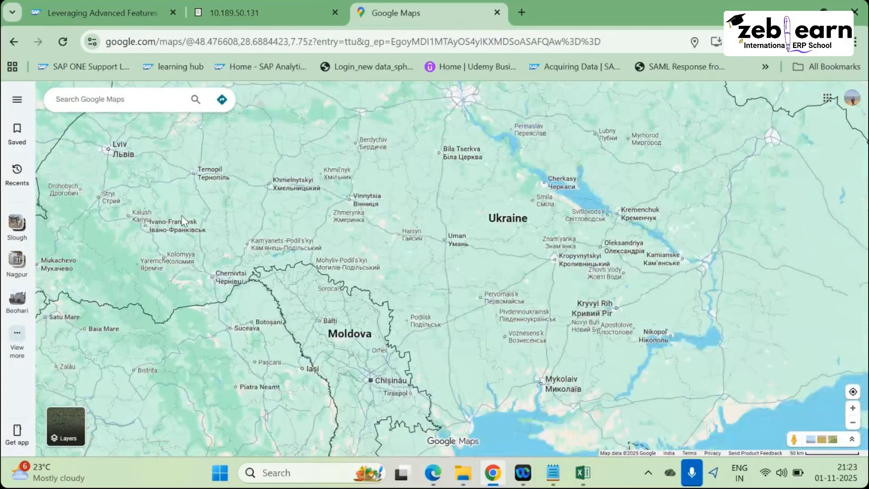
key("alt+Tab")
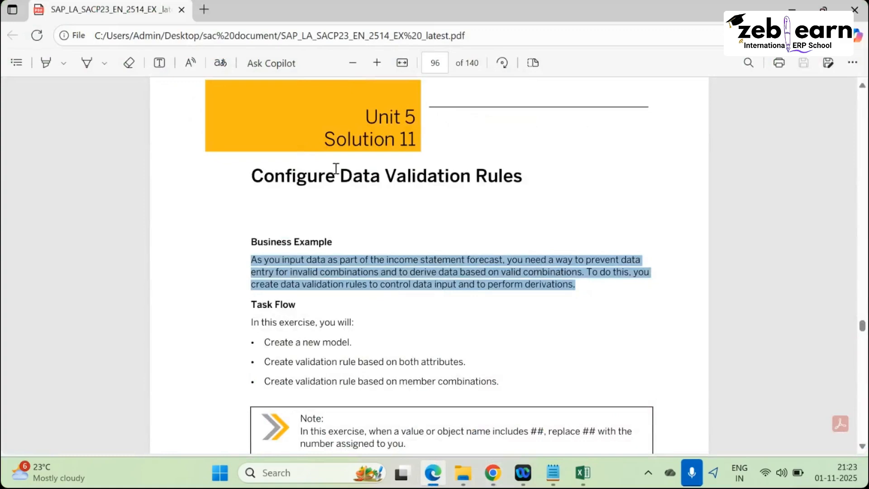
Highlight the Configure Data Validation Rules title and the Business Example paragraph.
triple_click(336, 169)
left_click(398, 232)
scroll(253, 171, "down", 2)
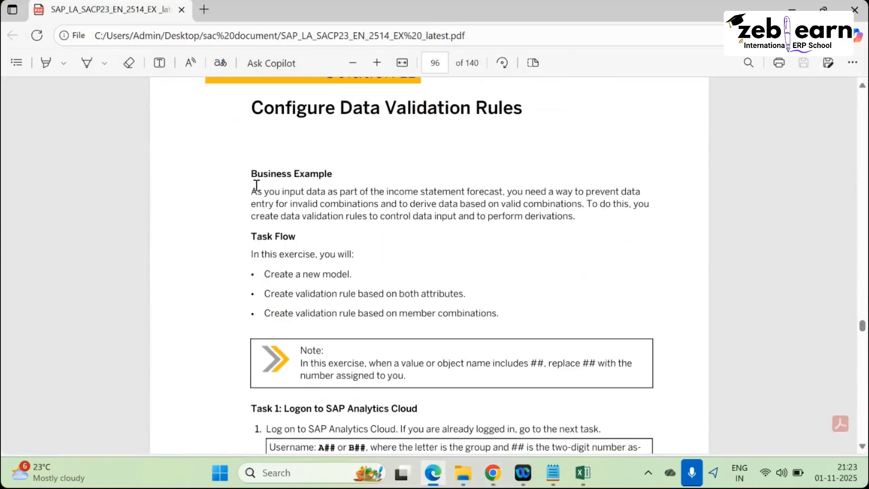
left_click_drag(251, 191, 575, 219)
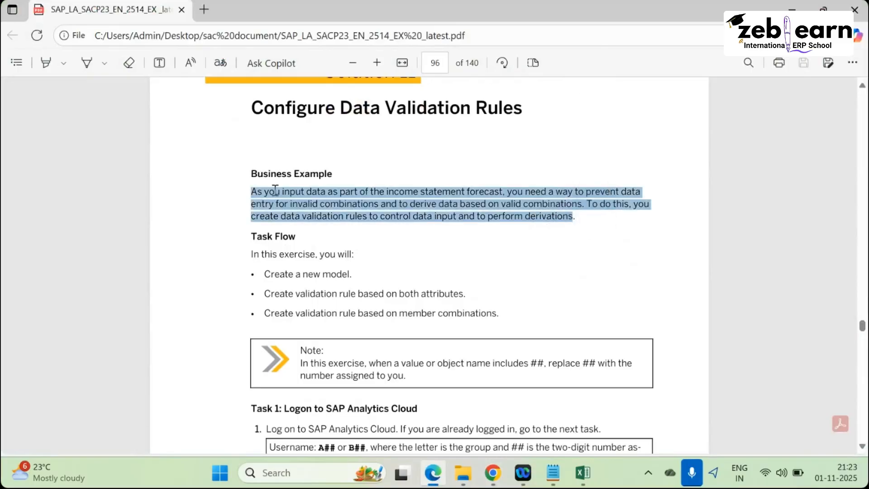
left_click(254, 192)
left_click_drag(253, 192, 603, 226)
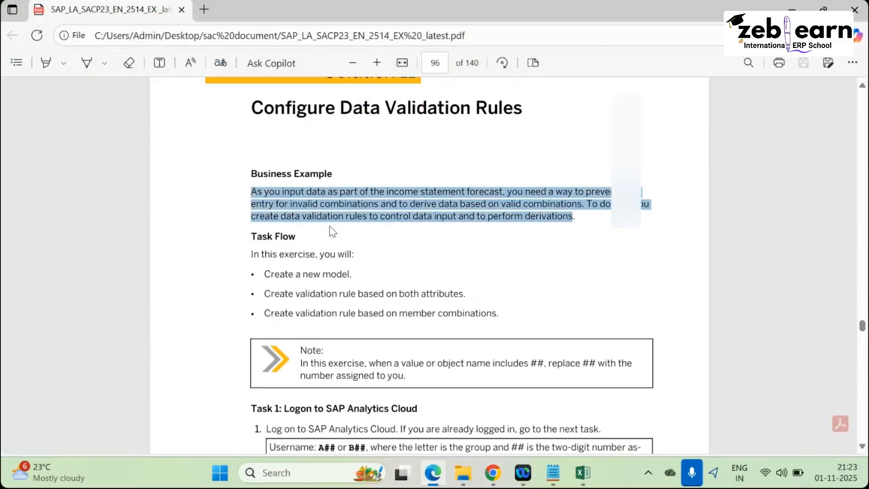
left_click(345, 107)
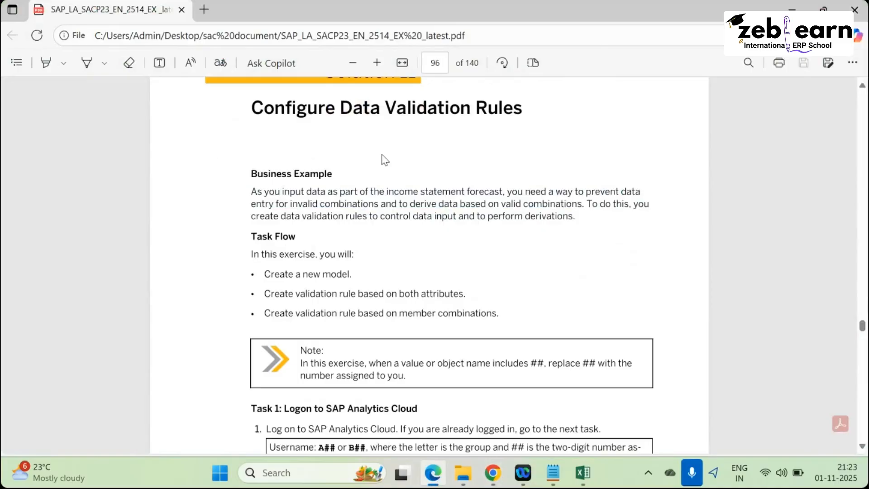
scroll(328, 240, "down", 3)
scroll(325, 247, "up", 2)
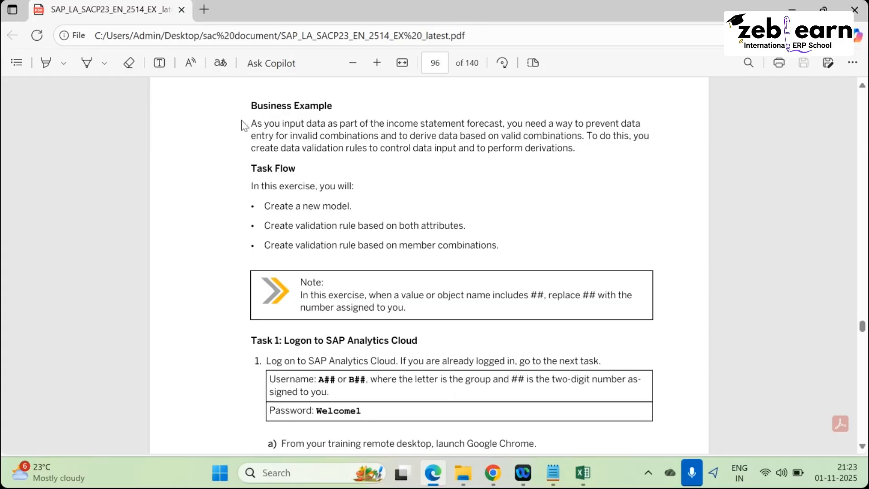
left_click_drag(249, 104, 575, 149)
left_click(345, 202)
Highlight the Task Flow section and its three bullet lines.
left_click_drag(251, 160, 546, 258)
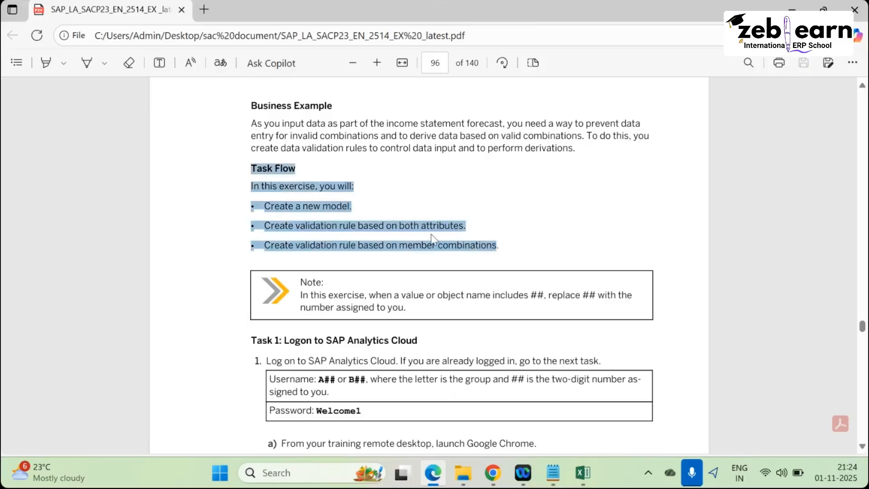
left_click(374, 232)
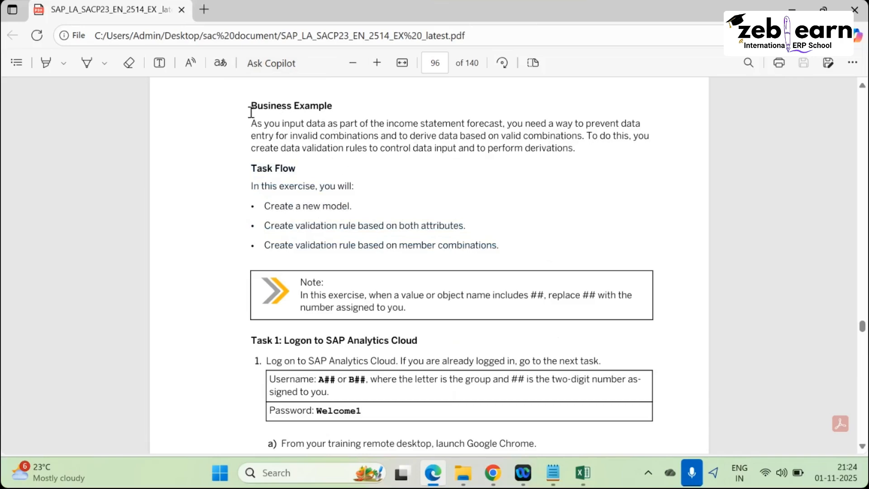
left_click_drag(250, 103, 287, 240)
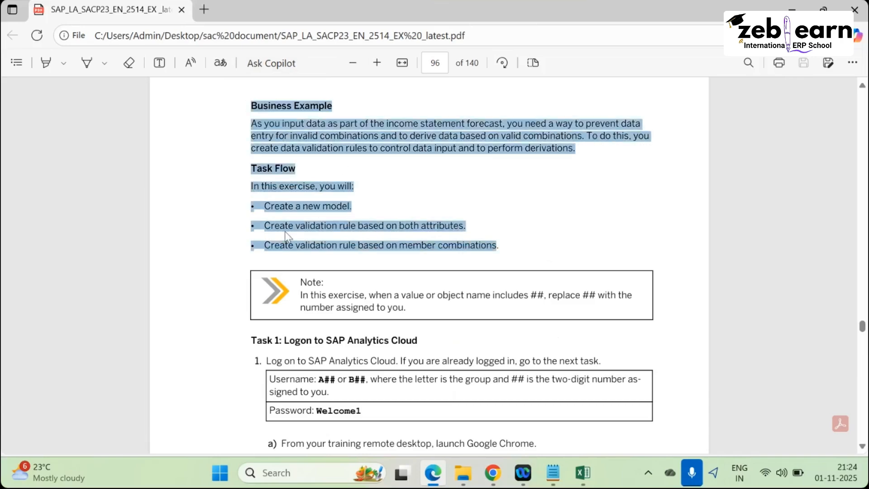
left_click(274, 177)
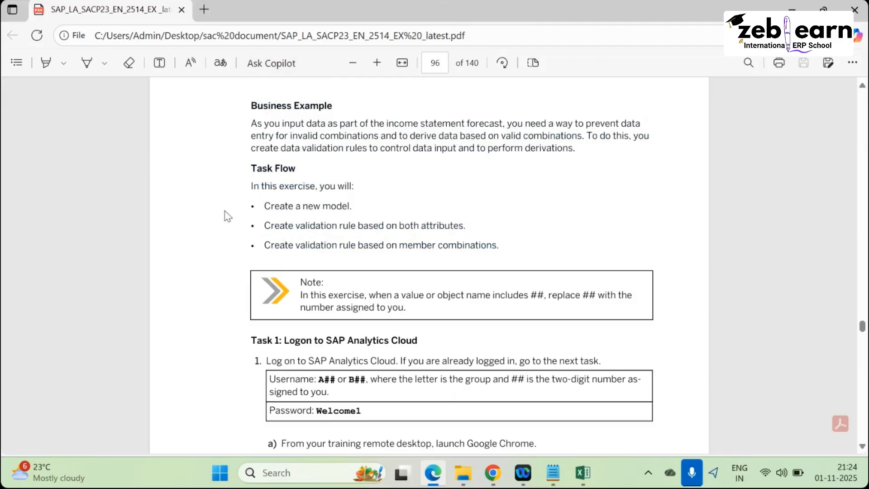
left_click_drag(269, 204, 500, 252)
scroll(227, 130, "down", 3)
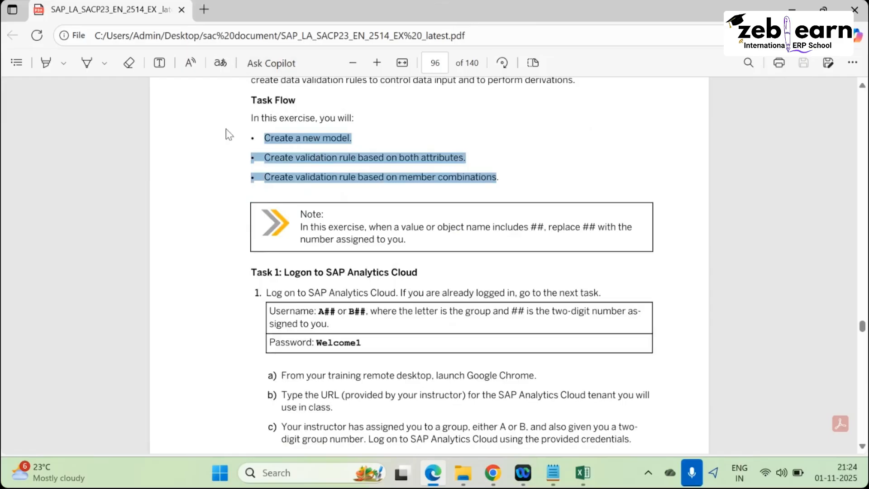
left_click(252, 137)
Scroll to Task 2: Create a New Model and highlight its steps for accessing and copying P00M_Validation.
left_click_drag(308, 183, 498, 179)
scroll(332, 177, "down", 3)
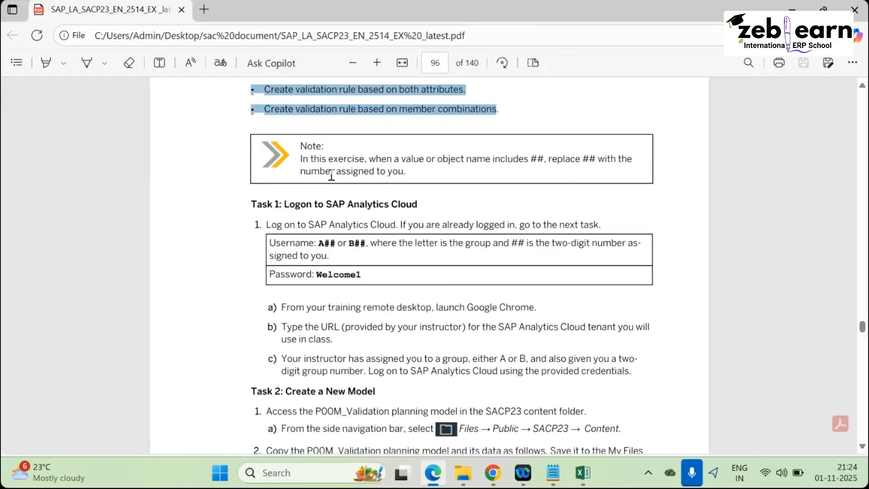
scroll(332, 177, "up", 8)
scroll(328, 186, "down", 8)
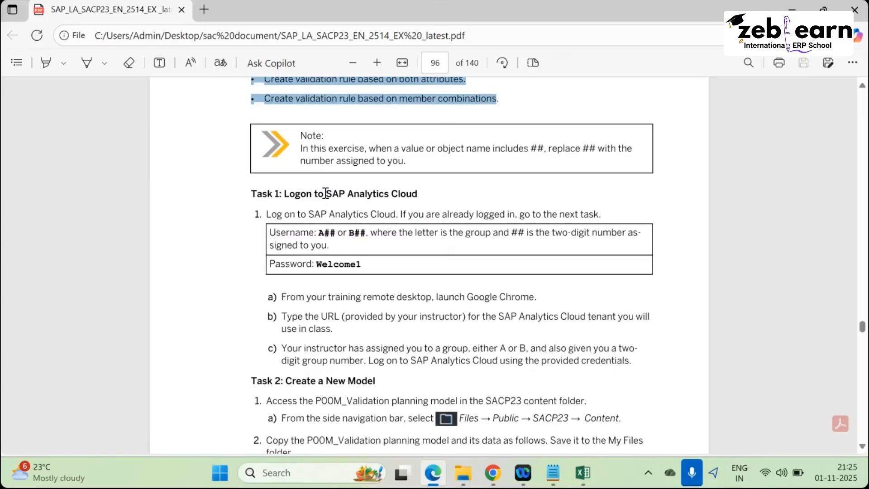
scroll(325, 193, "down", 5)
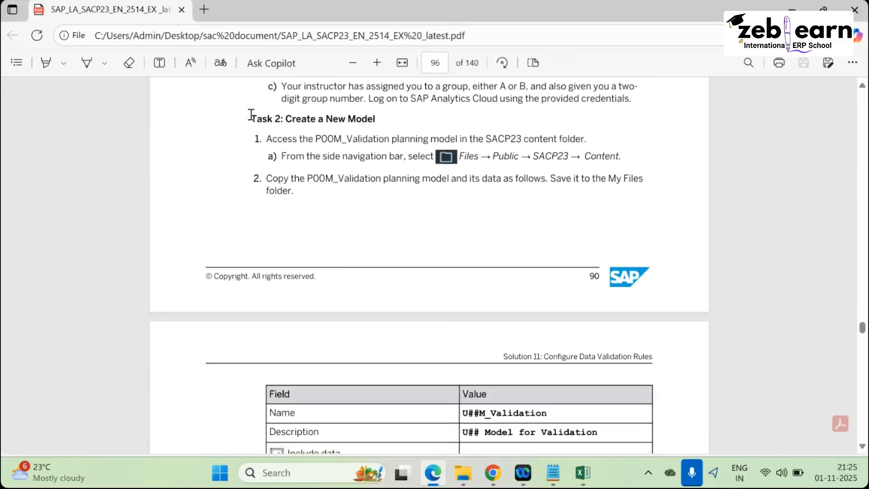
left_click_drag(251, 115, 404, 128)
left_click(269, 136)
left_click_drag(321, 138, 594, 138)
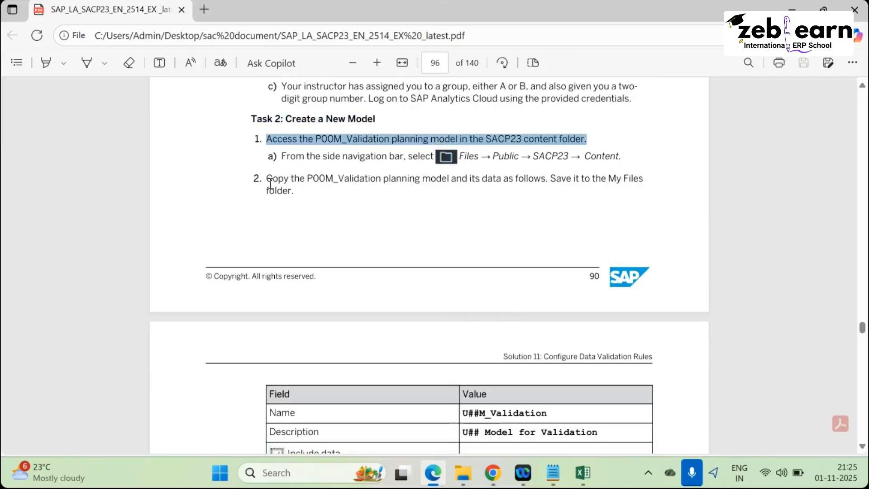
left_click_drag(270, 183, 644, 180)
left_click(421, 251)
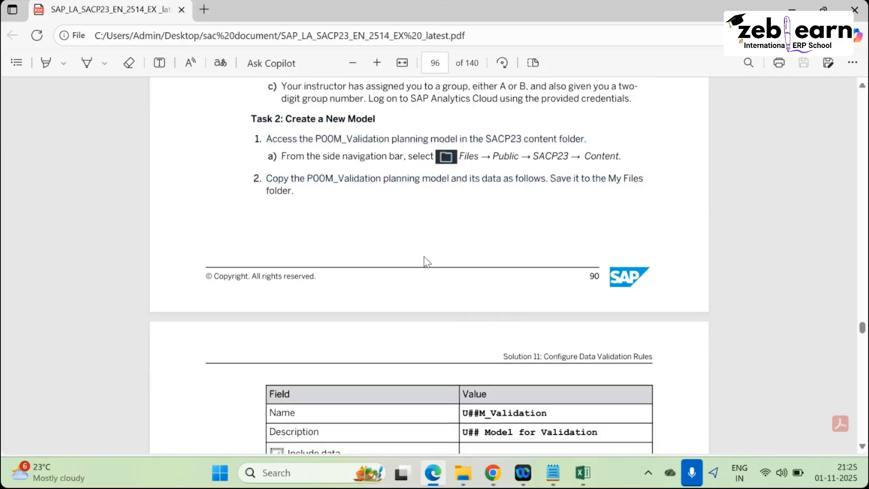
Browse SAC Files > Public > SACP23 > Content to find P00M_Validation, then return to the exercise PDF.
key("alt+Tab")
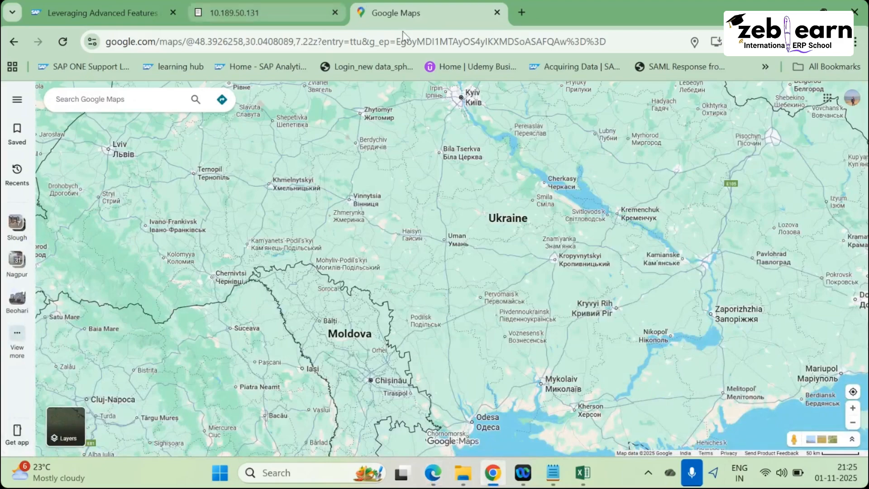
left_click(251, 15)
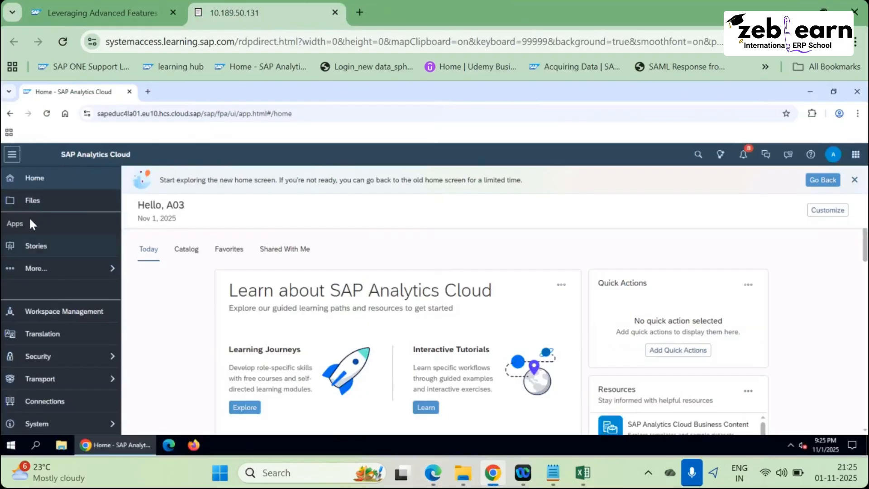
left_click(47, 208)
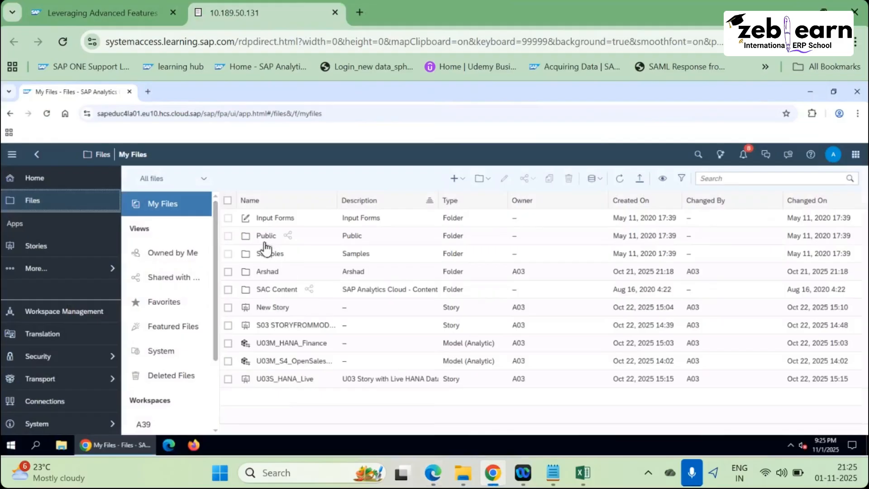
left_click(267, 236)
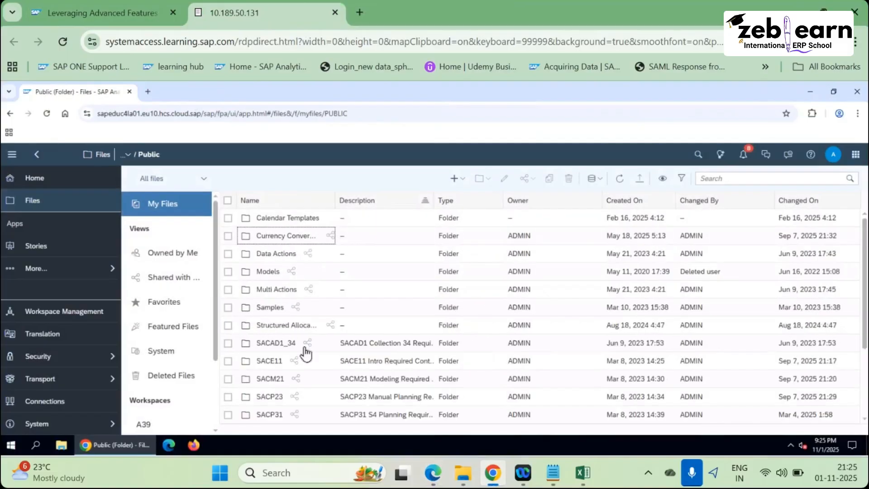
left_click_drag(335, 204, 410, 202)
left_click(270, 397)
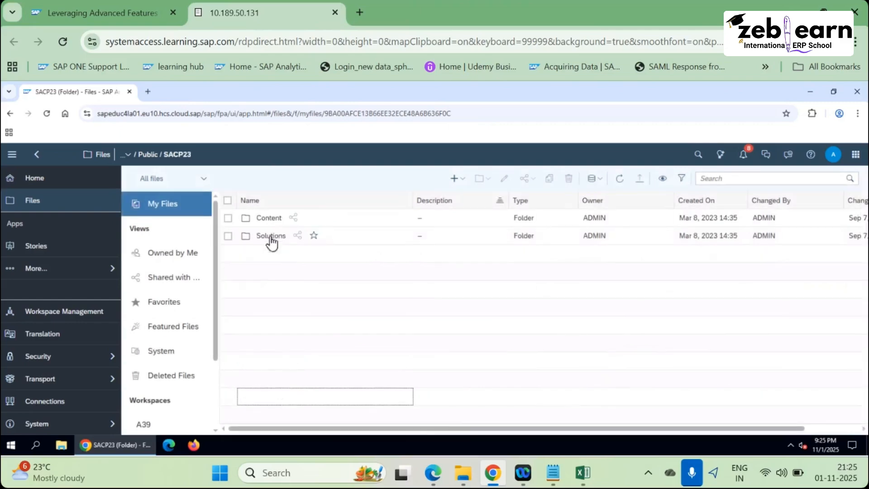
left_click(269, 217)
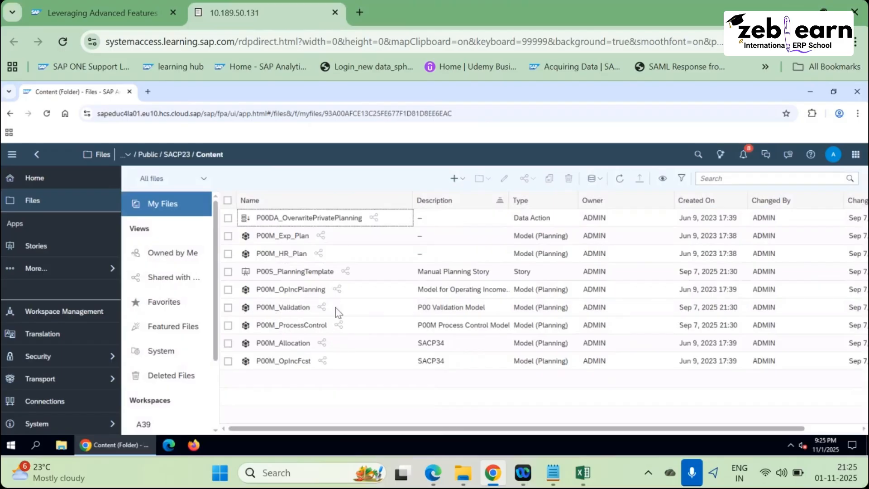
key("alt+Tab")
left_click(434, 168)
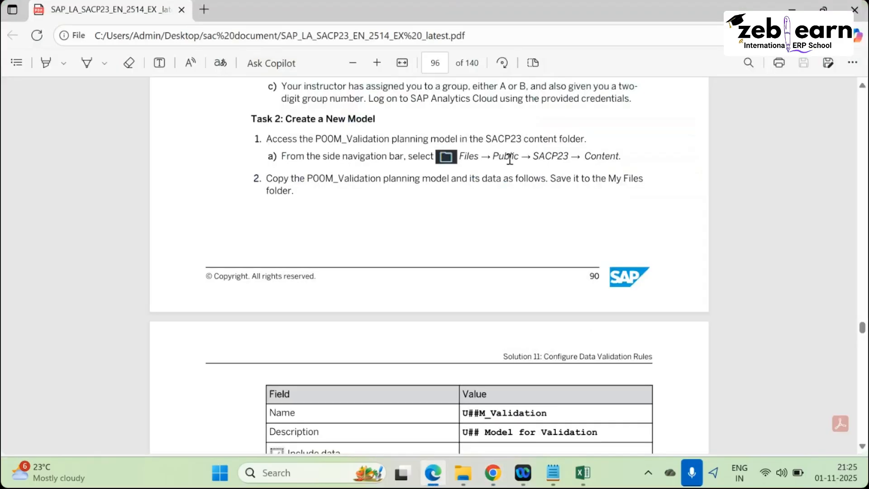
Copy P00M_Validation from SACP23 Content into My Files > personal folder, then go back to My Files.
double_click(384, 179)
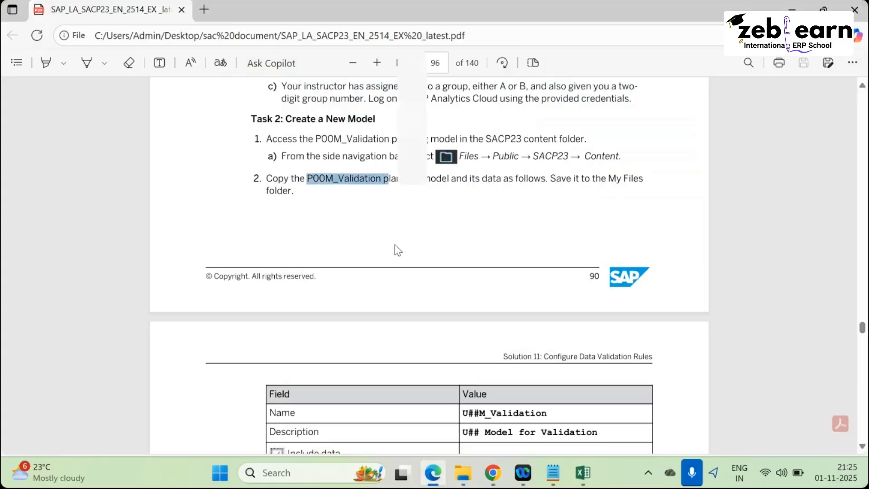
key("alt+Tab")
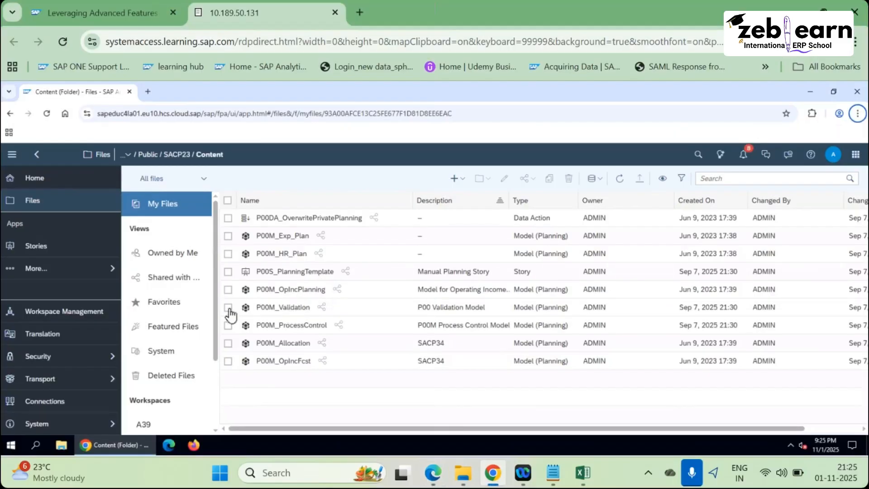
left_click(229, 308)
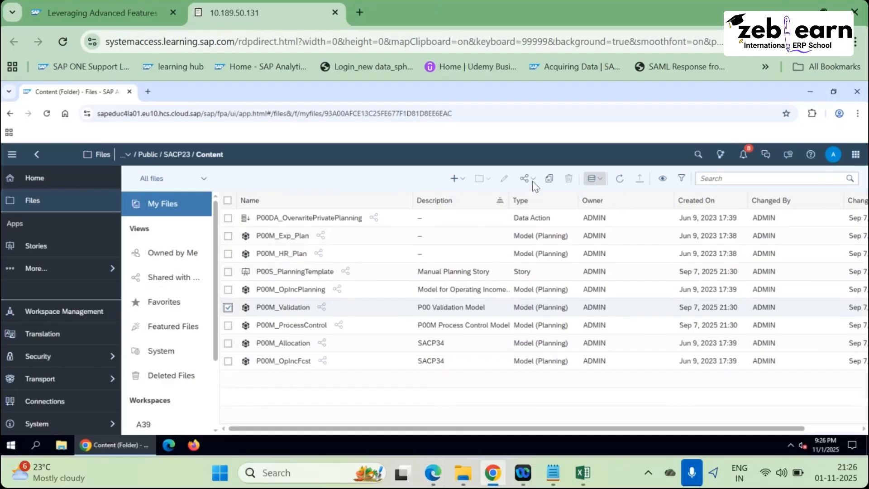
left_click(549, 178)
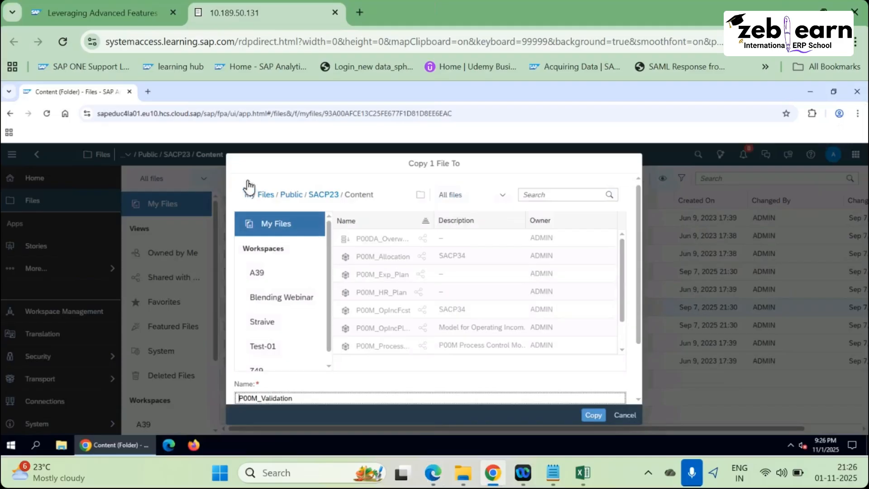
left_click(274, 216)
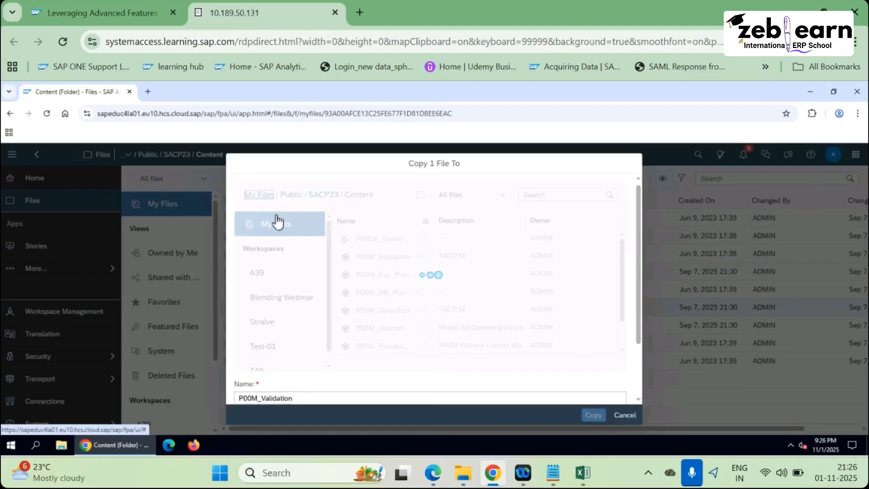
left_click(360, 242)
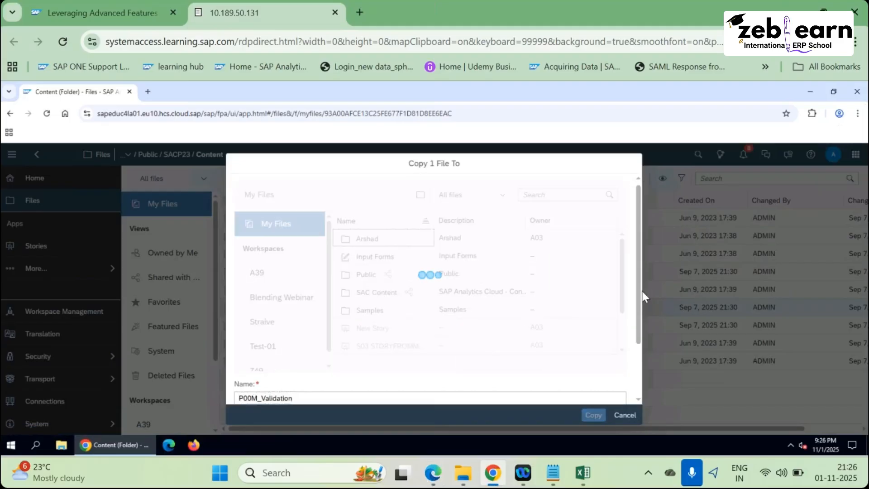
scroll(597, 398, "down", 3)
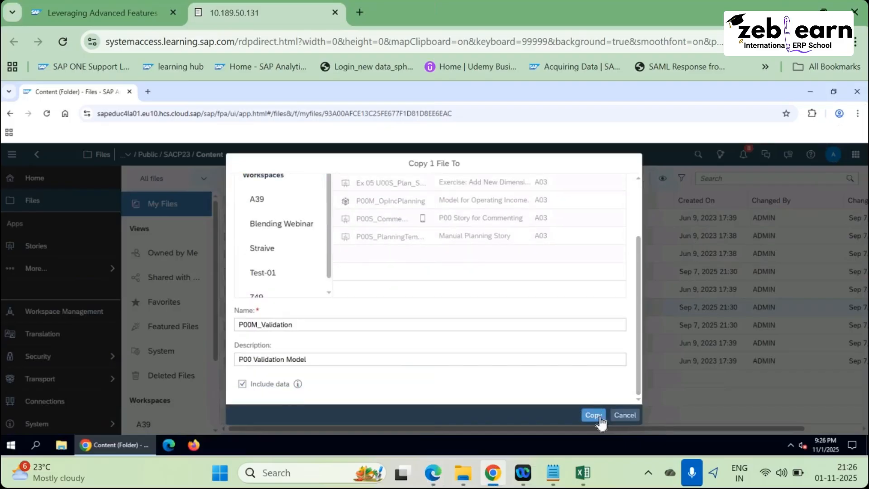
left_click(594, 416)
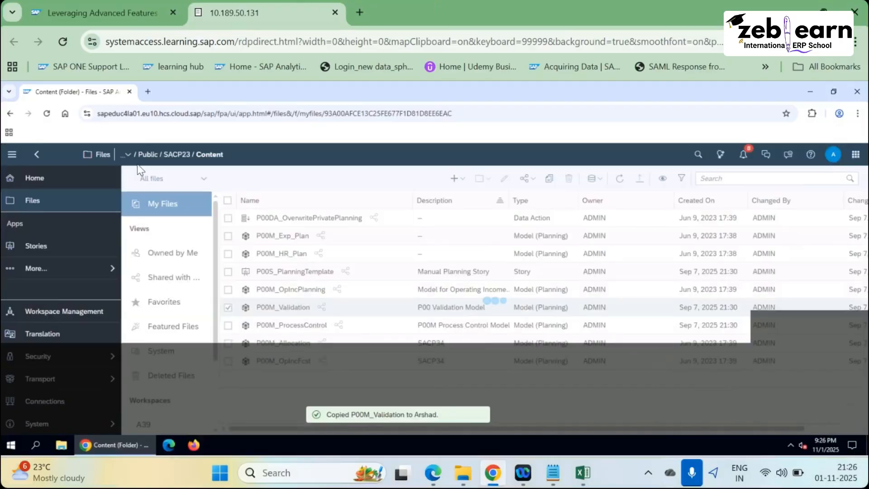
left_click(101, 155)
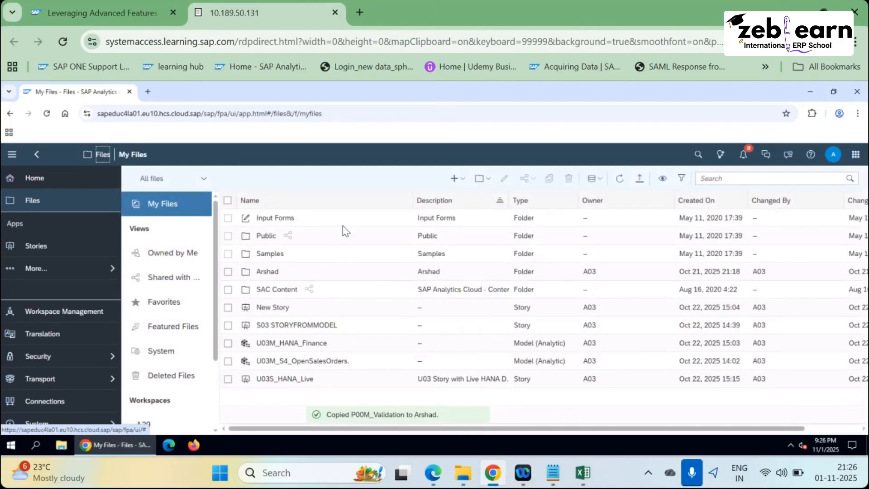
Open the copied P00M_Validation, dismiss Upcoming Changes, and hide Data Foundation to list SignedData and six dimensions.
left_click(271, 272)
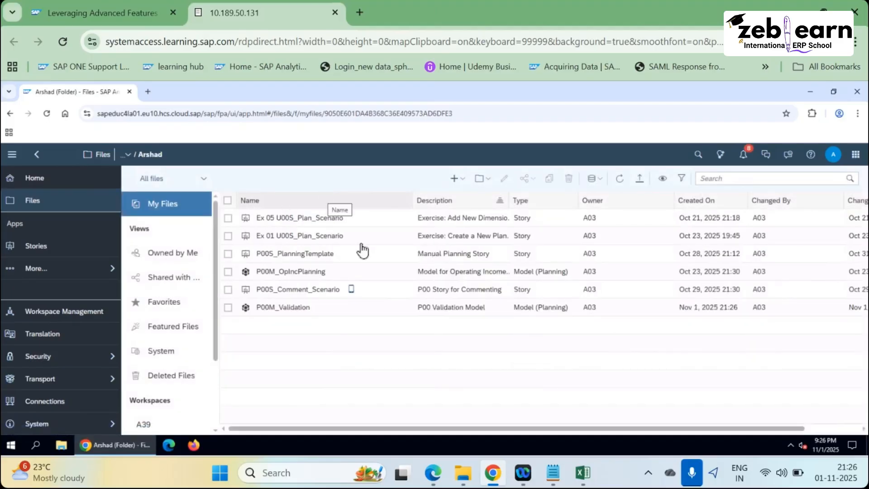
left_click(295, 307)
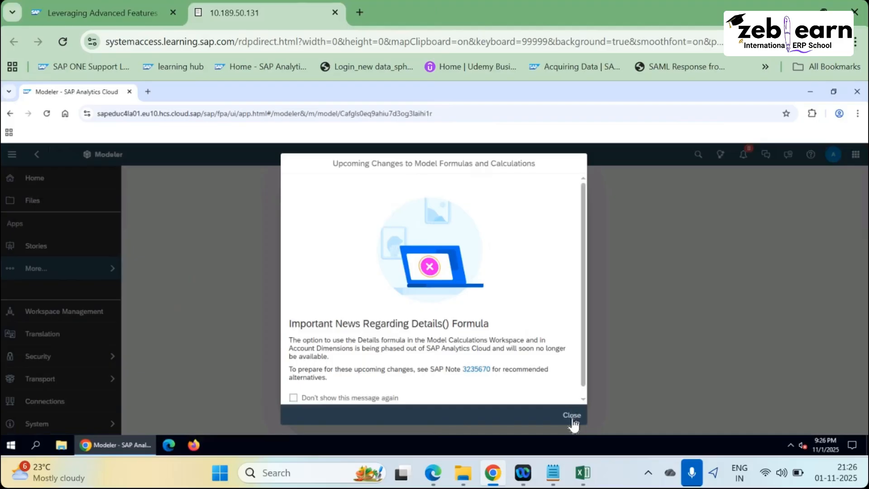
left_click(572, 414)
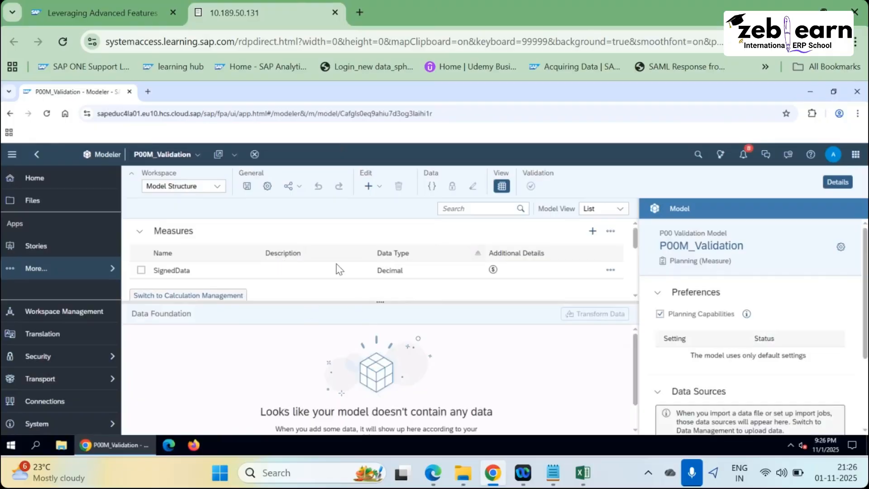
left_click(502, 186)
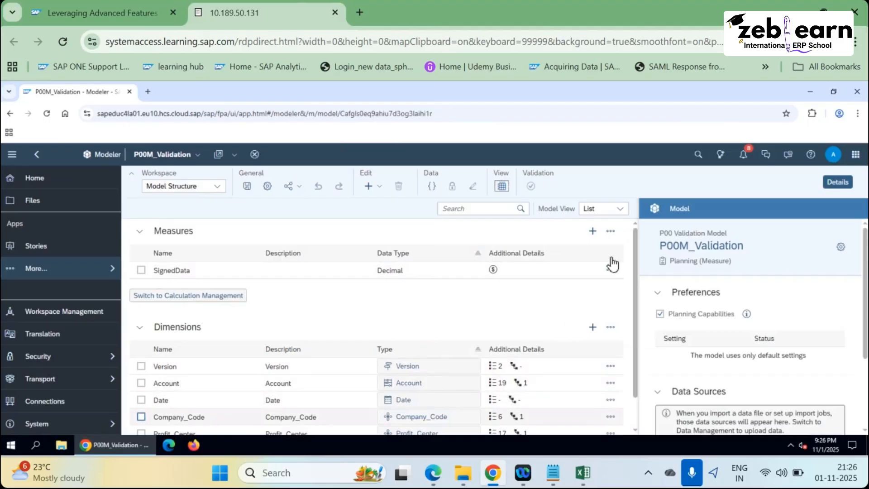
scroll(636, 272, "down", 1)
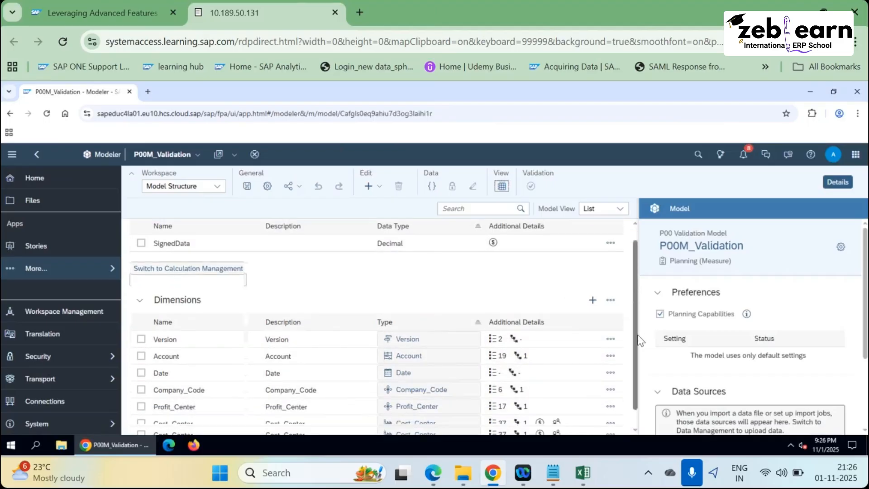
scroll(209, 381, "down", 1)
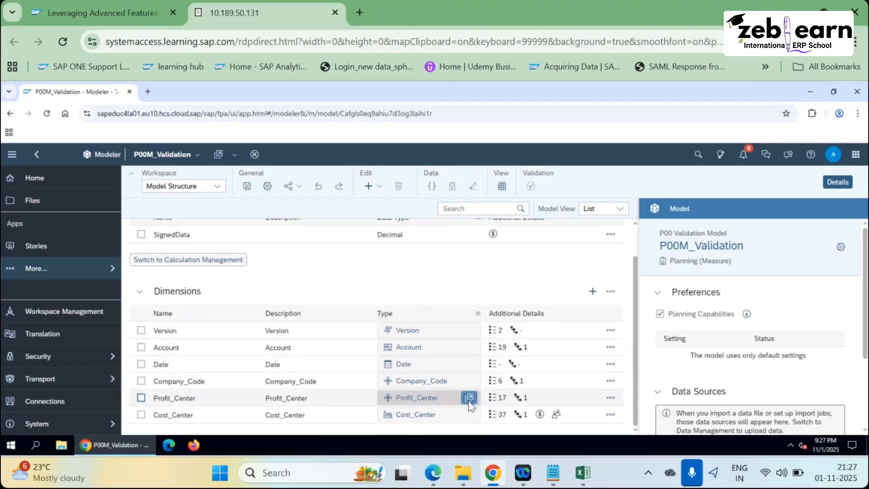
left_click(468, 399)
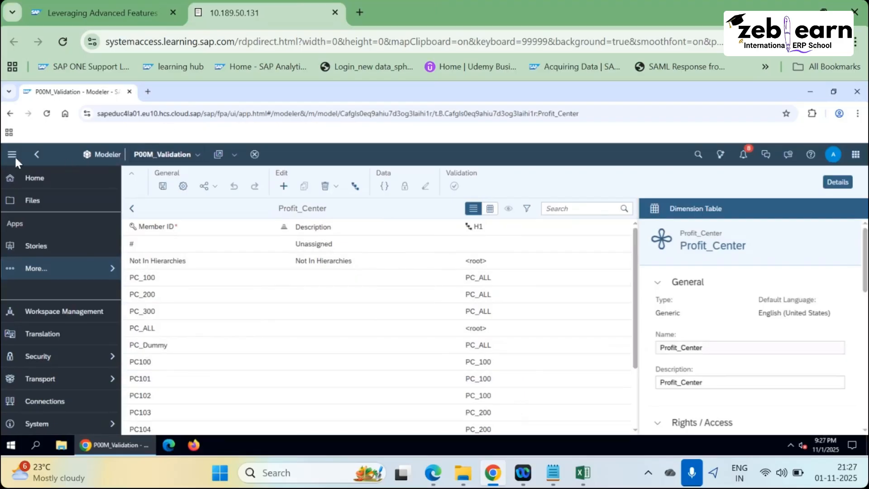
left_click(37, 155)
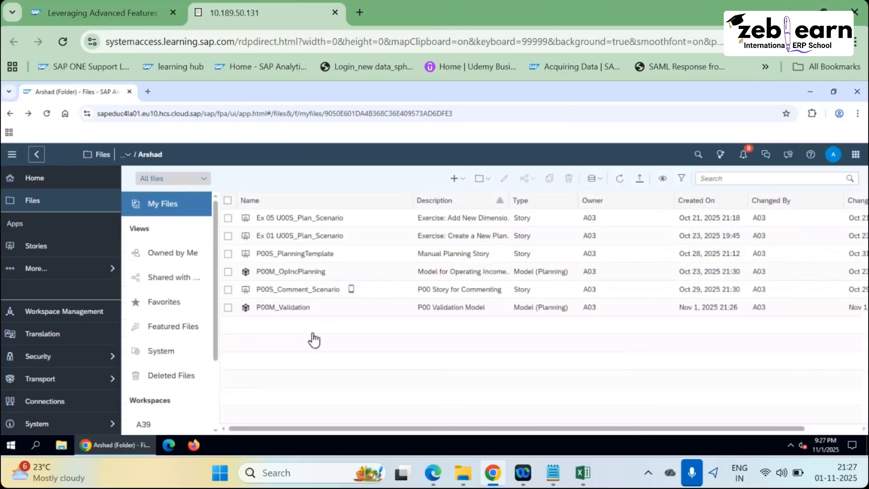
left_click(276, 308)
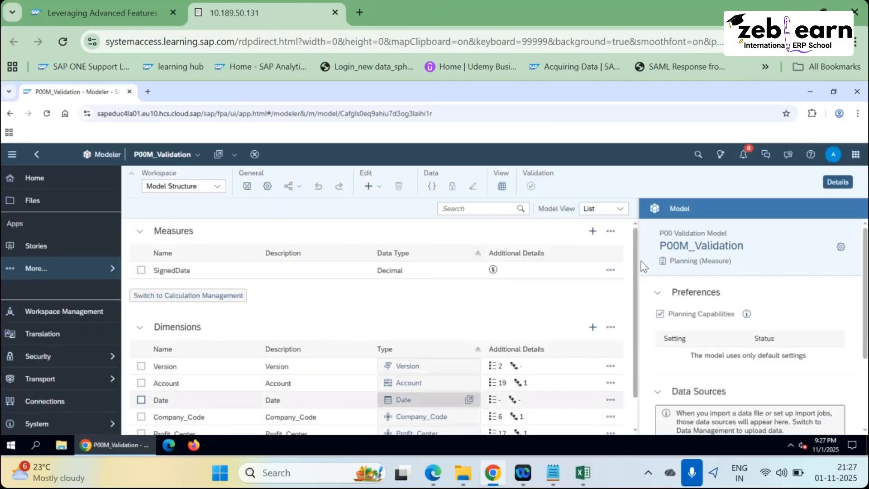
scroll(392, 412, "down", 1)
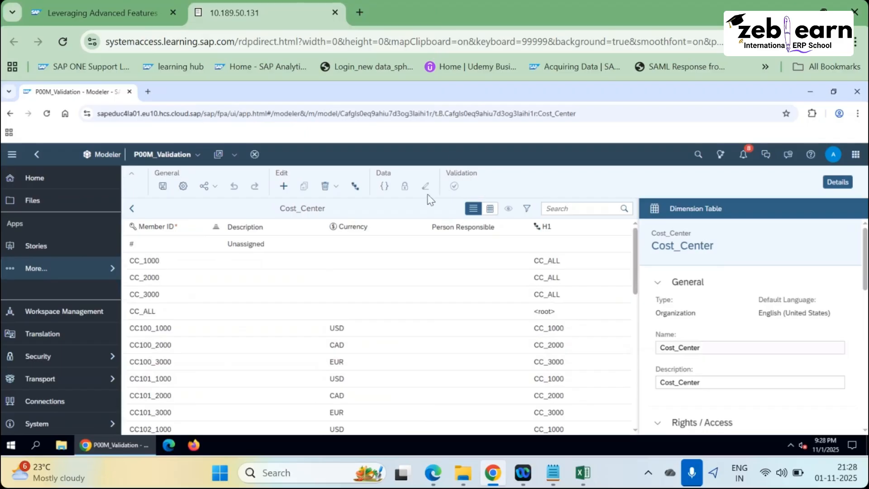
left_click(132, 209)
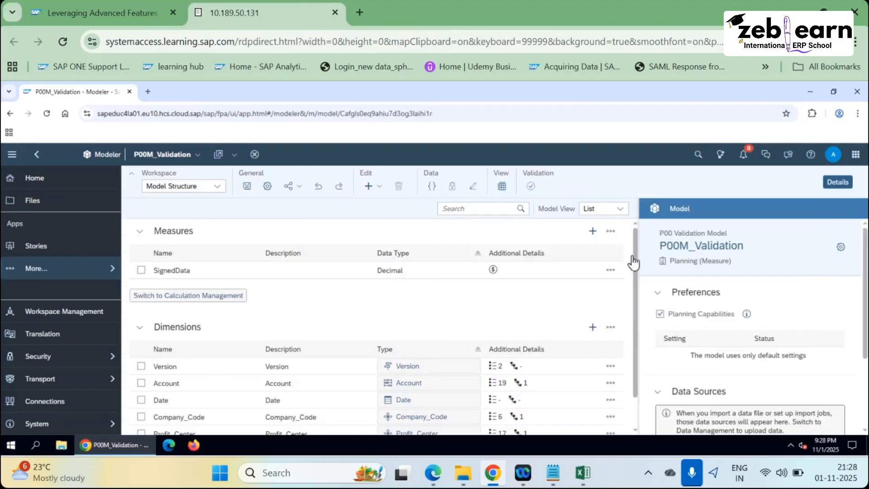
scroll(476, 398, "down", 1)
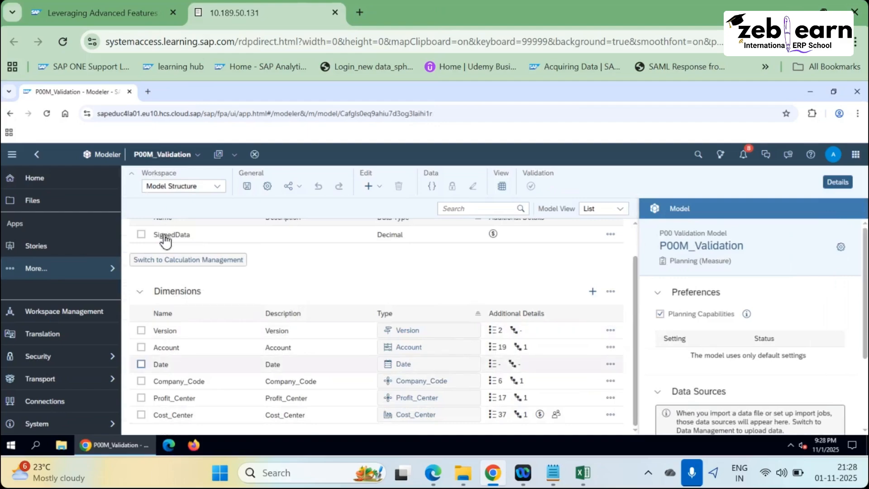
left_click(217, 187)
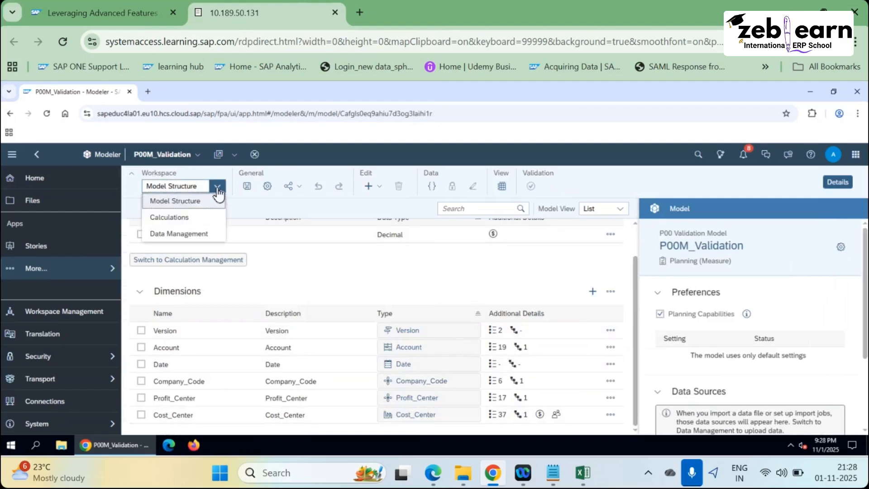
left_click(193, 201)
left_click(217, 187)
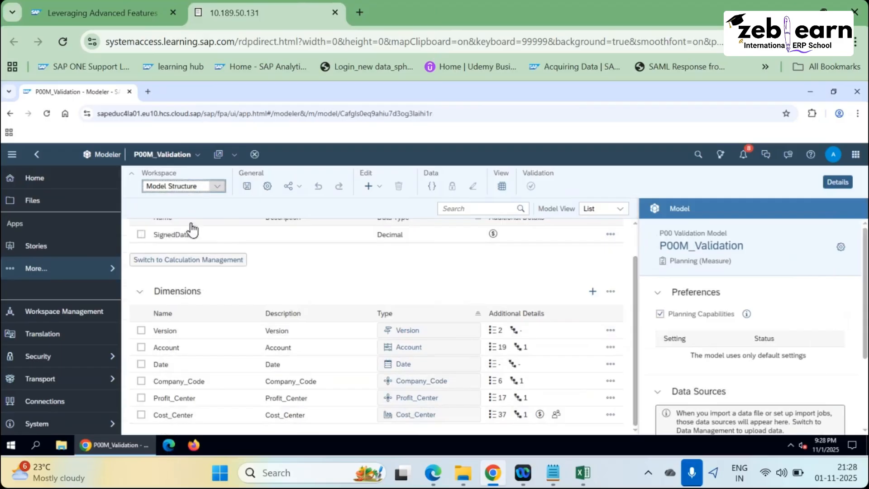
key("Down")
key("Return")
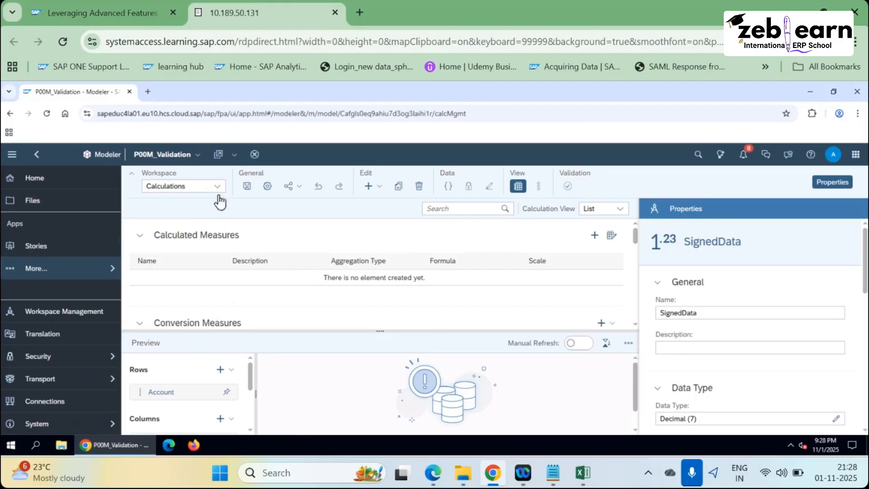
left_click(179, 187)
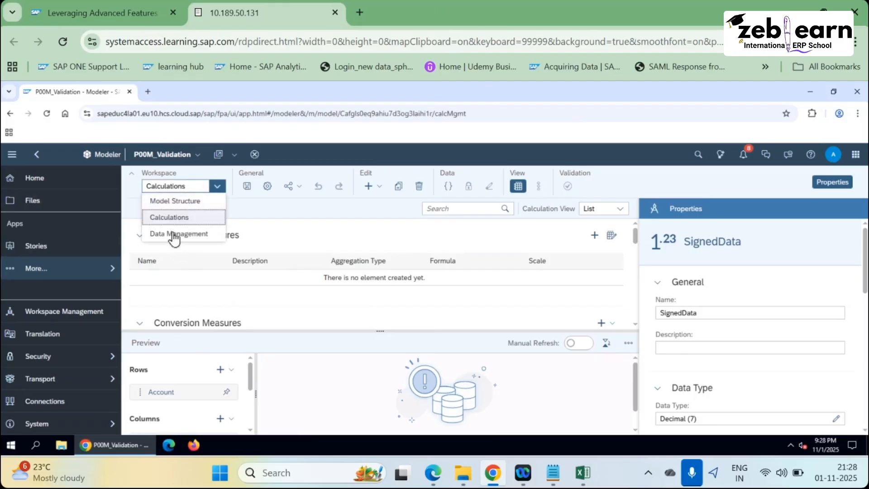
left_click(177, 235)
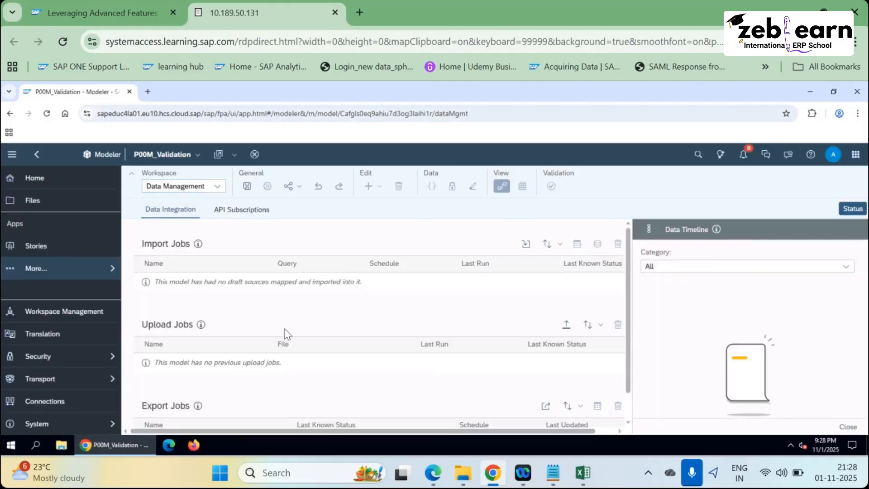
scroll(409, 252, "down", 2)
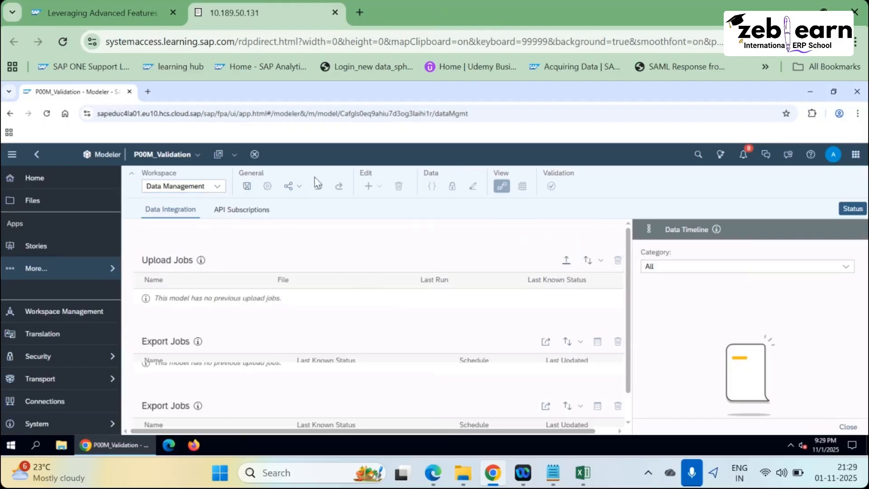
scroll(215, 226, "up", 2)
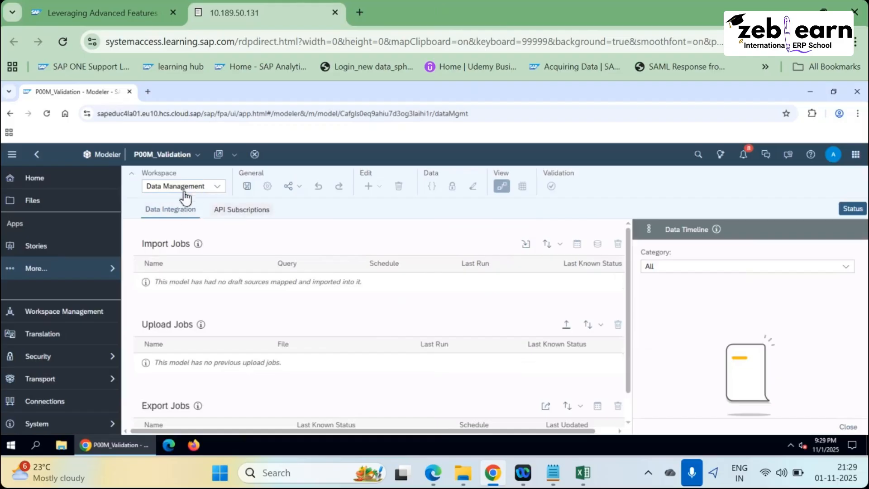
left_click(221, 209)
left_click(217, 186)
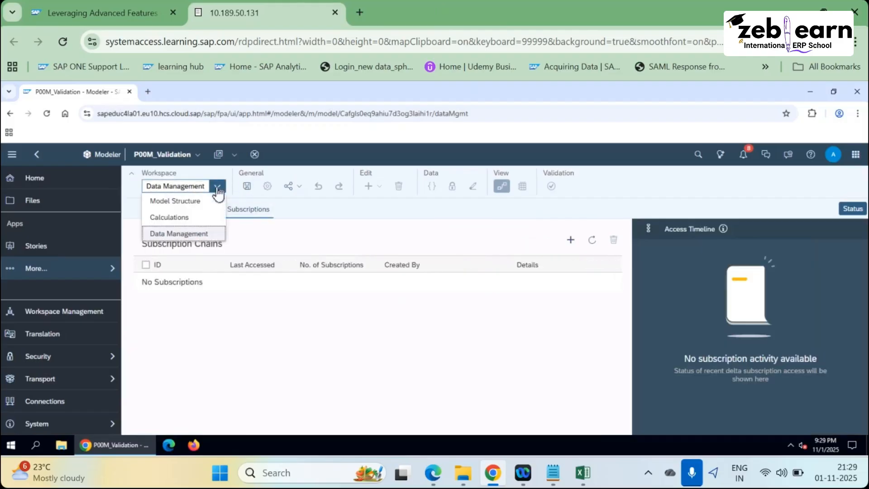
left_click(179, 202)
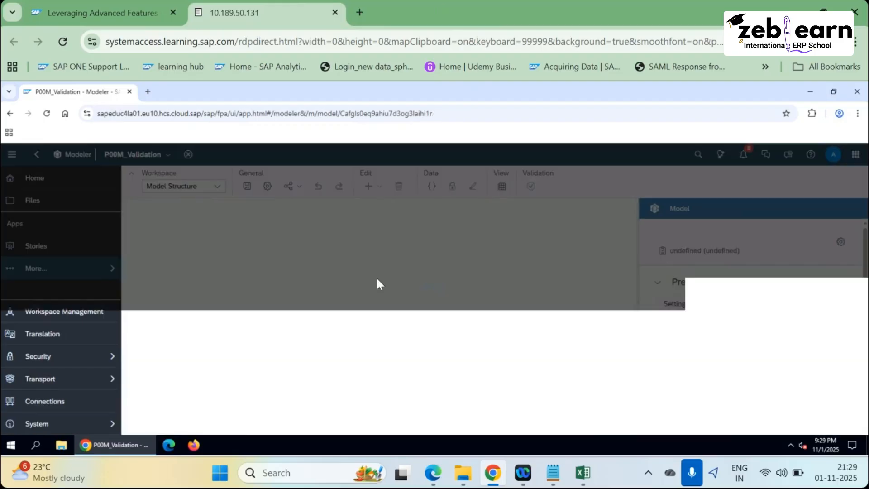
key("alt+Tab")
scroll(334, 97, "down", 3)
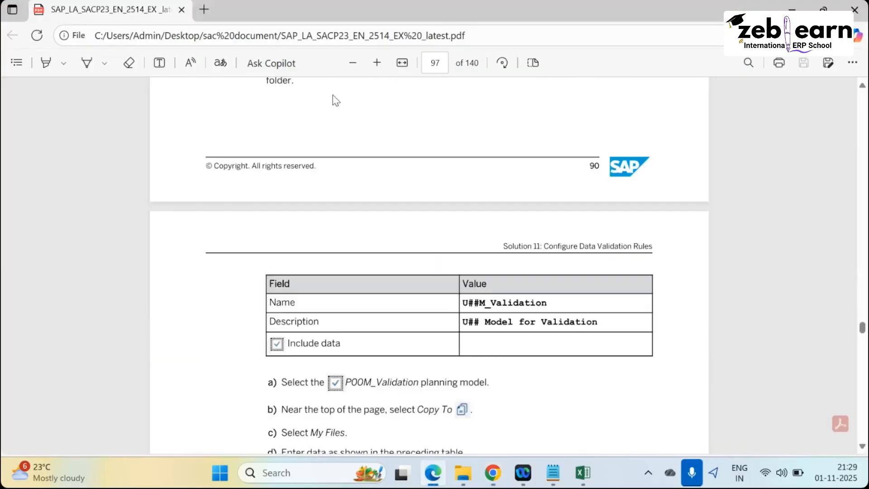
scroll(444, 172, "down", 4)
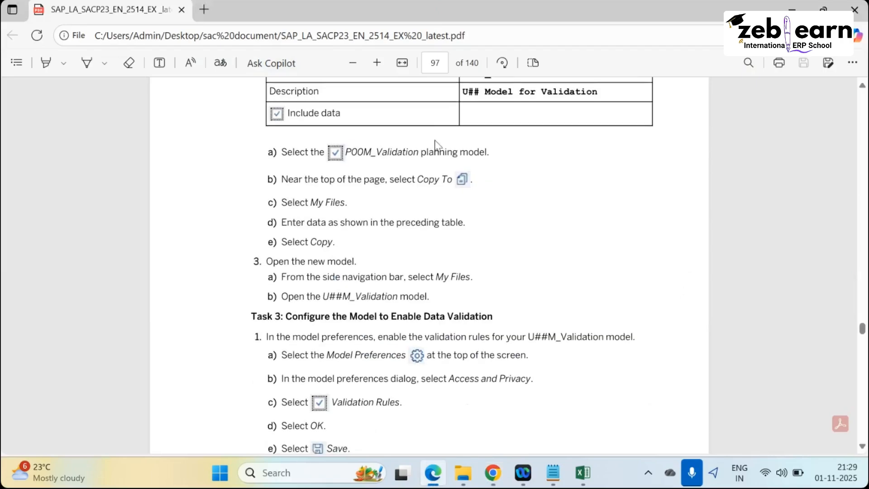
scroll(521, 176, "up", 5)
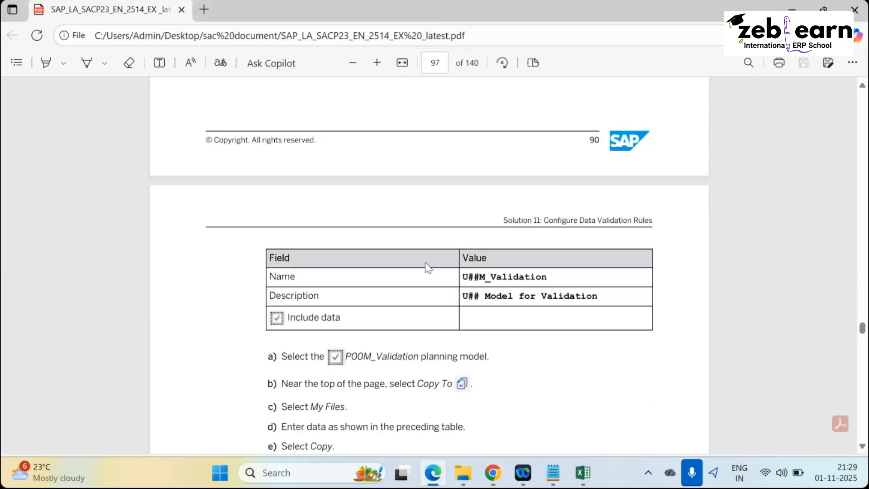
scroll(426, 263, "down", 3)
scroll(411, 286, "down", 3)
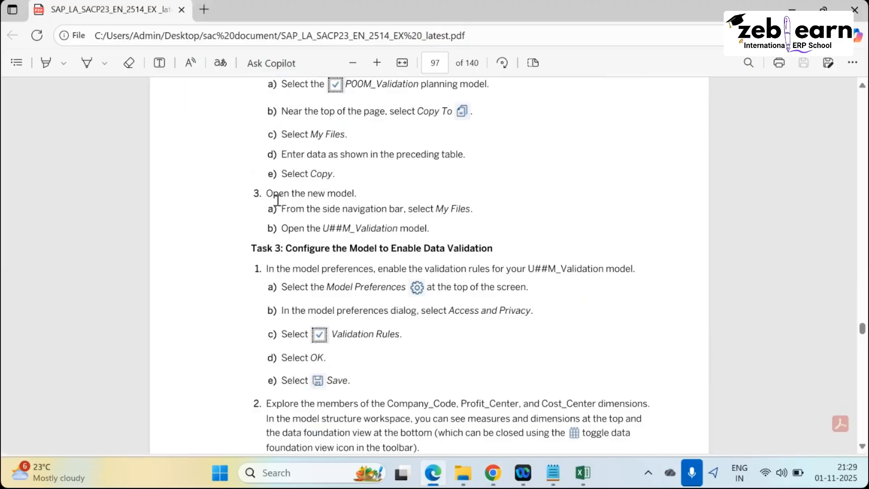
left_click_drag(278, 194, 290, 228)
left_click(447, 213)
scroll(290, 317, "down", 3)
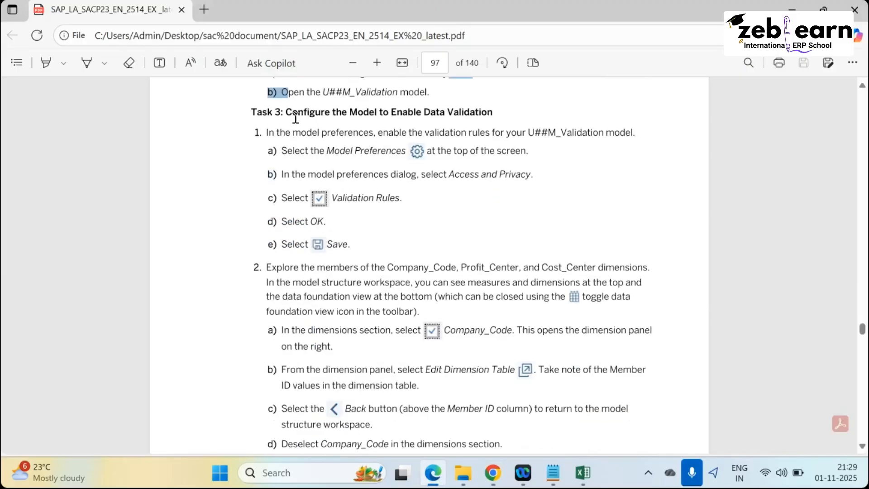
left_click(337, 110)
left_click_drag(286, 112, 496, 112)
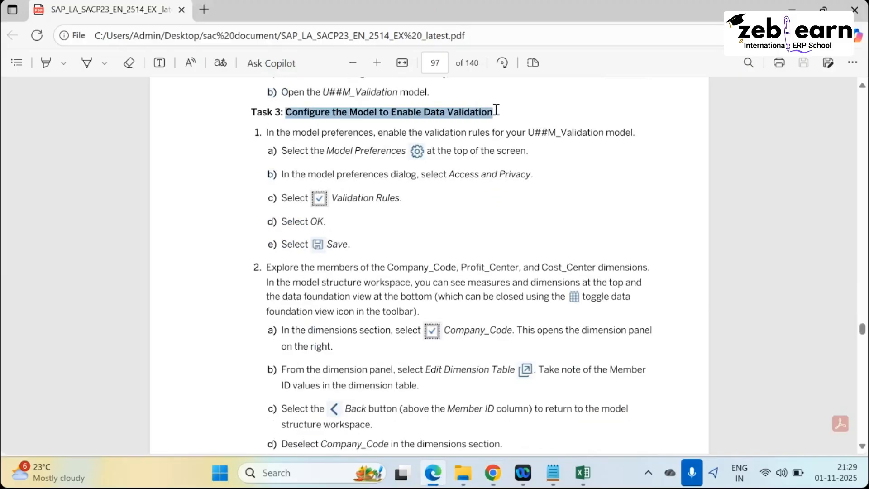
left_click(259, 120)
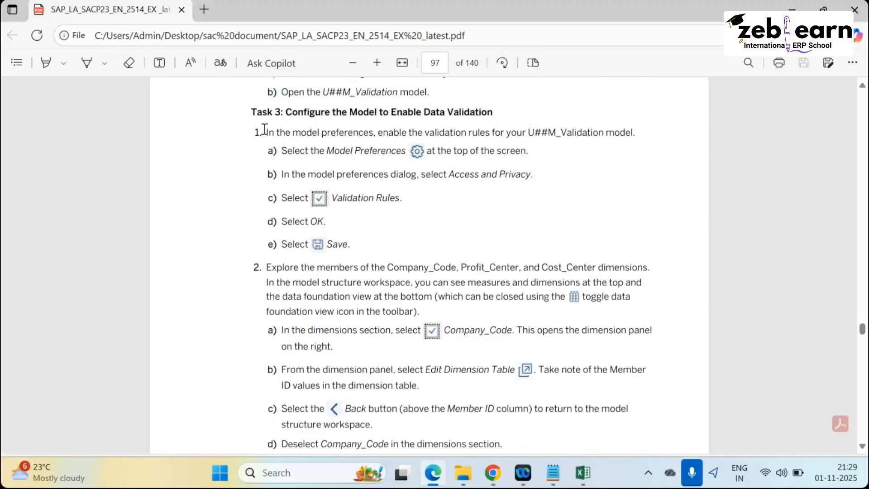
left_click_drag(265, 130, 415, 213)
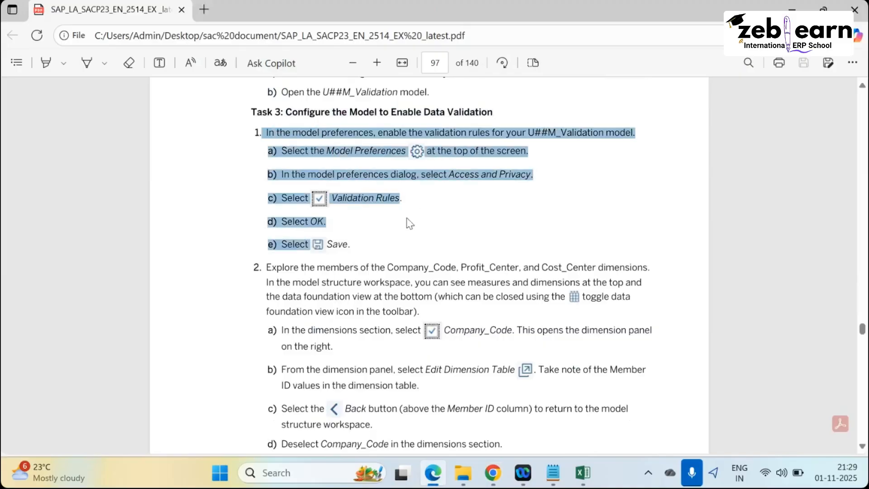
left_click(314, 167)
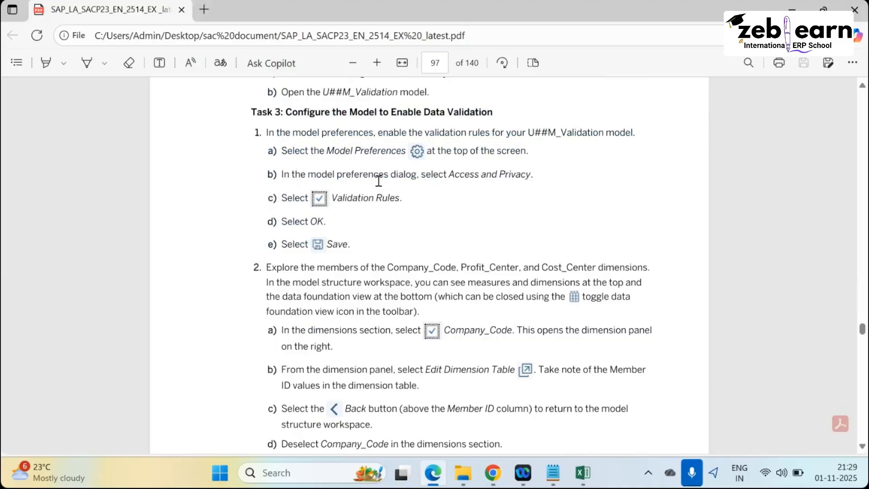
key("alt+Tab")
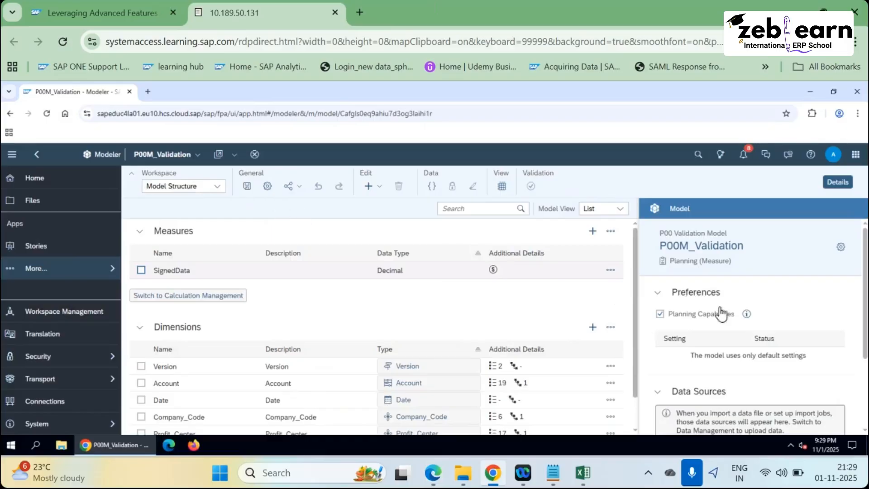
Open the Model Preferences dialog for the P00M_Validation model.
left_click(686, 333)
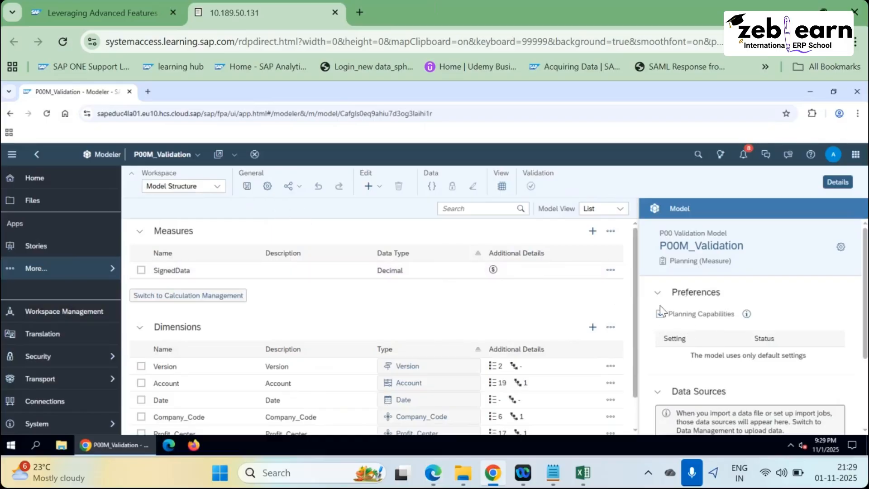
left_click(268, 186)
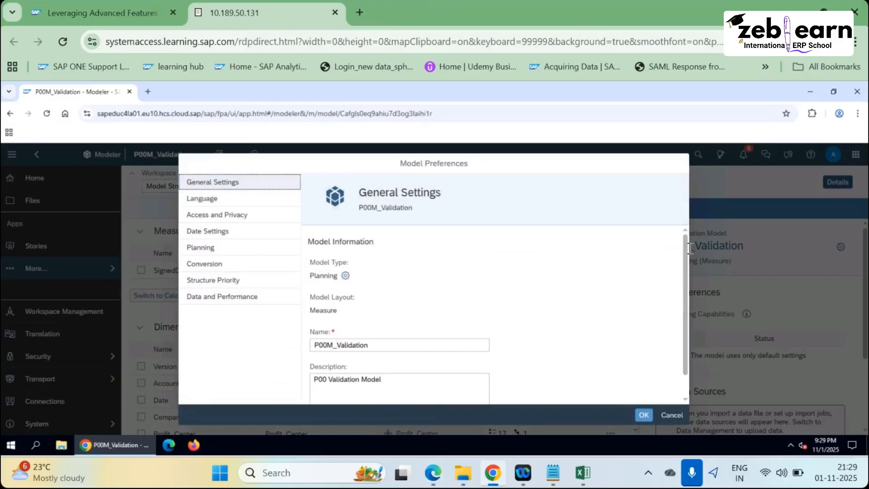
scroll(665, 248, "down", 1)
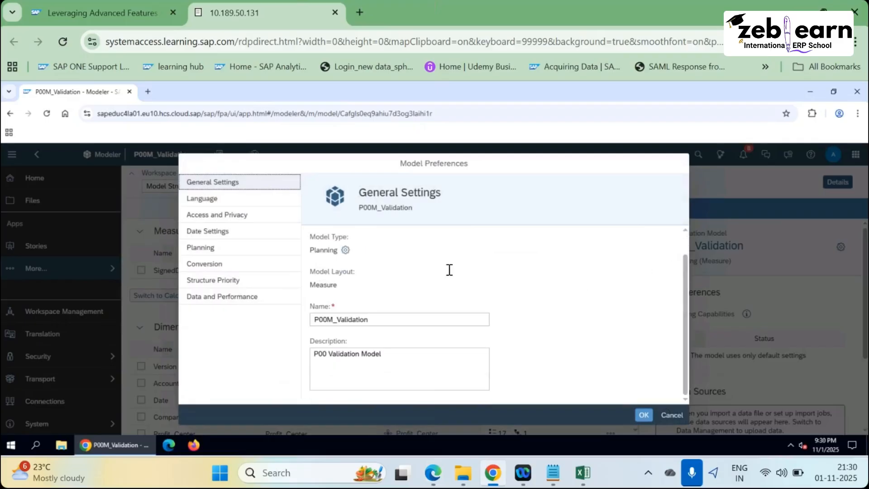
Review the Language, Planning and Date Settings pages, then return to General Settings.
left_click(205, 203)
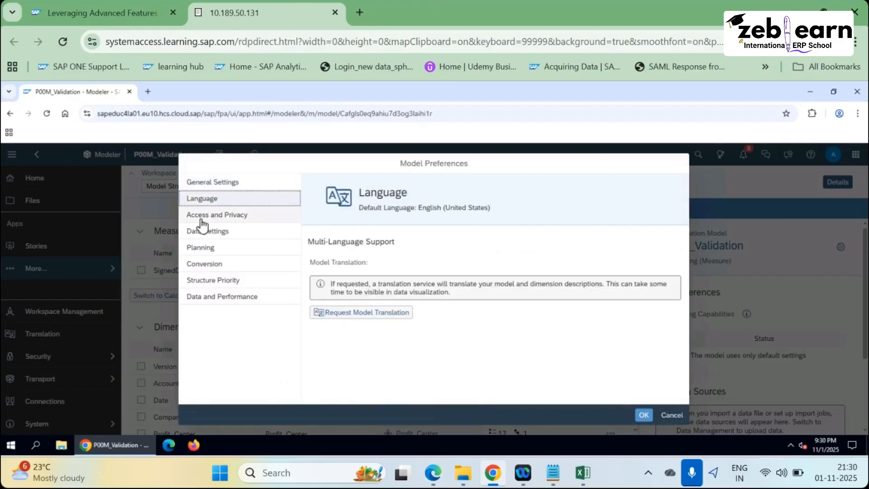
left_click(206, 250)
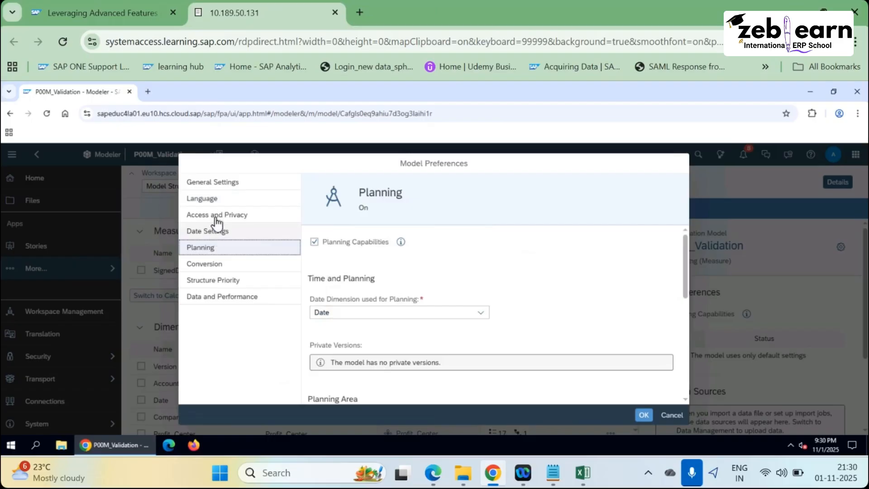
left_click(218, 231)
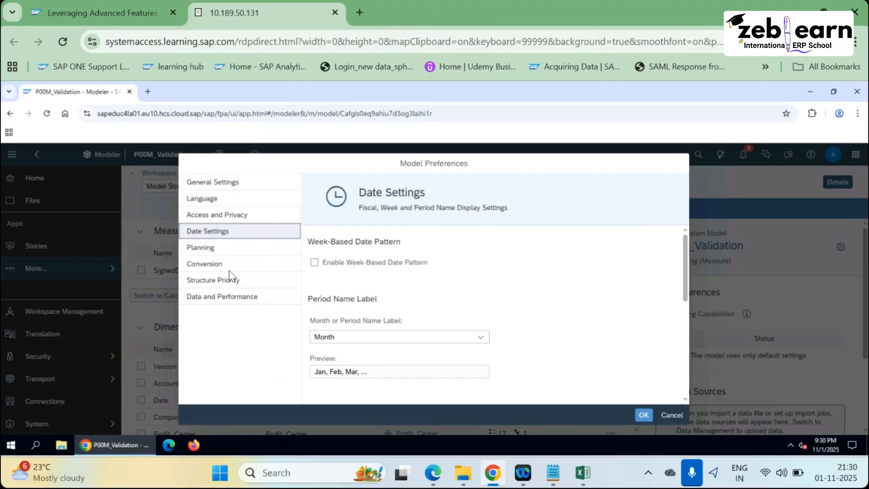
left_click(207, 182)
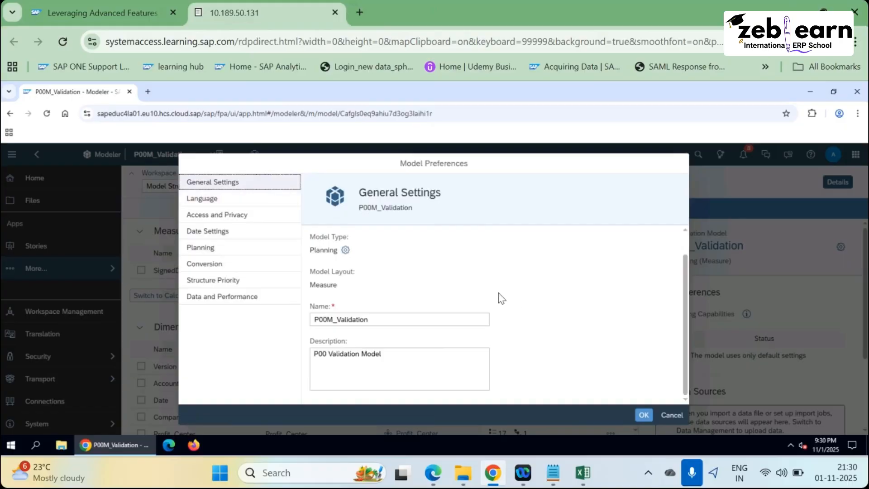
key("alt+Tab")
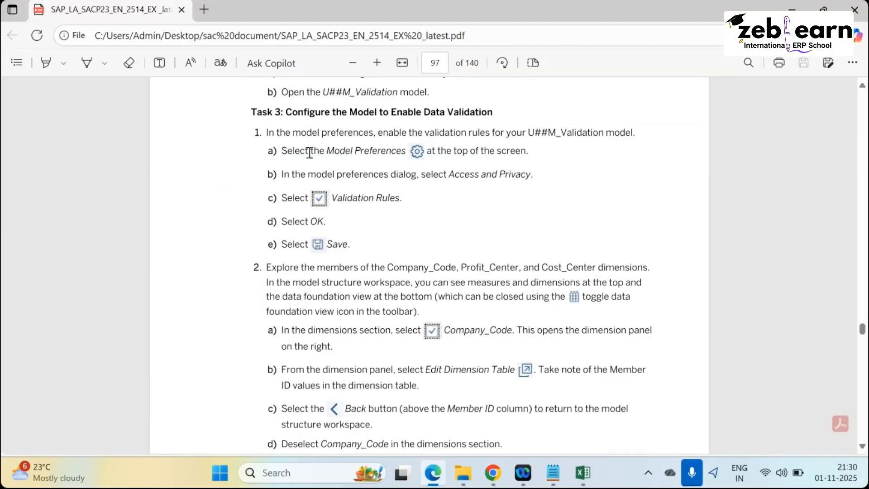
left_click_drag(289, 151, 530, 150)
left_click_drag(280, 175, 531, 175)
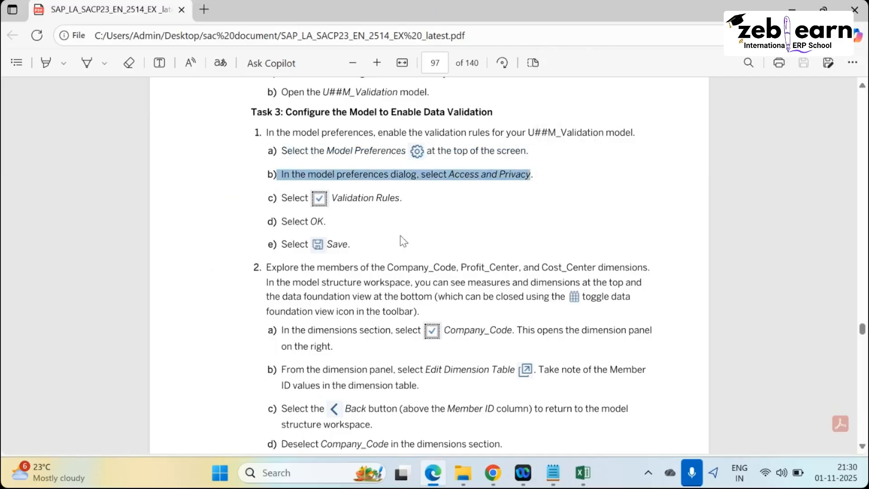
key("alt+Tab")
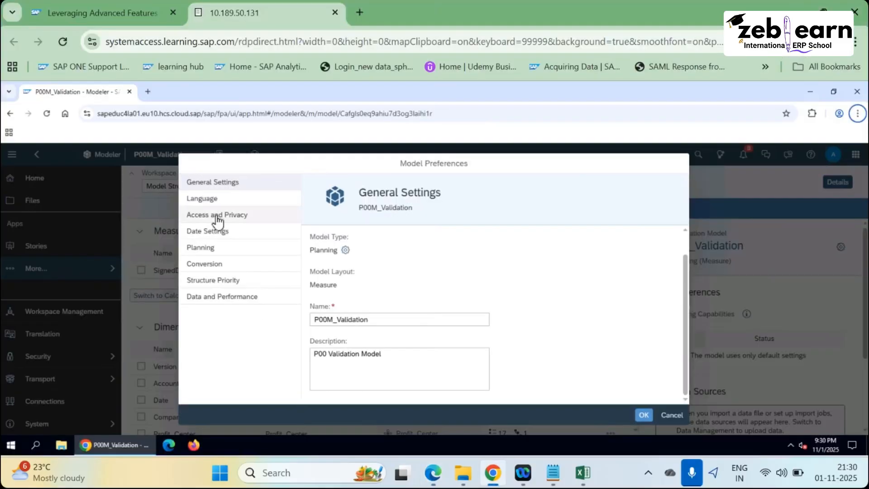
Show the Access and Privacy page and read the Data Audit explanation.
left_click(217, 217)
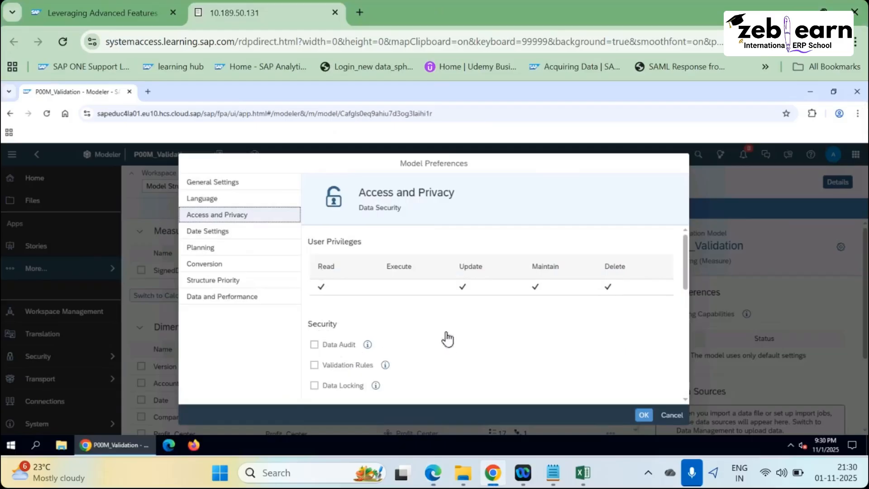
mouse_move(367, 345)
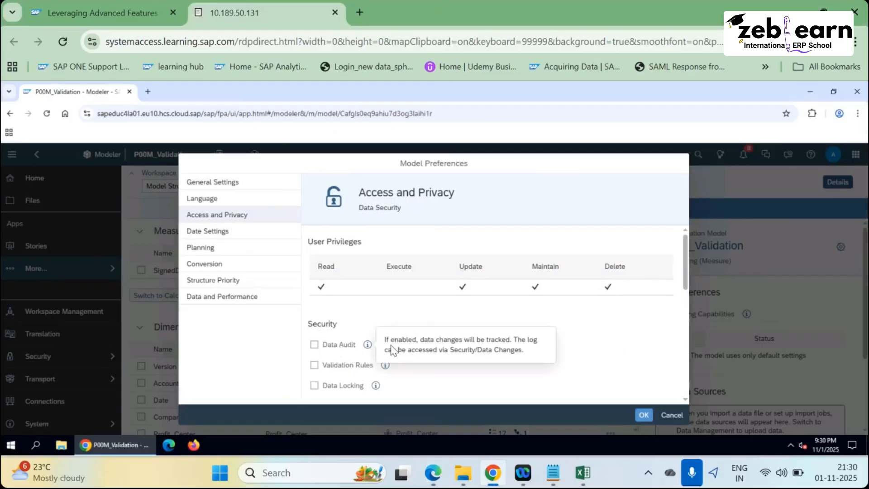
left_click(368, 346)
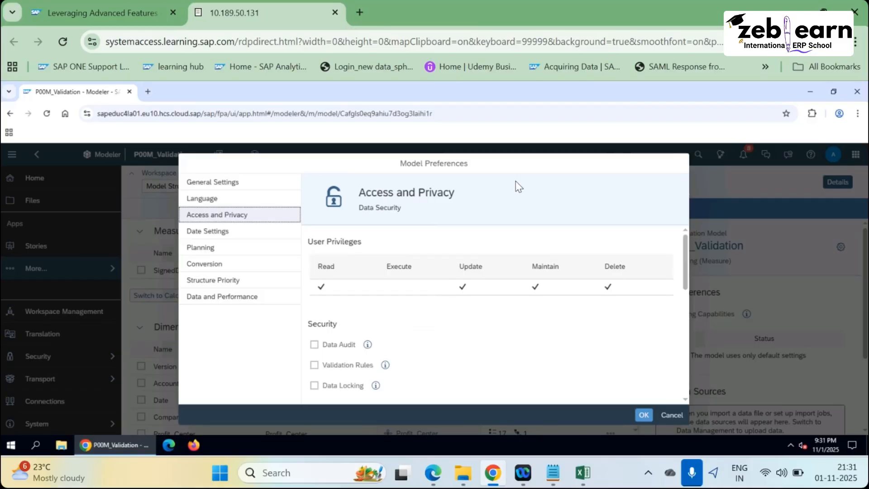
left_click(367, 344)
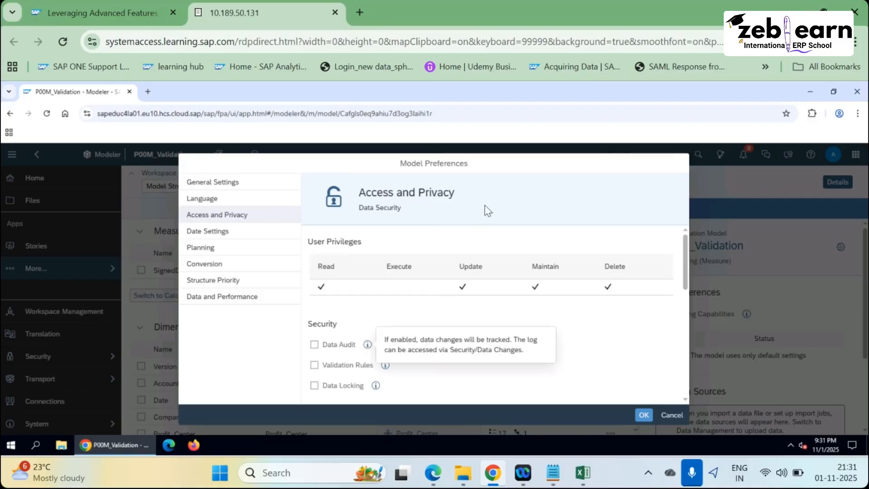
left_click(370, 346)
left_click(368, 347)
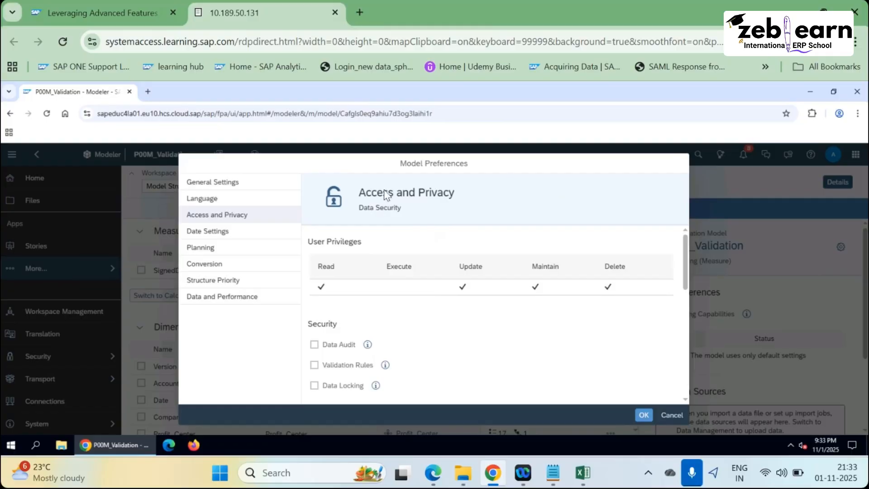
Highlight the Access and Privacy heading, then show the Data Audit explanation again.
left_click_drag(459, 192, 377, 194)
left_click_drag(376, 277, 309, 314)
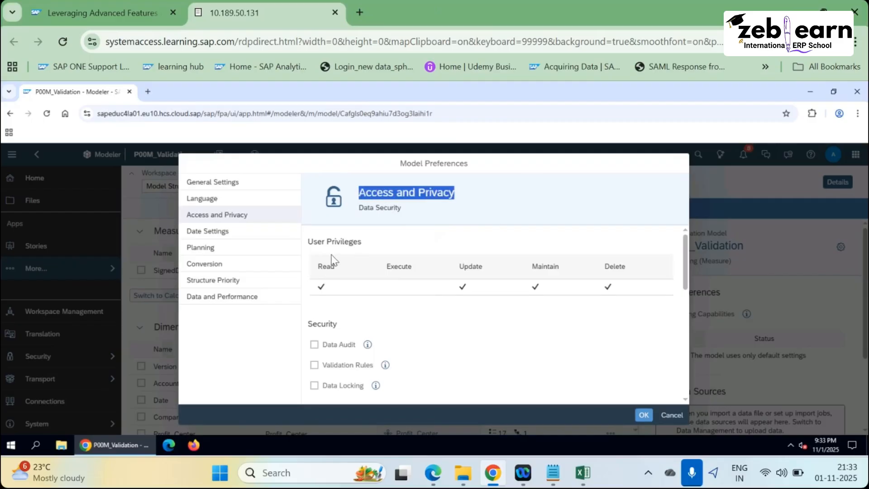
left_click(371, 282)
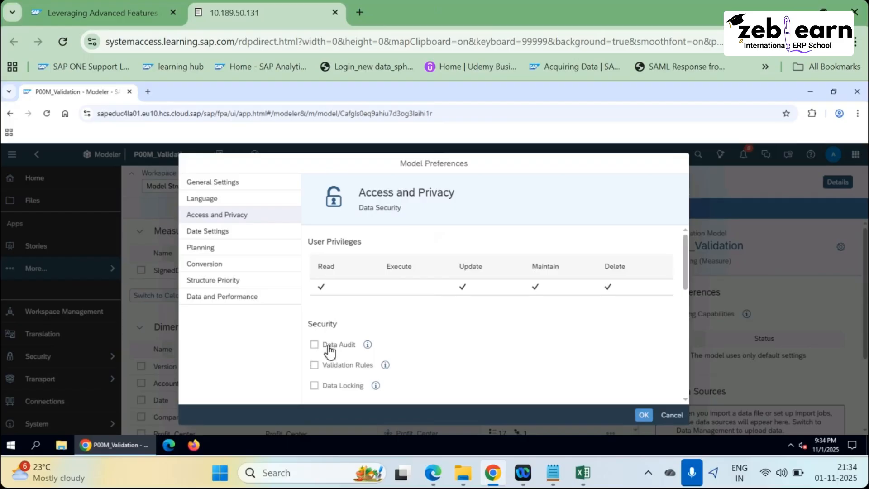
left_click(368, 347)
mouse_move(336, 346)
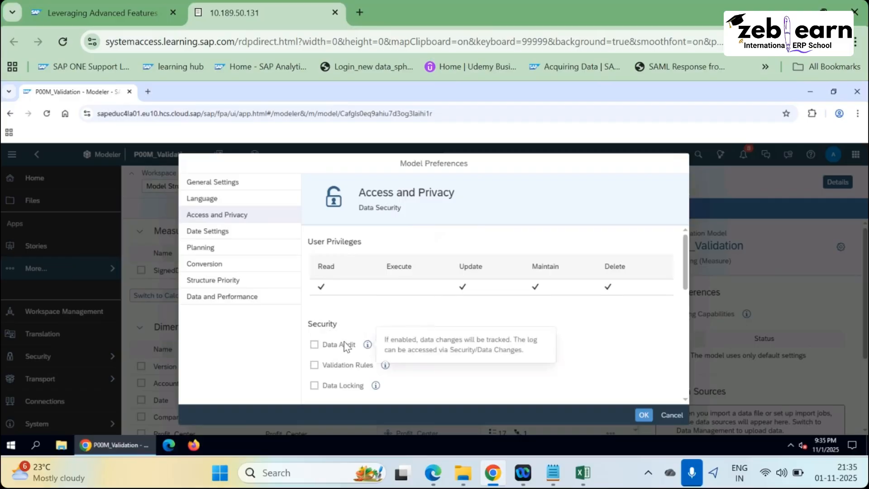
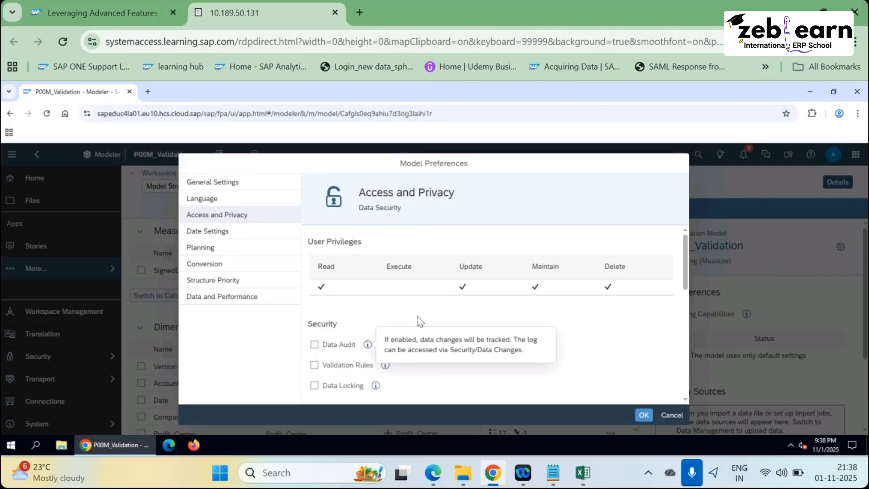
Enable Validation Rules with Data Audit left off, read its explanation, and confirm with OK.
left_click(314, 346)
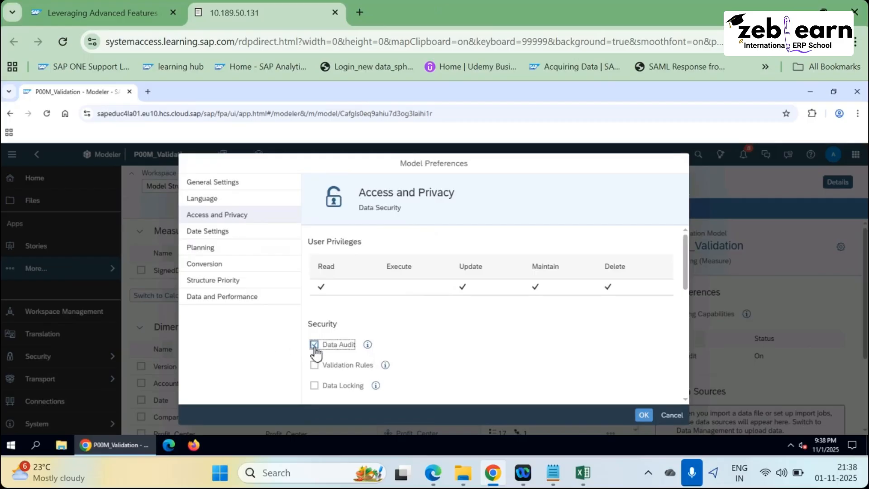
left_click(326, 347)
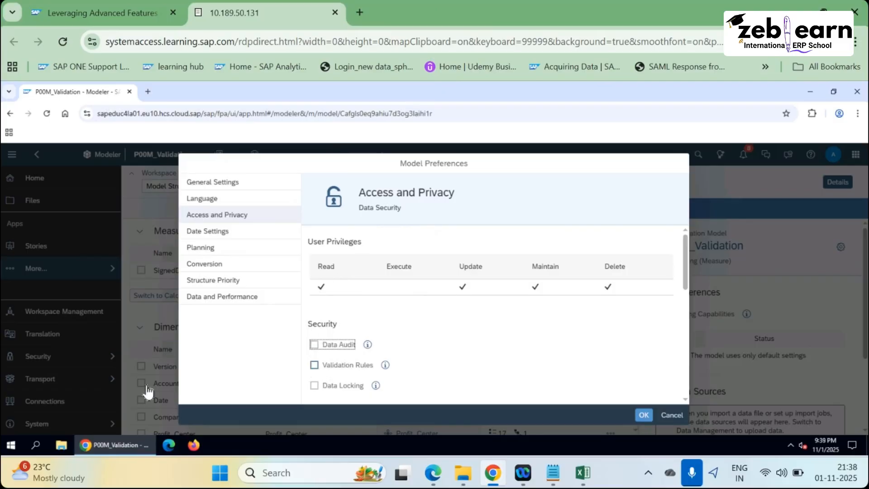
key("Tab")
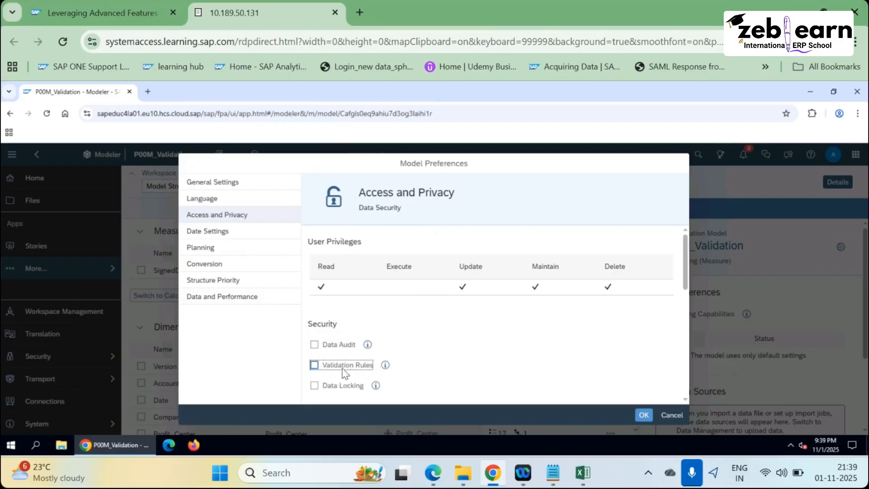
left_click(341, 370)
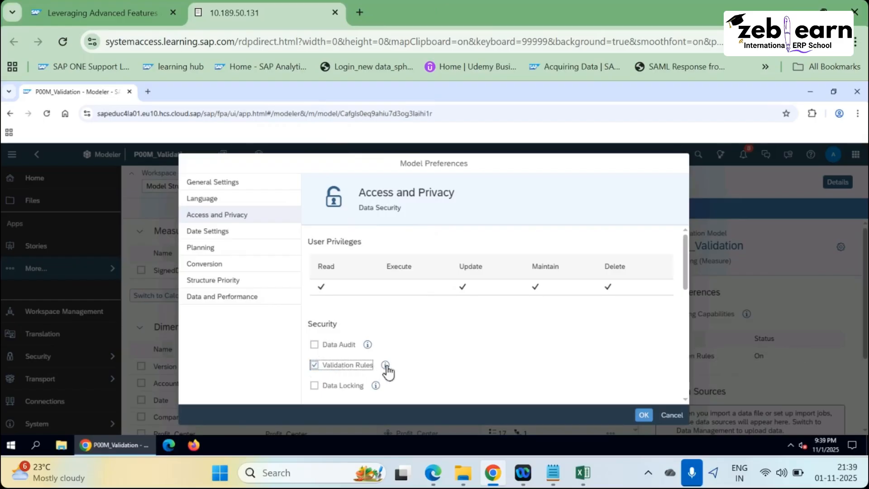
left_click(387, 366)
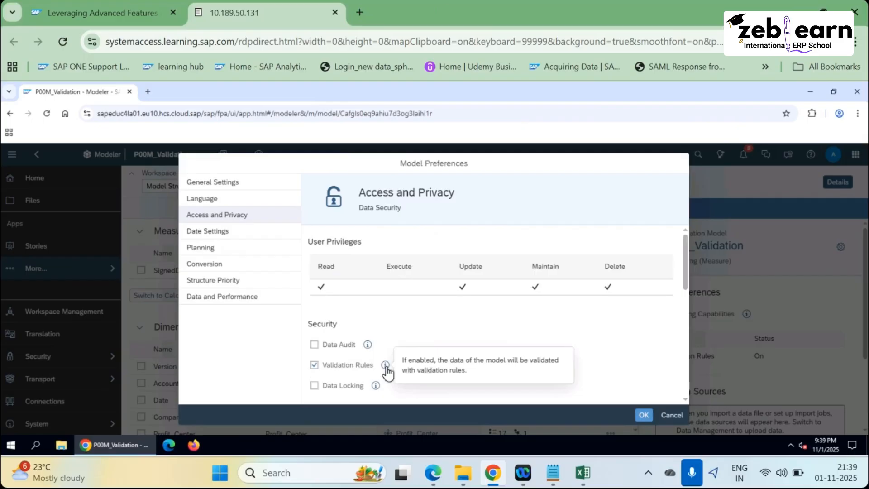
left_click(308, 363)
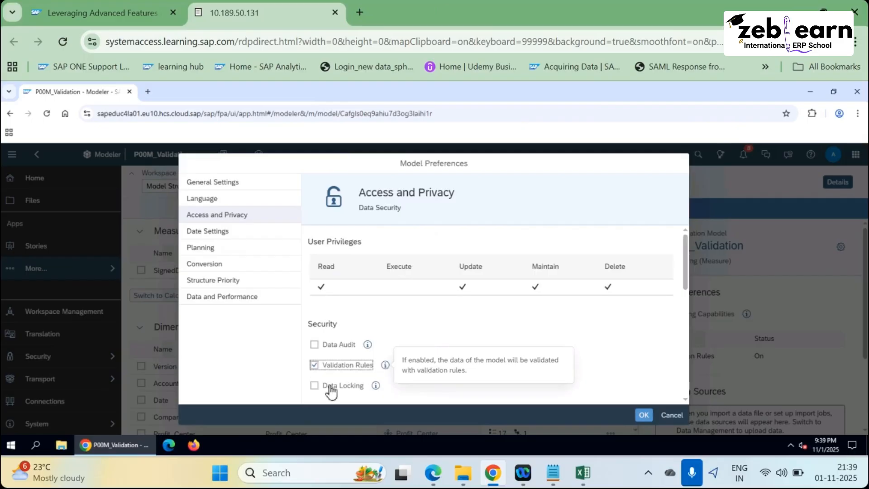
left_click(643, 416)
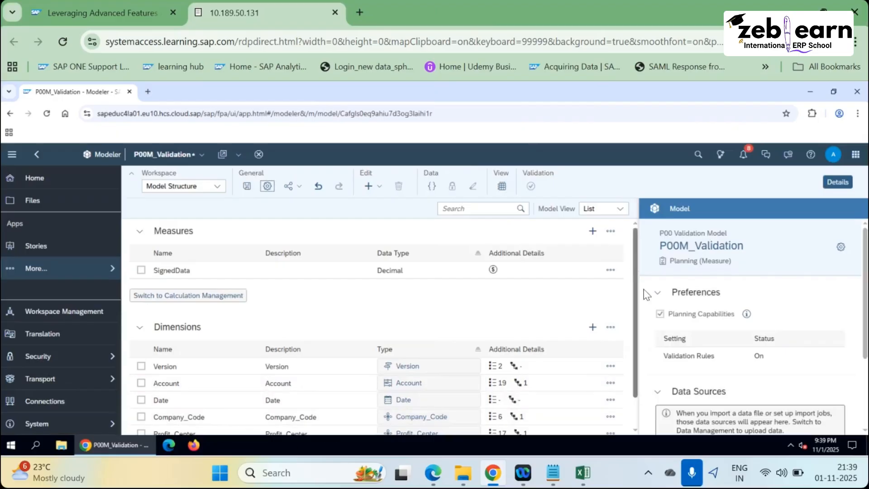
Review the Account dimension's member table, then go back to the model structure.
scroll(650, 317, "down", 1)
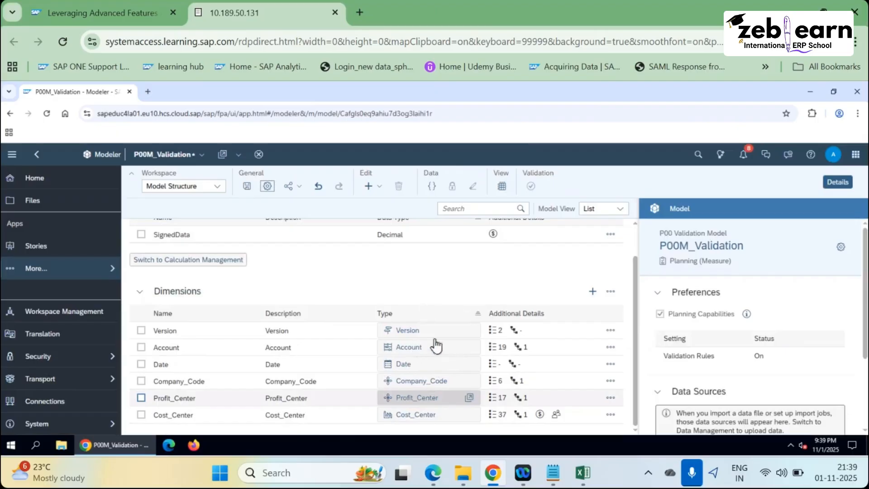
left_click(469, 348)
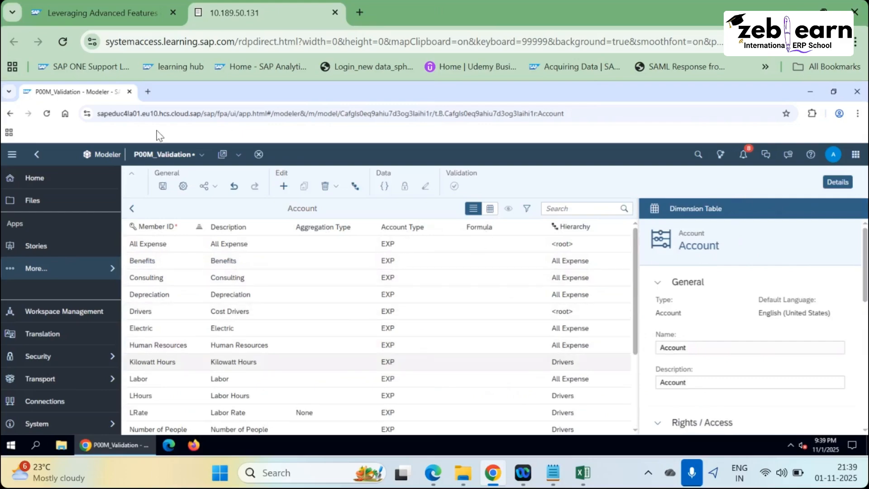
left_click(132, 209)
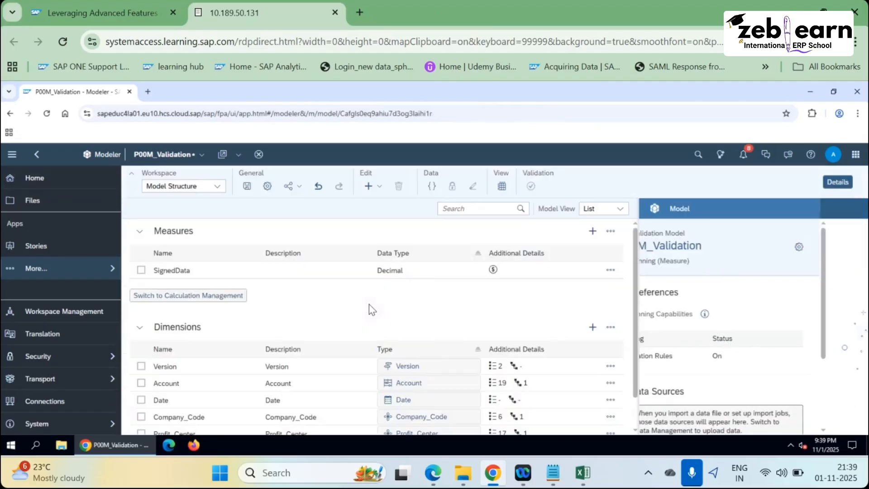
Review Company_Code members 1000, 2000 and 3000 against exercise steps c)–e), then save the model.
left_click(469, 417)
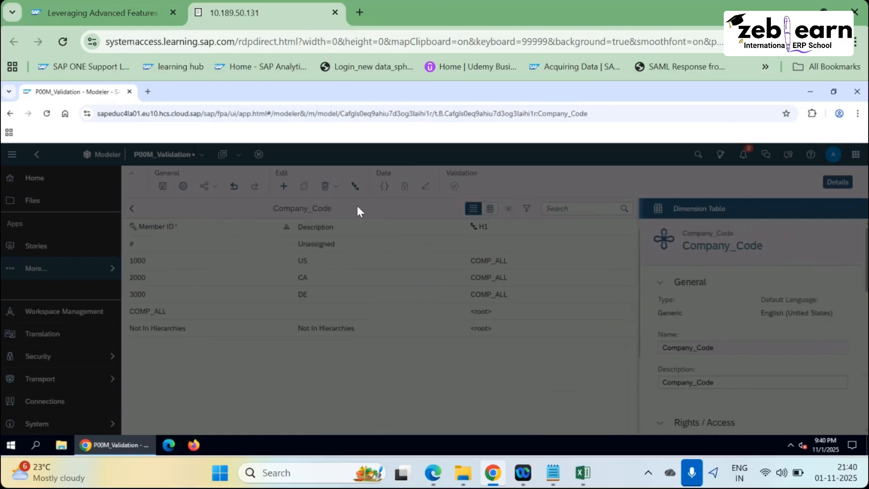
key("alt+Tab")
left_click_drag(343, 244, 238, 246)
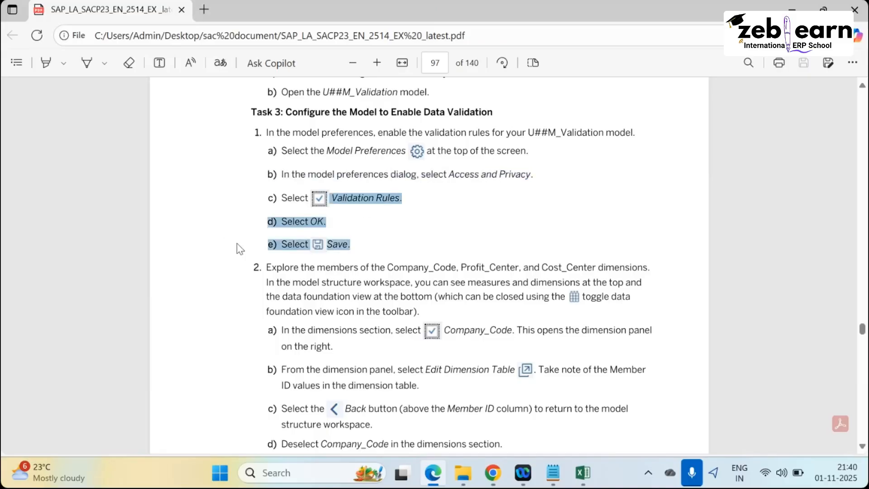
key("alt+Tab")
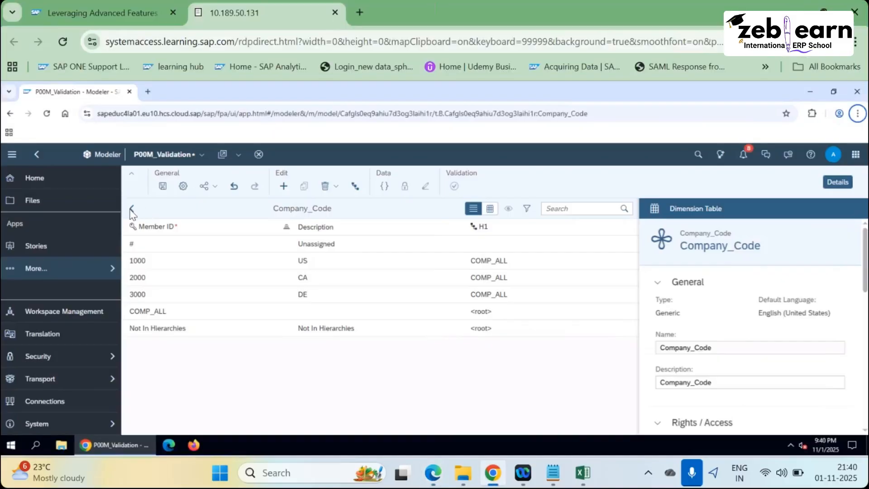
left_click(131, 209)
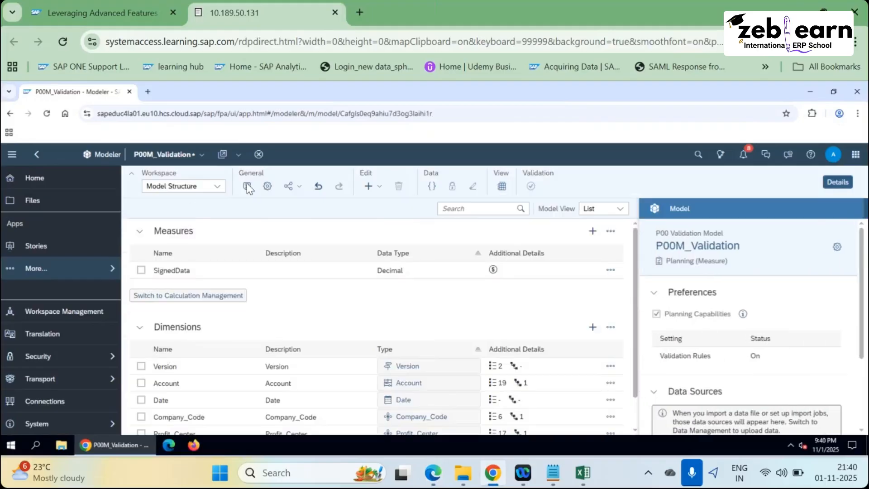
left_click(247, 187)
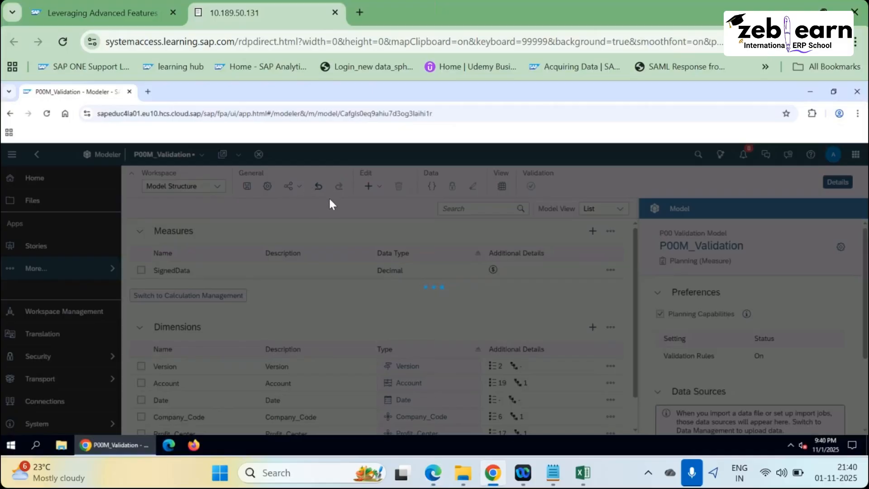
Read the PDF step on exploring dimension members and the data foundation view note.
key("alt+Tab")
scroll(264, 281, "down", 3)
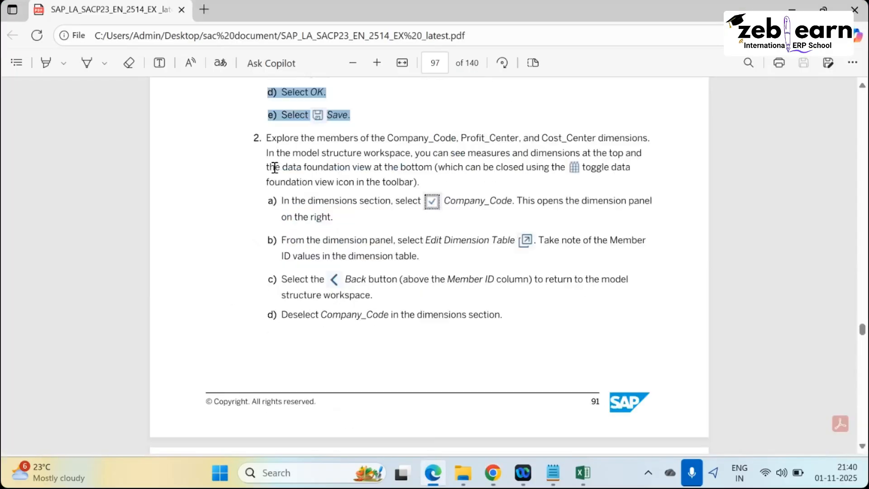
left_click_drag(266, 131, 424, 195)
left_click(383, 163)
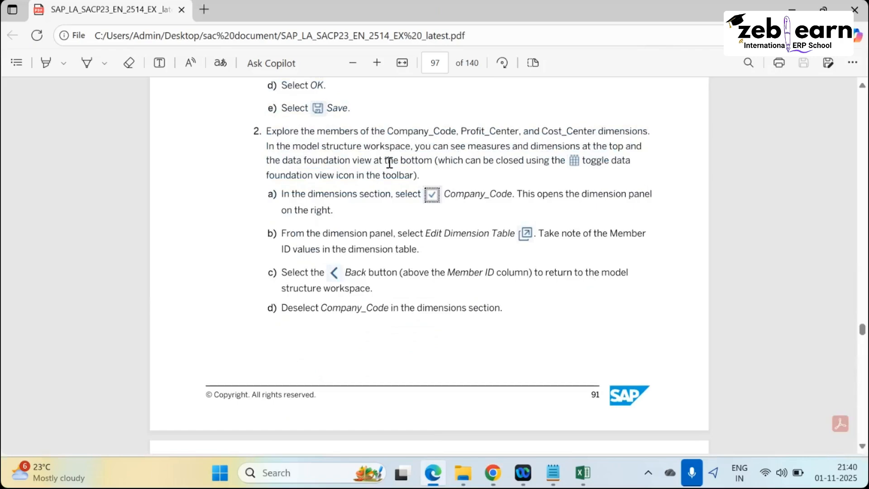
left_click_drag(389, 163, 667, 203)
left_click(284, 196)
left_click(320, 232)
Read the Profit_Center and Cost_Center steps on page 98, then return to the modeler.
left_click_drag(292, 272, 578, 271)
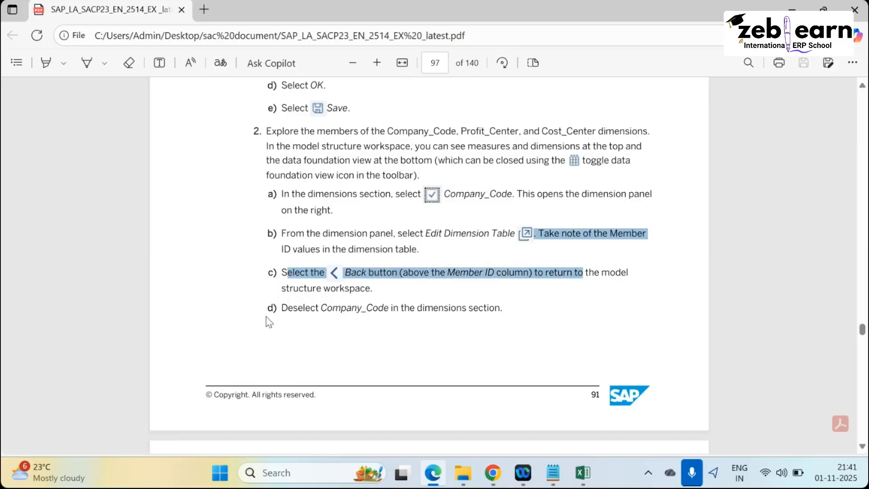
scroll(281, 247, "down", 2)
left_click_drag(281, 245, 414, 274)
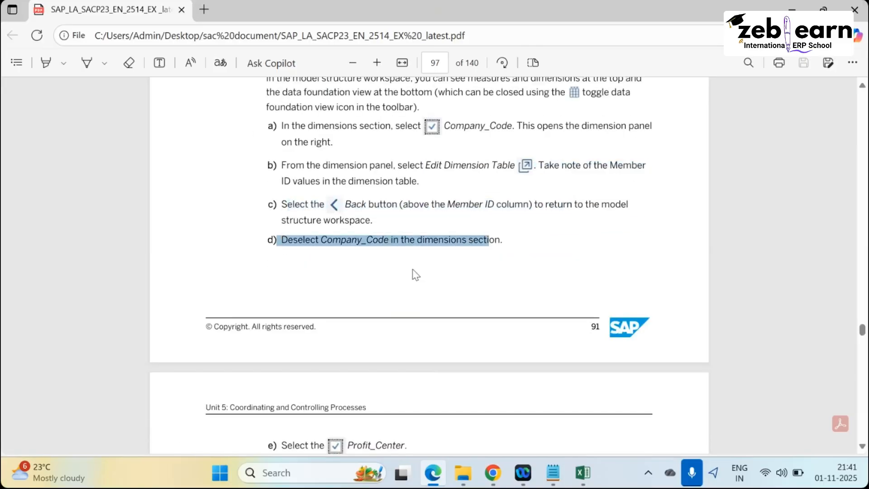
scroll(337, 295, "down", 5)
scroll(336, 226, "down", 1)
left_click_drag(348, 173, 404, 175)
left_click_drag(317, 201, 400, 253)
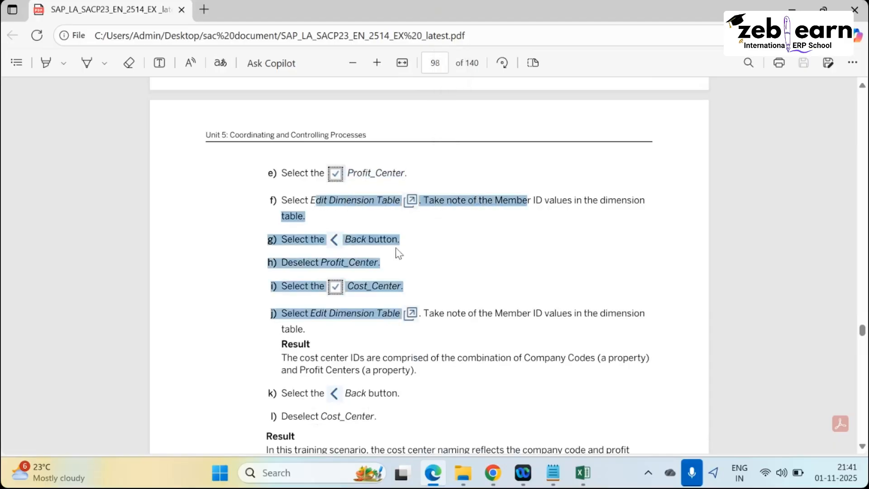
scroll(389, 240, "down", 3)
key("alt+Tab")
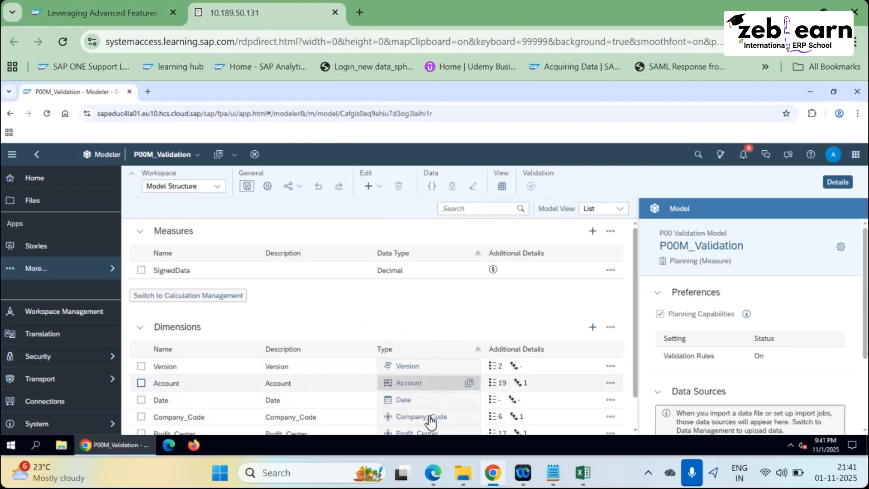
Check exercise steps k) and l), then open the Cost_Center member table.
scroll(437, 421, "down", 1)
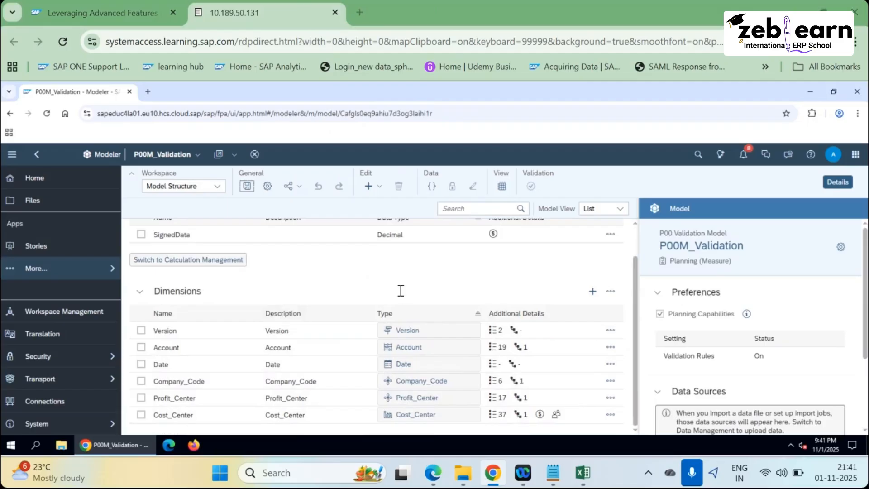
key("alt+Tab")
left_click(290, 257)
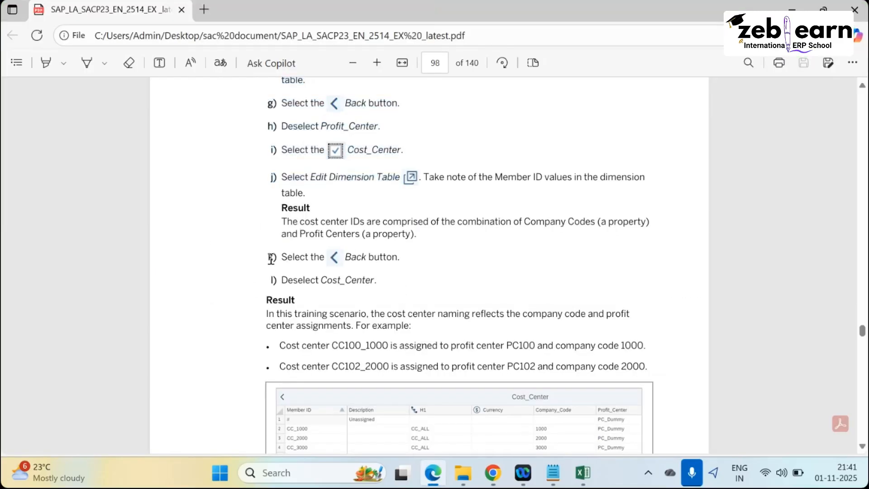
left_click_drag(399, 257, 288, 280)
scroll(288, 338, "down", 3)
scroll(320, 295, "down", 2)
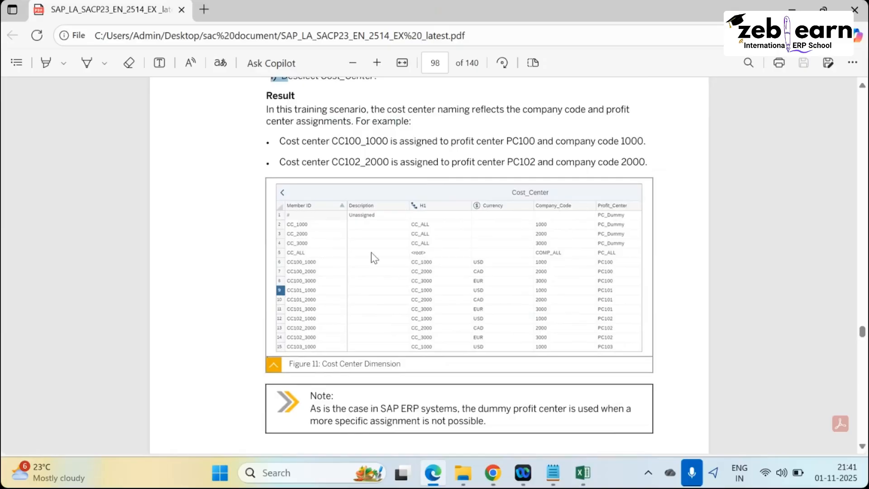
key("alt+Tab")
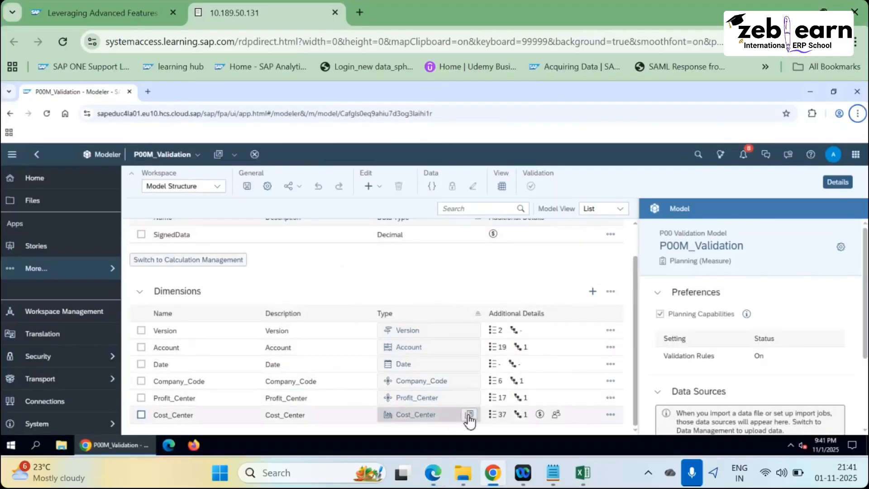
left_click(469, 414)
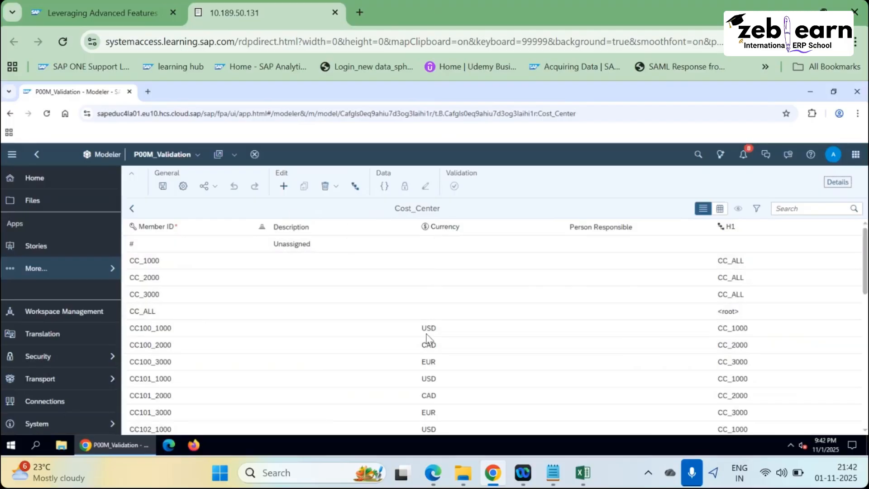
Recheck the Access and Privacy preferences, then close the dialog without changes.
scroll(419, 344, "down", 10)
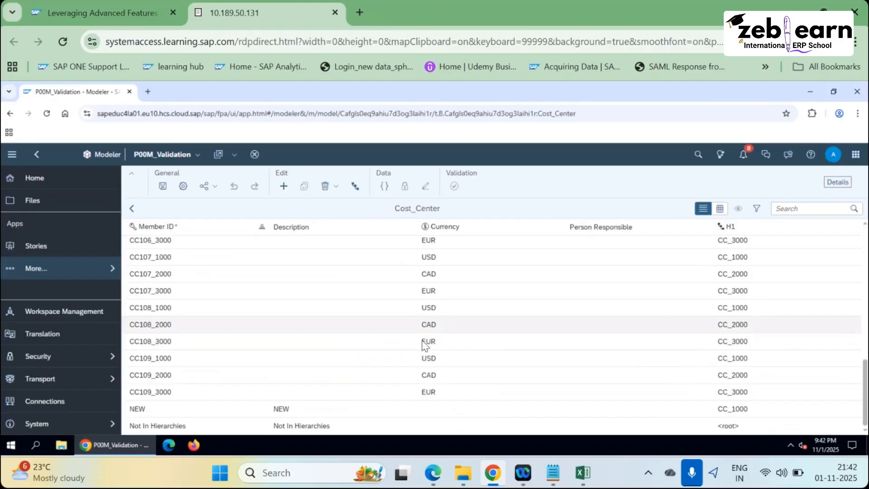
scroll(424, 295, "up", 15)
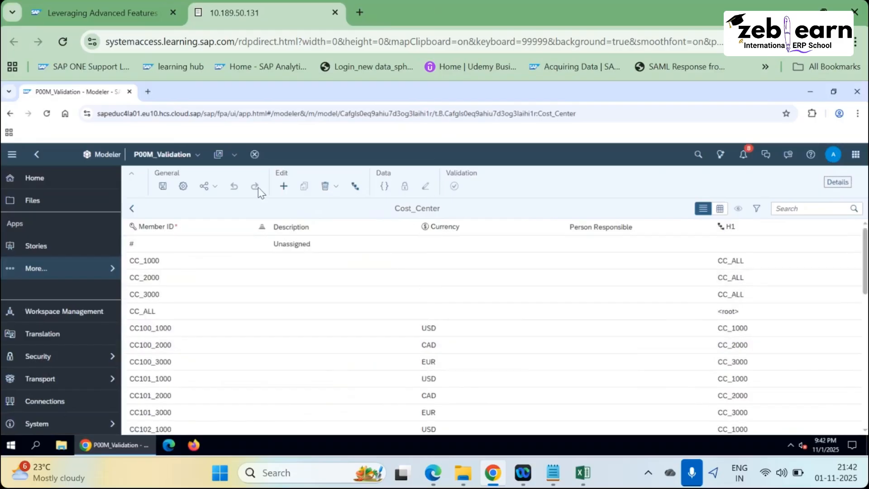
left_click(183, 186)
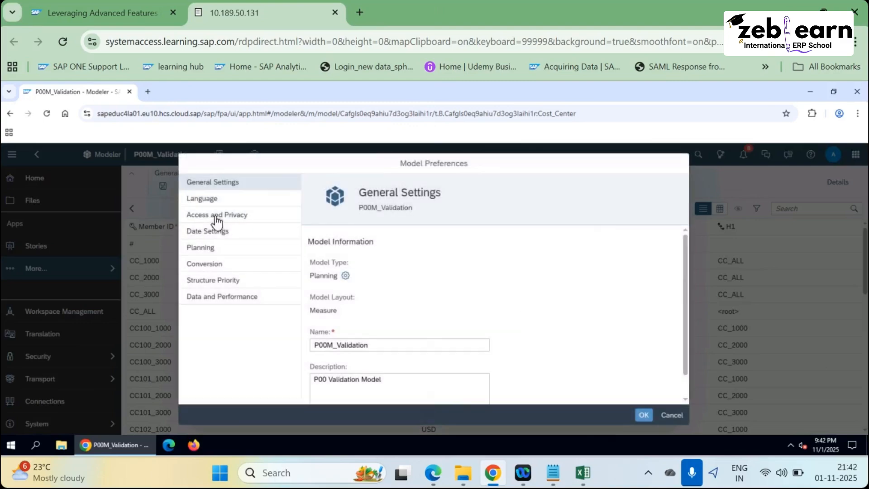
left_click(217, 223)
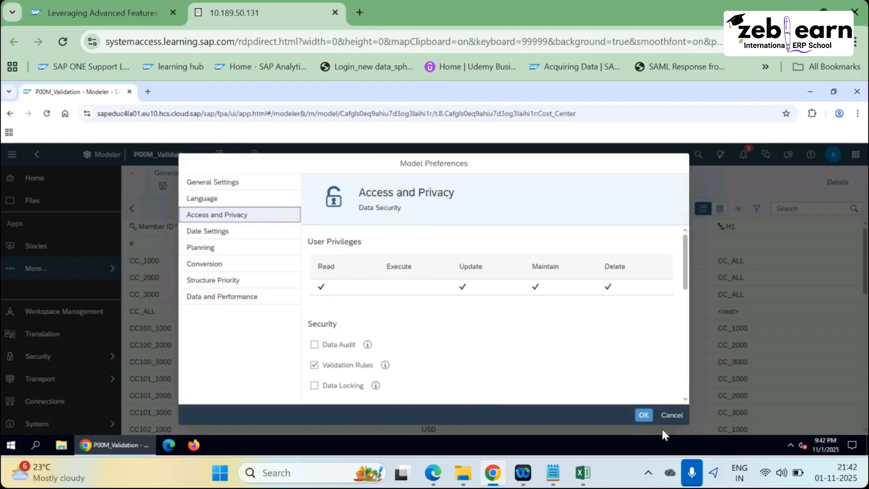
left_click(644, 415)
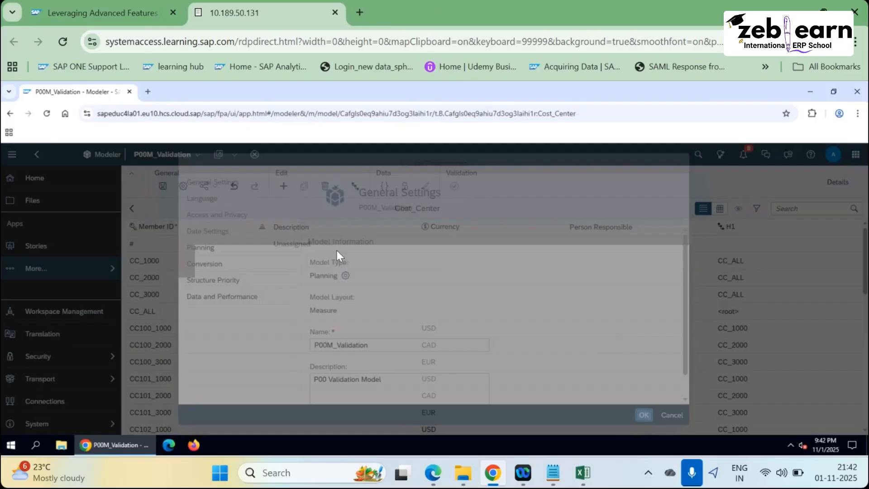
key("alt+Tab")
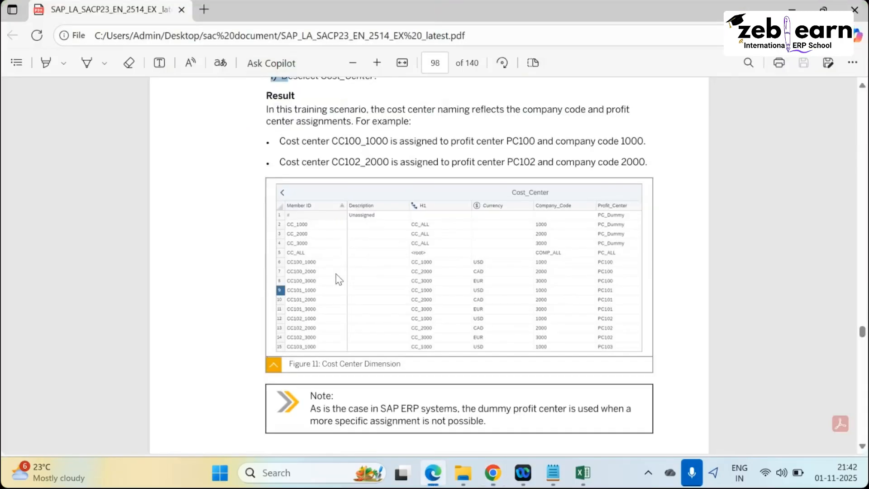
Compare exercise steps i)–l) and Figure 11's Cost Center Dimension result, then return to the modeler.
scroll(336, 275, "up", 3)
scroll(326, 278, "up", 3)
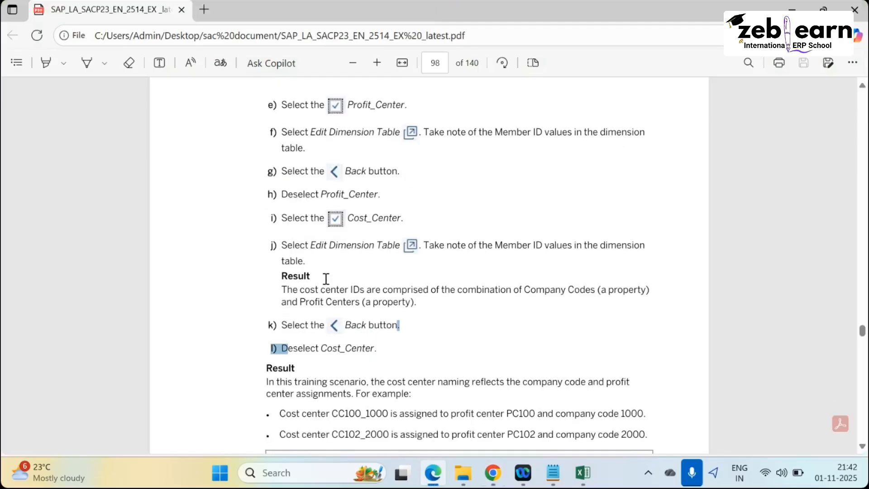
scroll(298, 271, "down", 3)
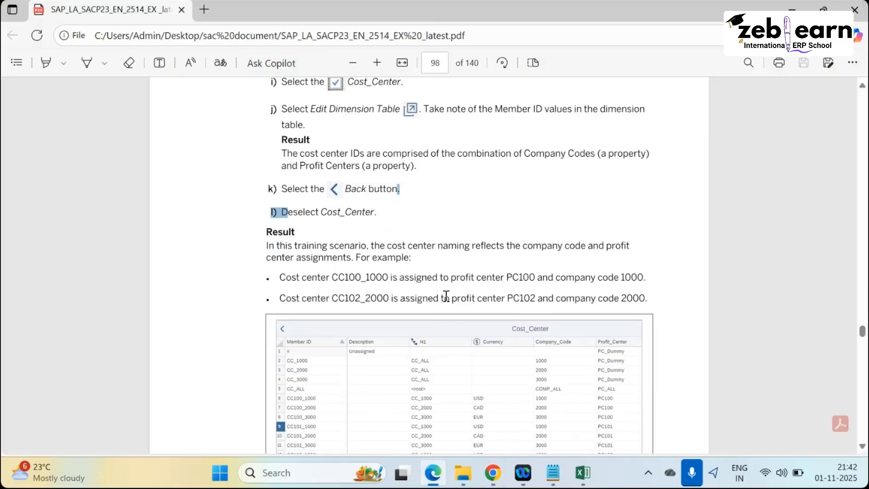
scroll(446, 295, "down", 3)
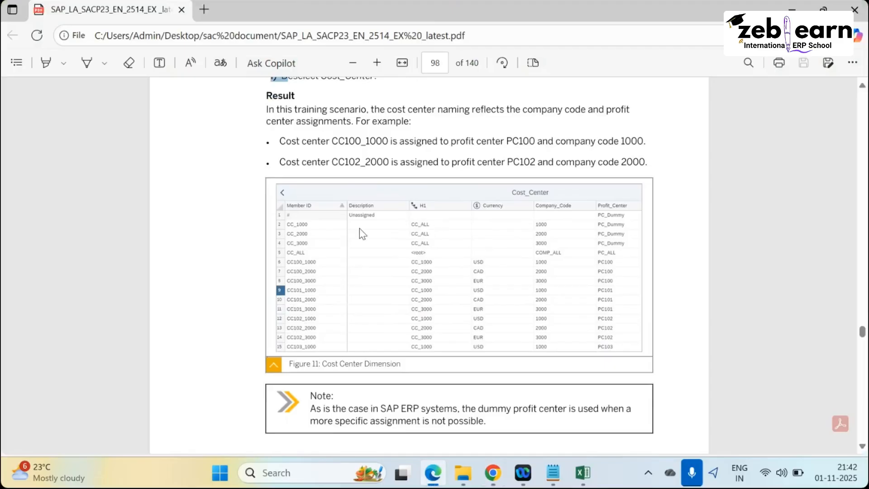
key("alt+Tab")
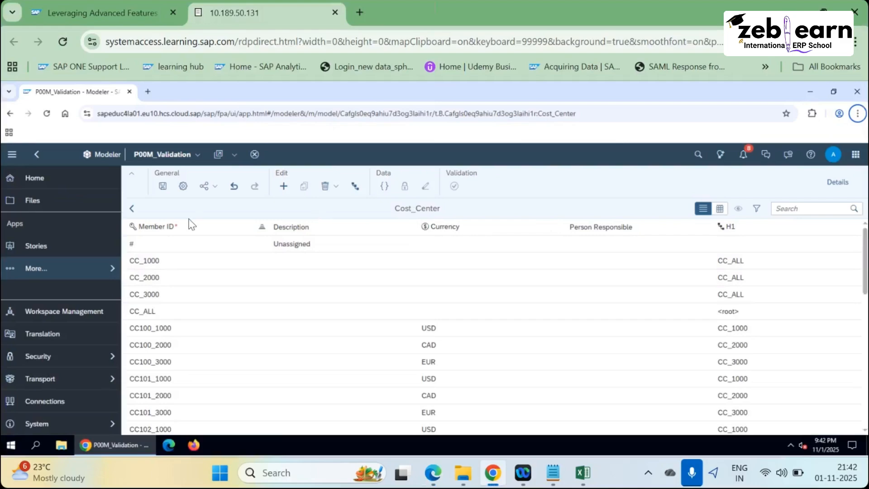
Show Cost_Center members in Grid view with their Company_Code and Profit_Center columns.
left_click(132, 210)
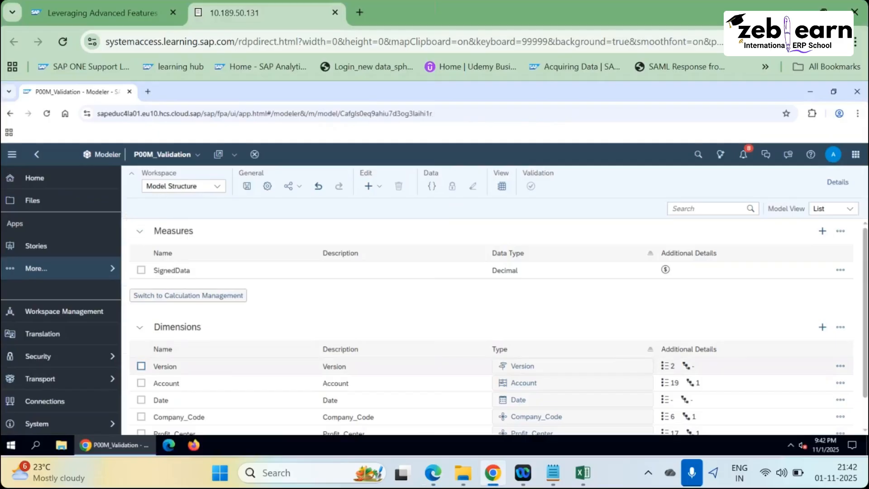
scroll(498, 326, "down", 1)
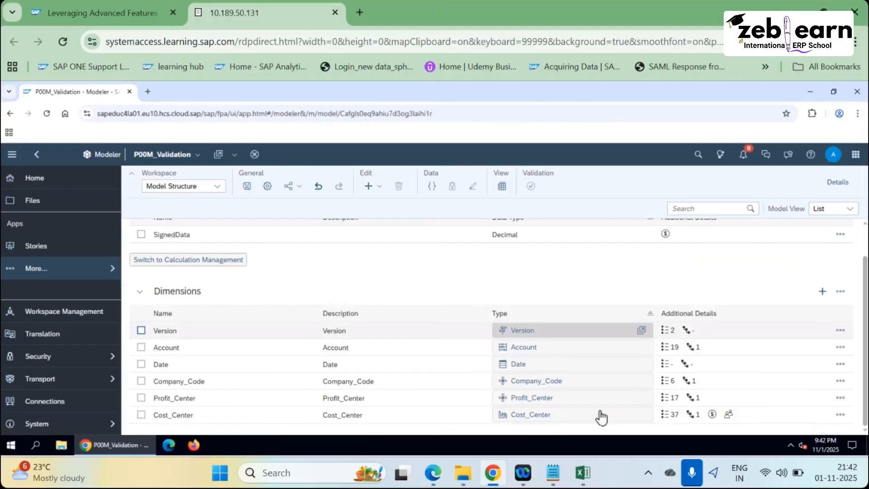
left_click(640, 417)
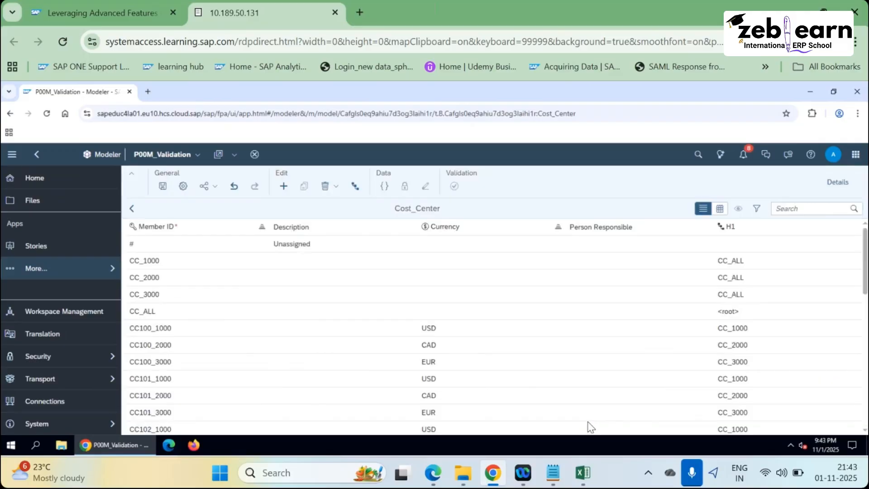
left_click(720, 209)
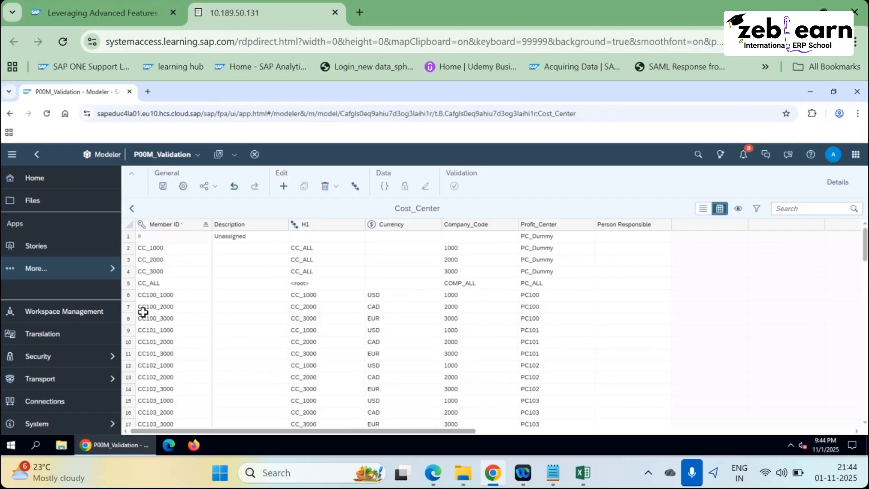
Return to the model structure and bring up the PDF at steps k) and l).
left_click(132, 209)
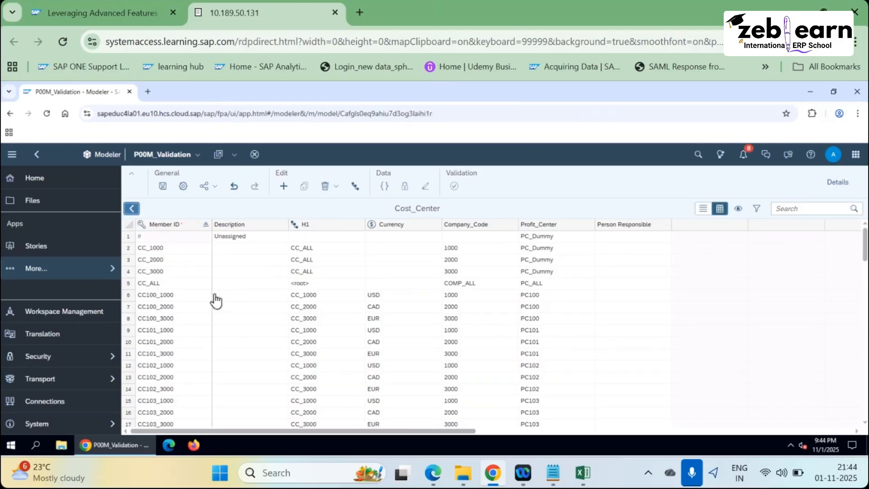
key("alt+Tab")
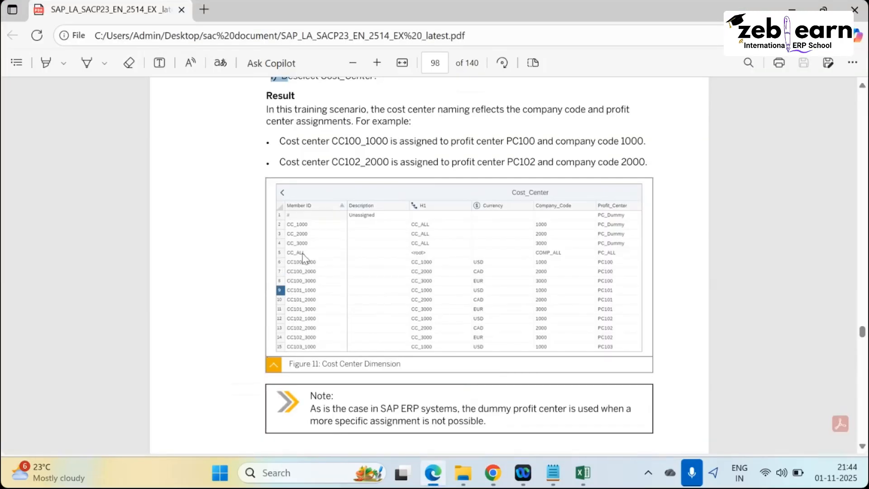
scroll(352, 361, "up", 3)
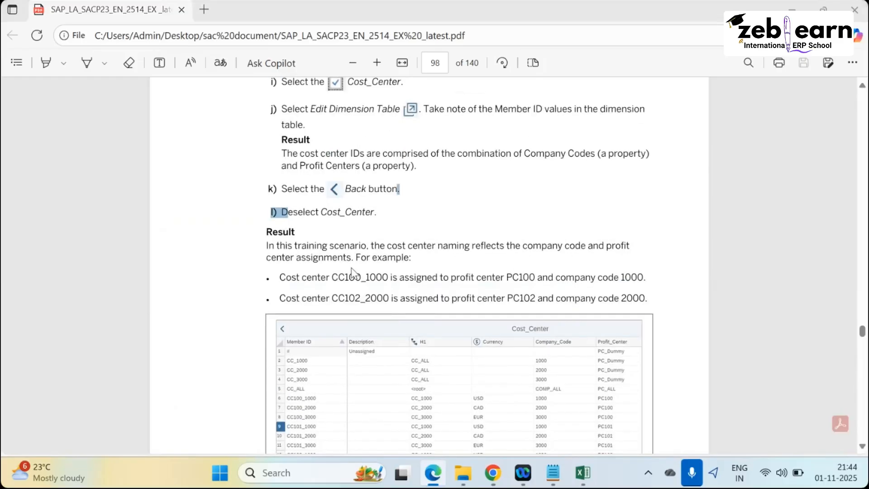
Scroll through the Account dimension table's property columns, then go back to the model structure.
key("alt+Tab")
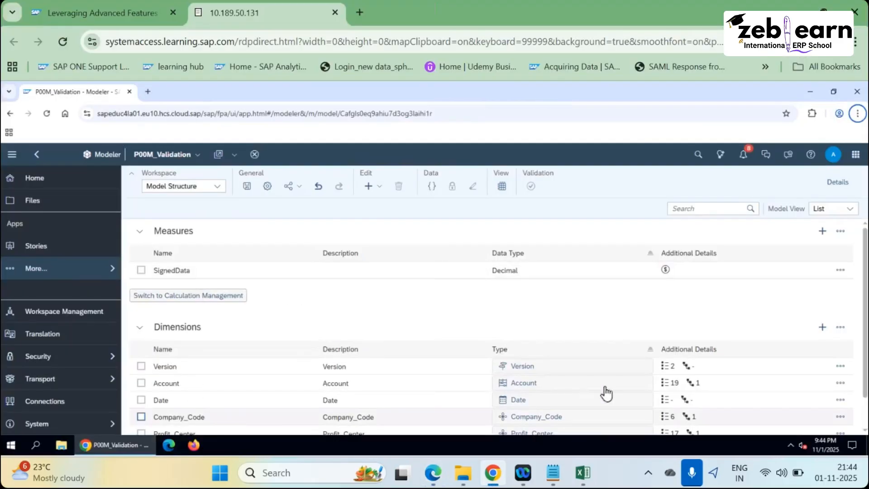
mouse_move(643, 386)
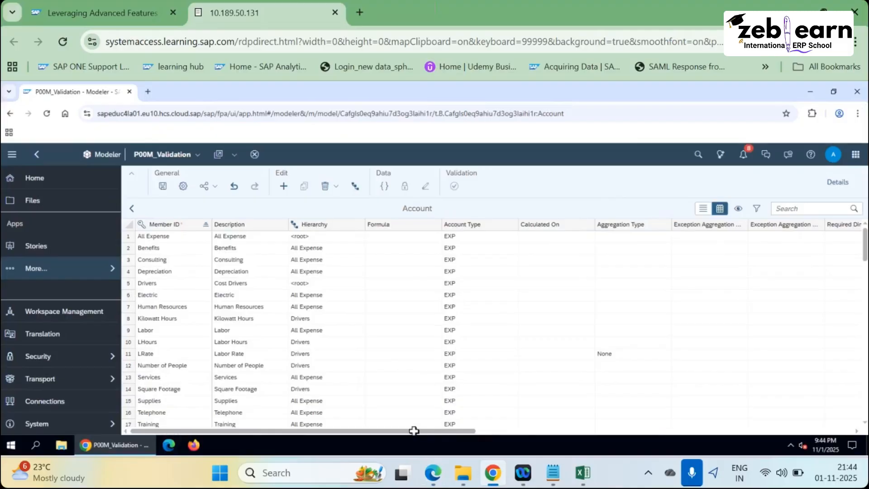
scroll(537, 437, "right", 5)
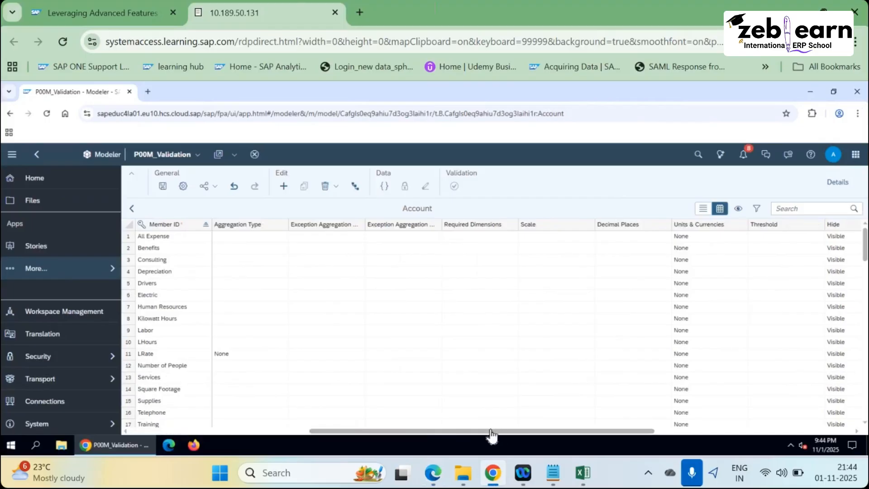
left_click_drag(492, 435, 628, 436)
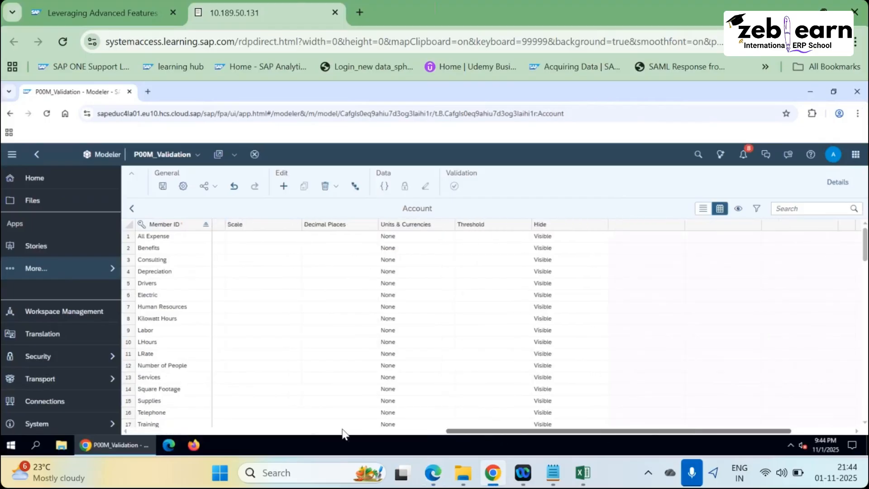
scroll(164, 221, "right", 3)
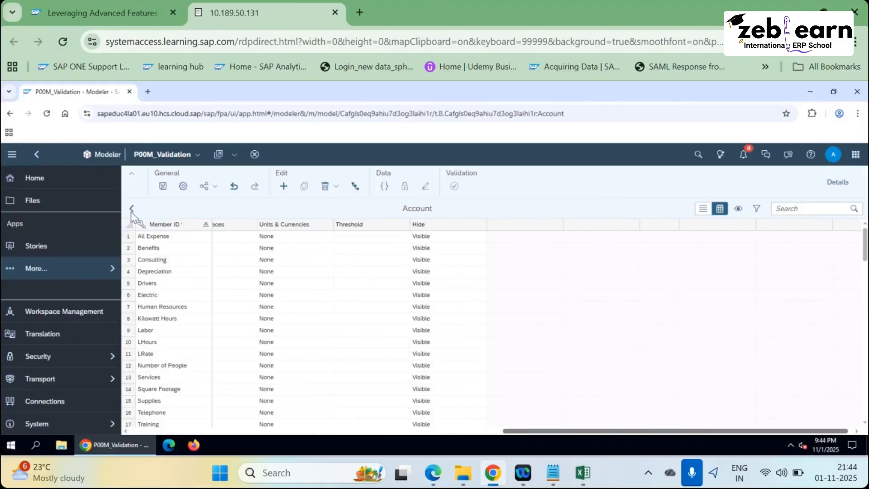
left_click(131, 209)
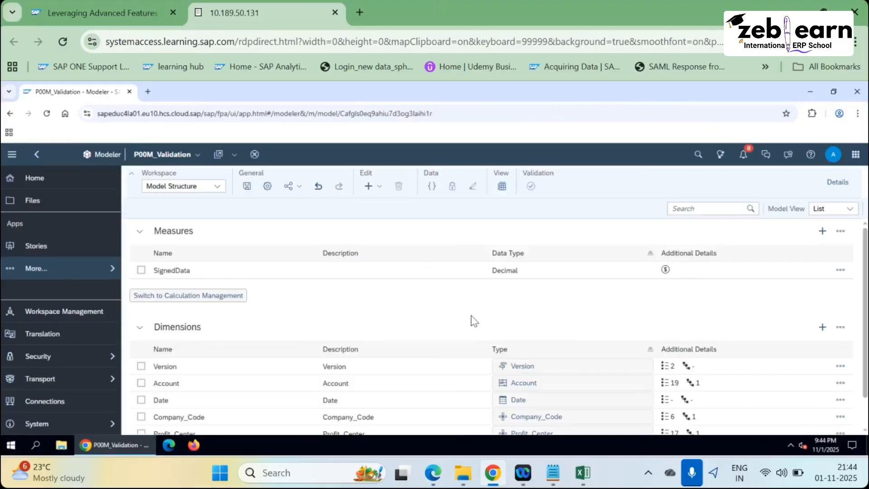
Review Profit_Center and Company_Code member lists, then go back to the PDF at step l).
scroll(588, 415, "down", 1)
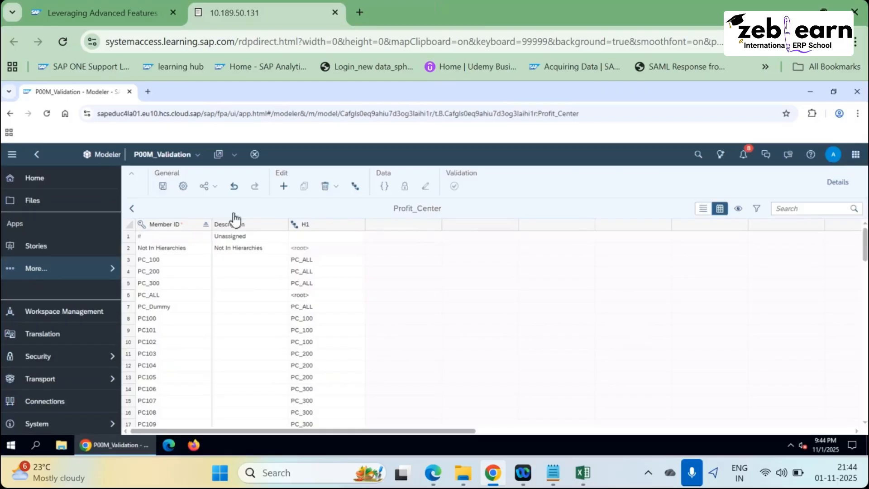
left_click(132, 209)
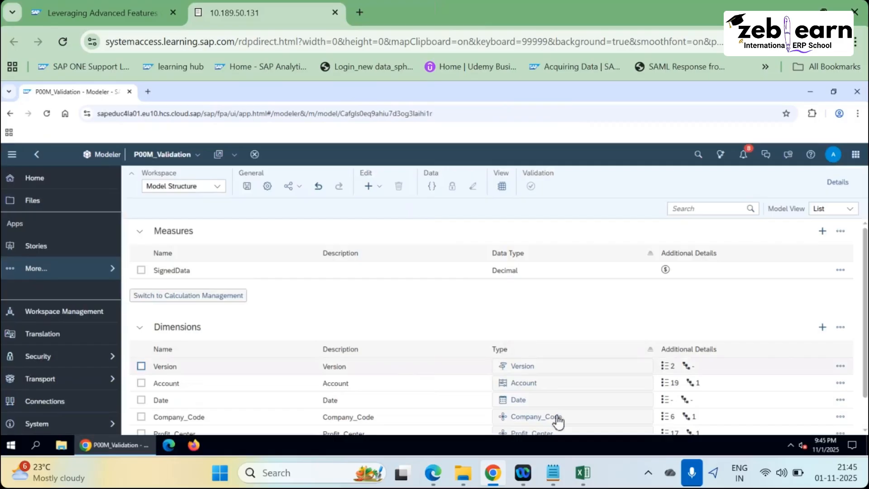
left_click(645, 421)
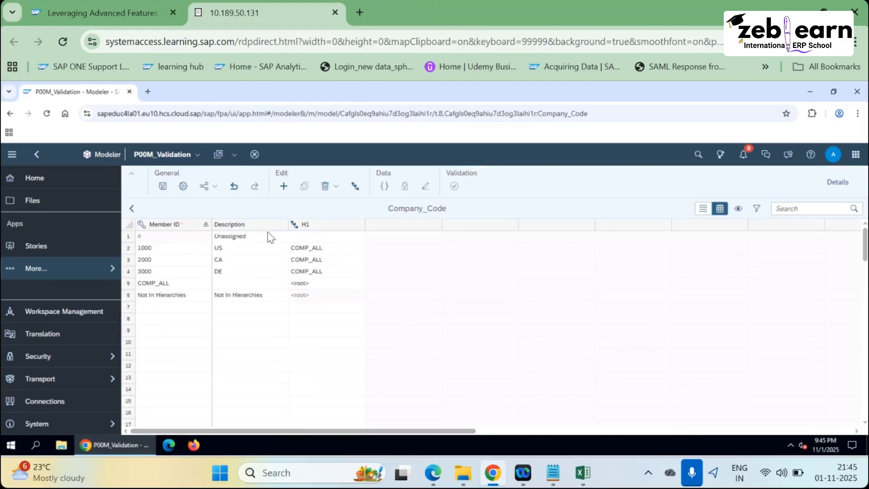
left_click(132, 209)
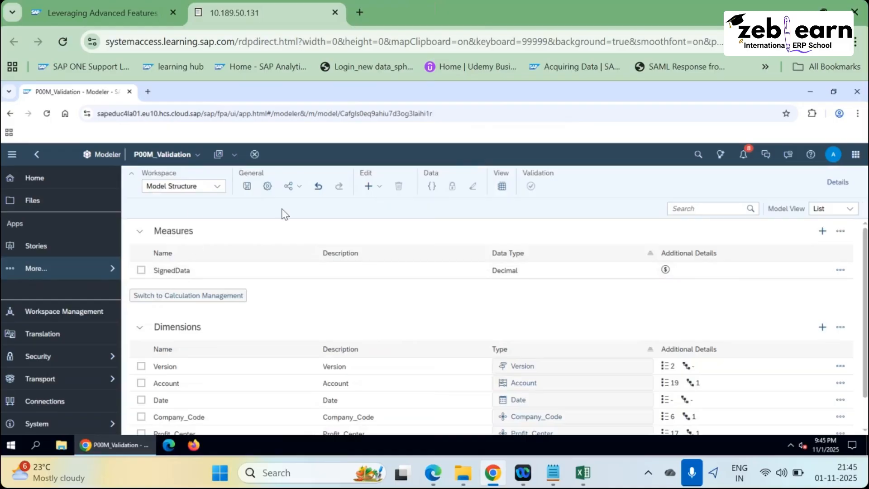
key("alt+Tab")
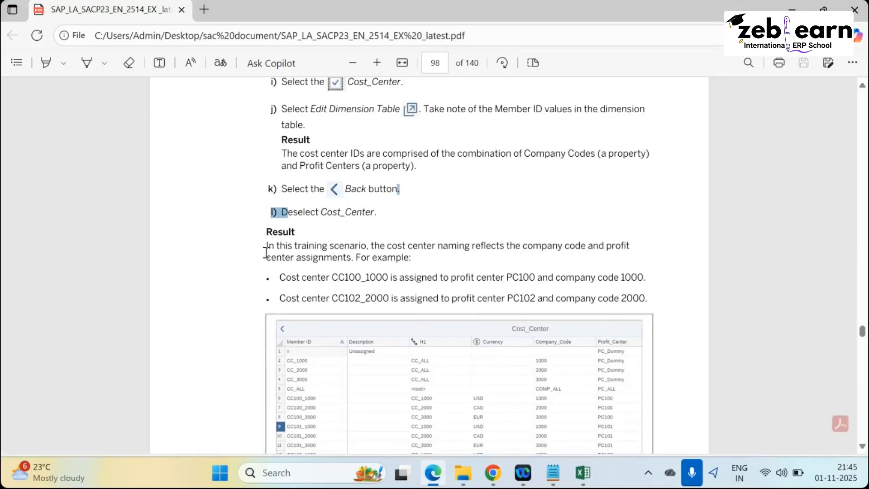
In the guide's naming paragraph, examine the cost center ID CC100_1000 and its 1000 suffix.
left_click_drag(266, 246, 584, 299)
left_click(285, 275)
left_click_drag(280, 276, 387, 277)
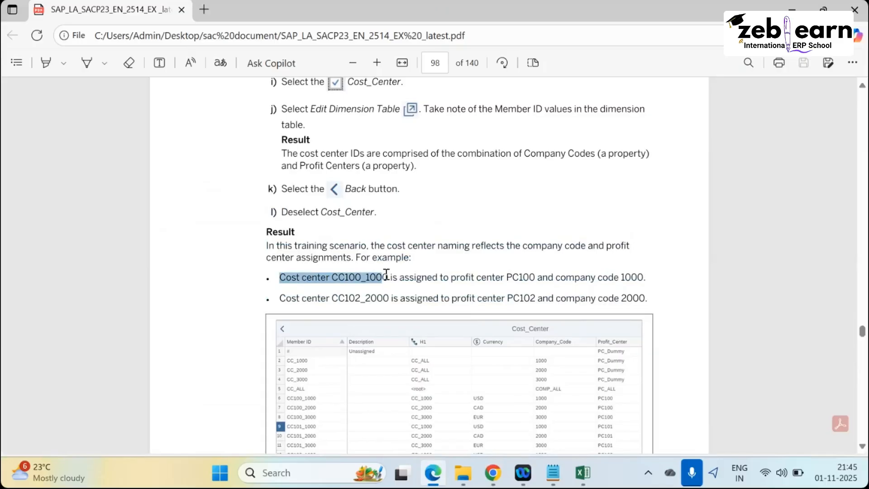
left_click(343, 279)
double_click(357, 277)
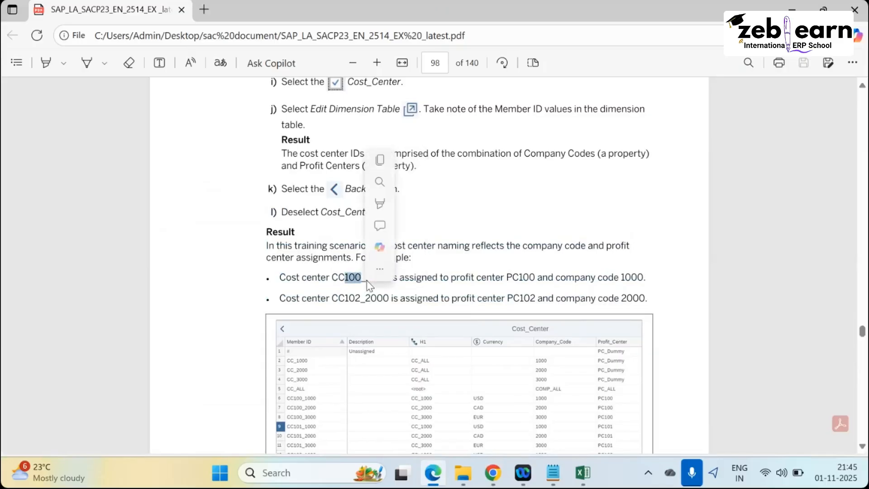
left_click(366, 277)
left_click_drag(365, 277, 419, 277)
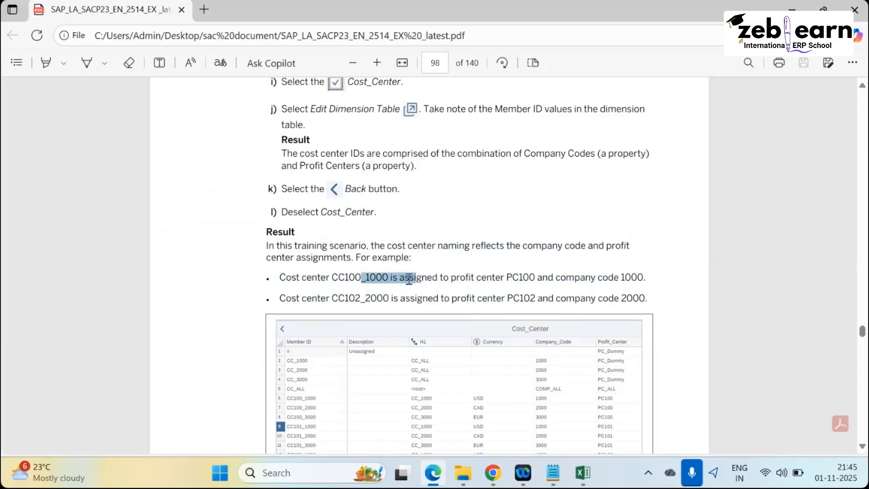
left_click(462, 278)
Match the CC100 prefix to profit center PC100 and company code 1000, then return to SAP.
double_click(512, 277)
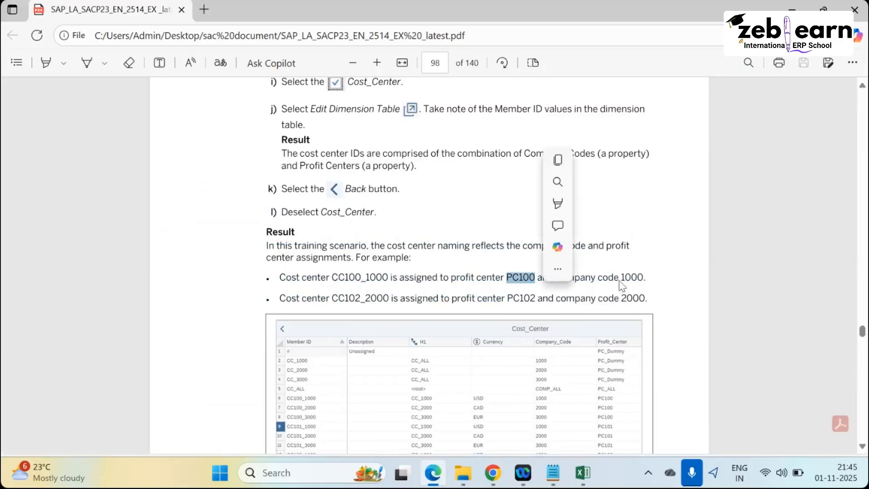
left_click_drag(649, 277, 615, 277)
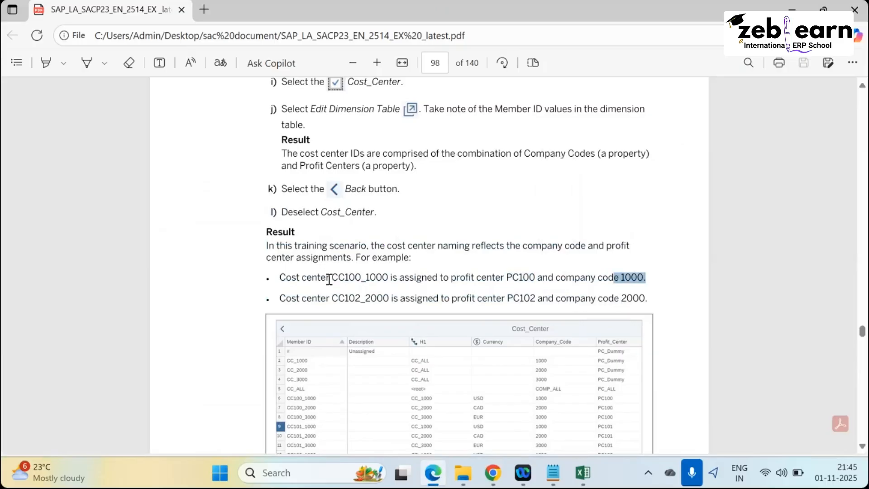
left_click_drag(335, 277, 356, 277)
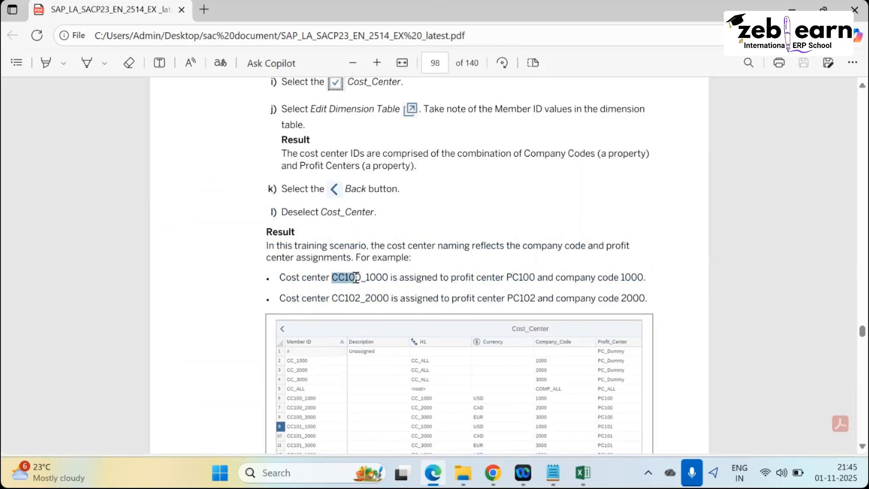
left_click_drag(507, 277, 537, 277)
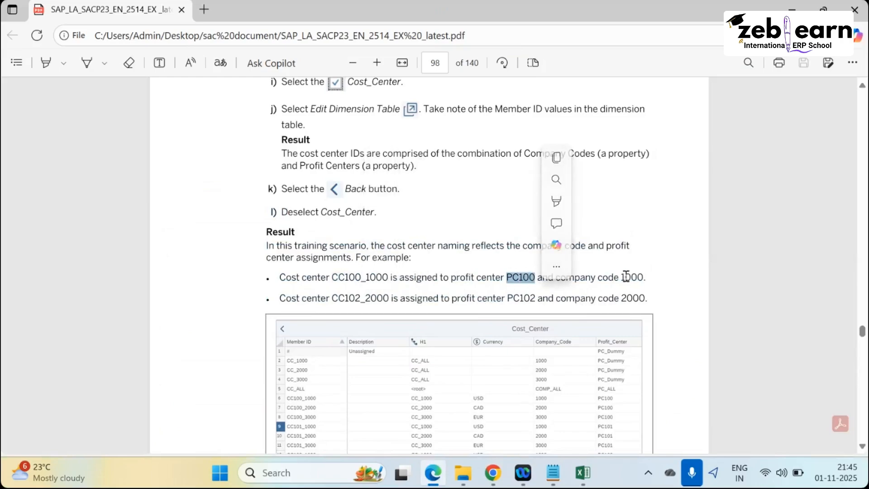
left_click_drag(621, 278, 657, 281)
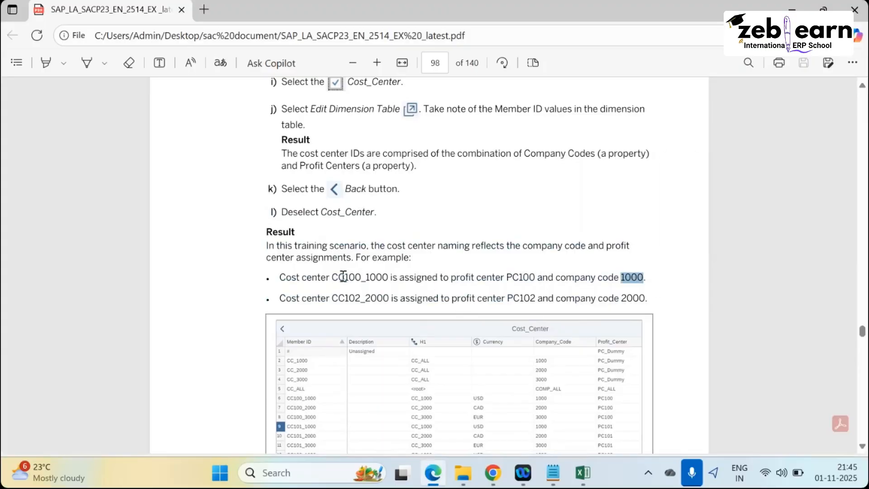
left_click_drag(343, 277, 332, 277)
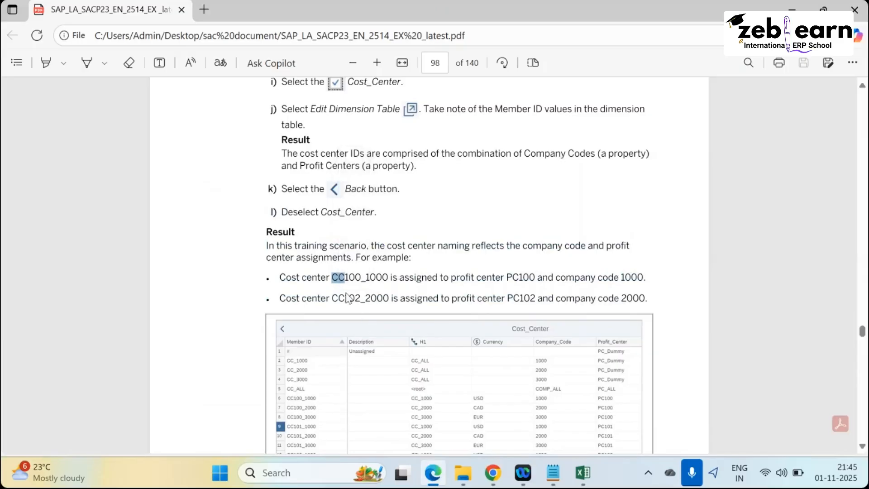
key("alt+Tab")
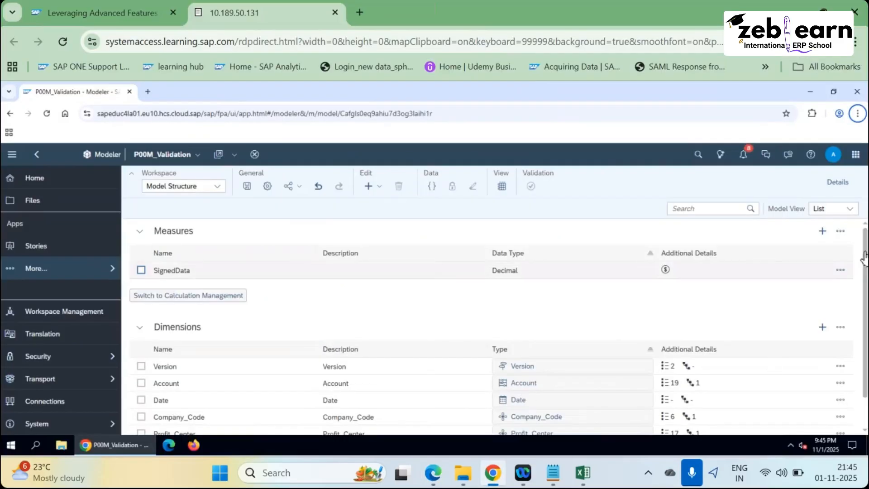
Review the Cost_Center member IDs in its dimension table, then return to the guide.
scroll(568, 412, "down", 2)
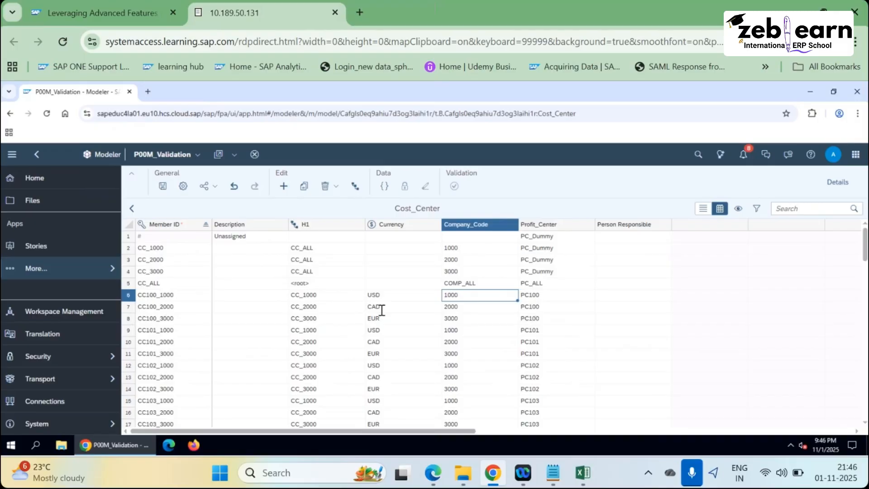
key("alt+Tab")
scroll(343, 292, "down", 10)
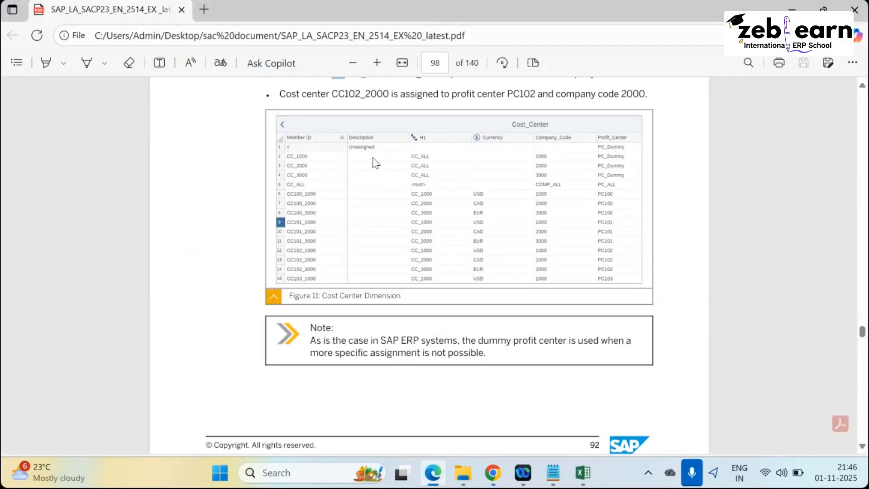
Read Task 4 and its first step on the validation rule workspace in the guide.
scroll(352, 287, "down", 3)
left_click_drag(285, 160, 514, 178)
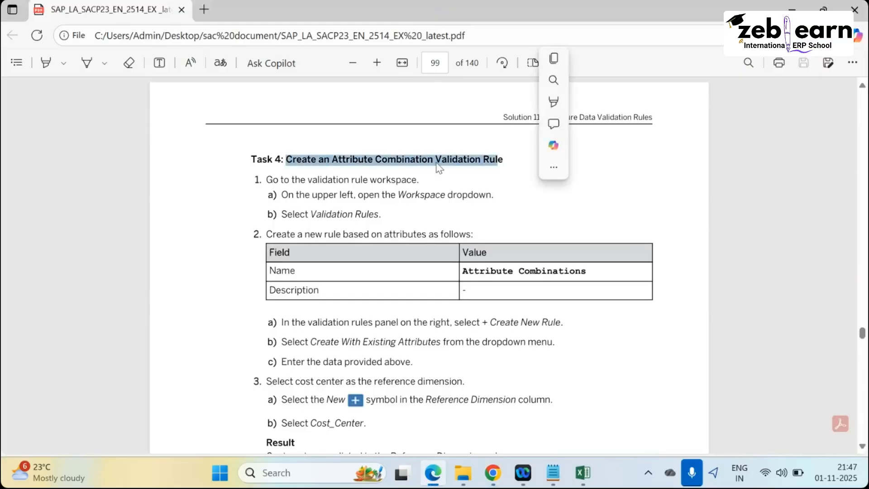
left_click(386, 167)
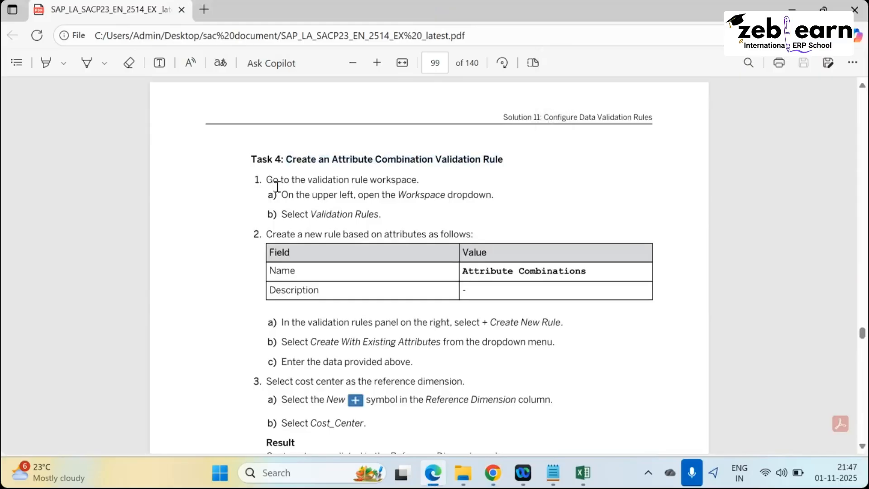
left_click_drag(261, 181, 399, 192)
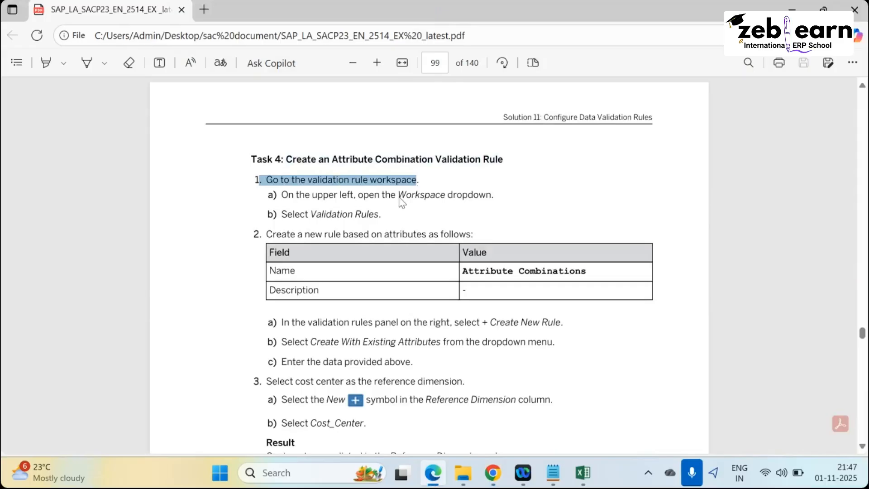
left_click(306, 175)
Leave the Cost_Center table for the model structure and bring up the workspace list.
key("alt+Tab")
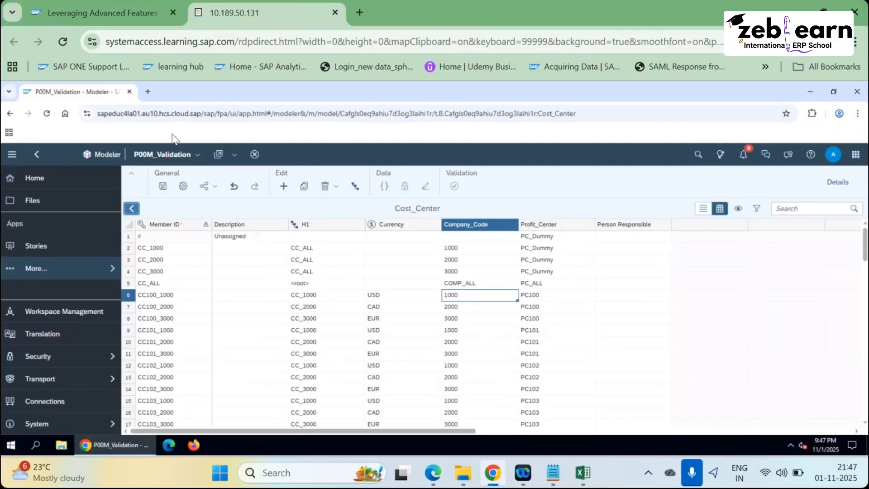
left_click(131, 208)
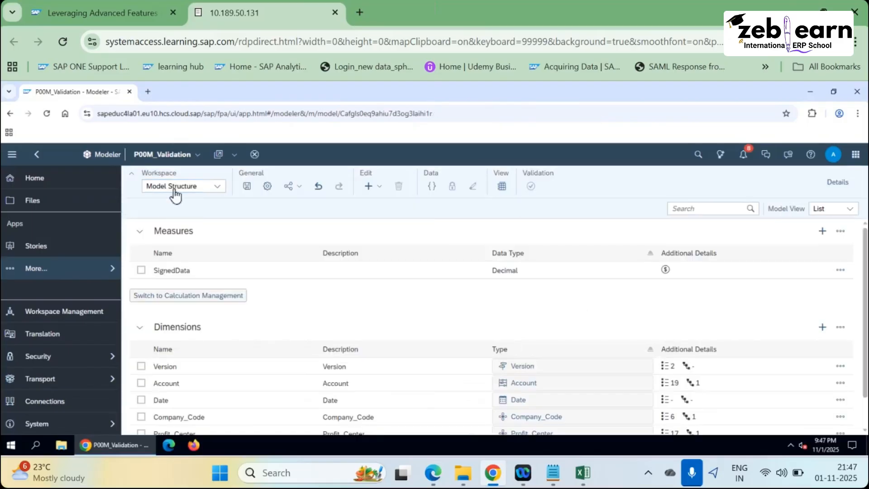
left_click(220, 194)
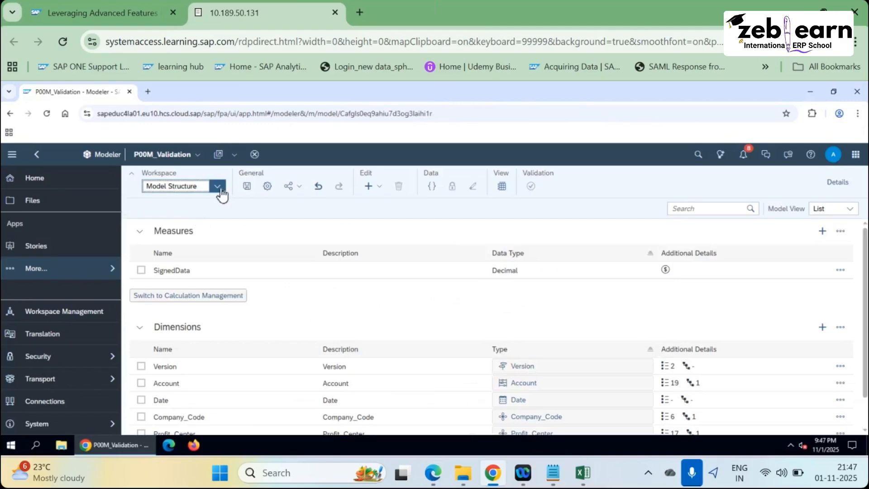
left_click(220, 194)
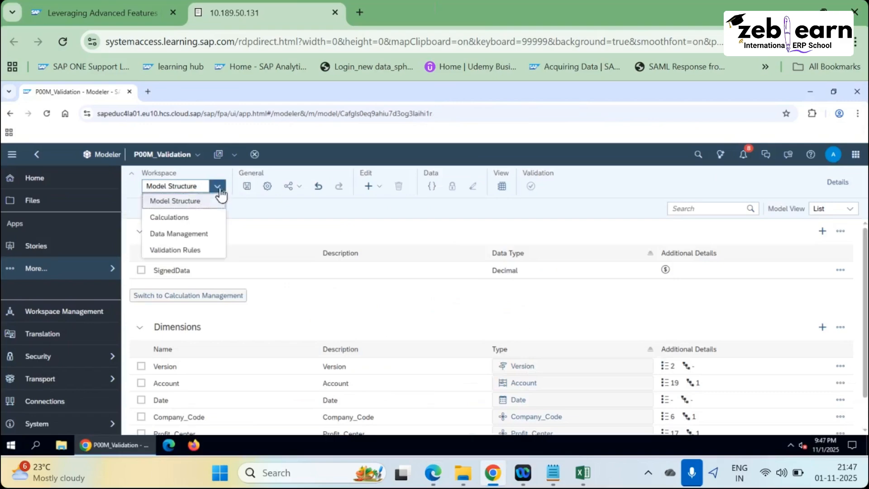
Switch to the Validation Rules workspace and create a new rule with existing attributes.
left_click(169, 252)
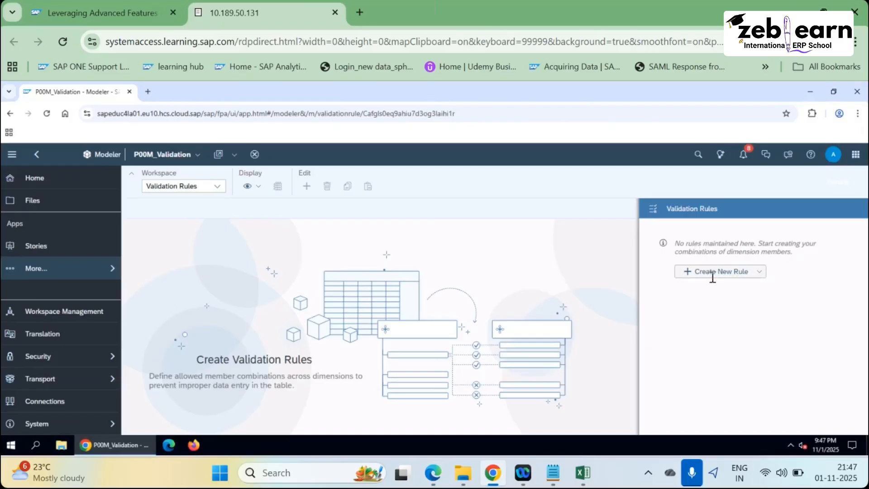
left_click(760, 273)
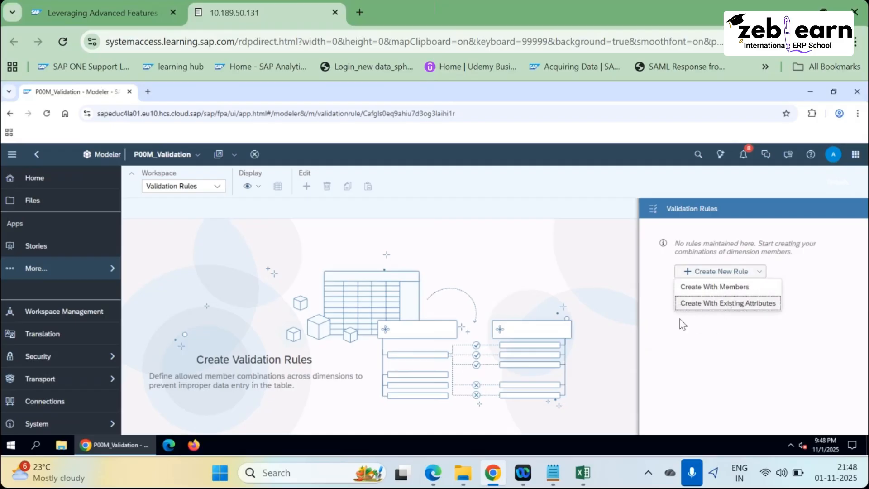
key("alt+Tab")
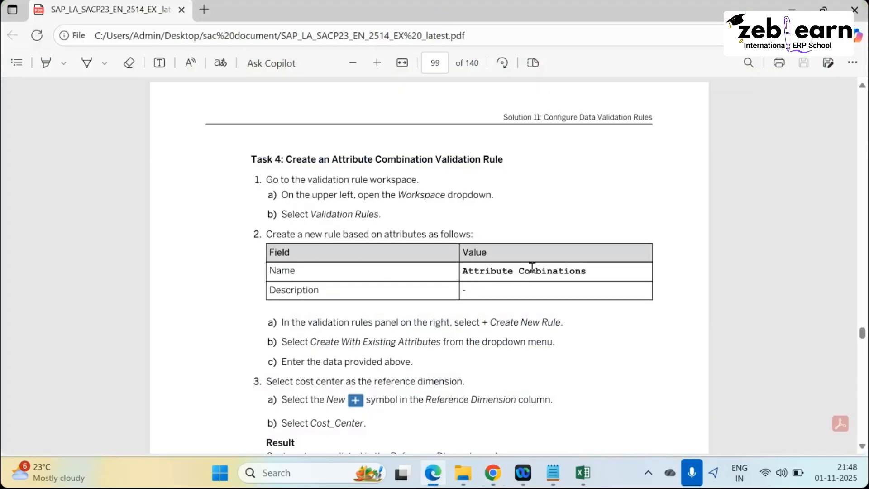
left_click_drag(462, 271, 581, 271)
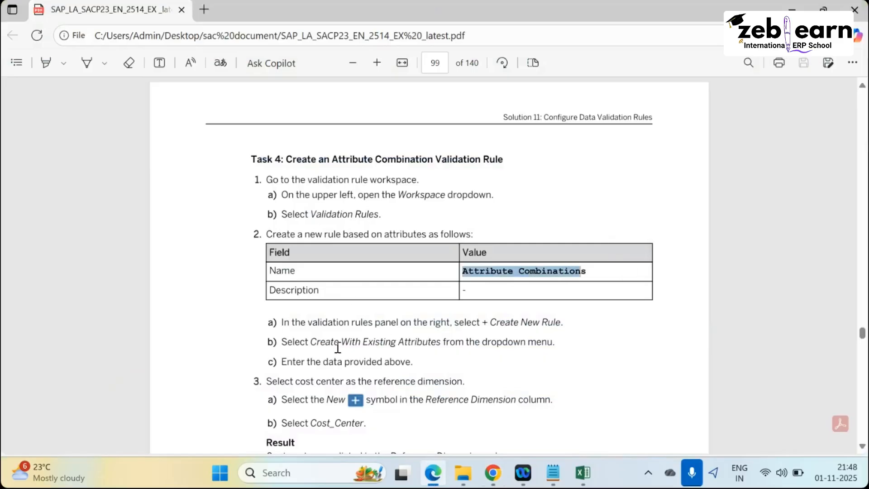
key("alt+Tab")
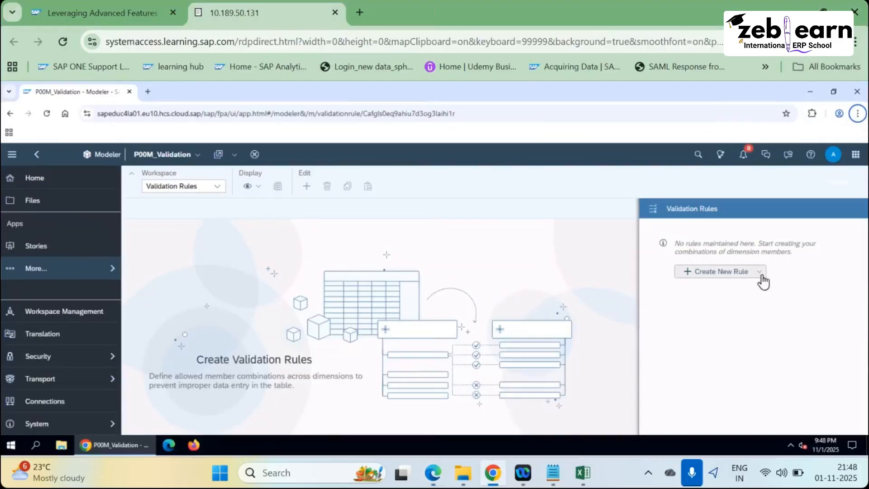
left_click(760, 273)
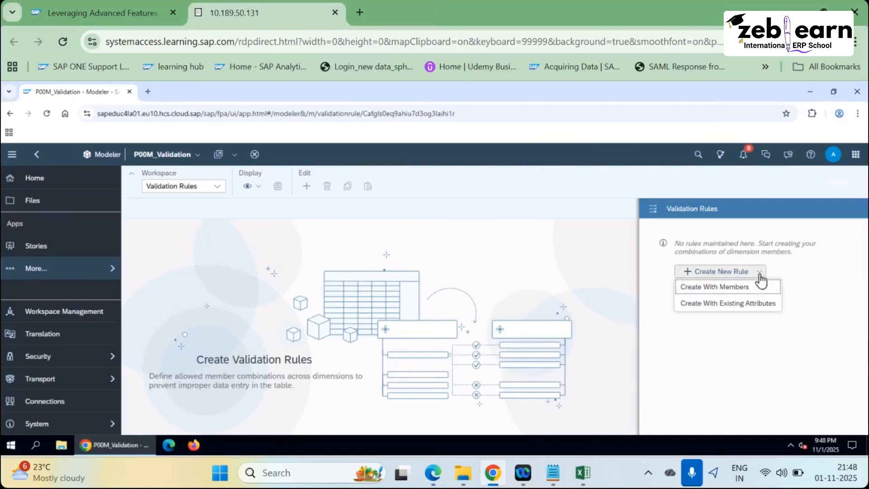
left_click(760, 274)
left_click(759, 274)
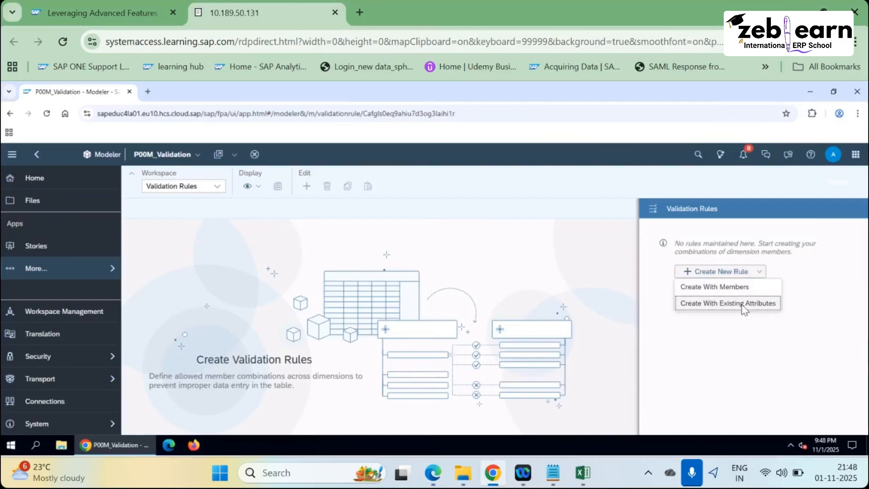
left_click(584, 318)
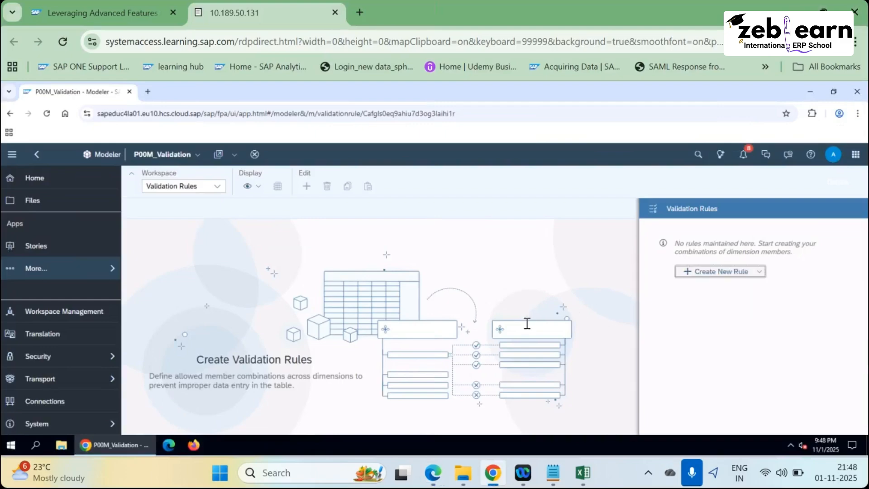
Copy the rule name 'Attribute Combinations' from the exercise guide.
key("alt+Tab")
scroll(328, 367, "down", 3)
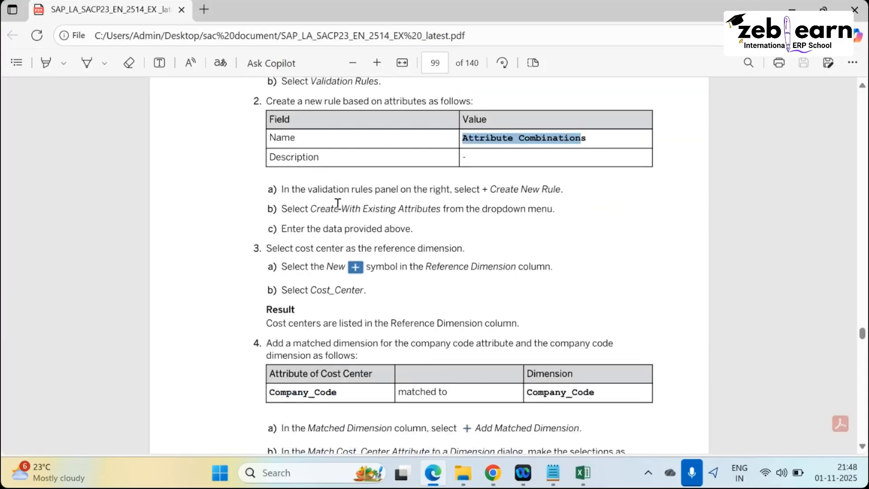
left_click_drag(325, 206, 270, 204)
triple_click(325, 225)
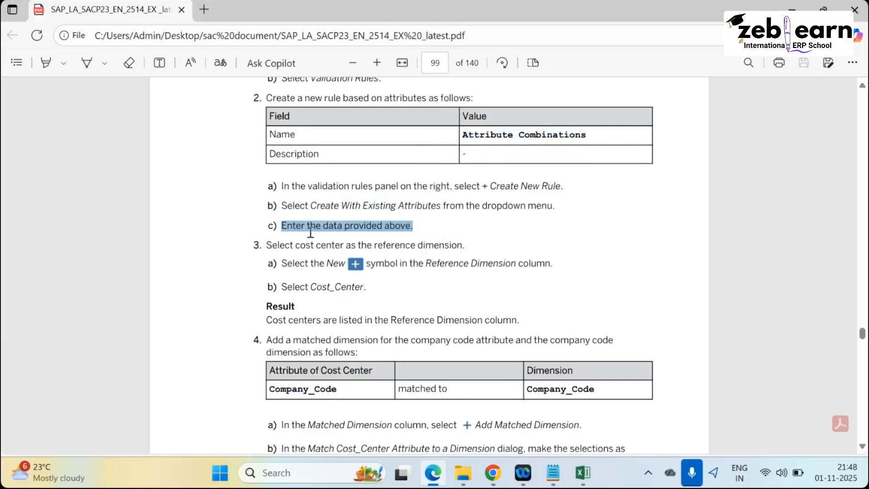
left_click(454, 226)
left_click_drag(462, 134, 589, 148)
key("ctrl+c")
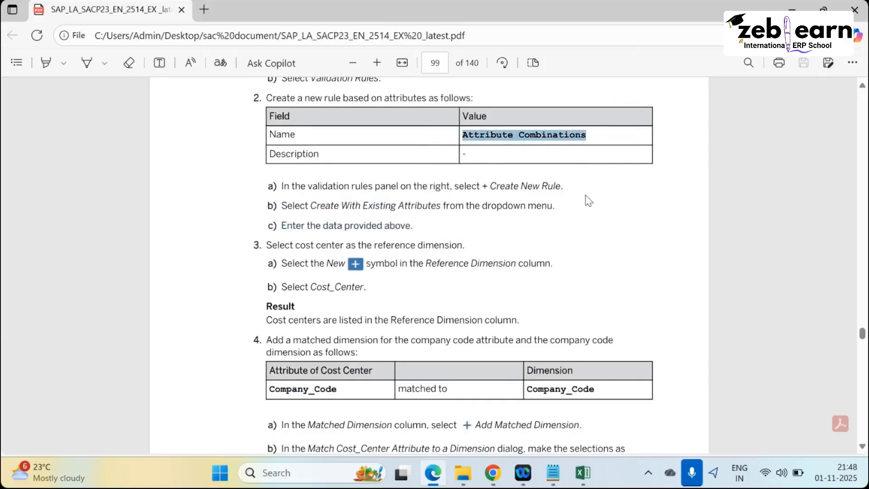
Paste 'Attribute Combinations' into both the rule's Name and Description fields.
key("alt+Tab")
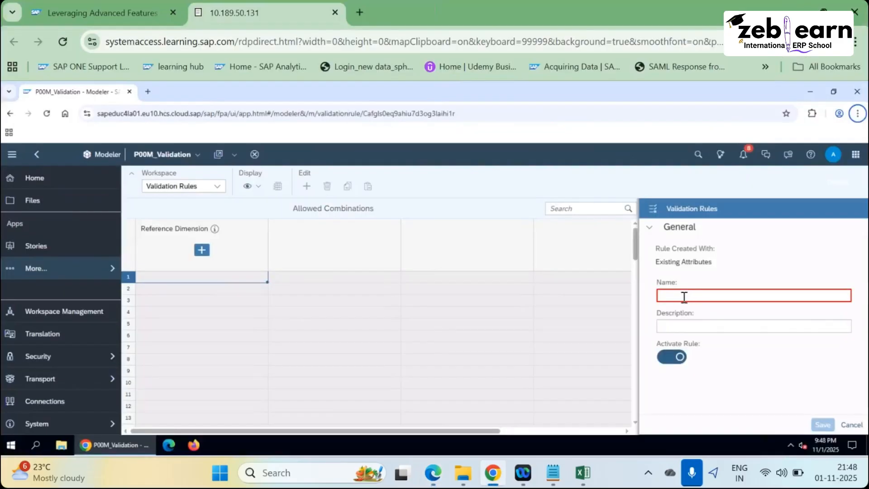
left_click(684, 297)
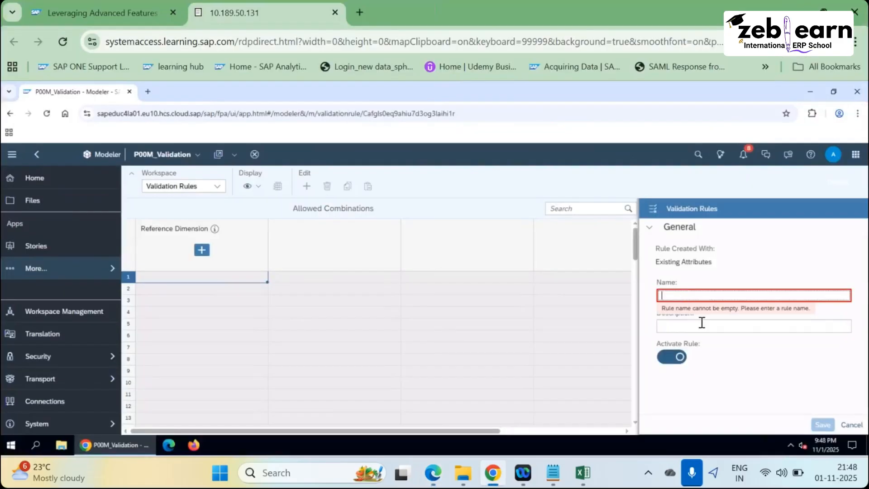
key("ctrl+v")
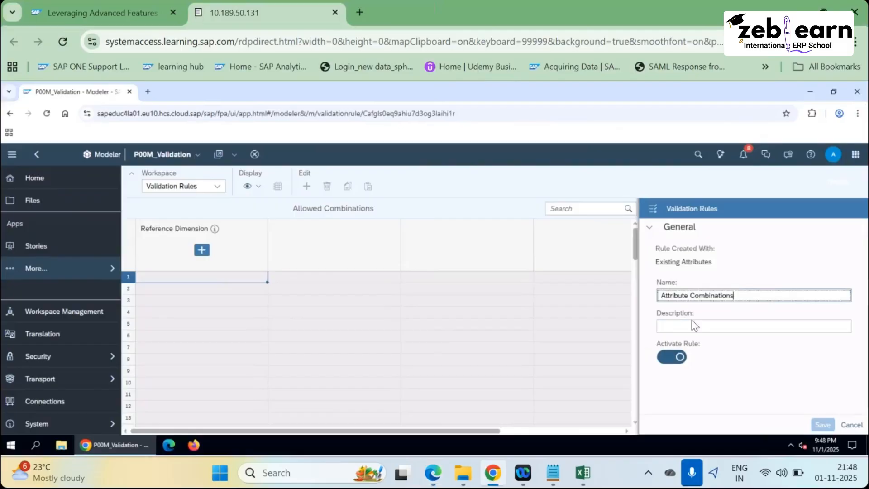
left_click(679, 325)
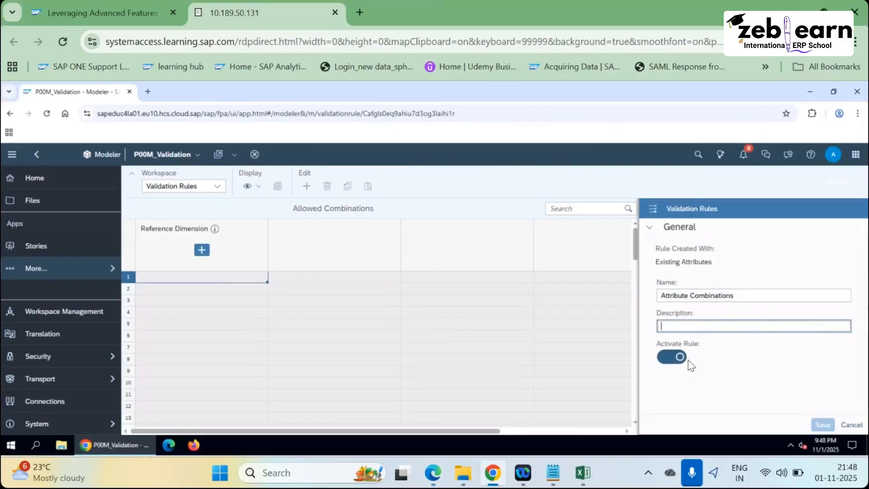
key("ctrl+v")
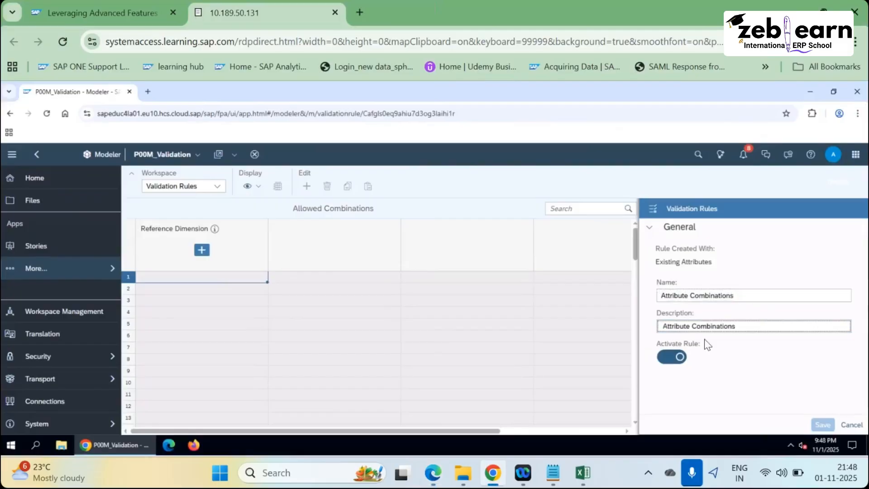
left_click(665, 326)
left_click(710, 272)
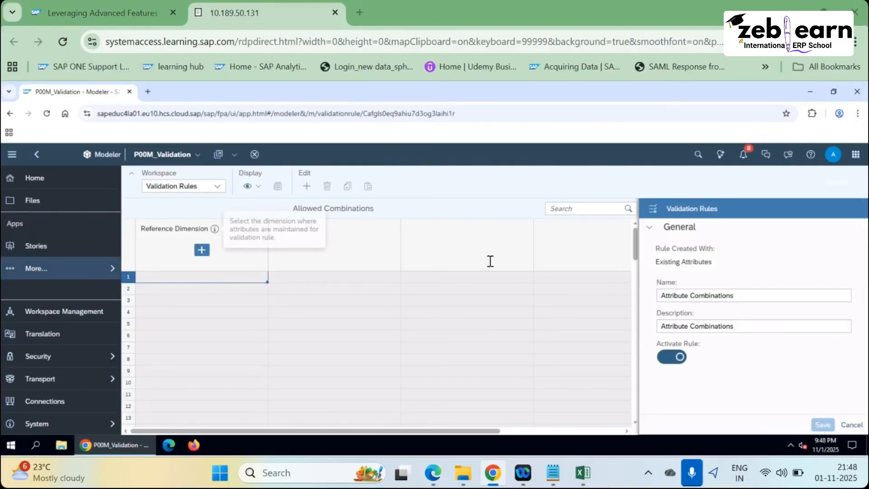
Read the guide's step on choosing the rule's reference dimension.
key("alt+Tab")
scroll(358, 349, "down", 3)
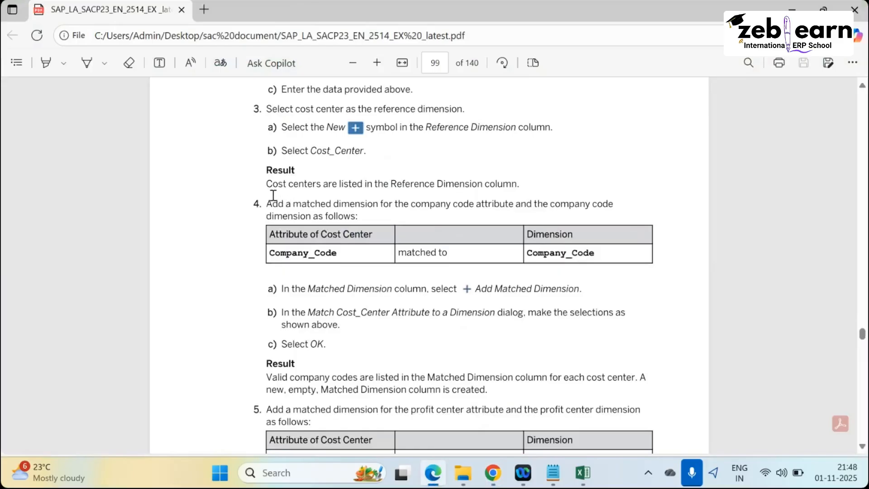
left_click_drag(326, 108, 516, 153)
left_click(363, 216)
Set Cost_Center as the rule's reference dimension.
key("alt+Tab")
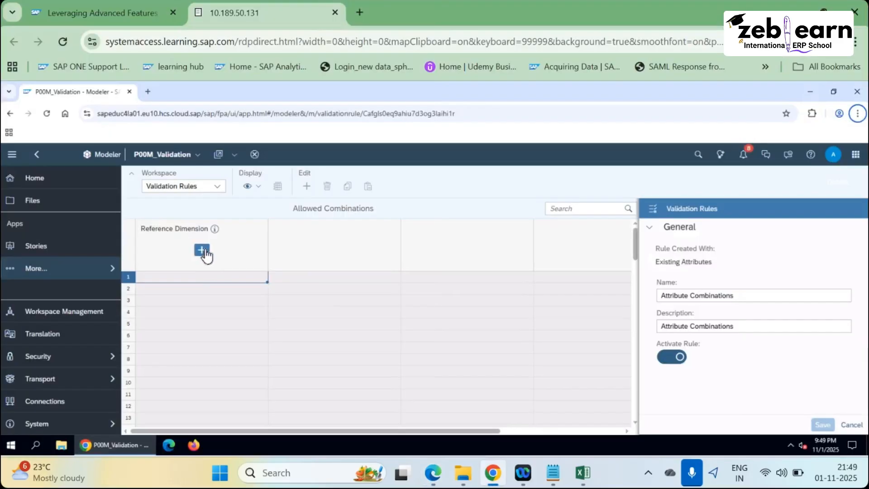
left_click(209, 278)
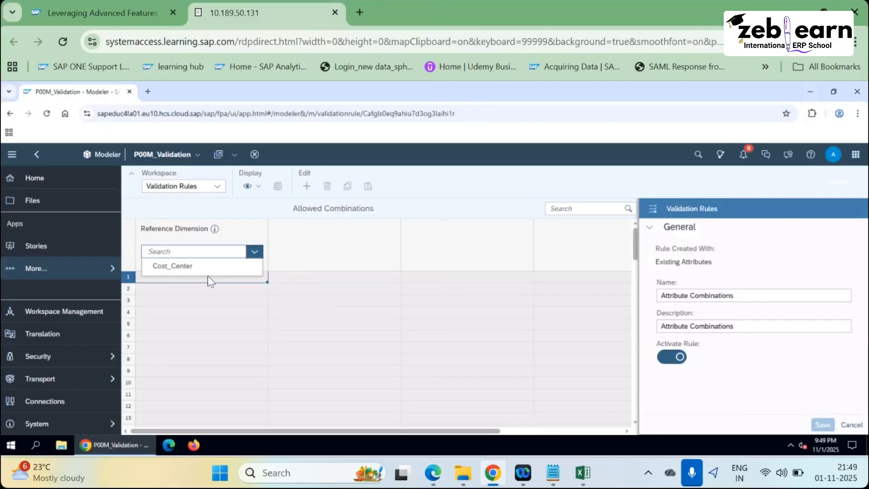
left_click(165, 266)
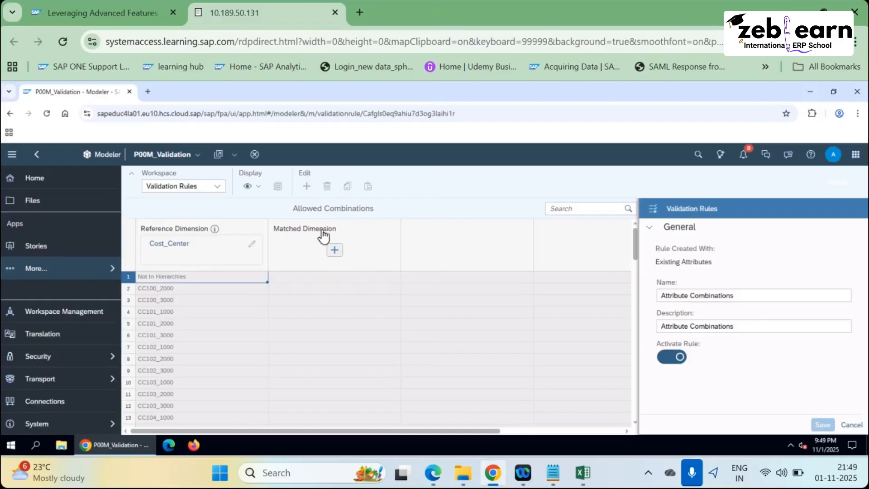
key("alt+Tab")
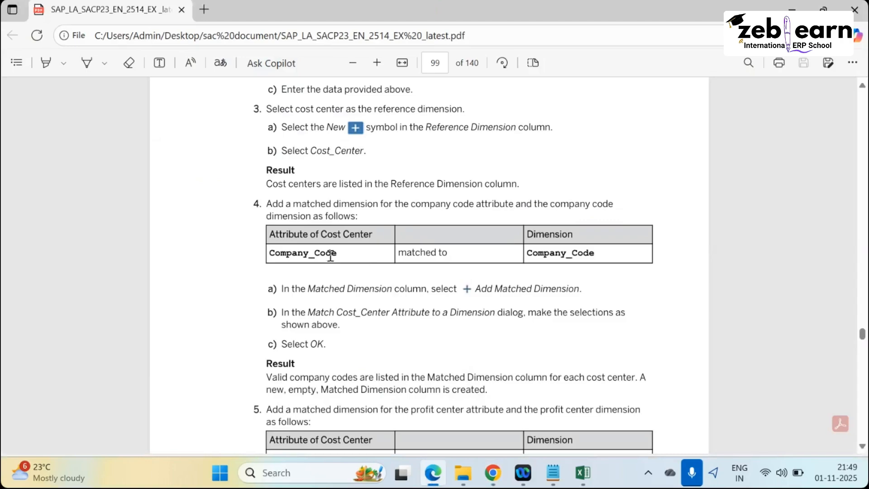
Add a matched dimension pairing Cost_Center's Company_Code attribute with the Company_Code dimension.
left_click_drag(277, 253, 459, 292)
key("alt+Tab")
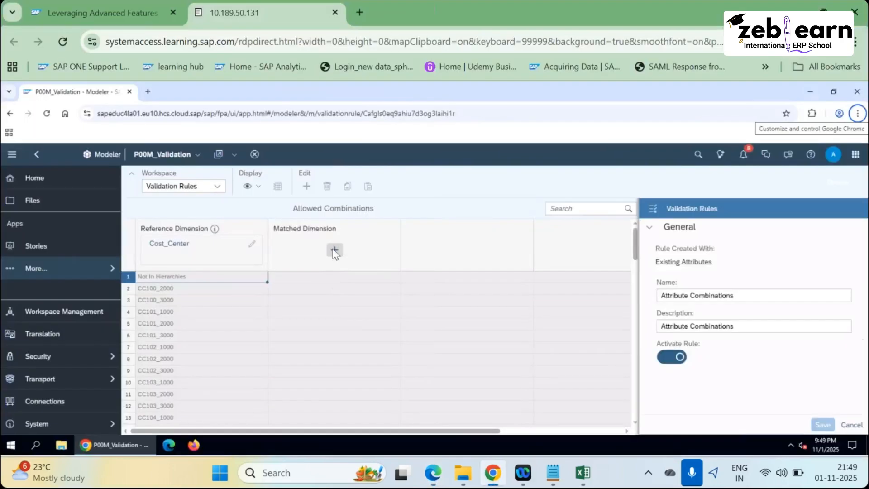
left_click(335, 252)
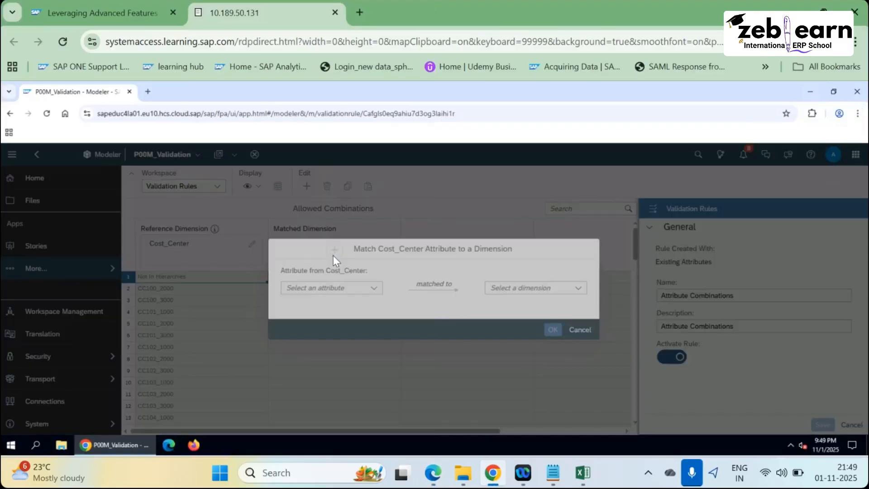
left_click(370, 288)
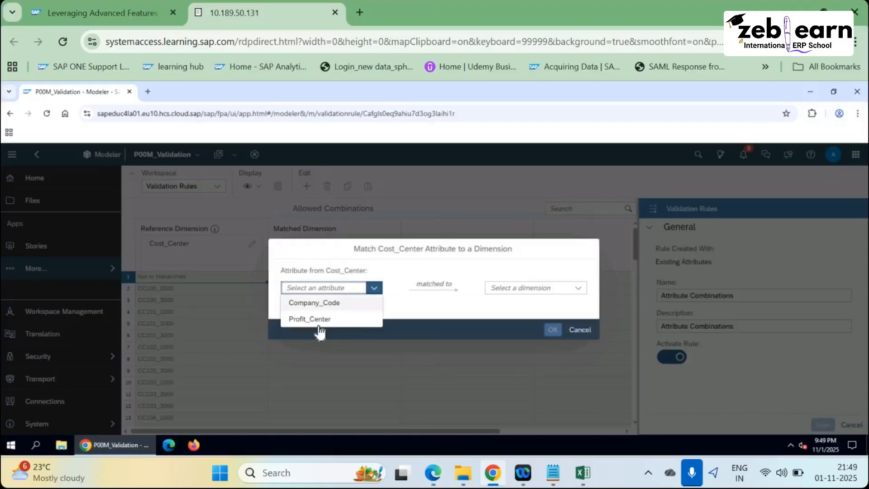
left_click(320, 304)
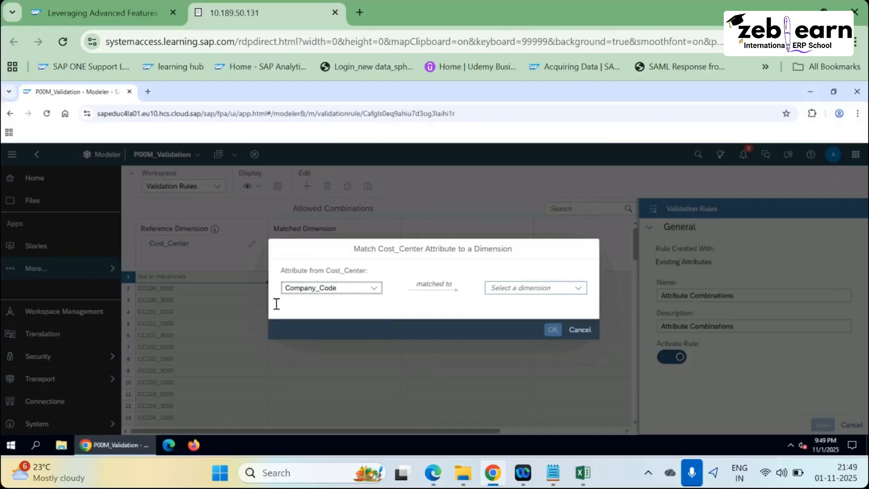
key("Tab")
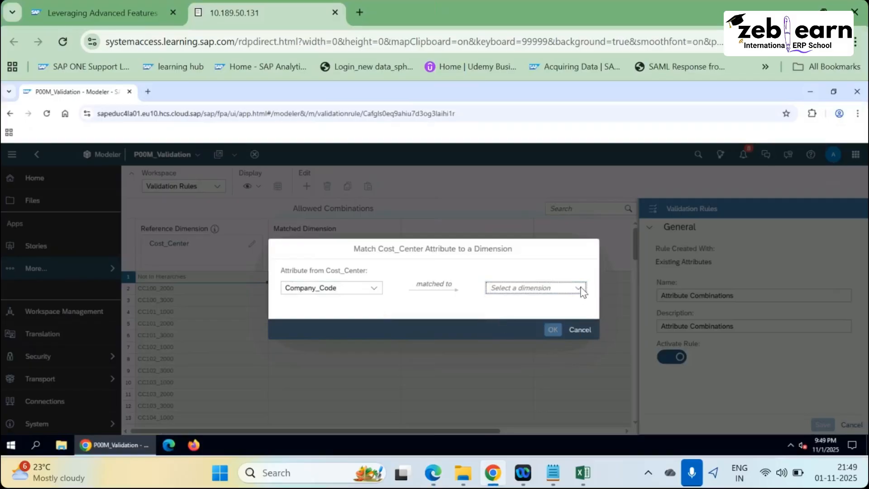
left_click(579, 293)
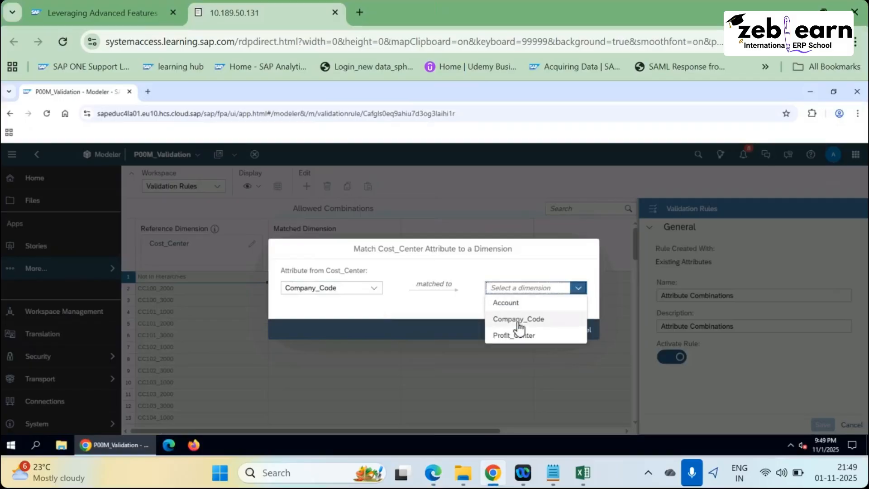
left_click(519, 322)
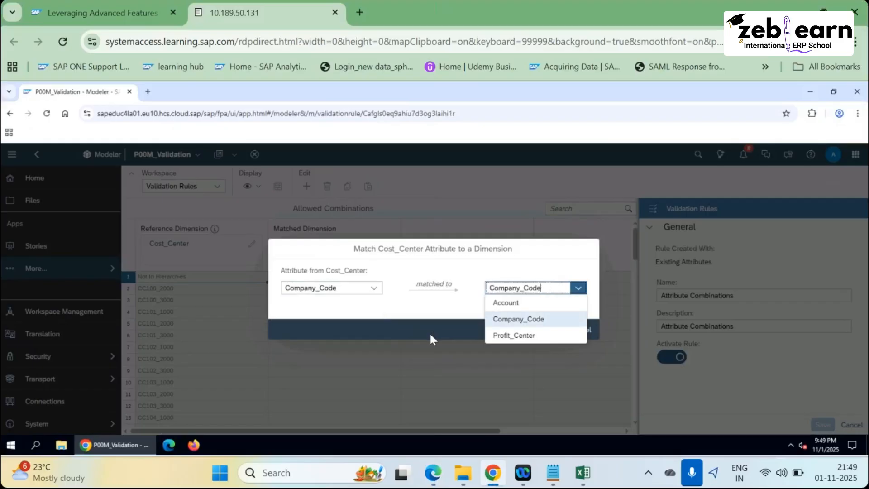
left_click(404, 322)
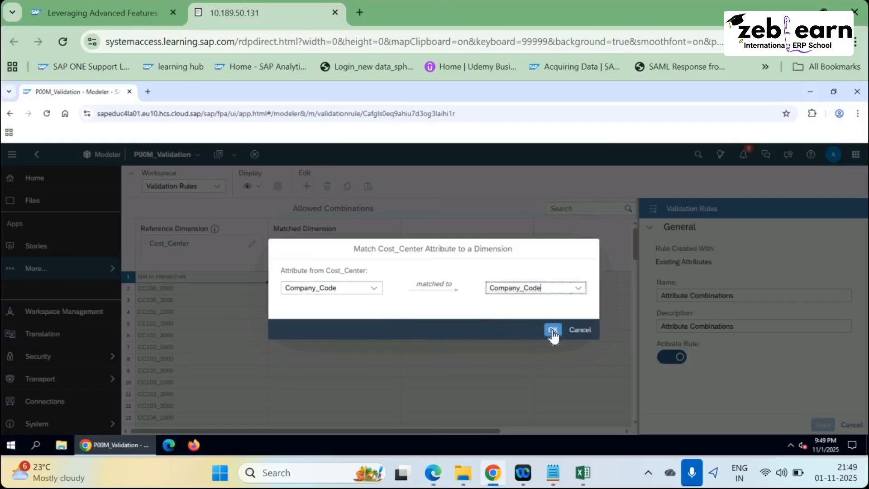
left_click(550, 331)
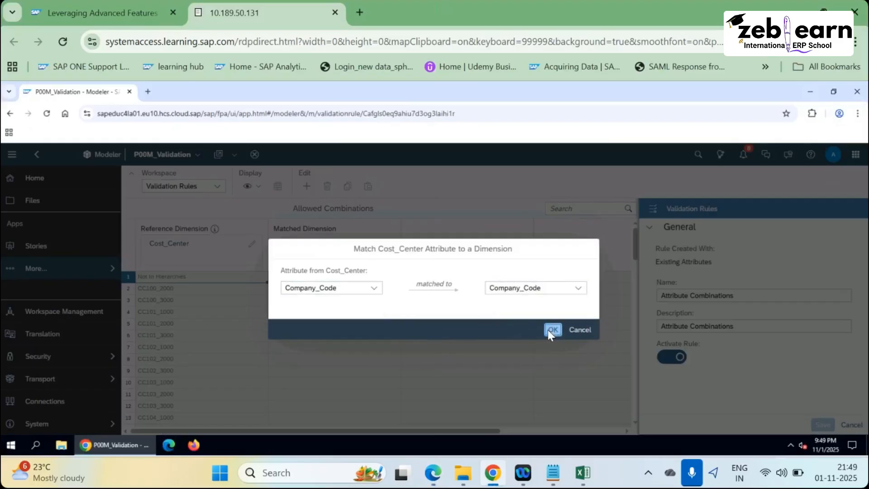
left_click(552, 330)
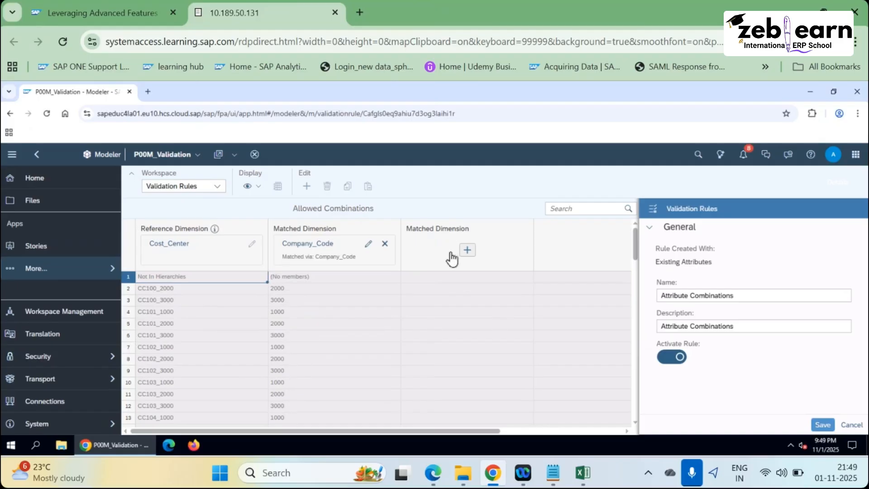
key("alt+Tab")
scroll(383, 313, "down", 3)
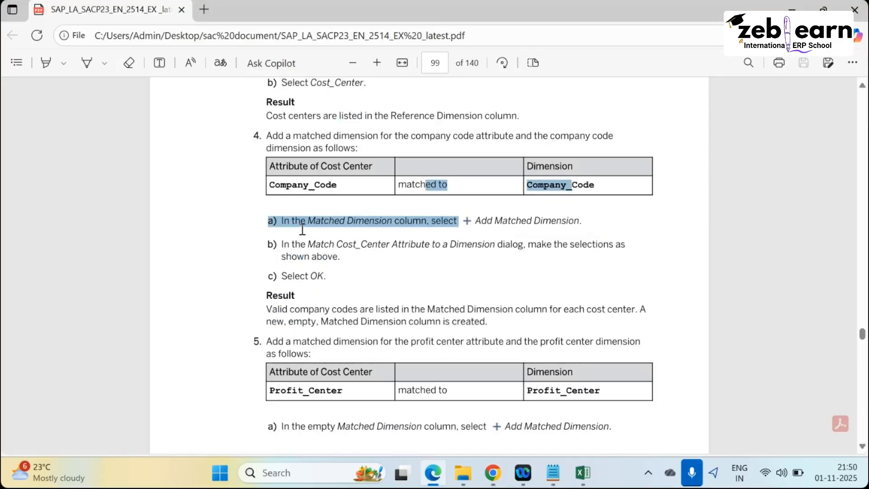
left_click(302, 226)
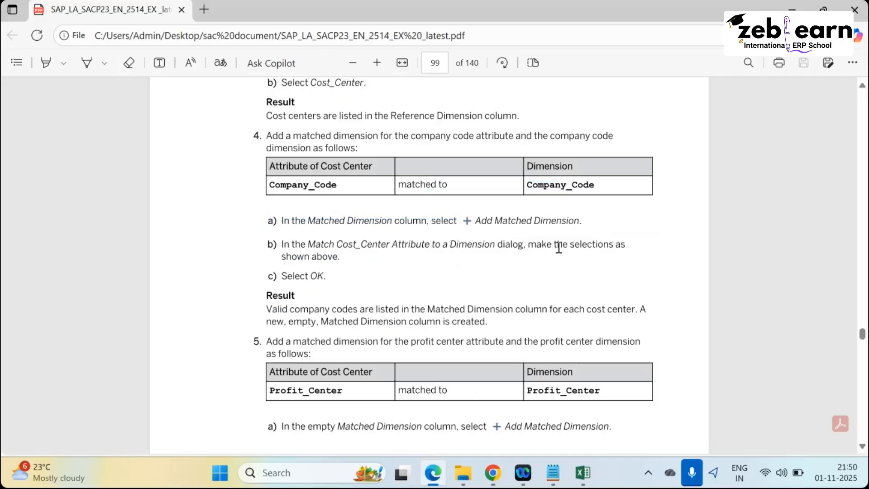
left_click_drag(558, 247, 626, 244)
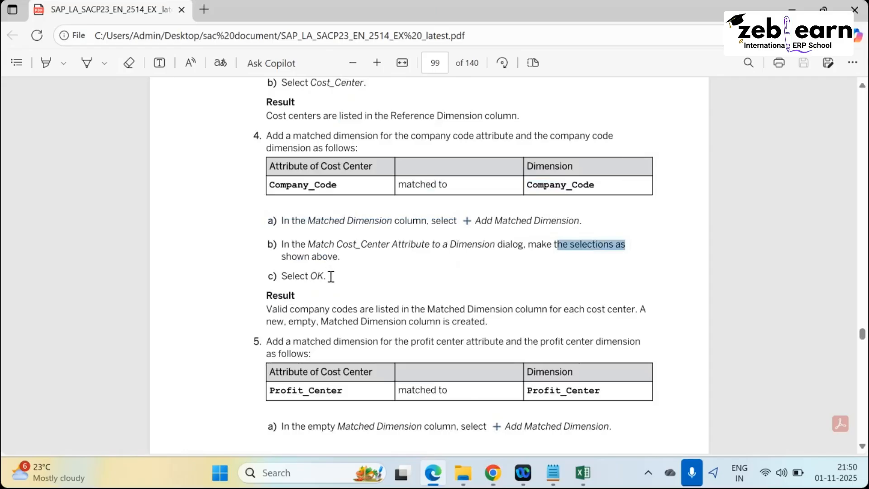
scroll(331, 307, "down", 1)
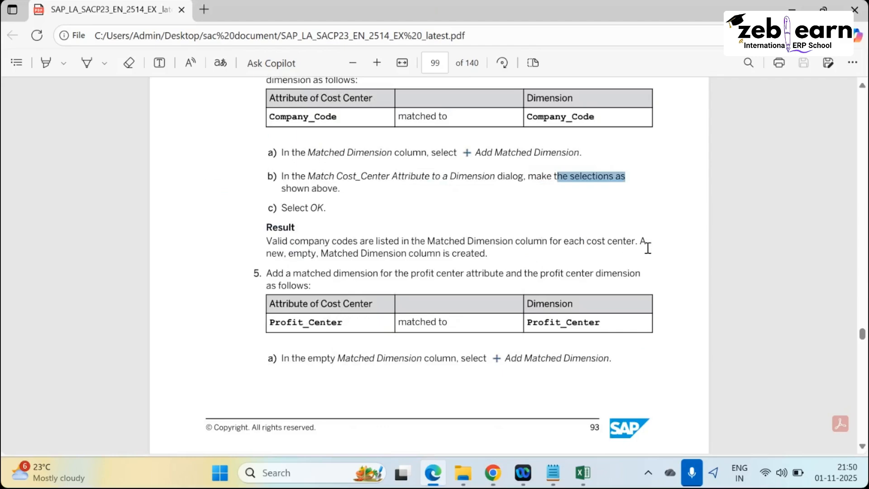
key("alt+Tab")
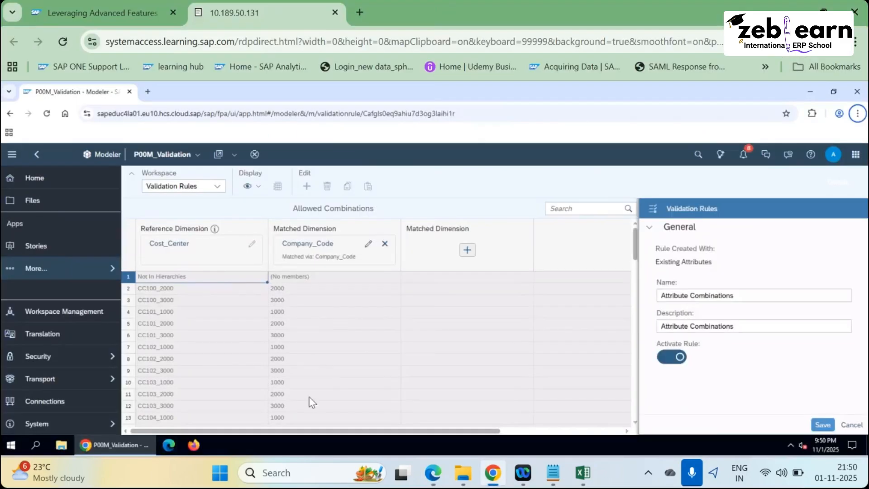
scroll(308, 394, "down", 1)
scroll(303, 399, "up", 6)
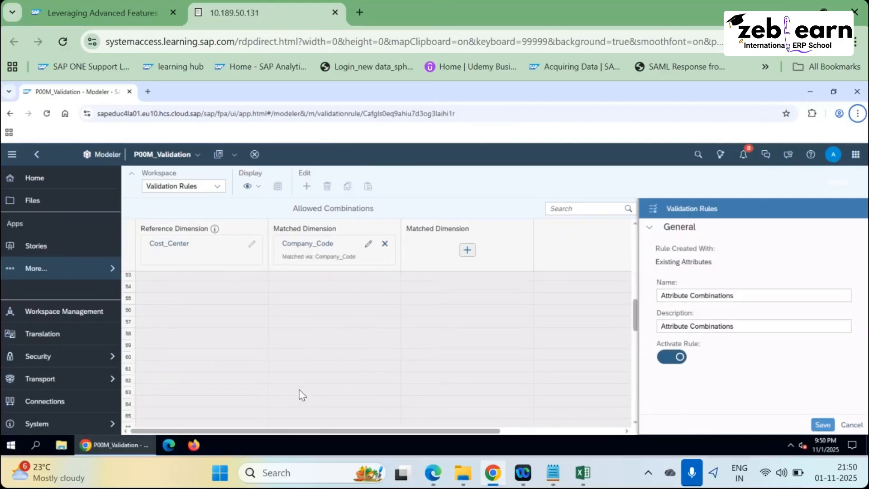
scroll(302, 387, "up", 2)
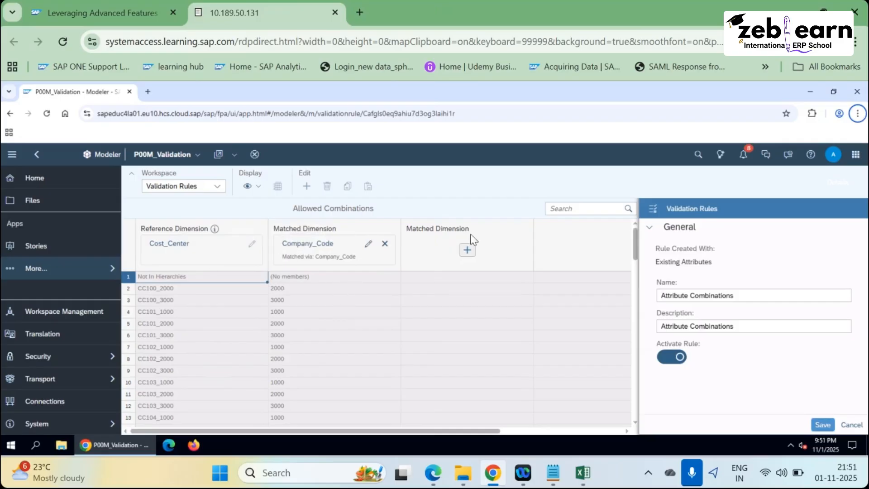
key("alt+Tab")
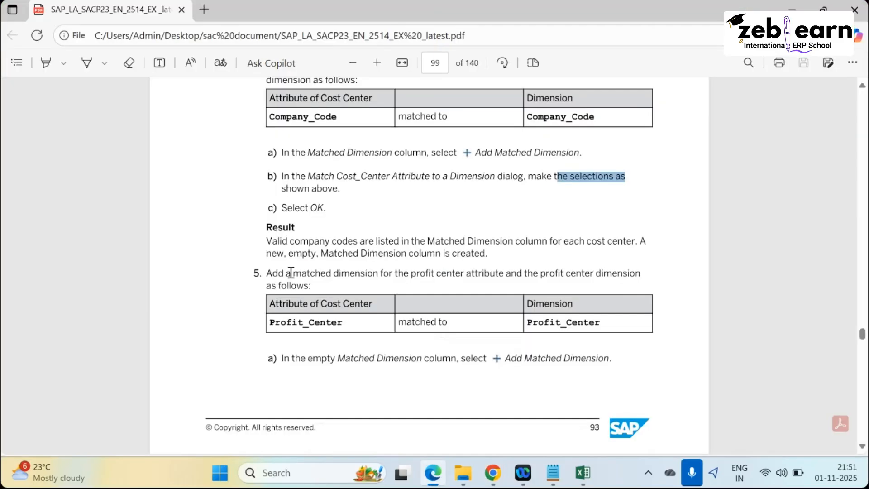
left_click_drag(274, 274, 312, 287)
left_click(298, 288)
scroll(312, 326, "down", 1)
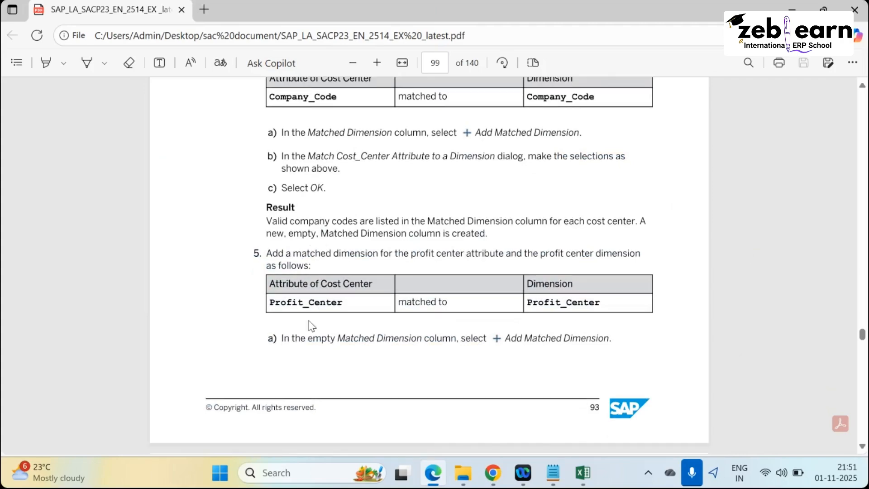
scroll(312, 326, "down", 2)
scroll(317, 249, "up", 5)
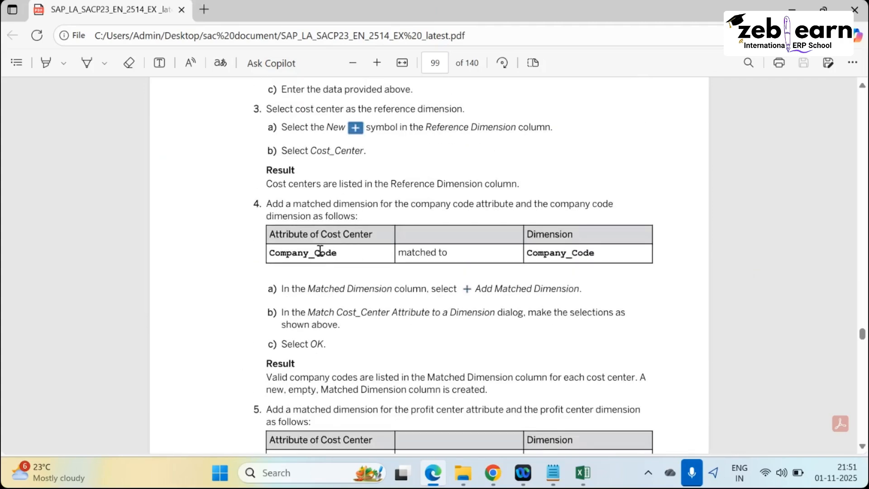
scroll(320, 250, "down", 3)
scroll(301, 242, "down", 2)
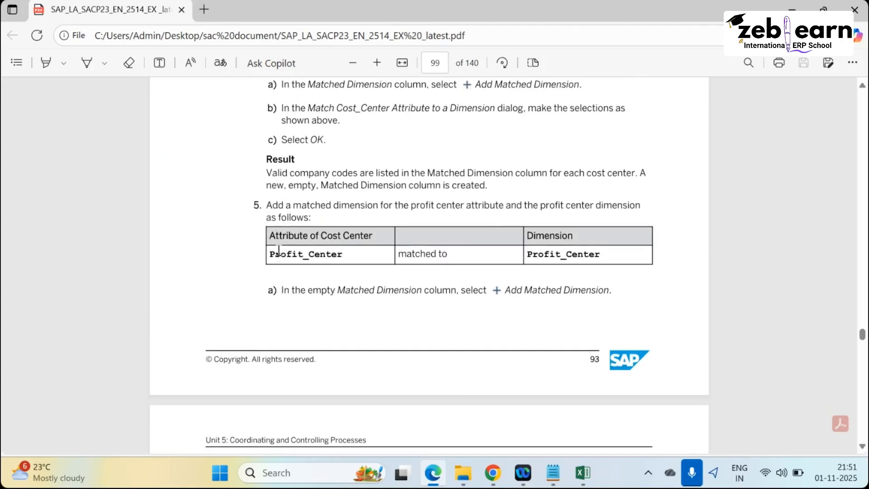
left_click_drag(278, 251, 367, 273)
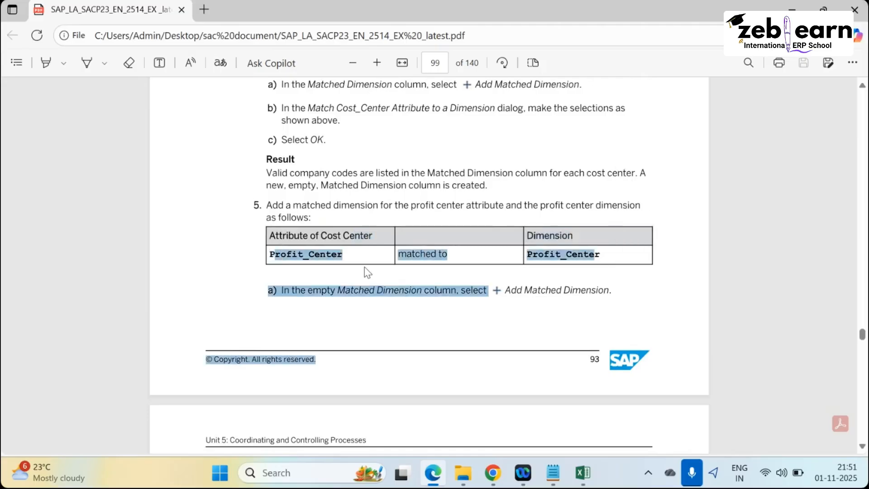
left_click(336, 239)
key("alt+Tab")
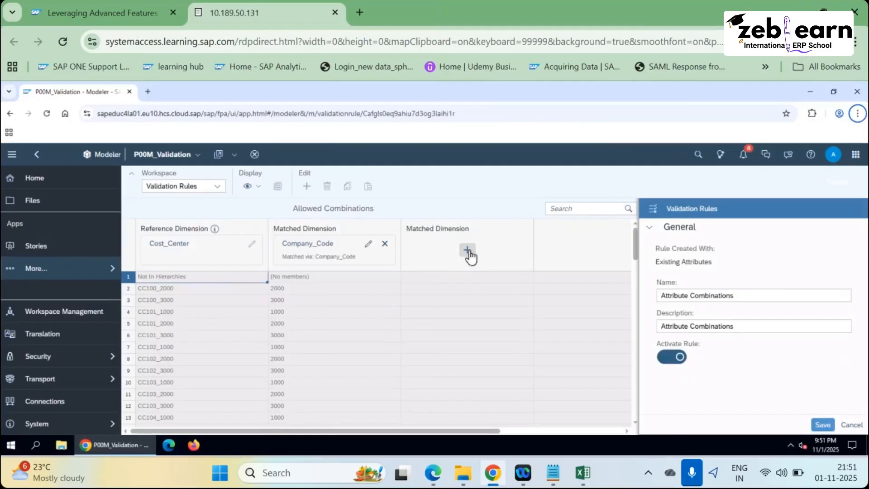
Match Cost_Center's Profit_Center attribute to the Profit_Center dimension as a second matched dimension.
left_click(467, 251)
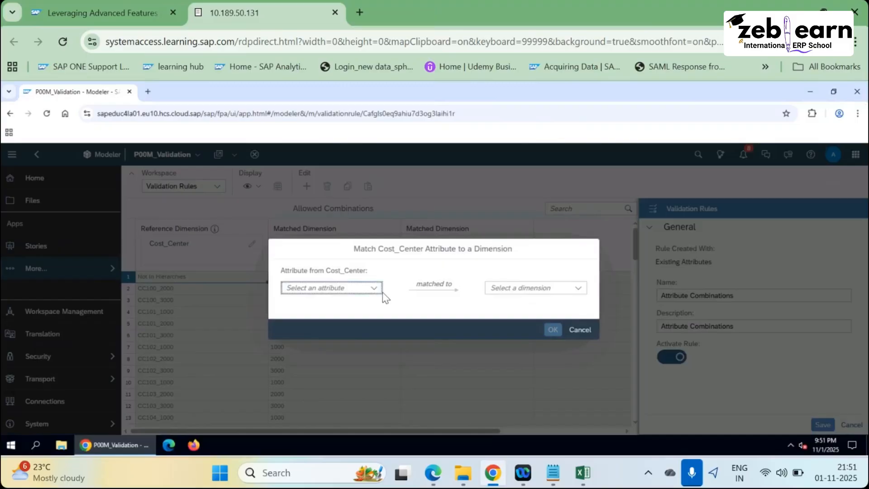
left_click(374, 288)
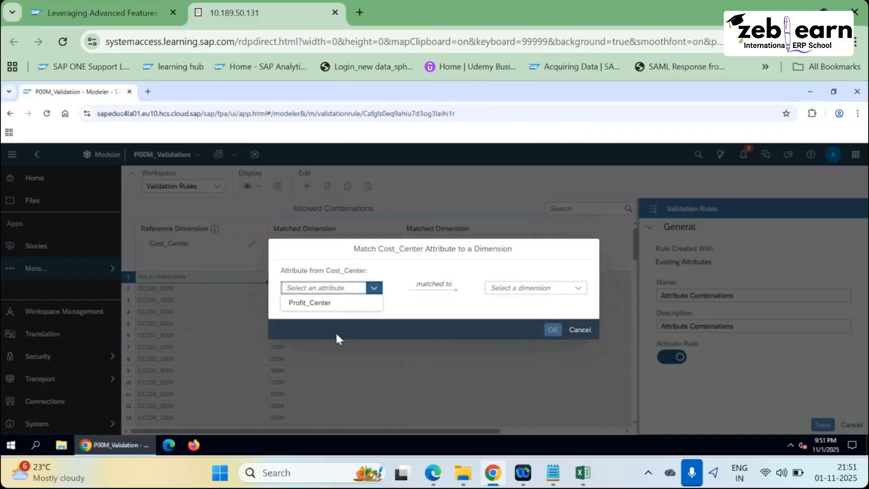
left_click(308, 308)
left_click(579, 289)
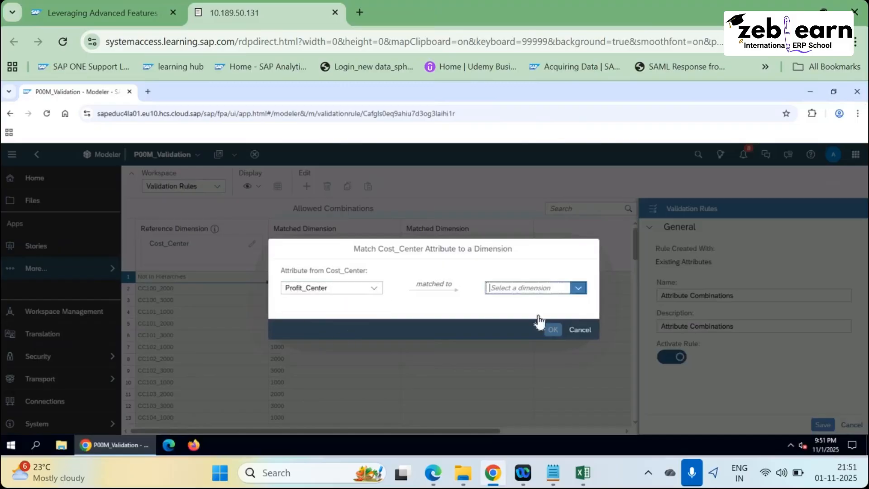
left_click(541, 322)
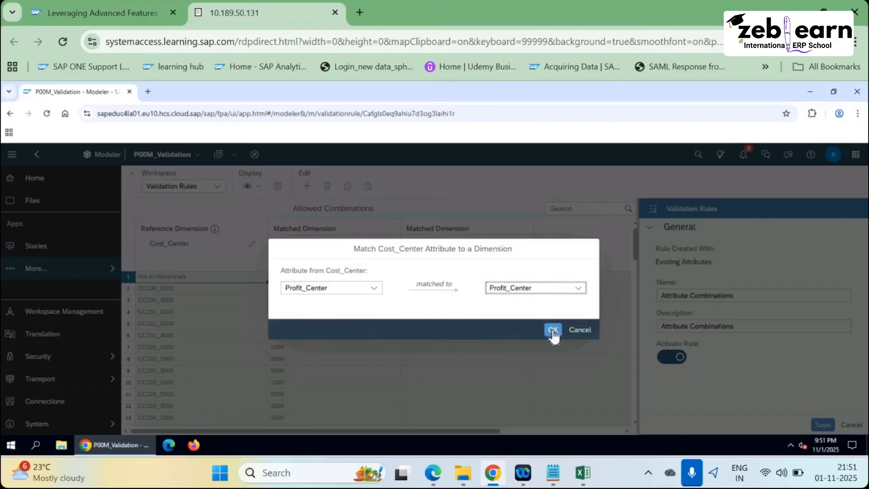
left_click(552, 331)
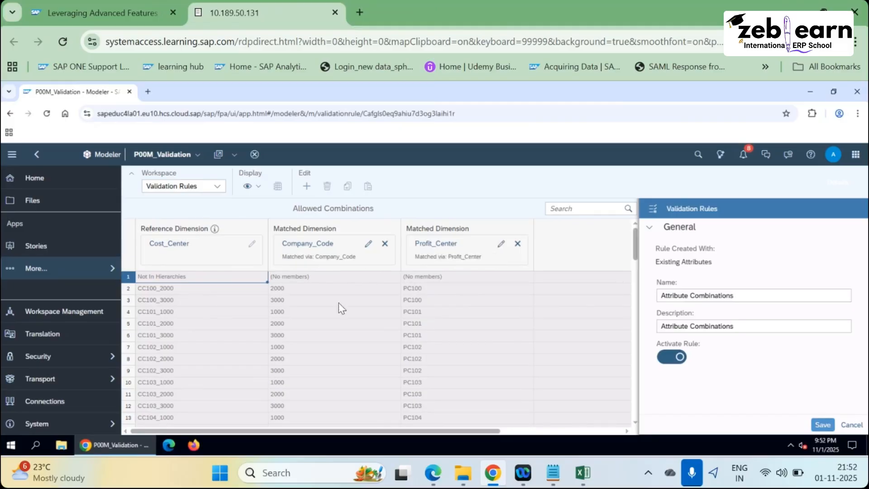
Review the guide's remaining instructions for the Attribute Combinations rule.
scroll(352, 336, "down", 10)
scroll(351, 333, "up", 10)
key("alt+Tab")
scroll(302, 297, "down", 1)
scroll(299, 290, "down", 8)
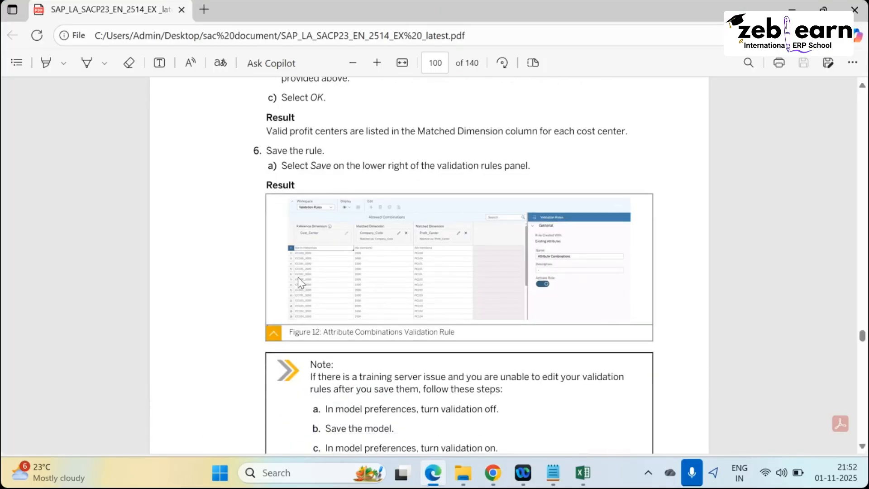
scroll(298, 277, "up", 4)
scroll(295, 349, "down", 2)
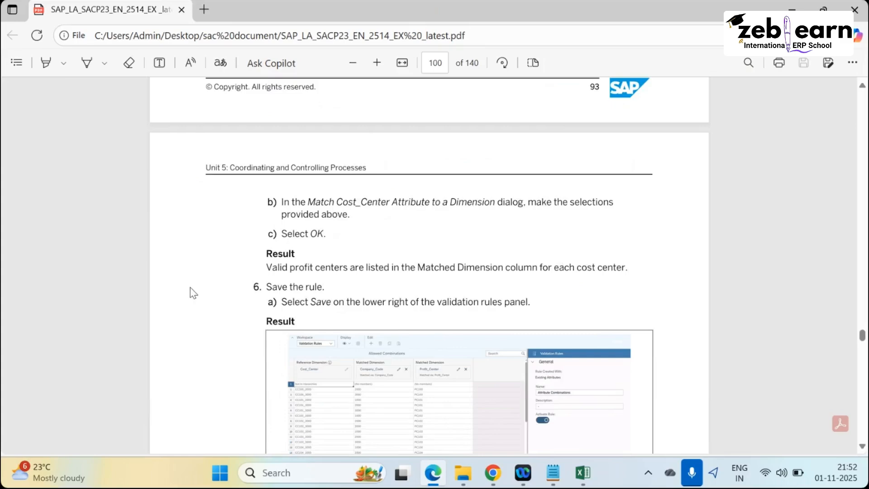
scroll(191, 289, "down", 4)
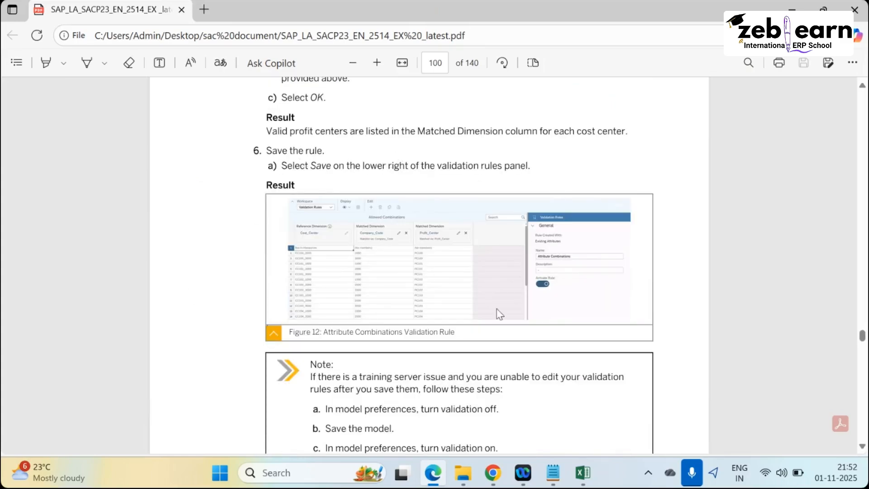
Save the Attribute Combinations validation rule, then bring up Task 5 in the guide.
key("alt+Tab")
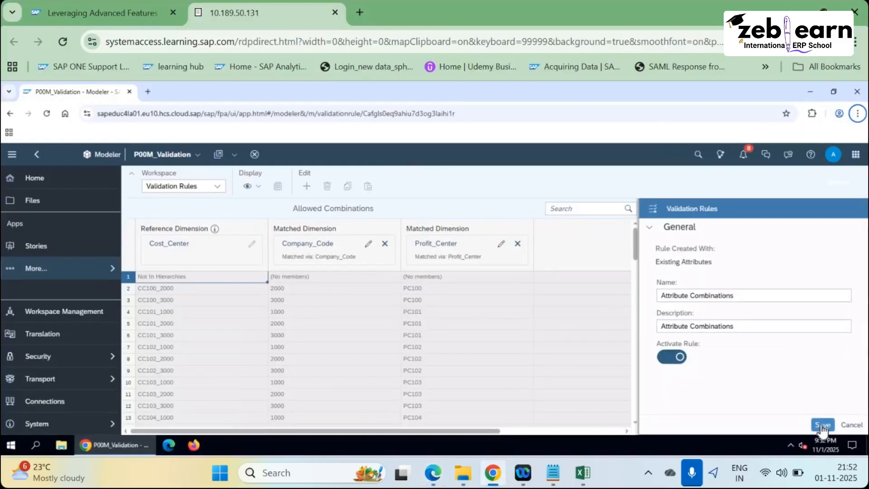
left_click(823, 426)
key("alt+Tab")
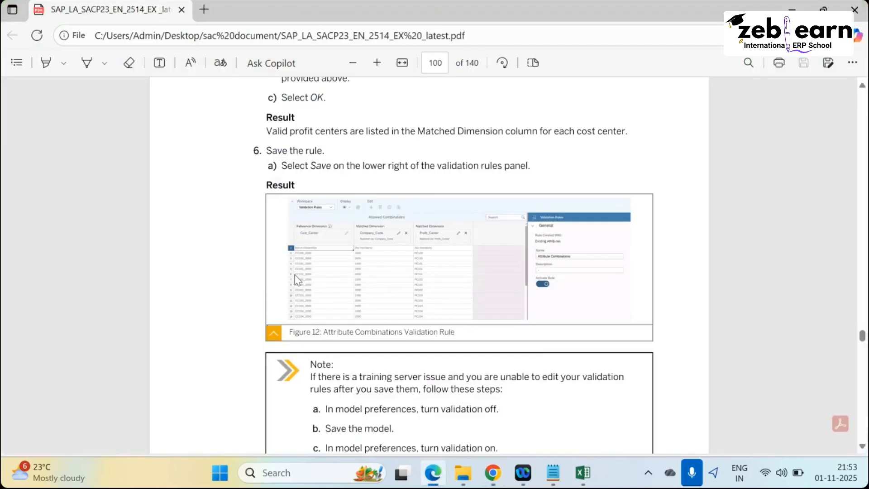
scroll(306, 283, "down", 5)
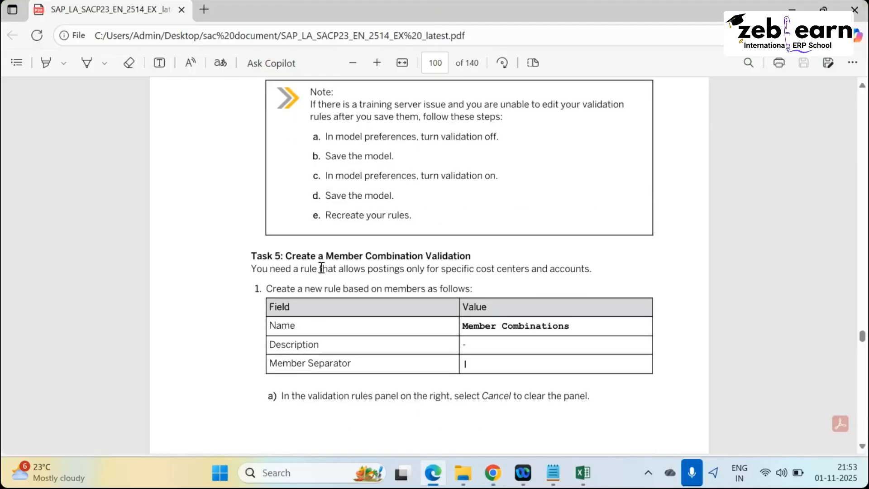
Cancel the rule editor, switch to the Model Structure workspace, and save the model.
scroll(292, 267, "up", 3)
scroll(388, 178, "up", 3)
scroll(382, 314, "down", 2)
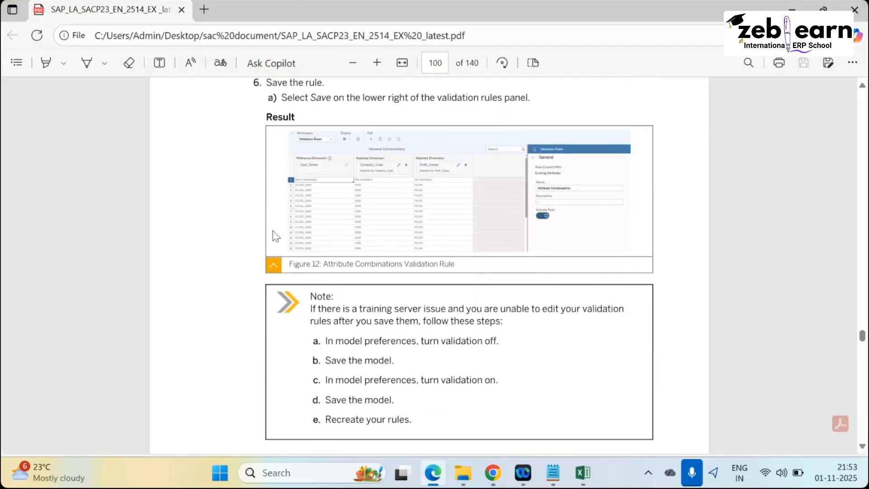
key("alt+Tab")
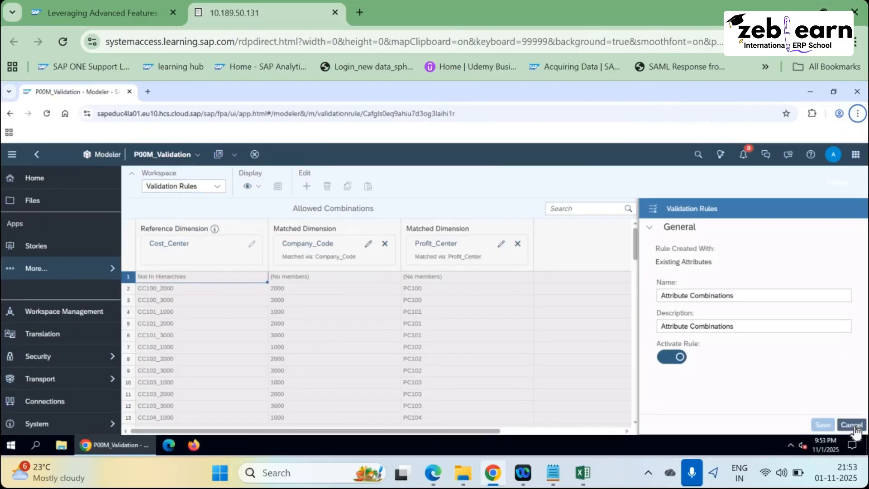
left_click(852, 425)
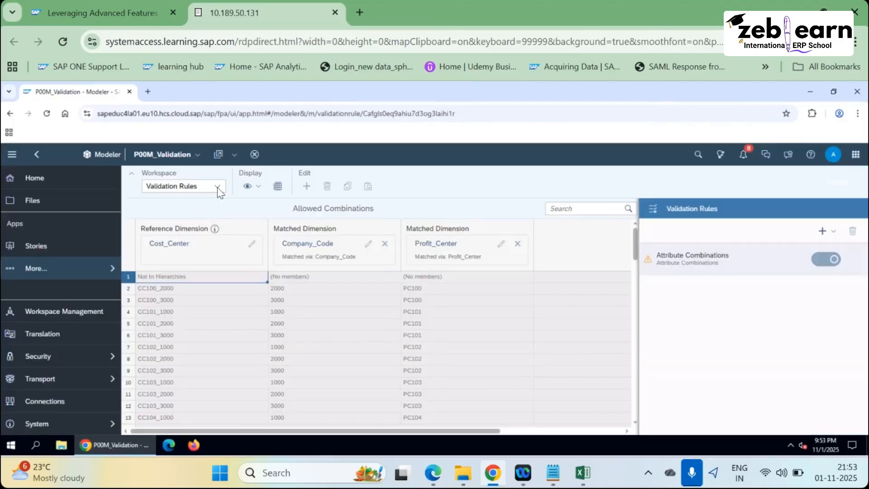
left_click(218, 186)
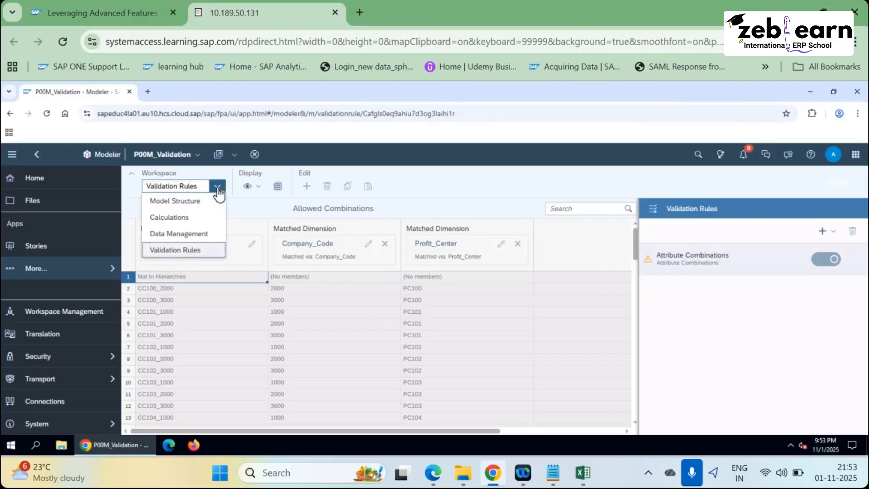
left_click(175, 200)
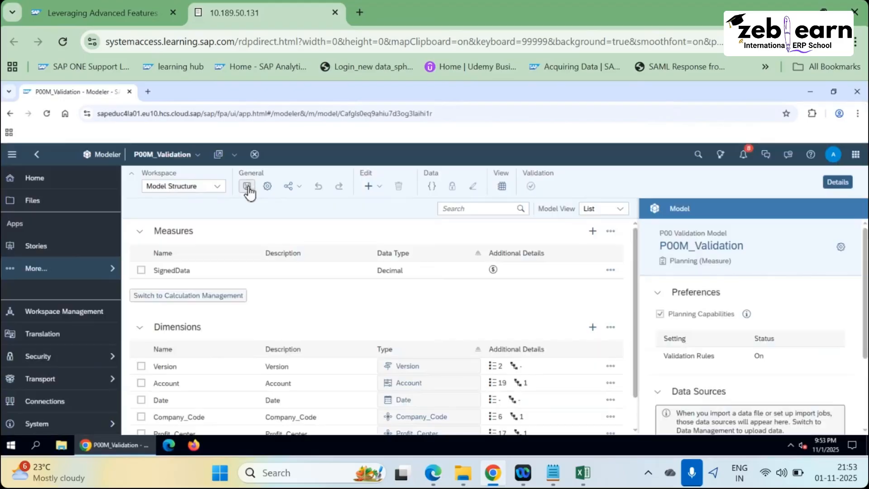
left_click(247, 188)
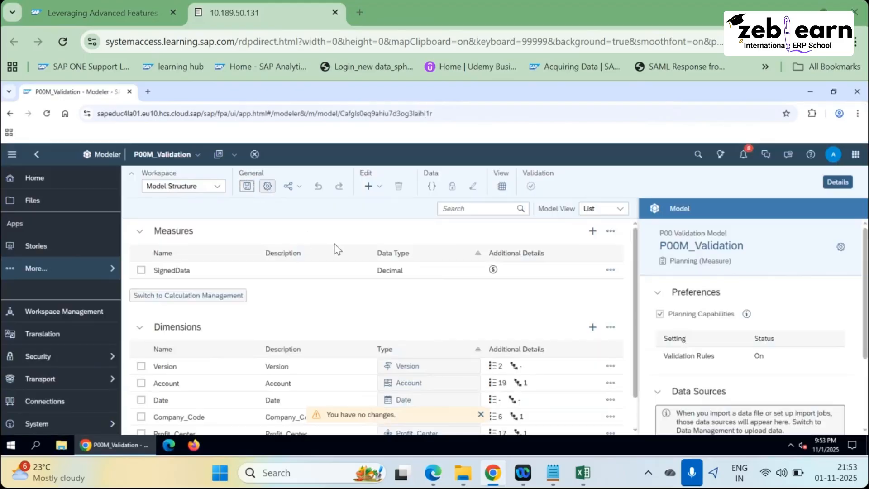
Read ahead in the exercise guide, then return to the modeler.
key("alt+Tab")
scroll(300, 233, "down", 4)
scroll(303, 233, "up", 3)
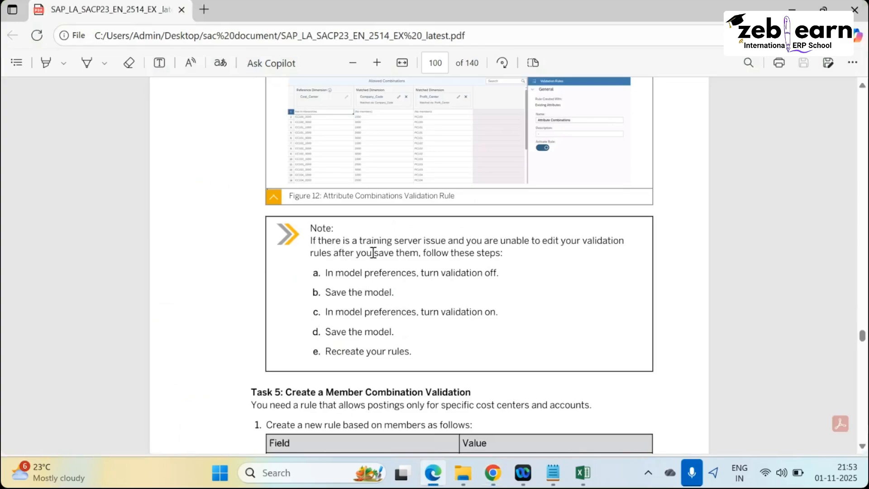
scroll(399, 310, "down", 3)
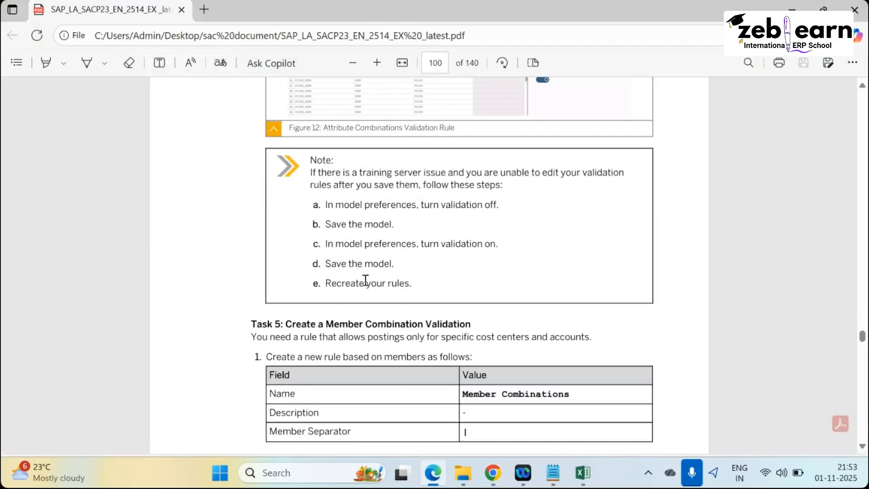
left_click_drag(410, 284, 312, 204)
scroll(342, 203, "down", 3)
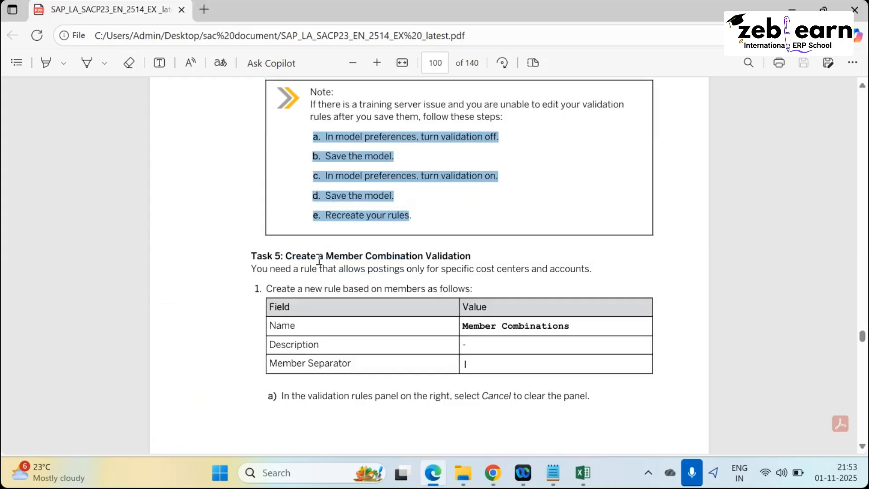
scroll(323, 252, "up", 5)
scroll(323, 254, "down", 2)
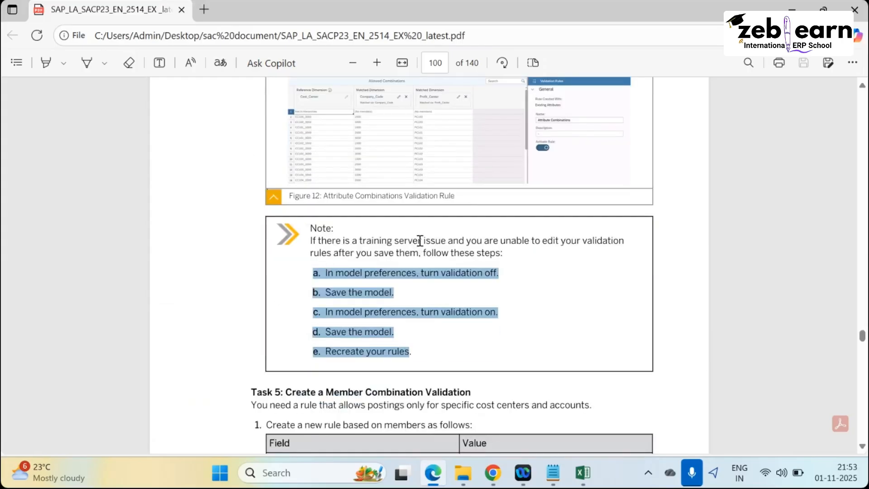
key("alt+Tab")
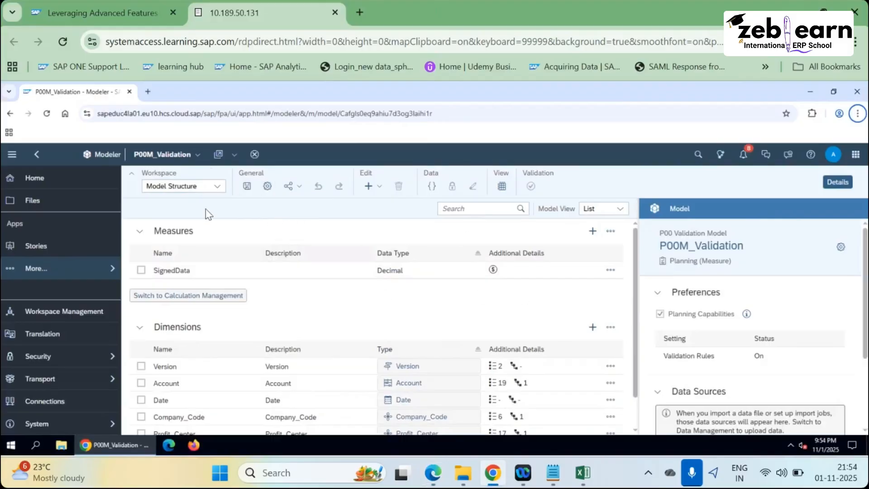
Return to the Validation Rules workspace and select the Attribute Combinations rule.
left_click(218, 187)
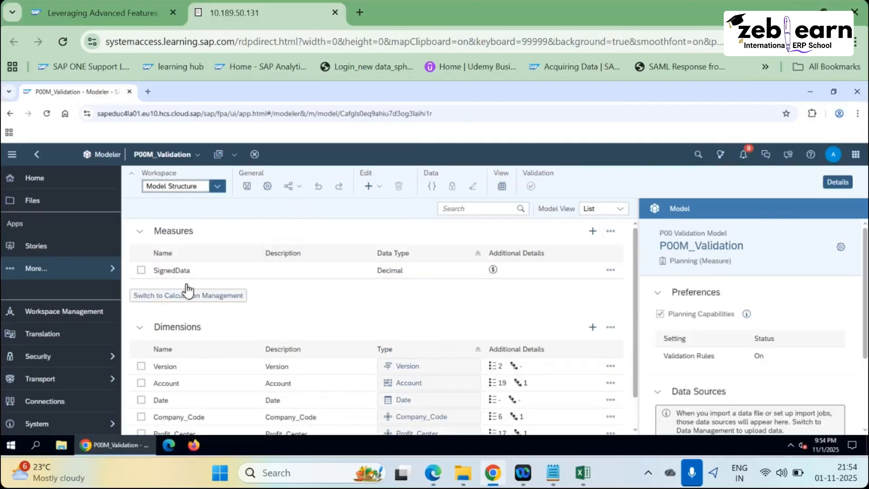
left_click(184, 256)
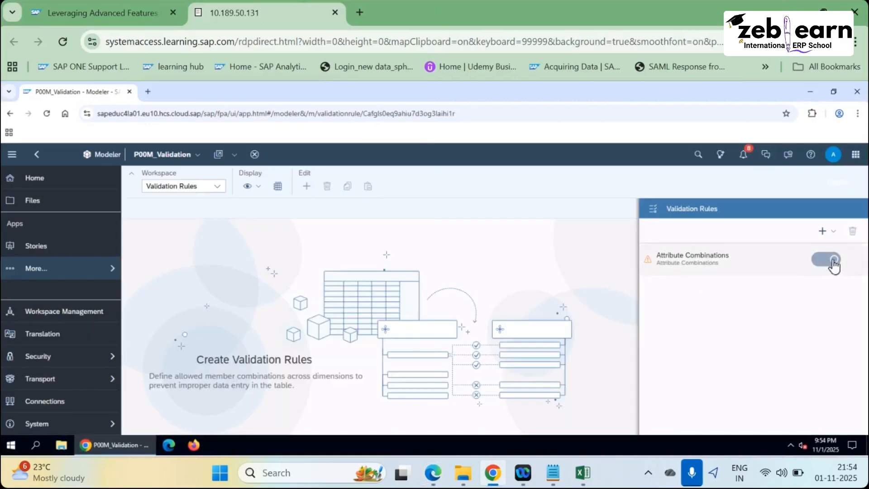
left_click(832, 265)
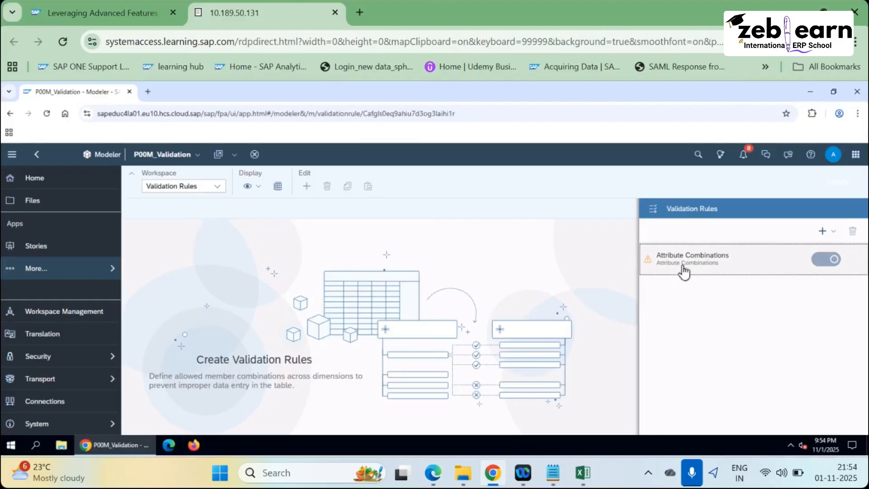
mouse_move(814, 270)
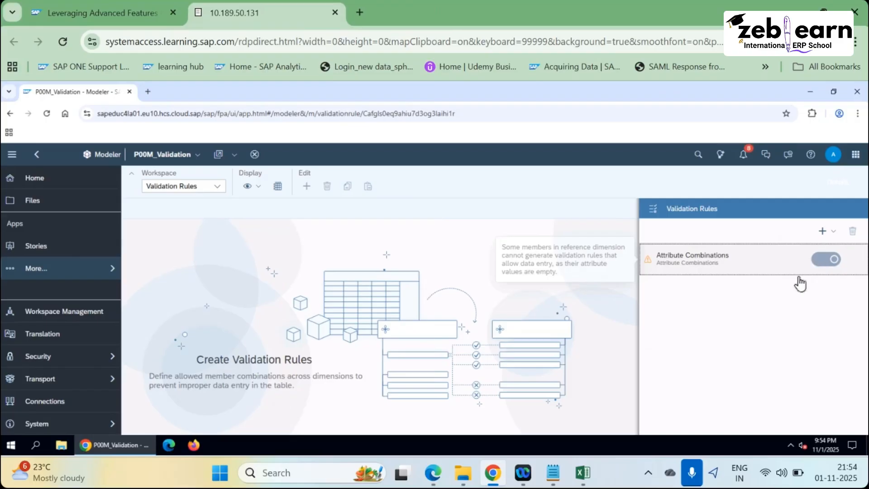
Locate the Task 5 heading in the guide, then return to the modeler.
key("alt+Tab")
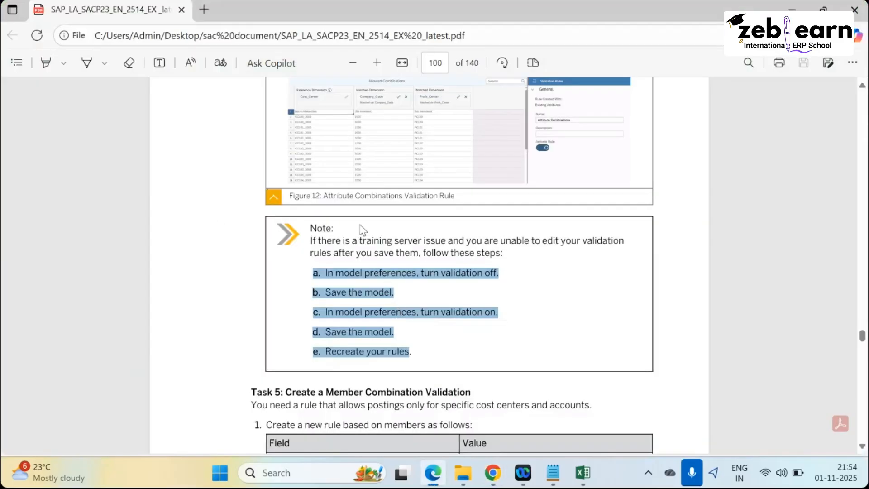
scroll(306, 331, "down", 5)
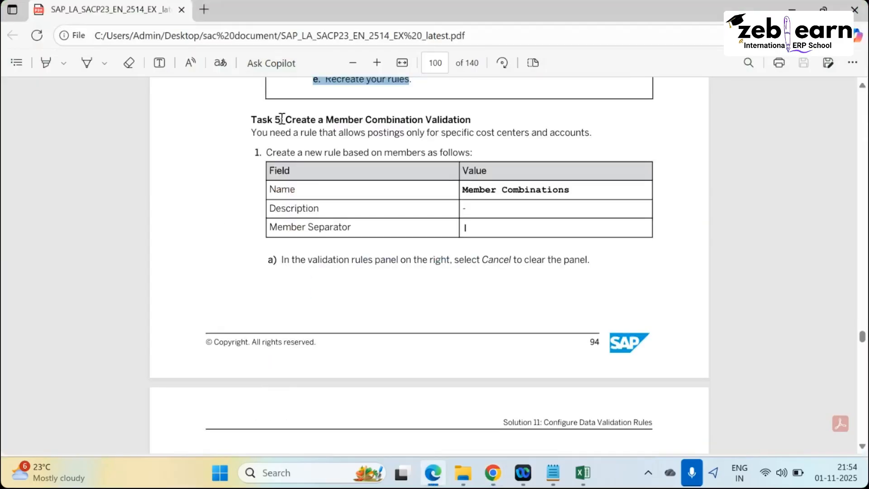
left_click_drag(281, 119, 526, 133)
key("alt+Tab")
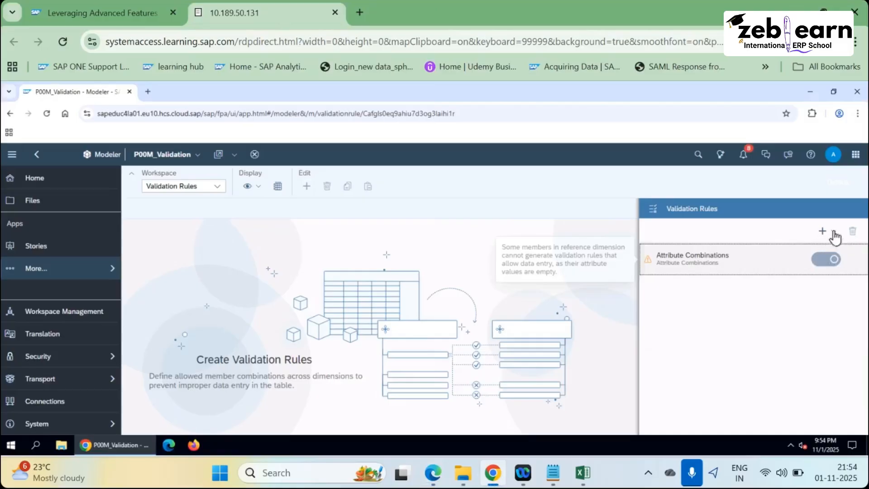
Create a new member-based validation rule named 'Member Combinations' with the same description.
left_click(824, 230)
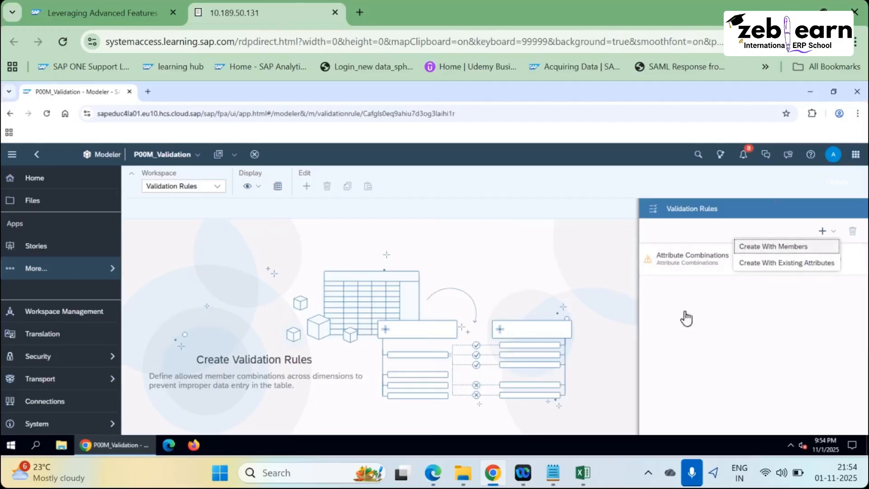
left_click(743, 247)
key("alt+Tab")
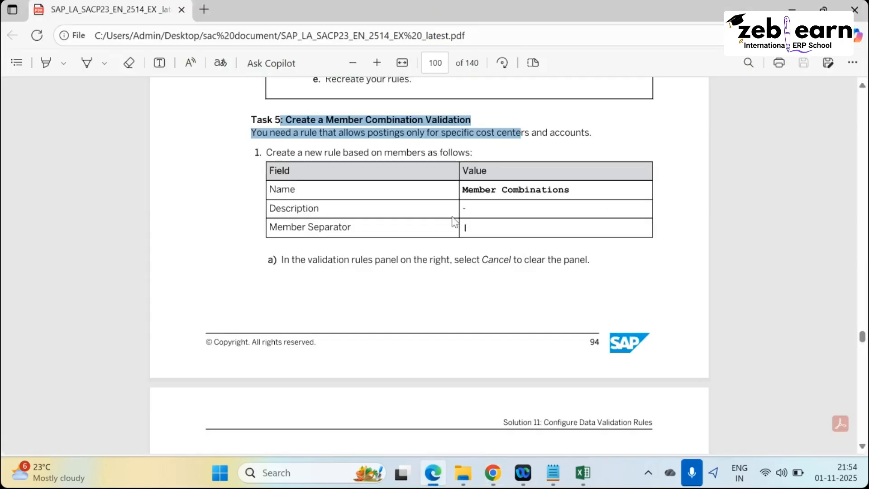
left_click_drag(462, 189, 574, 189)
key("ctrl+c")
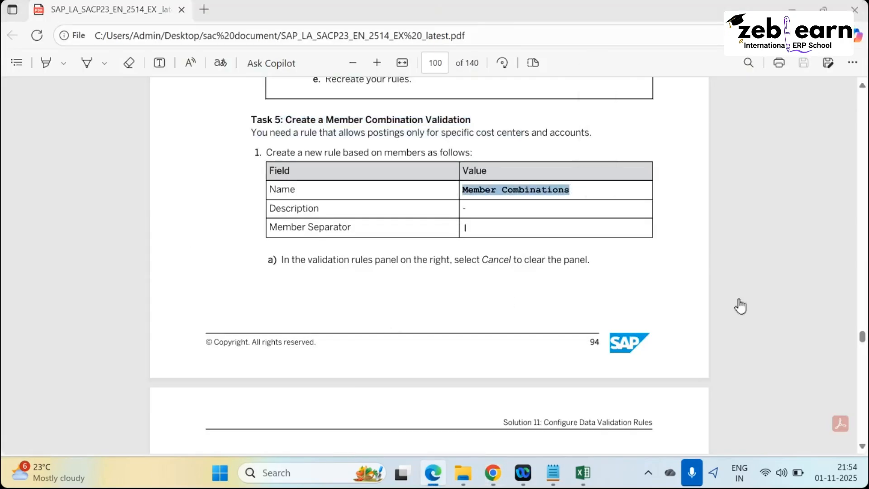
key("alt+Tab")
left_click(678, 296)
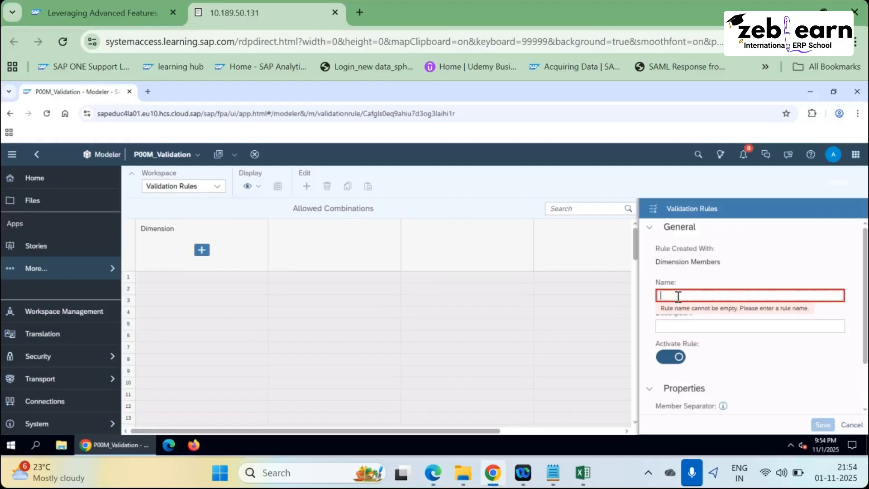
key("ctrl+v")
left_click(670, 326)
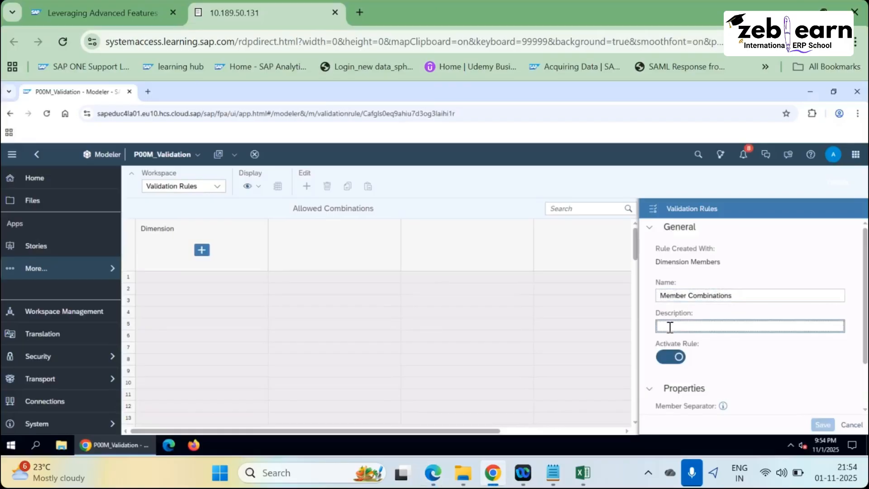
key("ctrl+v")
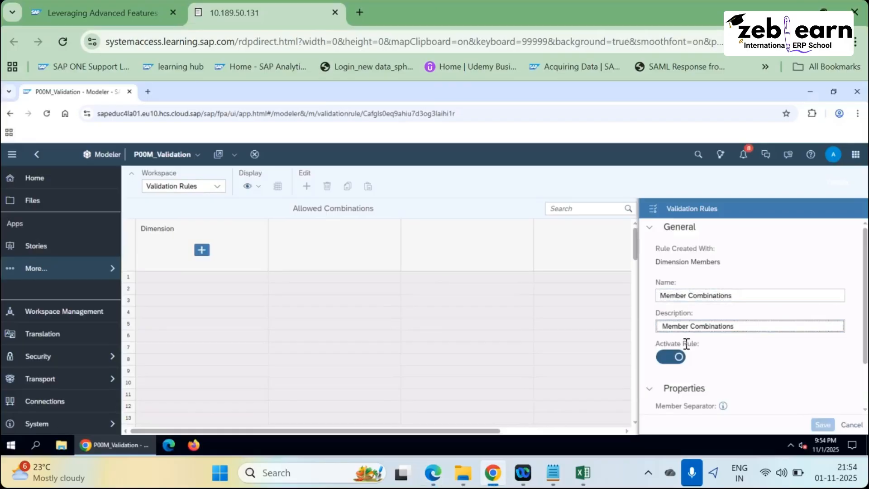
Set the rule's member separator to the vertical bar |.
key("alt+Tab")
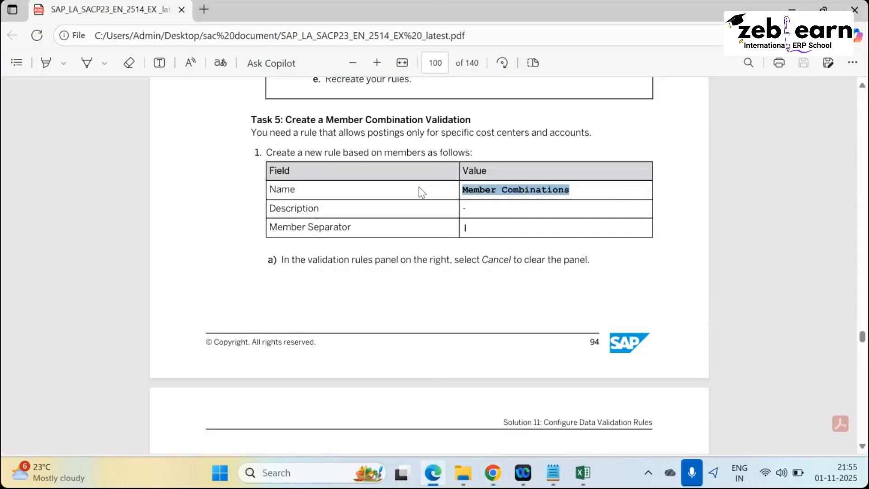
scroll(275, 265, "down", 3)
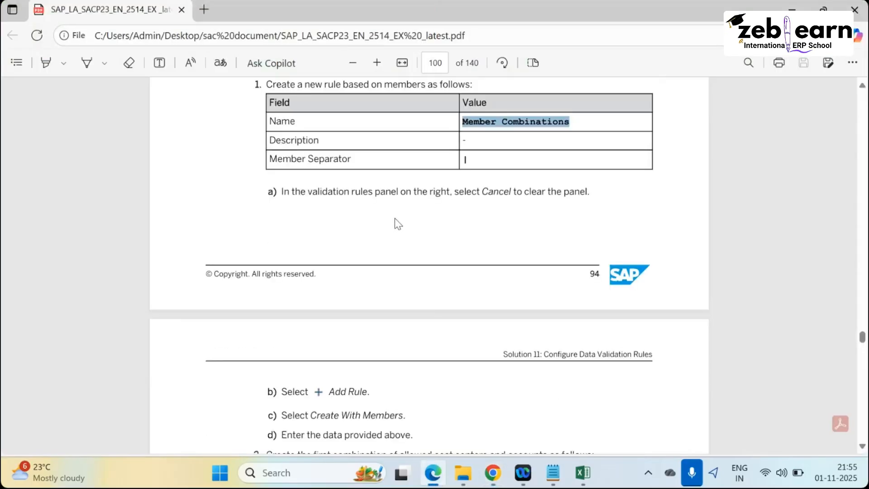
key("alt+Tab")
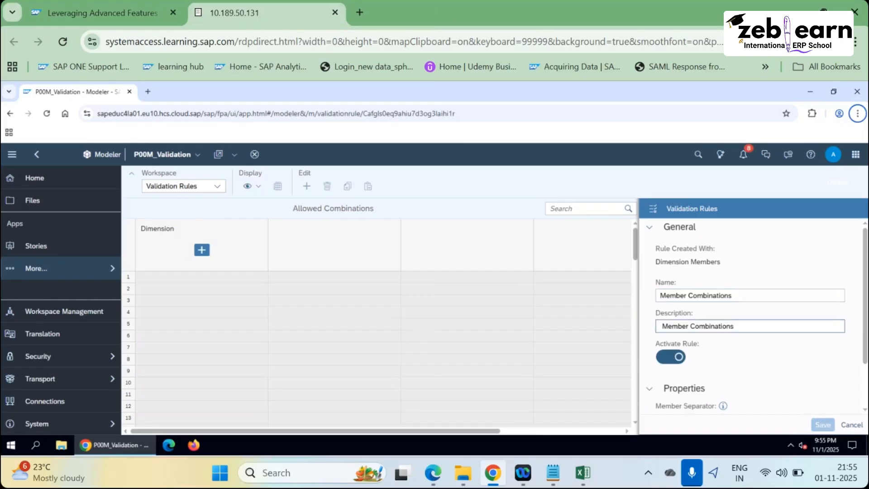
scroll(695, 368, "down", 3)
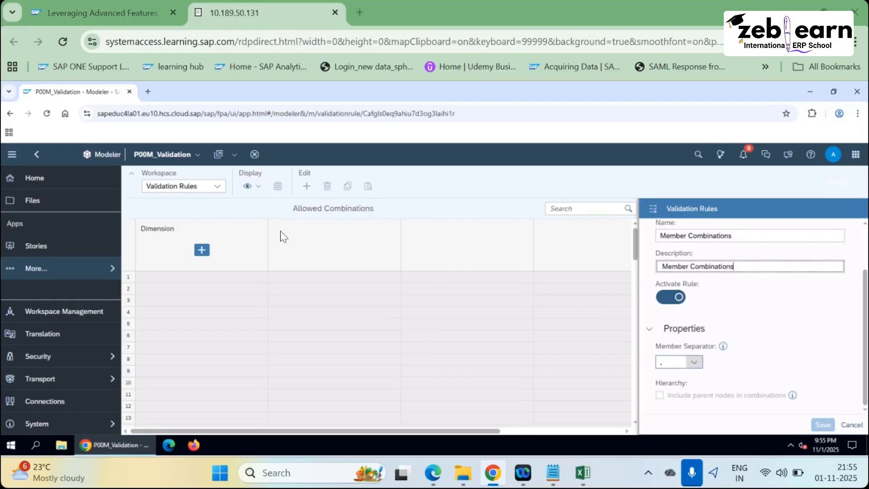
key("alt+Tab")
key("alt+Tab")
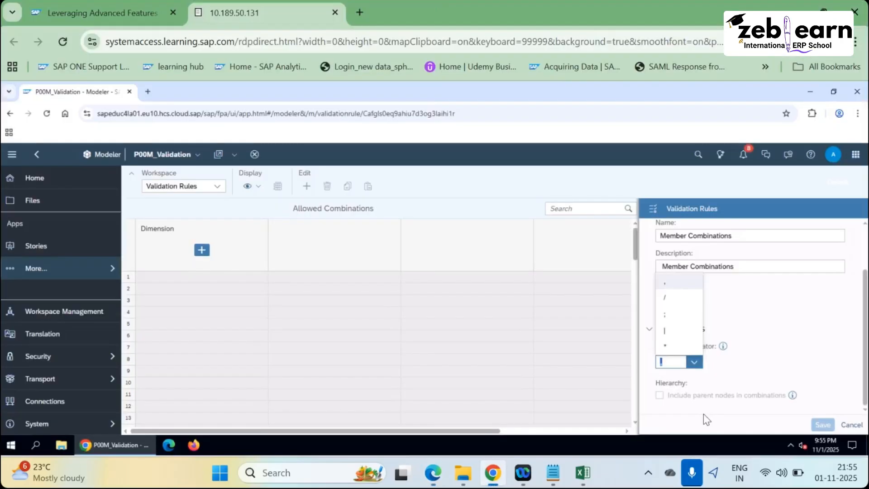
left_click(695, 365)
left_click(675, 337)
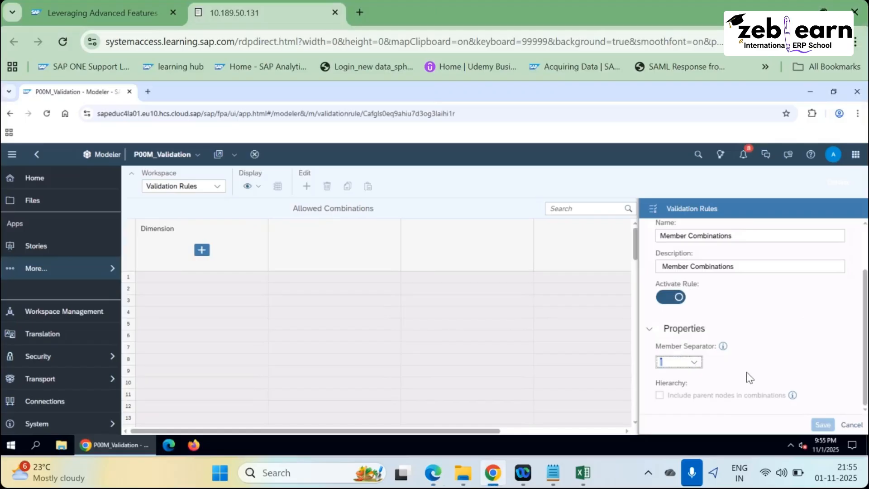
left_click(770, 362)
Look up the first allowed-combination step in the exercise instructions PDF.
scroll(789, 352, "up", 2)
scroll(789, 352, "down", 2)
key("alt+Tab")
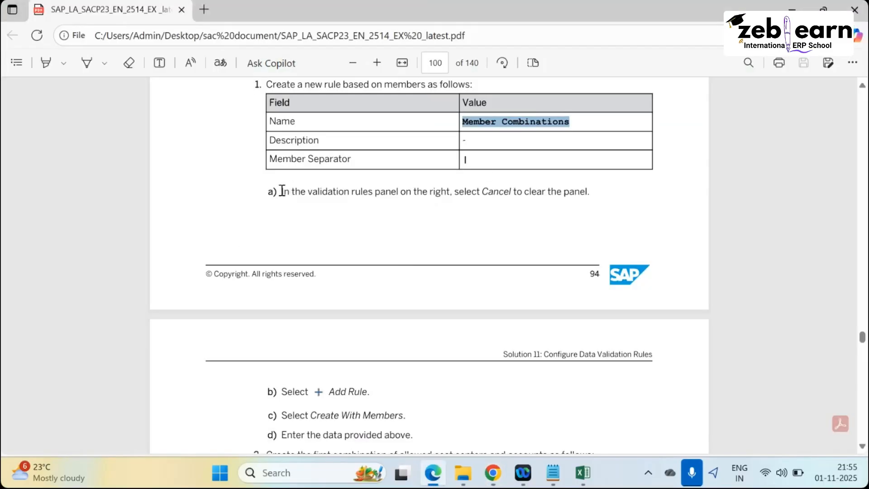
left_click_drag(282, 190, 469, 231)
left_click(284, 222)
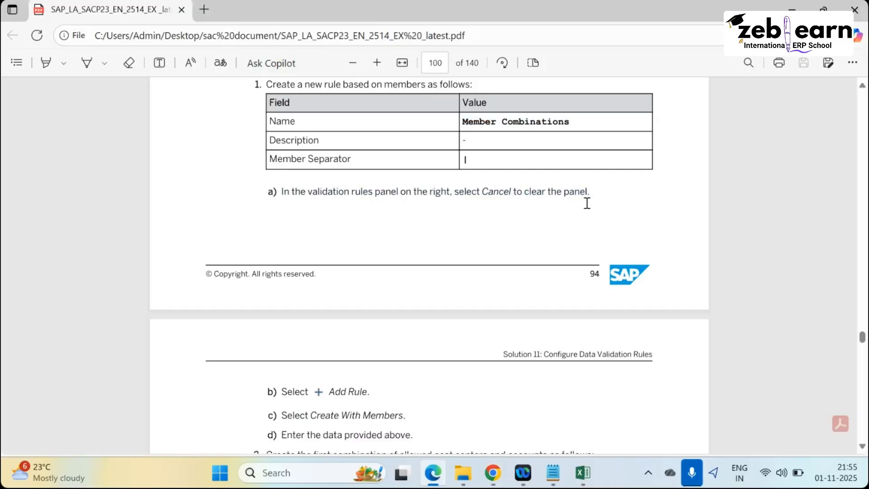
scroll(380, 322, "up", 3)
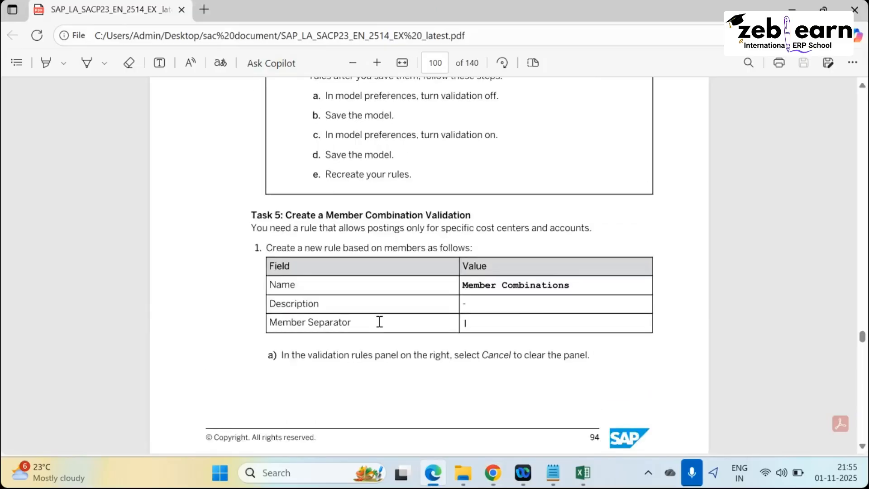
scroll(379, 322, "down", 9)
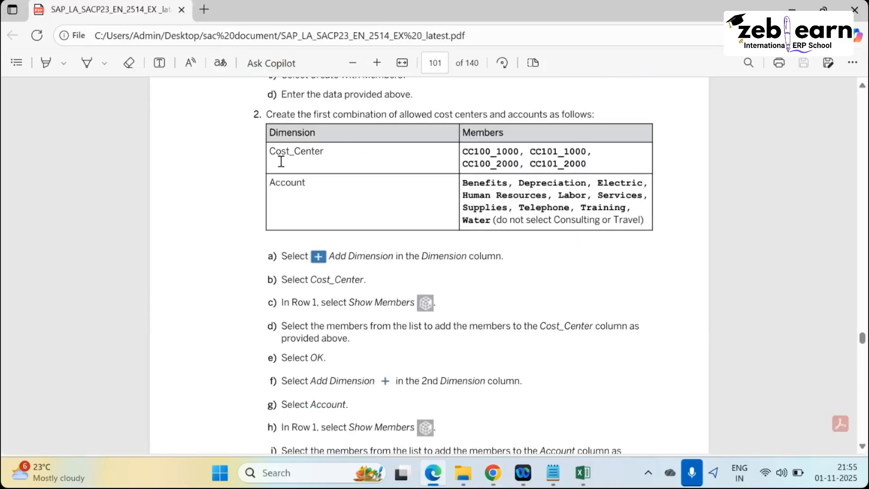
scroll(281, 161, "up", 1)
left_click_drag(267, 182, 593, 183)
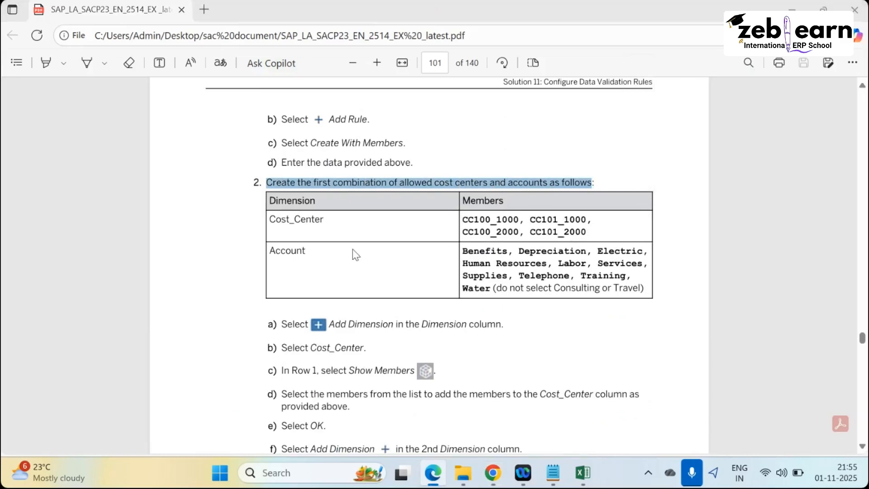
key("alt+Tab")
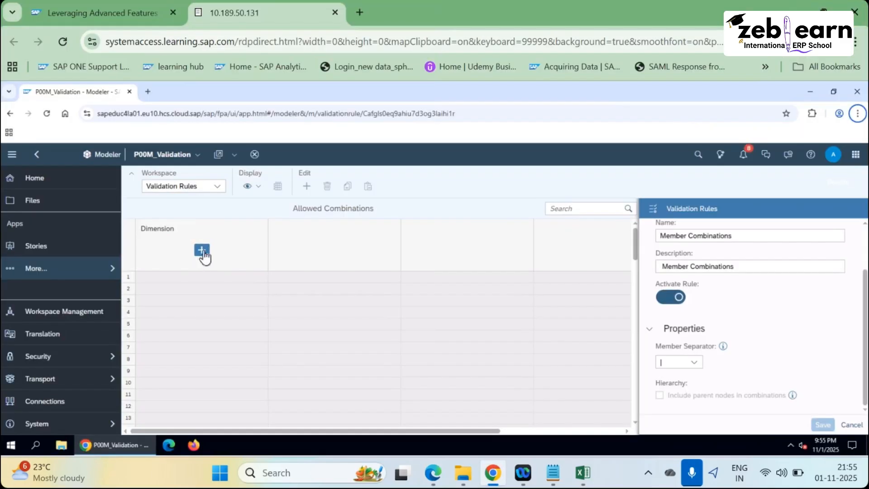
Add Cost_Center as the first dimension column and select its row 1 cell.
left_click(202, 251)
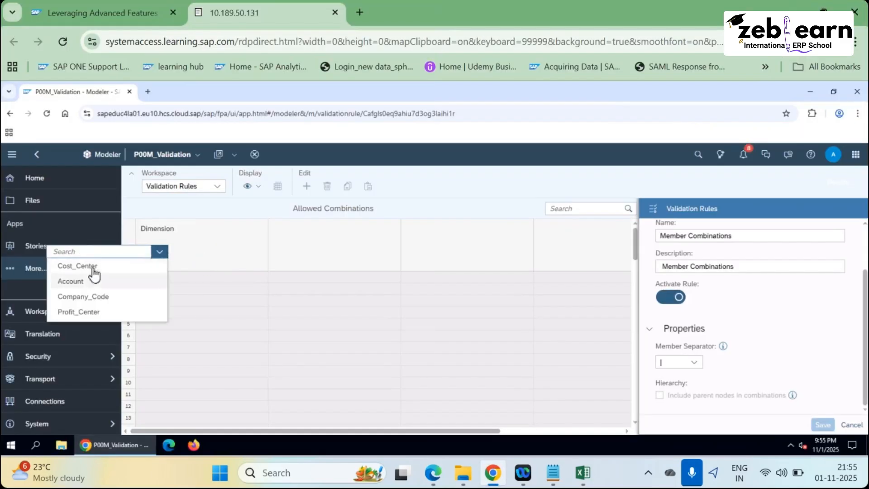
key("alt+Tab")
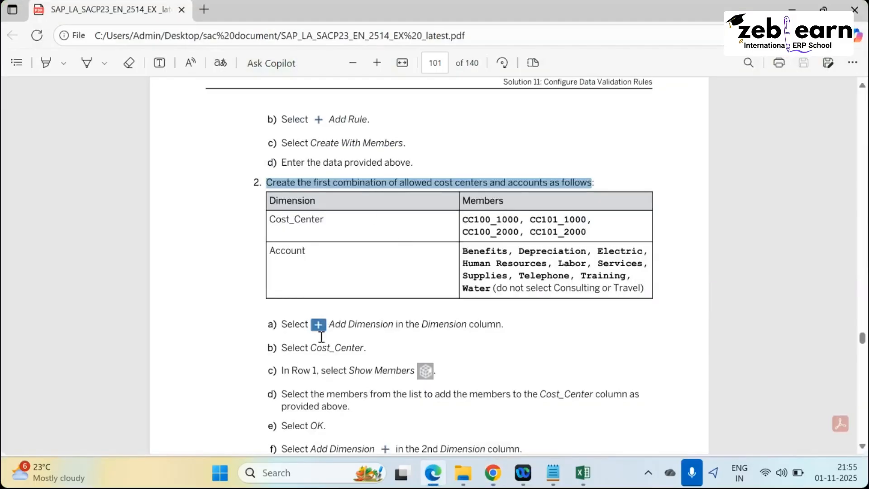
scroll(320, 337, "down", 2)
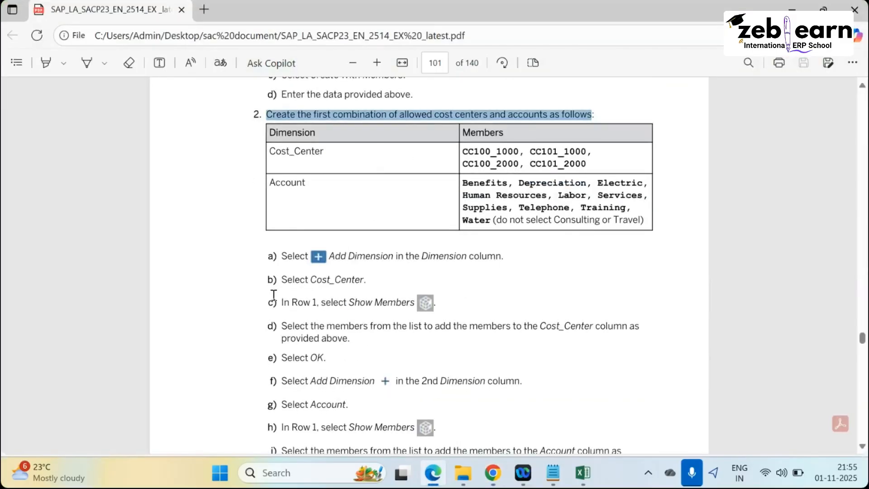
left_click_drag(272, 281, 364, 280)
key("alt+Tab")
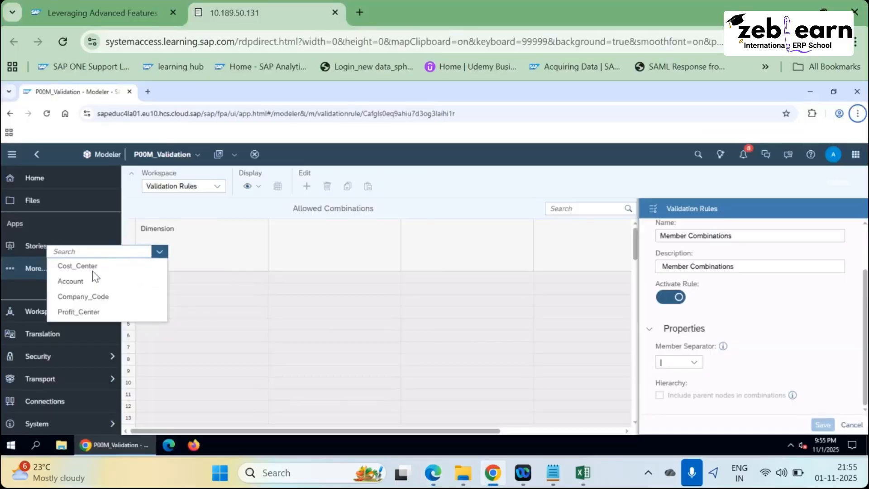
left_click(91, 268)
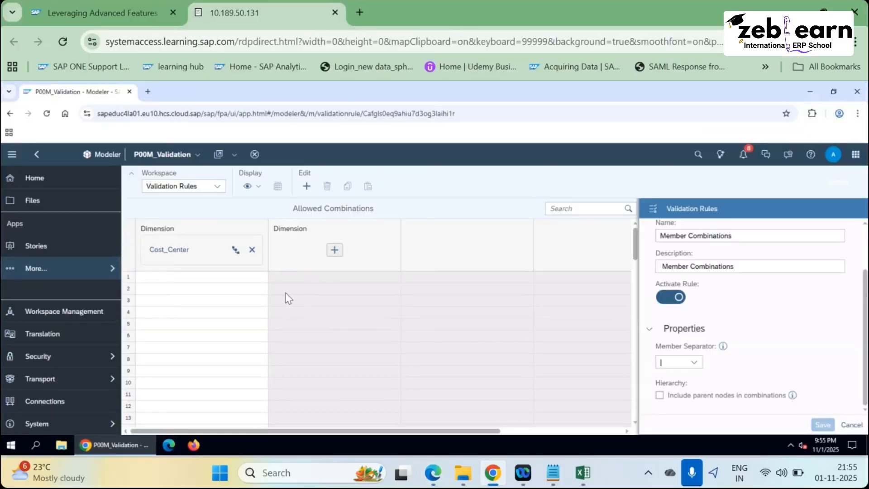
key("alt+Tab")
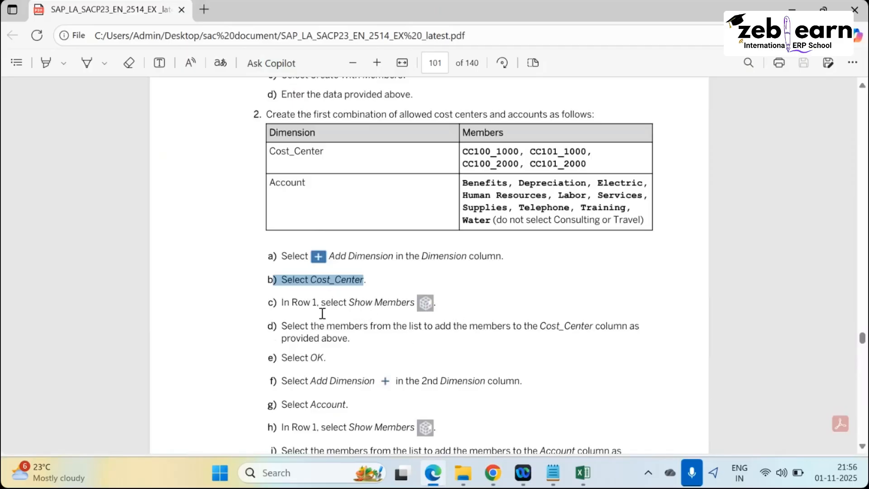
key("alt+Tab")
left_click(214, 281)
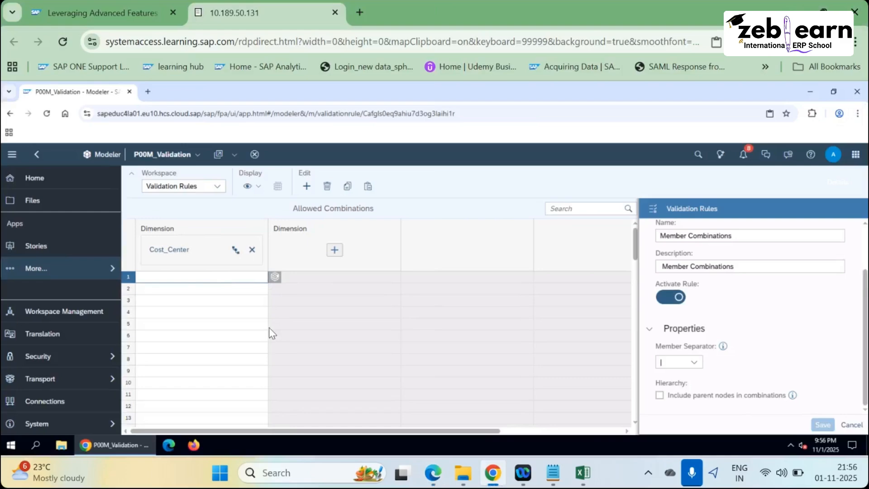
Open row 1's Cost_Center member list and clear the CC_ALL selection.
left_click(276, 278)
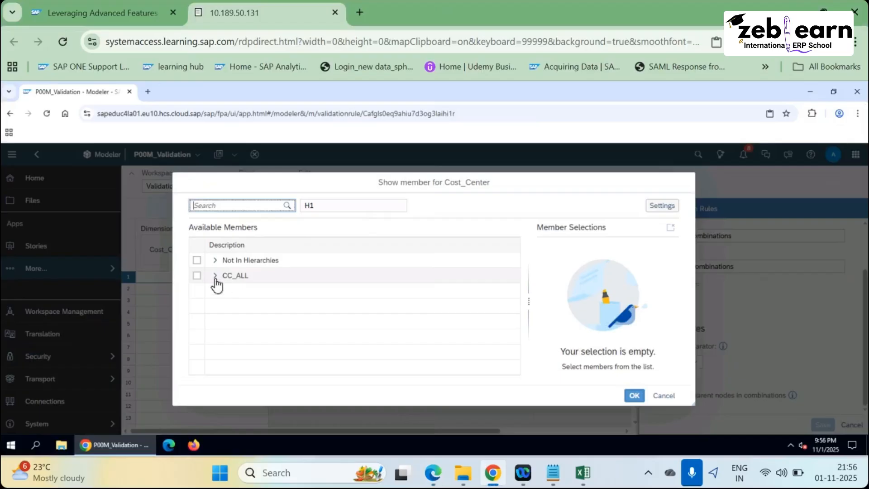
left_click(216, 277)
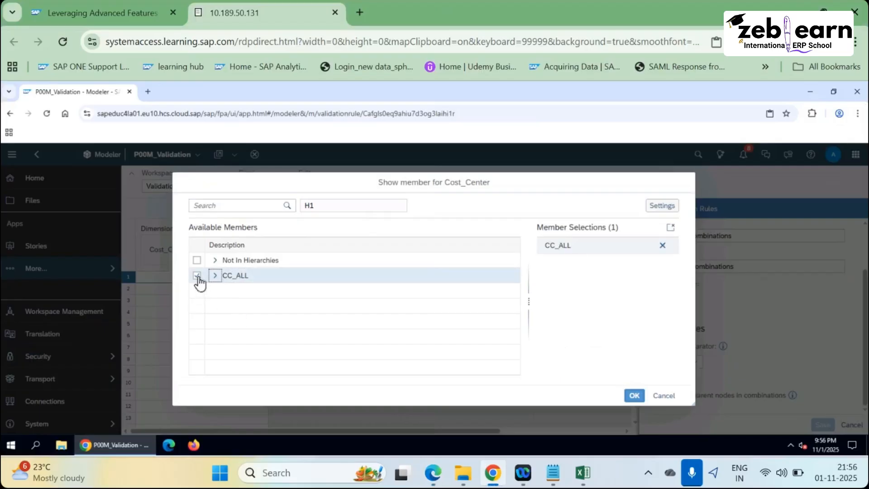
left_click(216, 276)
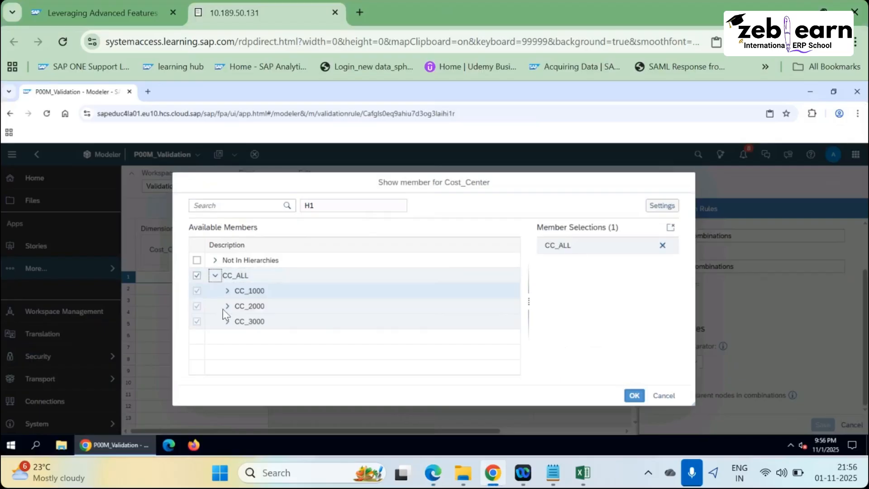
left_click(197, 276)
key("alt+Tab")
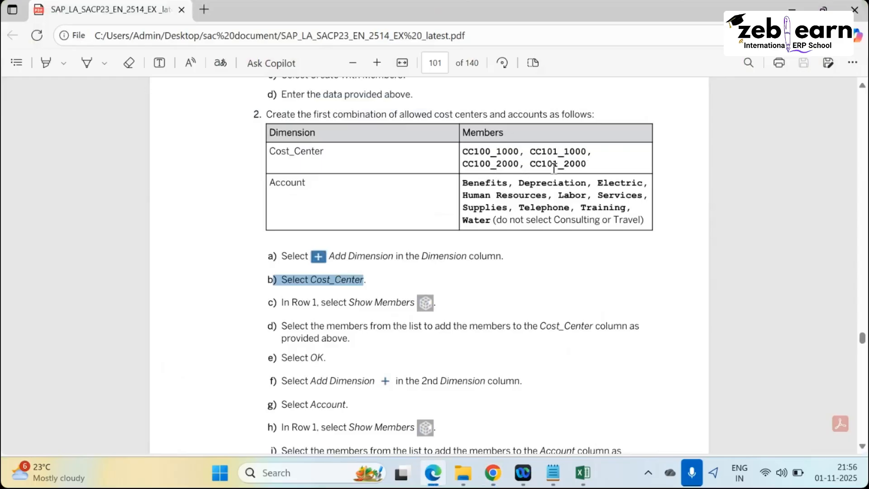
key("alt+Tab")
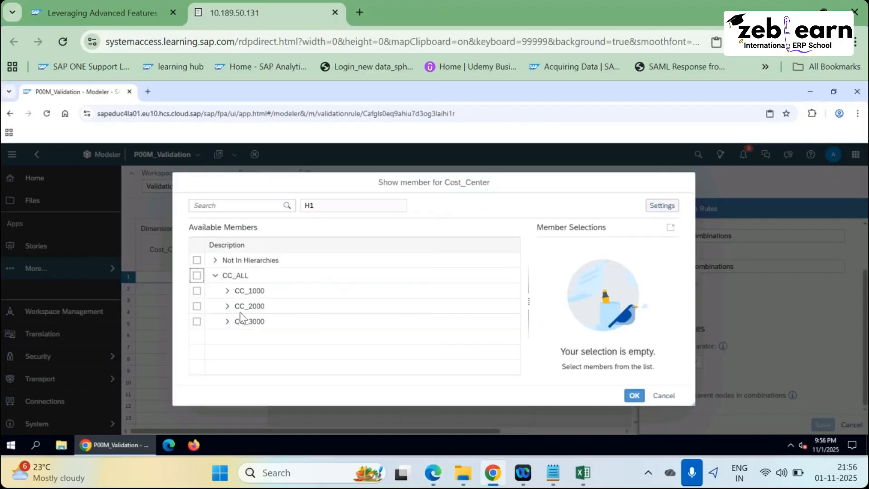
Expand CC_1000 and check CC100_1000 and CC101_1000.
left_click(227, 291)
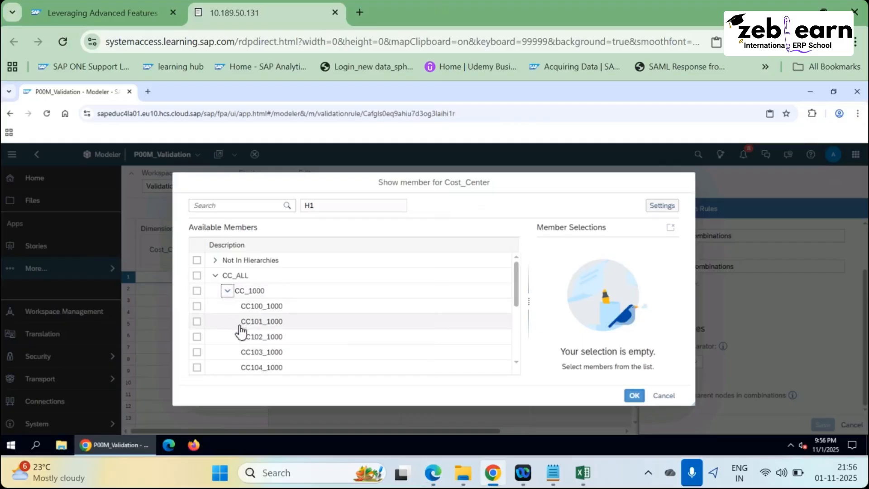
key("alt+Tab")
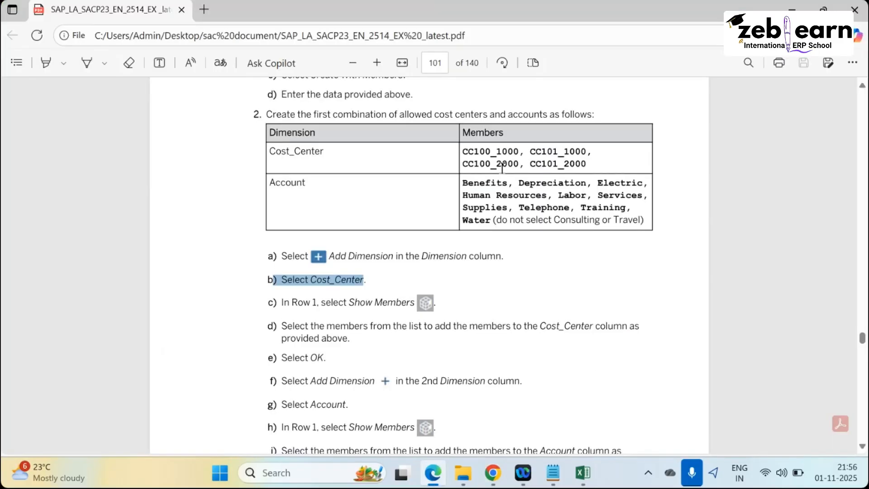
key("alt+Tab")
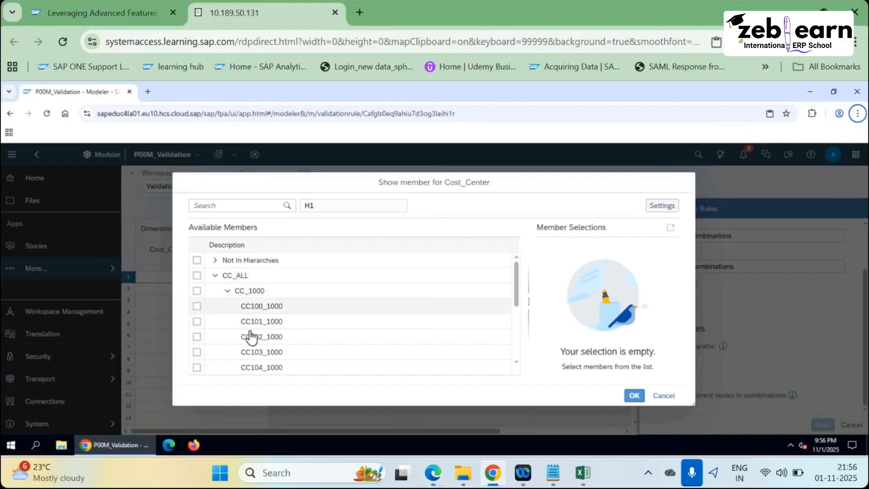
left_click(197, 306)
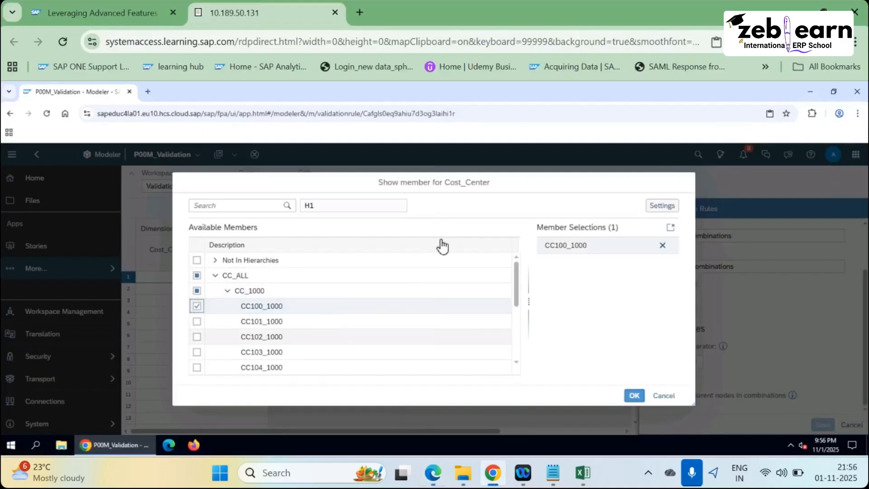
key("alt+Tab")
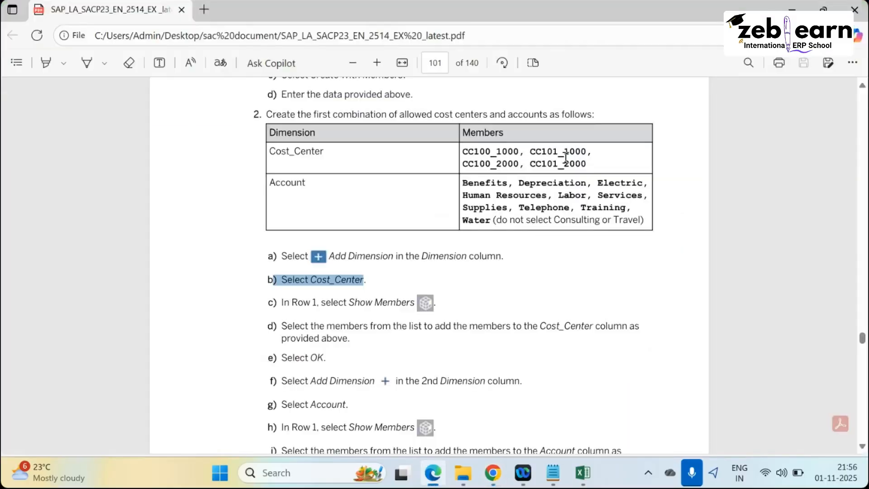
key("alt+Tab")
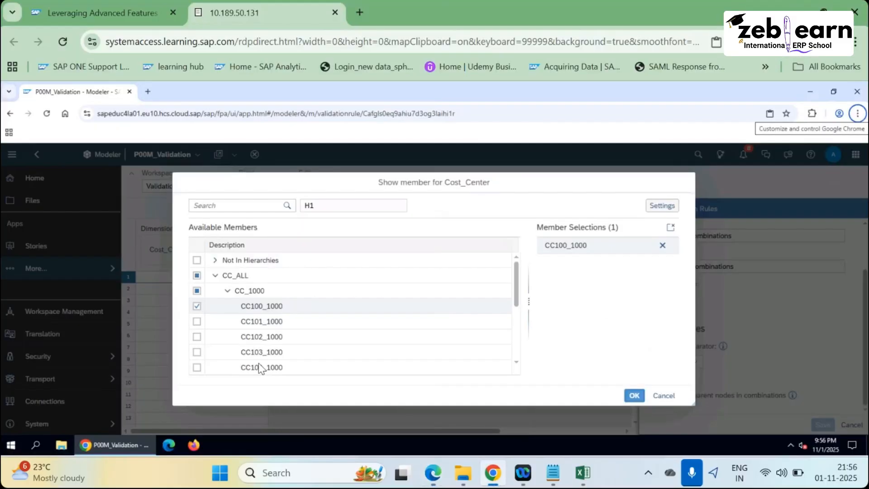
left_click(197, 322)
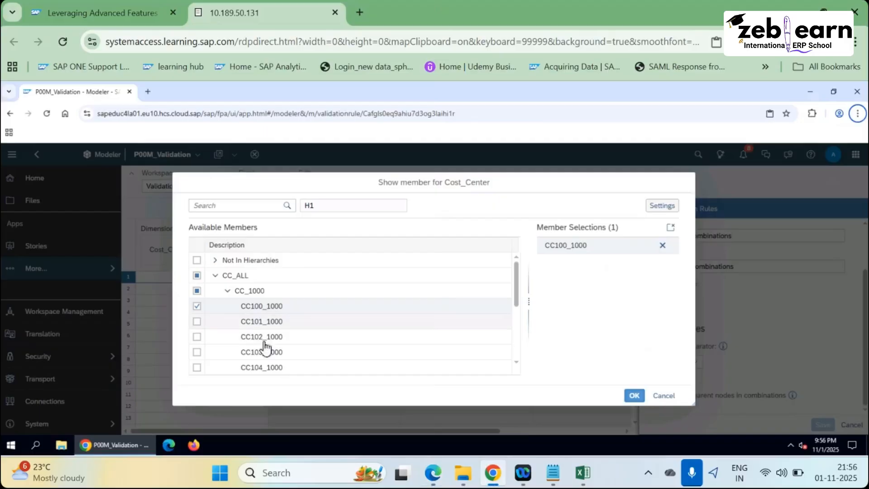
key("alt+Tab")
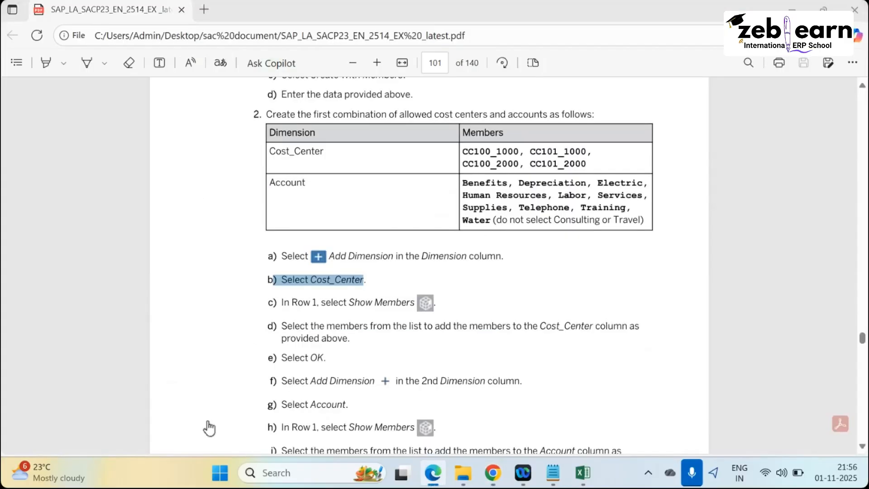
key("alt+Tab")
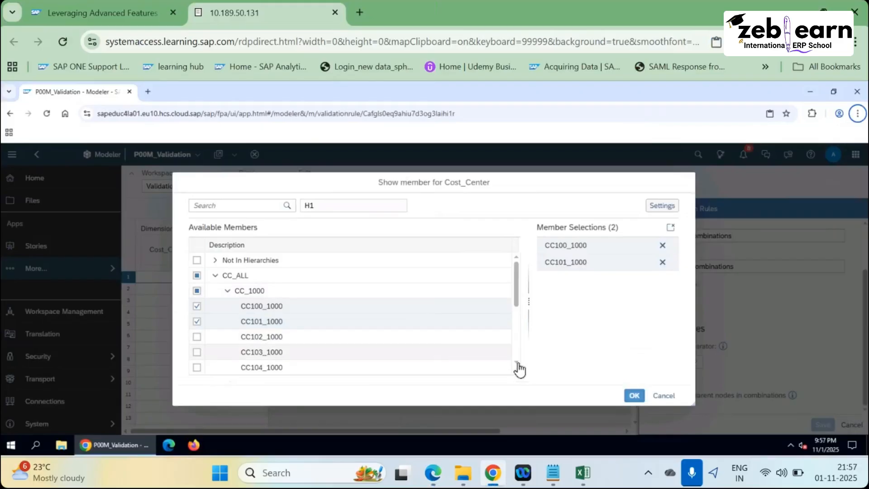
Expand CC_2000 and check CC100_2000 and CC101_2000.
left_click(517, 363)
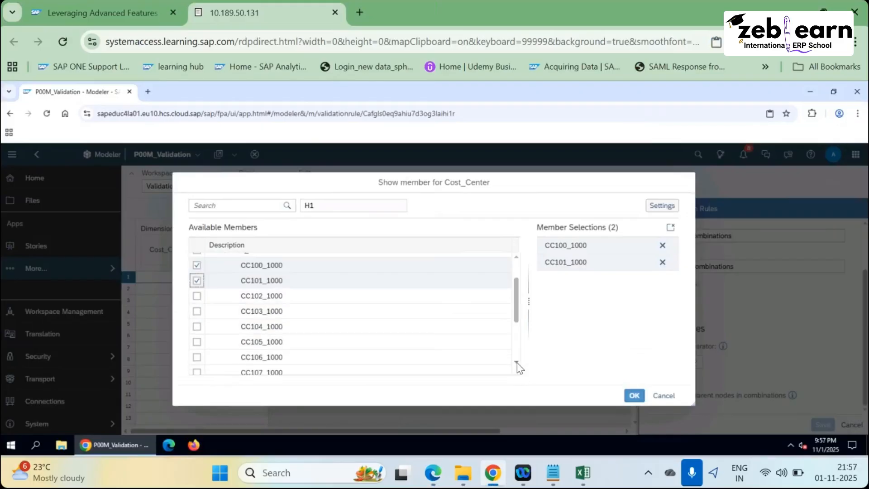
left_click(517, 363)
left_click(517, 363)
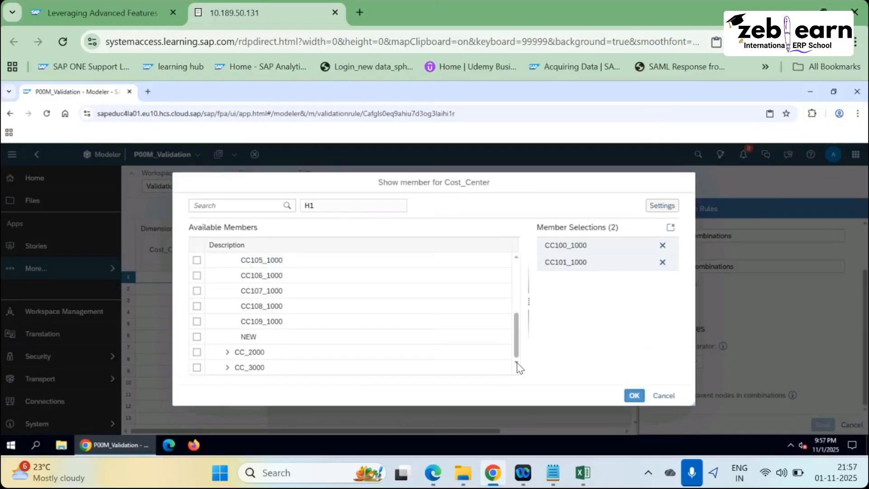
left_click(227, 352)
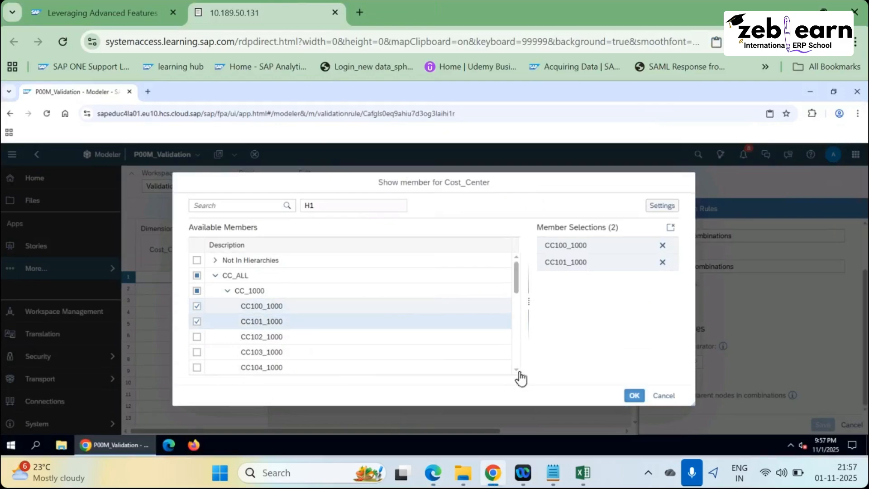
scroll(520, 375, "down", 5)
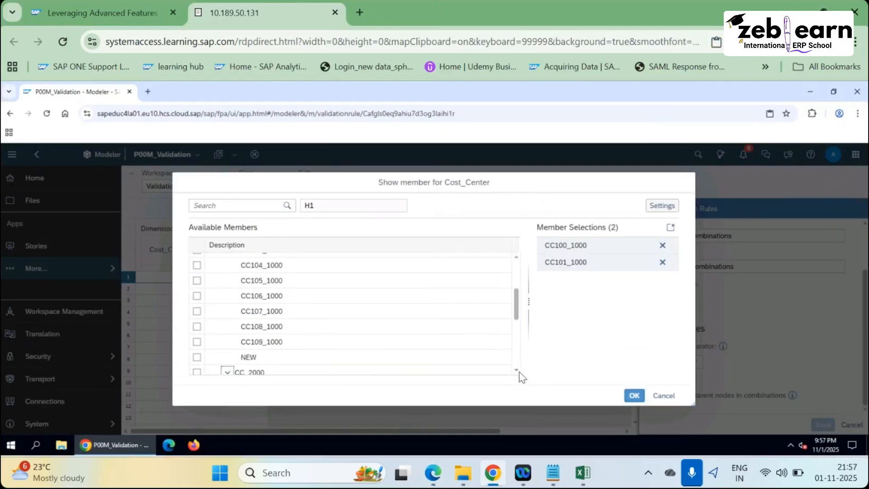
left_click(517, 370)
scroll(518, 376, "down", 1)
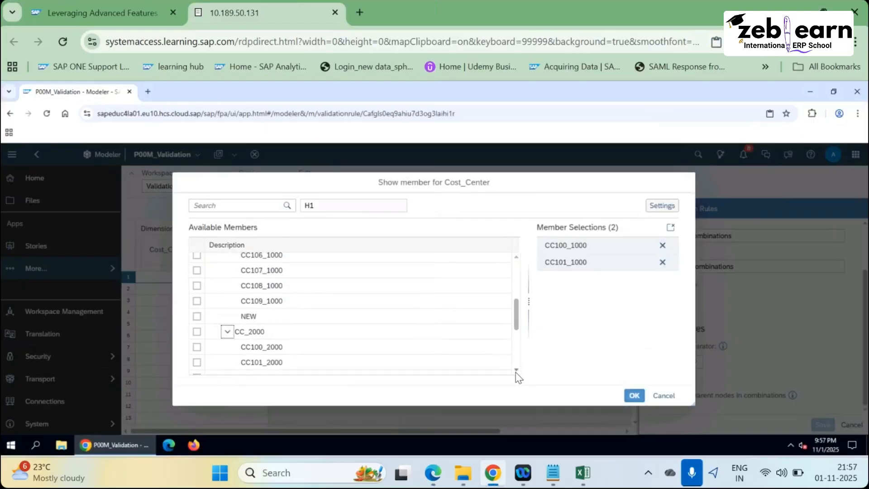
scroll(254, 354, "down", 1)
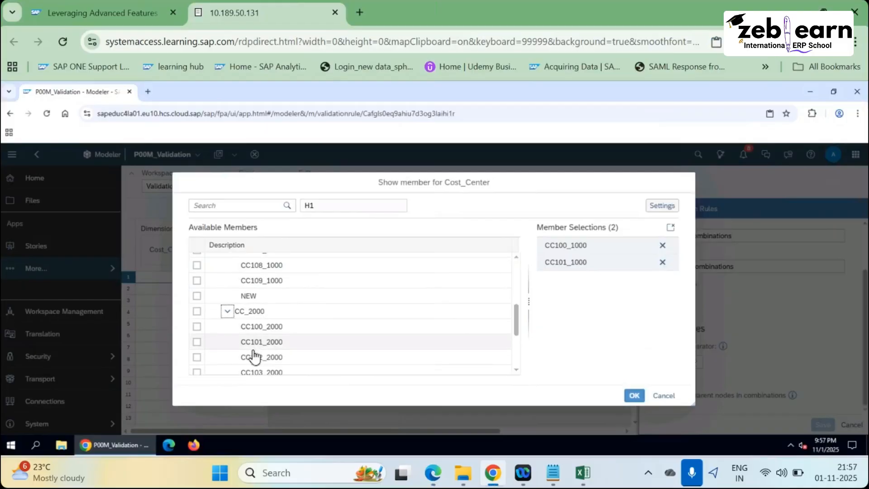
left_click(197, 327)
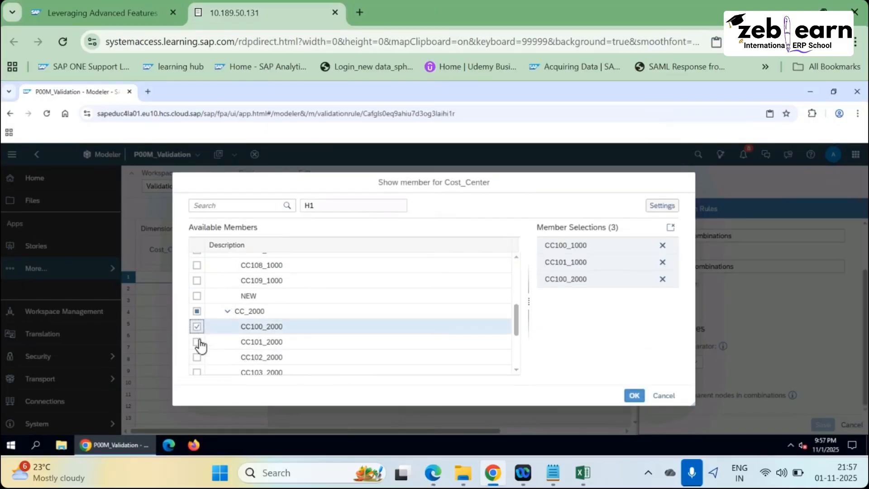
left_click(198, 343)
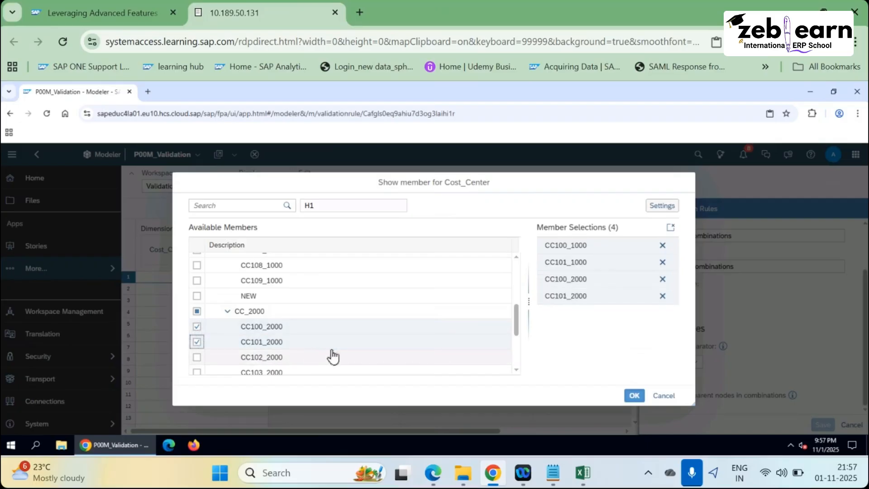
Compare the four selected members against the PDF list and confirm the selection.
key("alt+Tab")
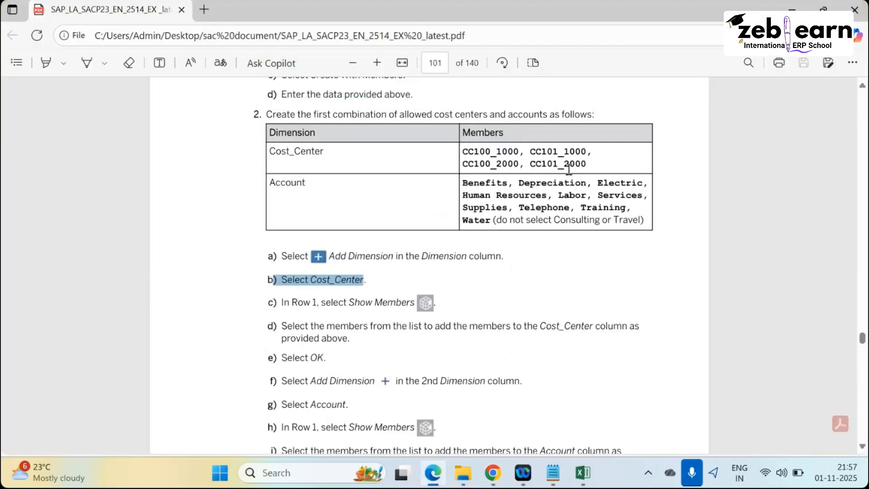
key("alt+Tab")
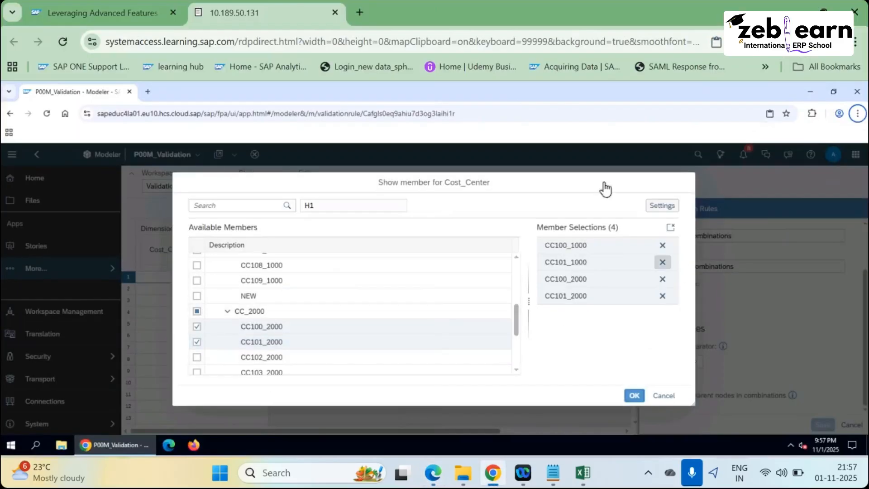
key("alt+Tab")
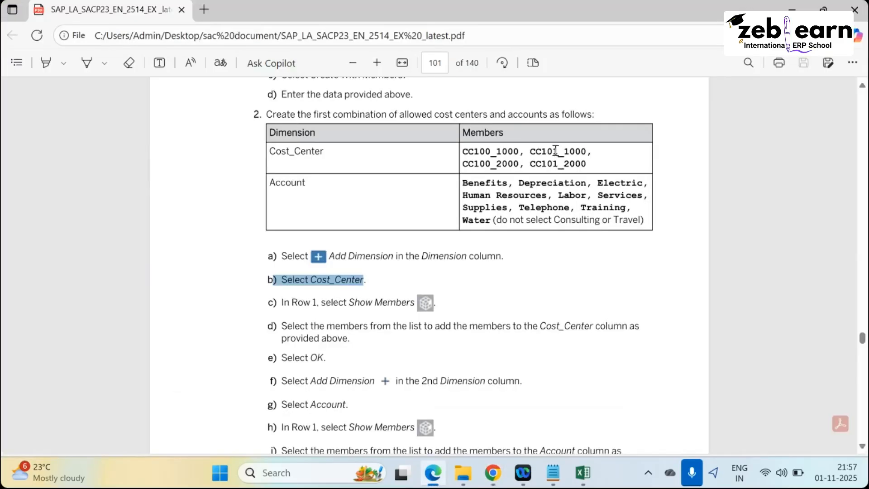
left_click_drag(584, 168, 461, 151)
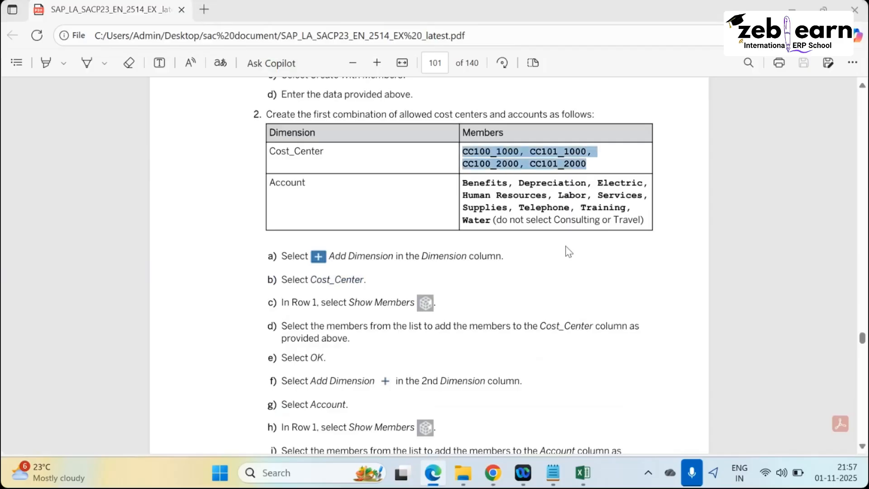
key("alt+Tab")
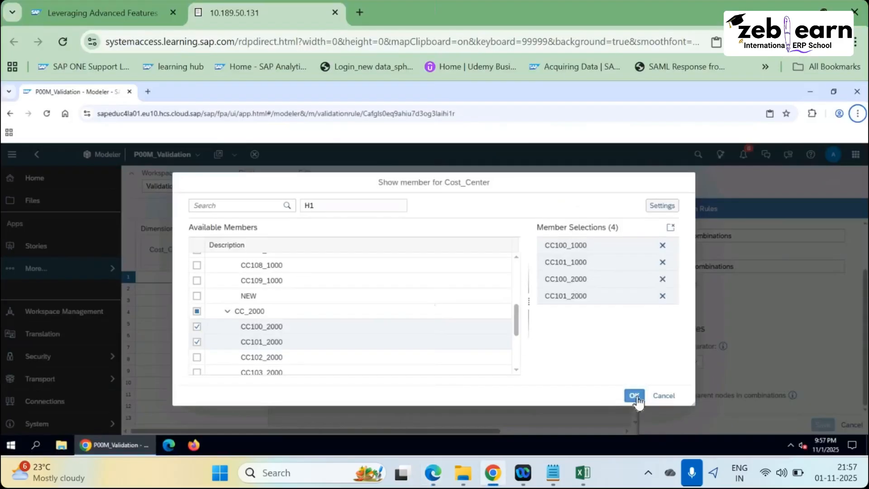
left_click(636, 397)
Apply the four Cost_Center members to row 1 and check the Account dimension in the PDF.
left_click(635, 396)
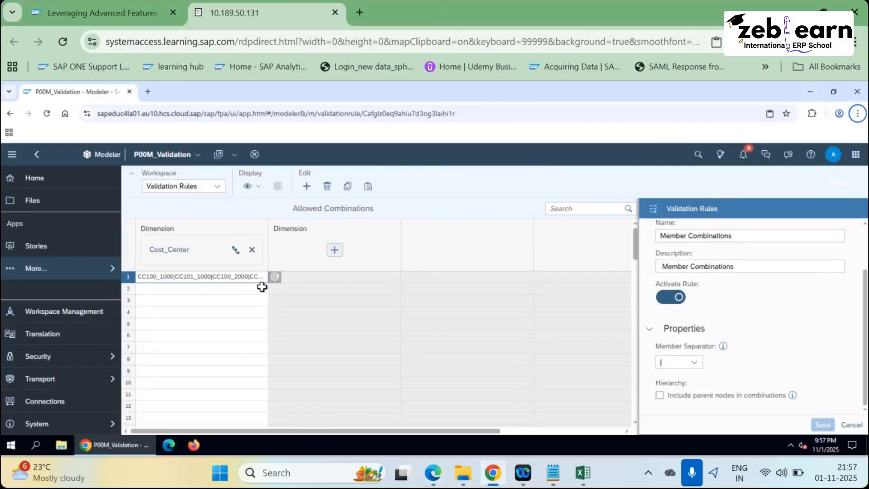
key("alt+Tab")
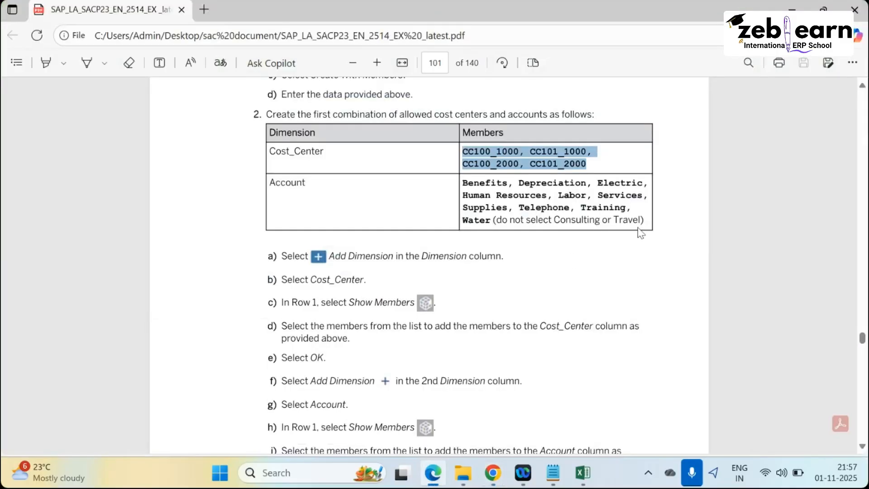
key("alt+Tab")
key("alt+Tab")
key("alt+Tab")
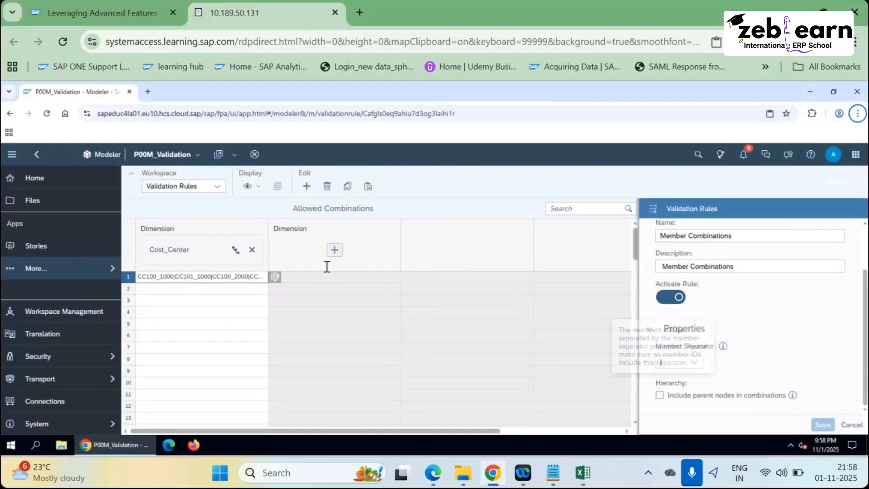
key("alt+Tab")
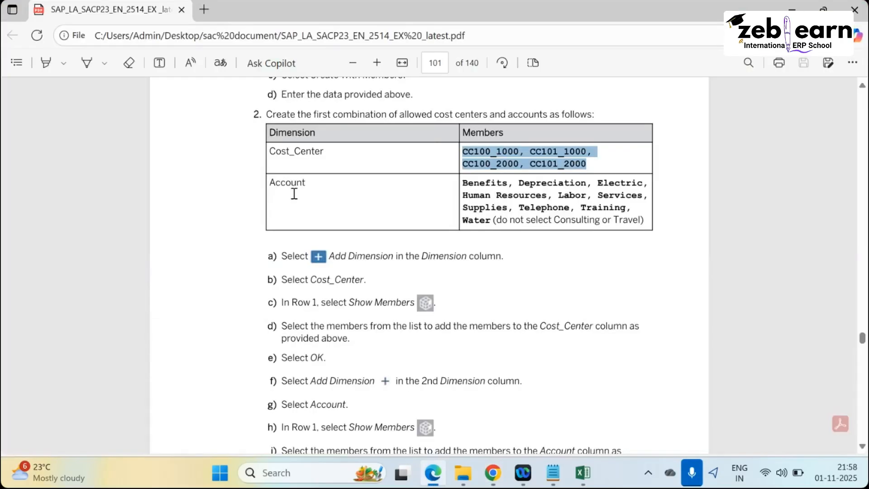
left_click_drag(310, 186, 264, 186)
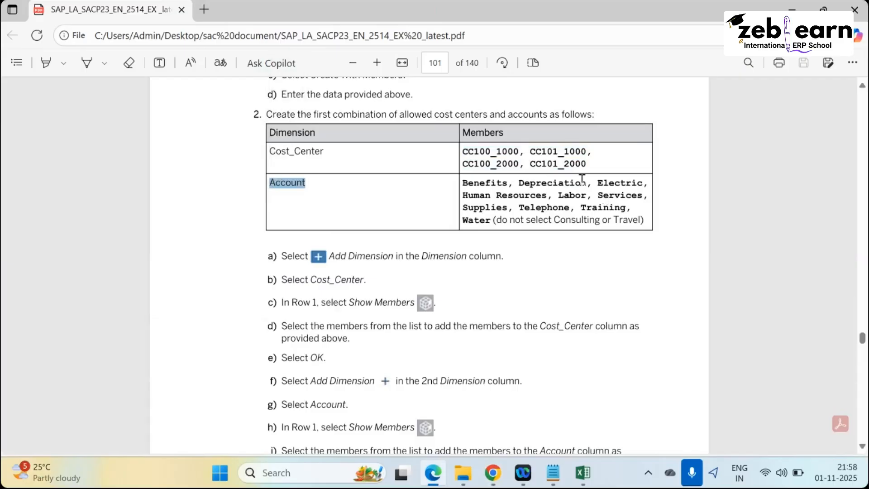
key("alt+Tab")
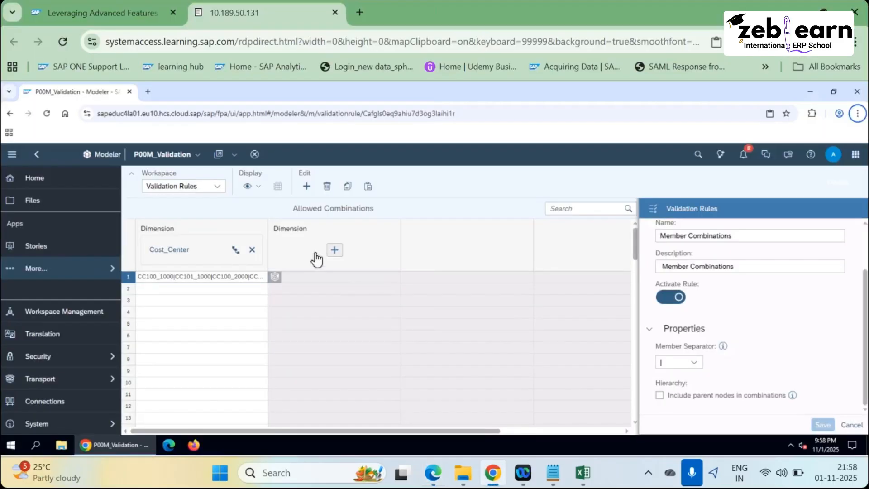
key("alt+Tab")
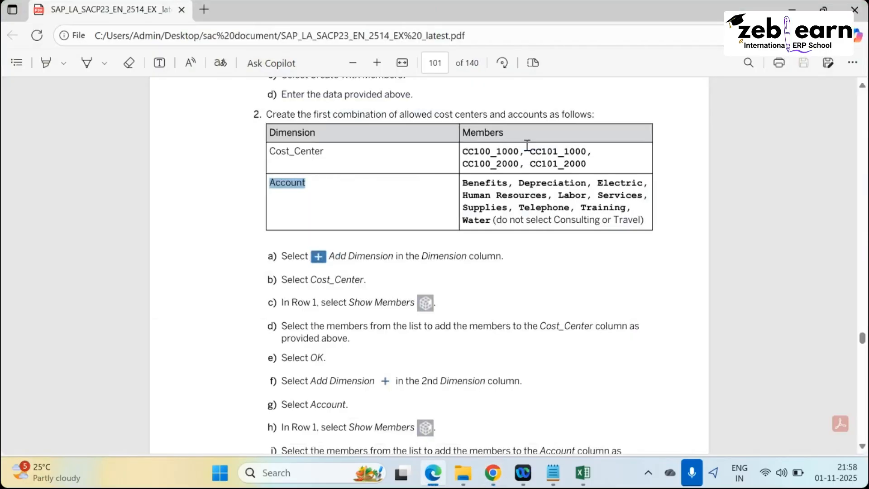
scroll(380, 358, "down", 3)
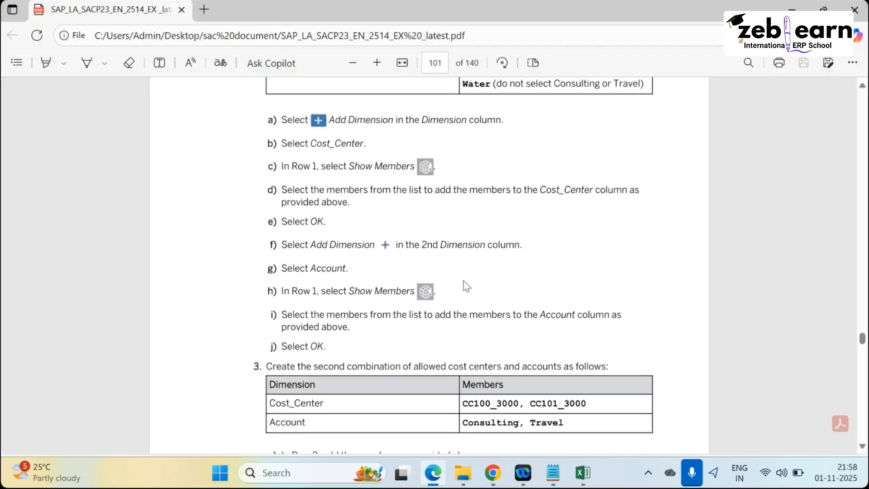
key("alt+Tab")
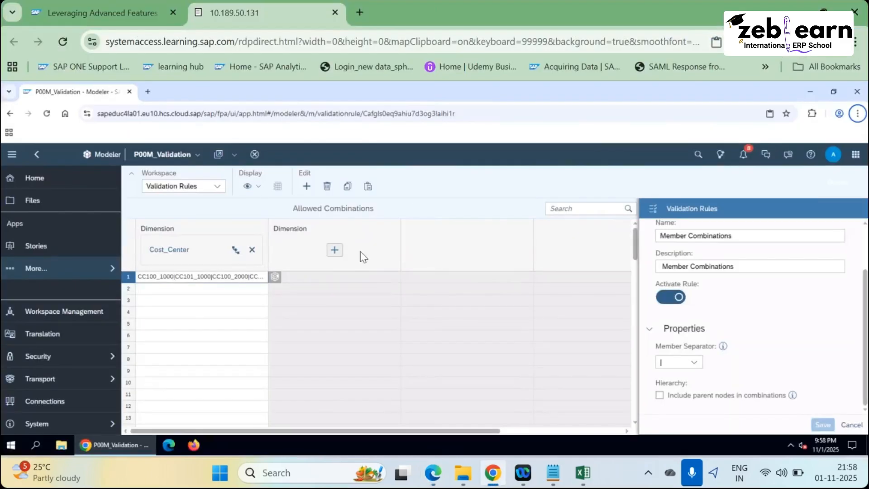
Add Account as the second dimension and open its row 1 member list.
left_click(336, 256)
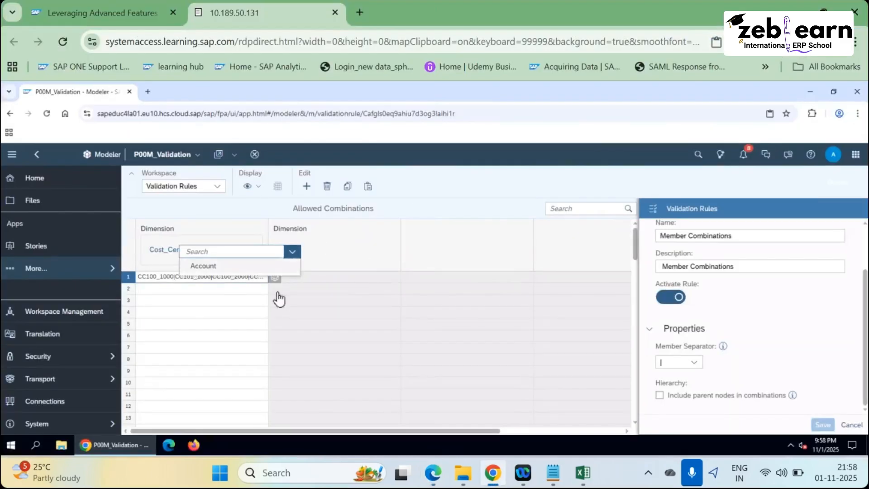
left_click(322, 277)
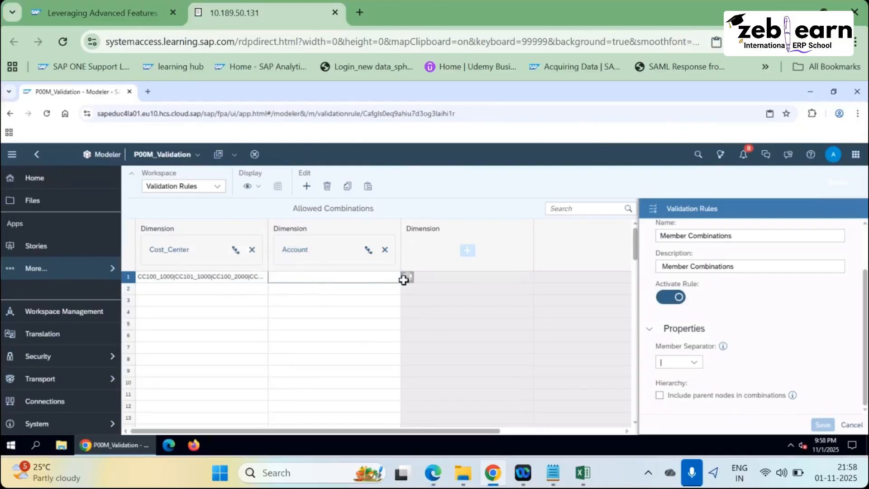
key("alt+Tab")
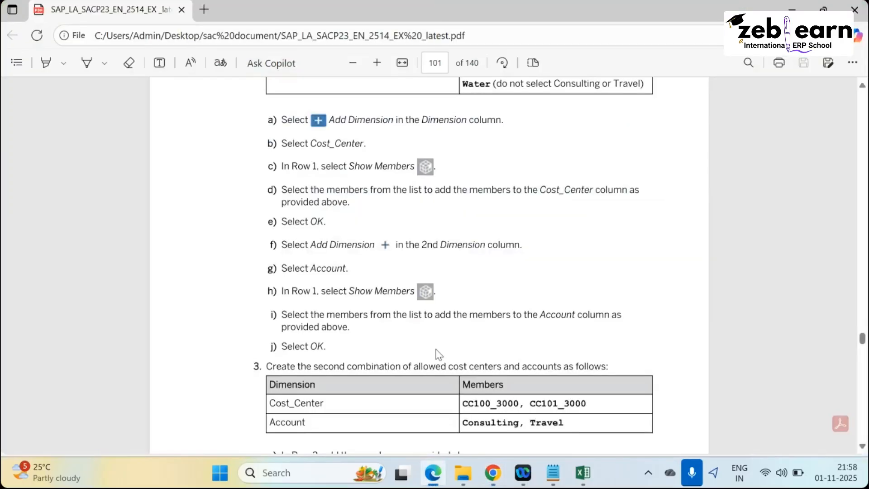
scroll(468, 348, "up", 4)
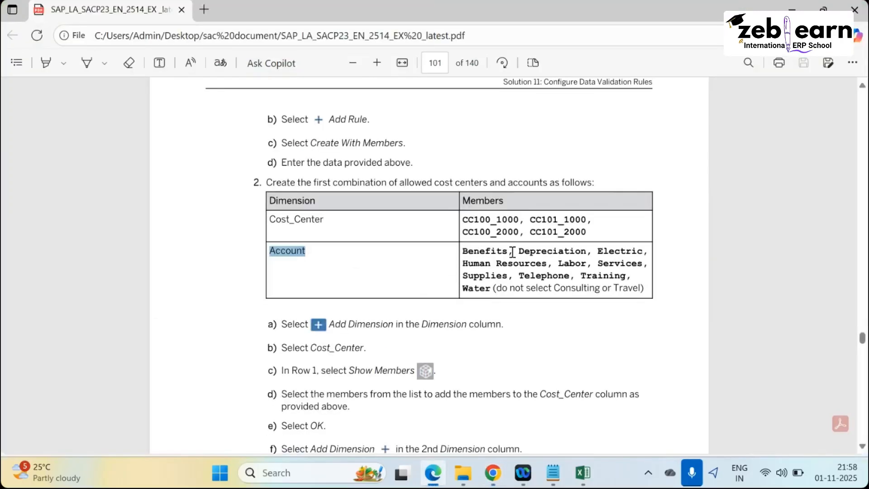
key("alt+Tab")
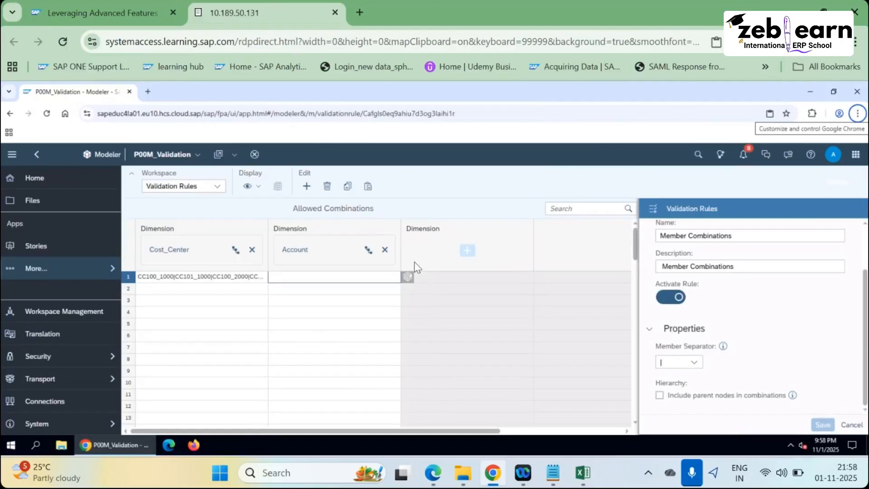
left_click(395, 292)
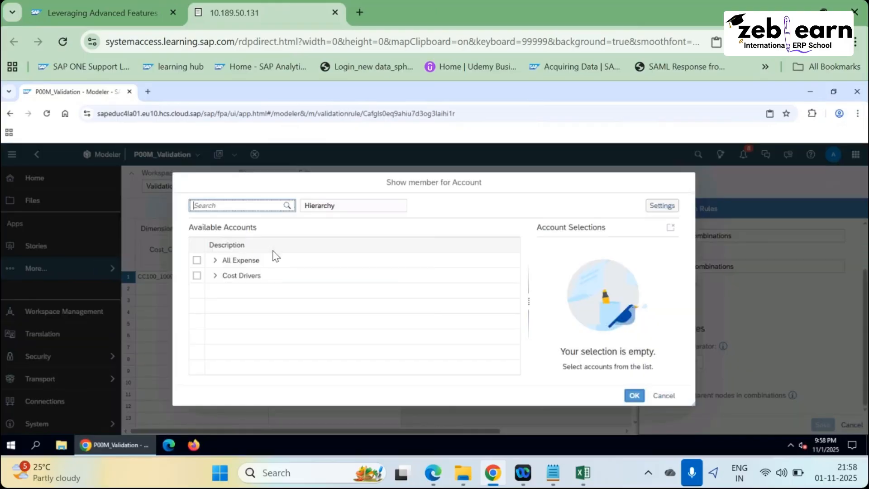
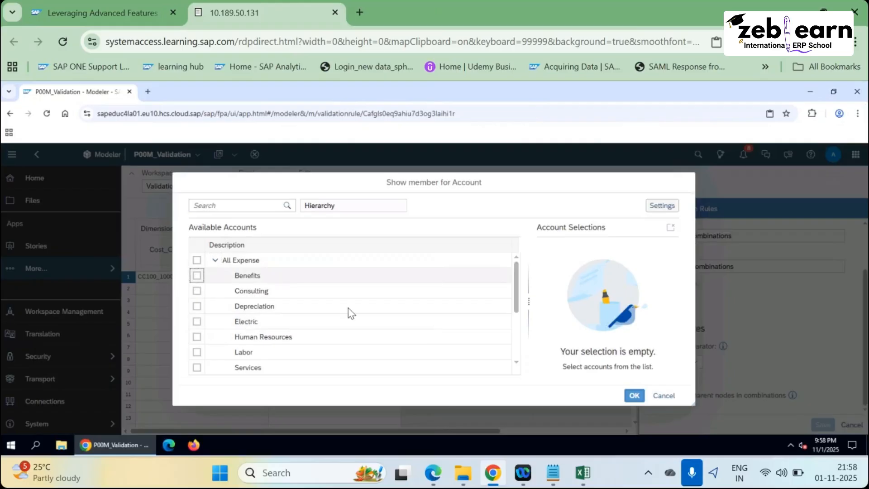
Check Electric, Human Resources, Labor and Services for row 1's Account, verifying against the PDF.
key("alt+Tab")
key("alt+Tab")
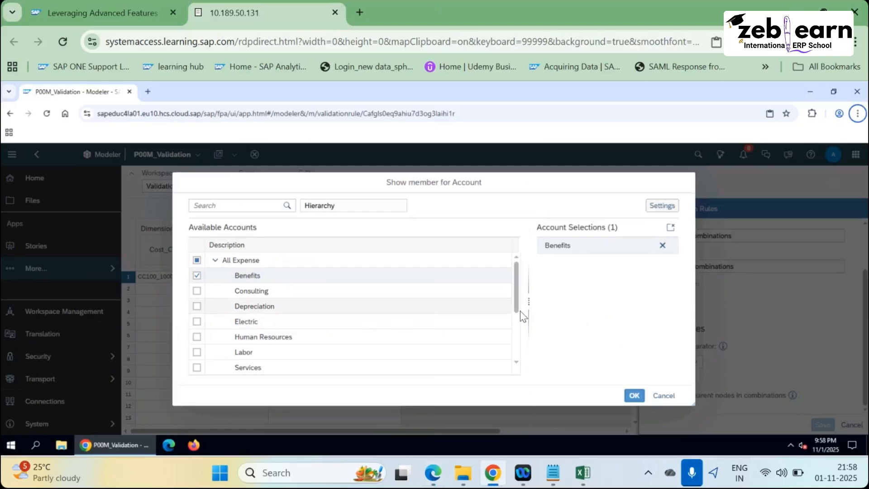
key("alt+Tab")
key("alt+Tab")
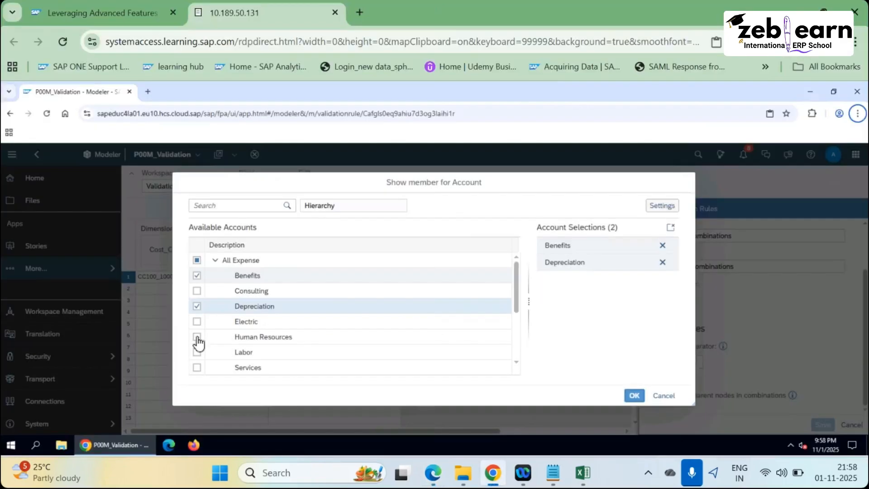
left_click(236, 321)
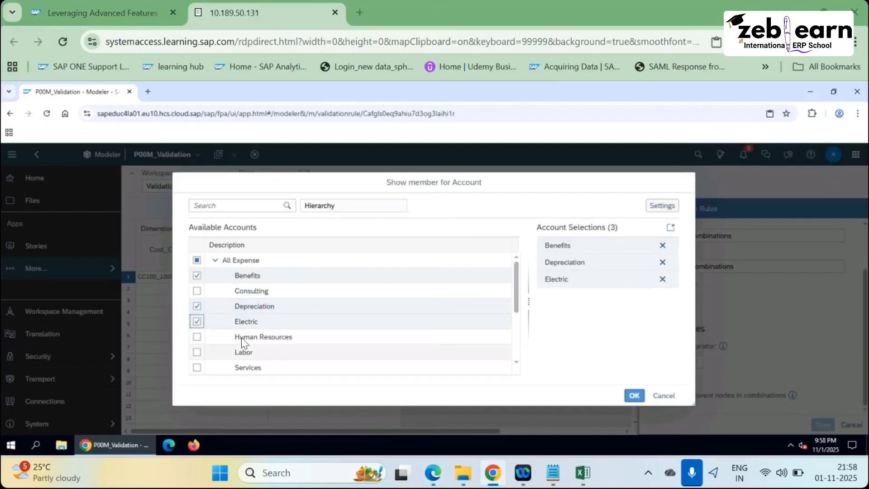
key("alt+Tab")
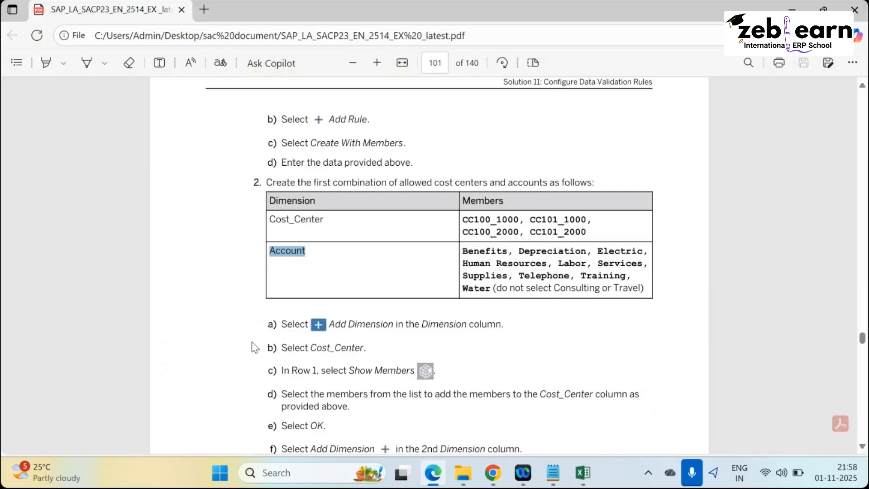
key("alt+Tab")
left_click(197, 337)
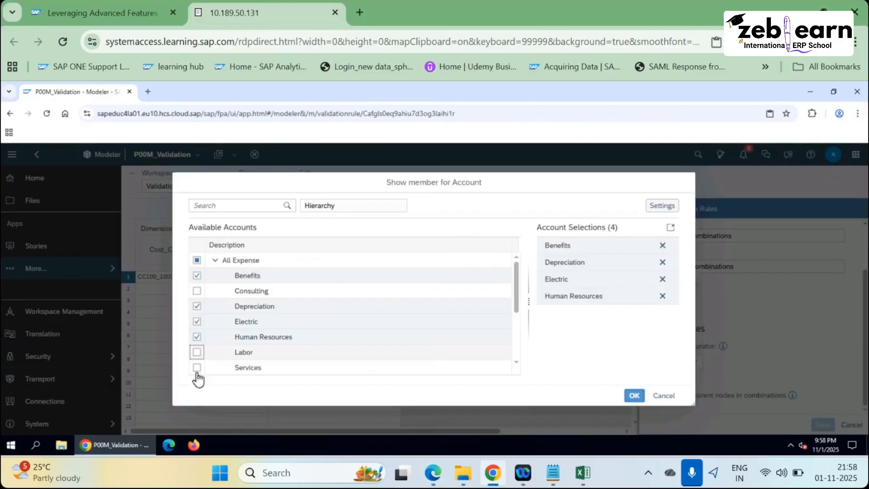
left_click(197, 352)
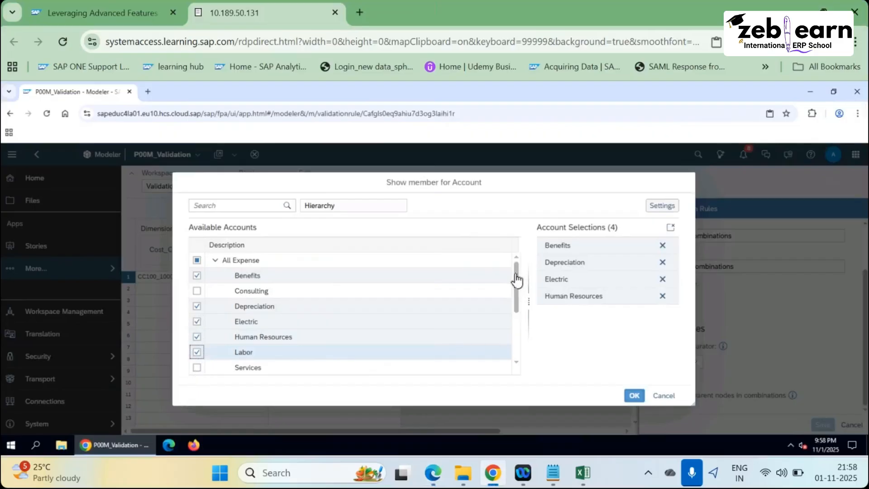
left_click(517, 367)
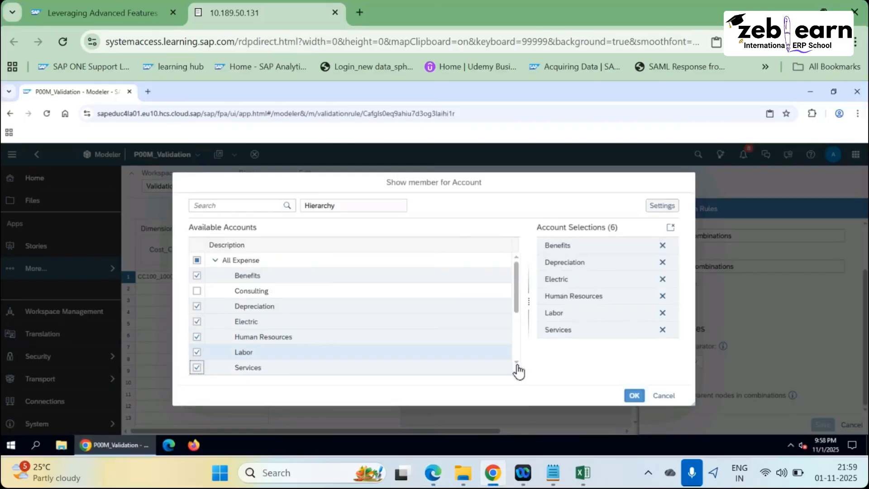
Add Telephone, Training and Water, then confirm the ten accounts for row 1.
scroll(519, 367, "down", 3)
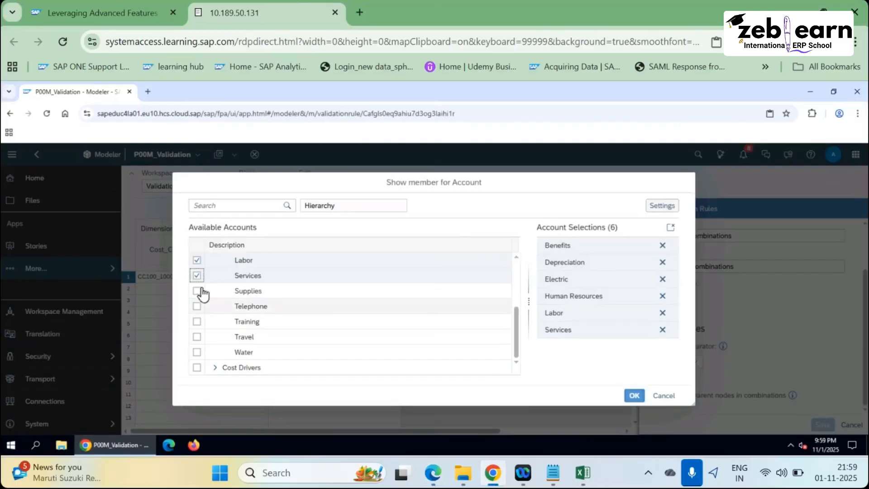
key("alt+Tab")
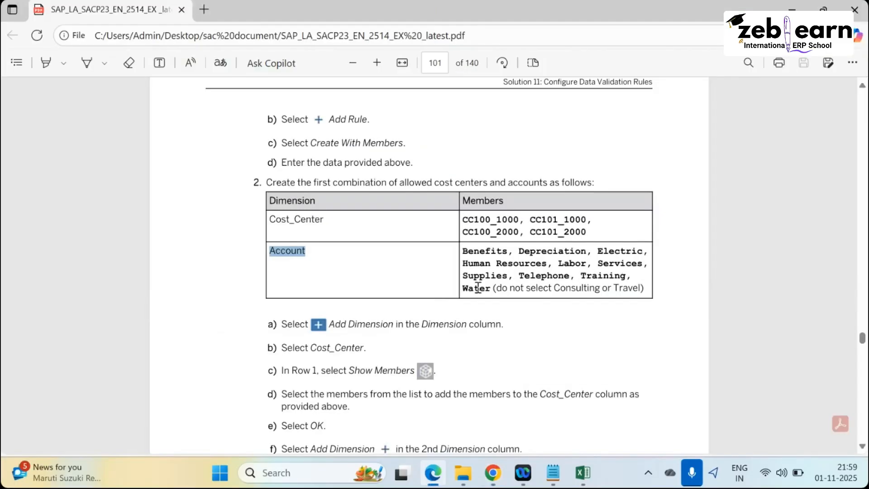
key("alt+Tab")
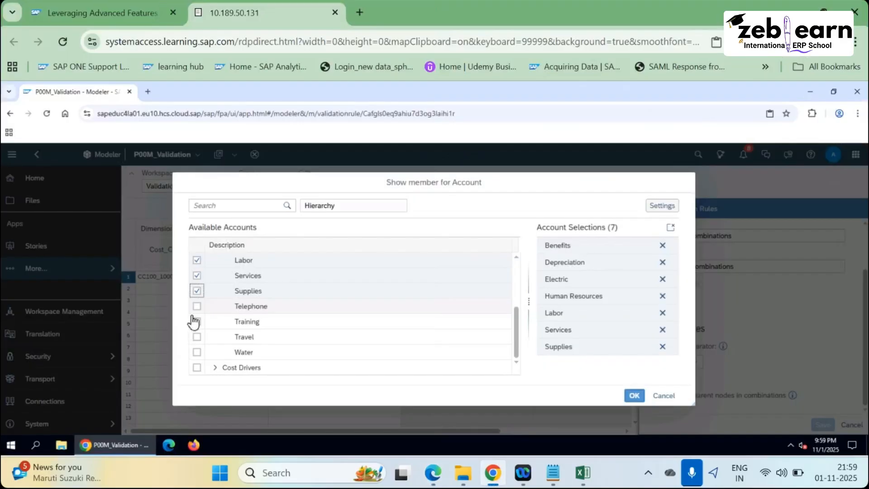
left_click(197, 307)
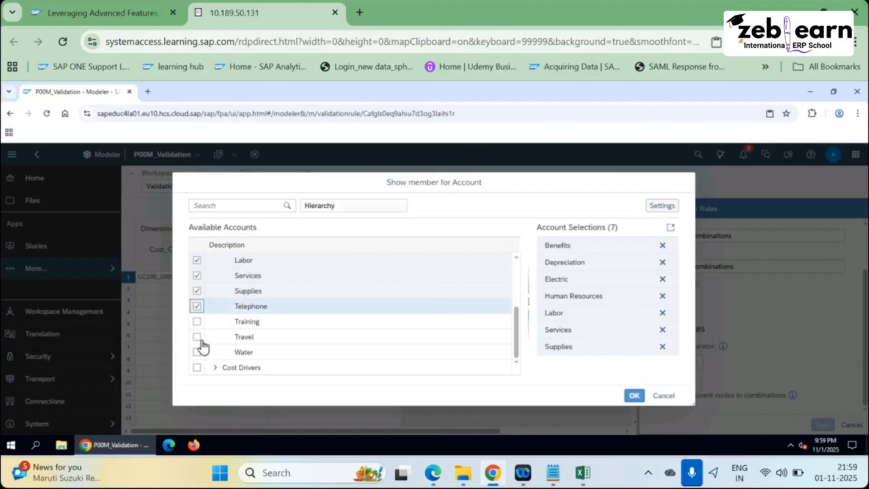
left_click(197, 321)
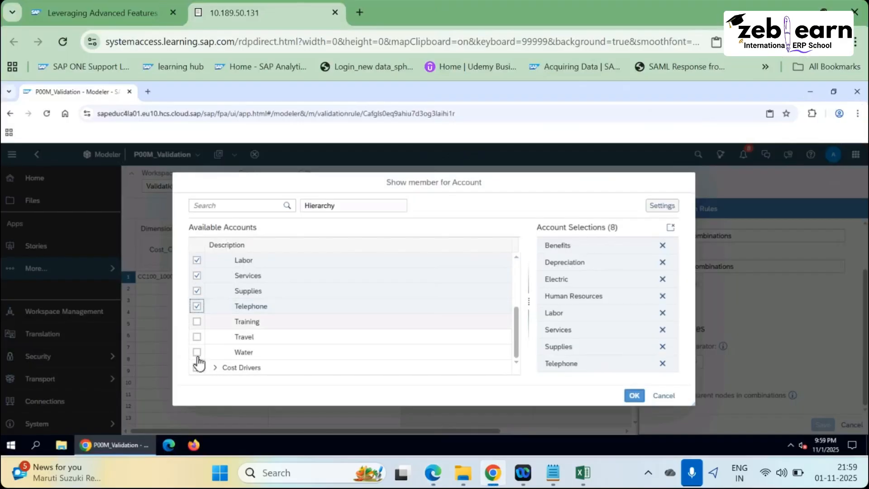
left_click(259, 353)
scroll(267, 292, "up", 3)
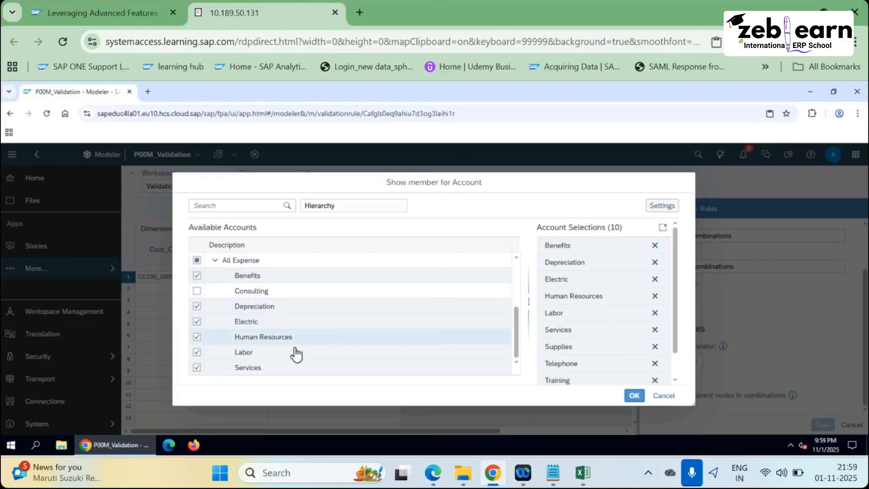
scroll(295, 351, "down", 3)
scroll(609, 312, "down", 1)
left_click(635, 395)
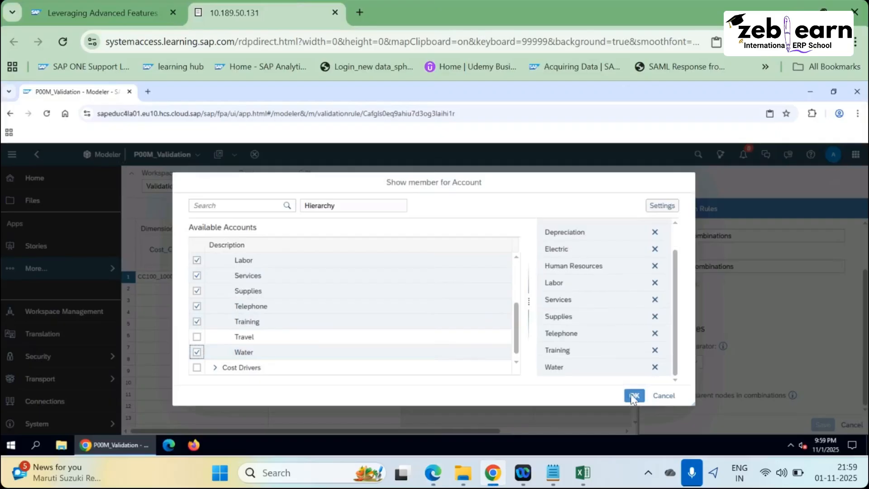
Highlight the second combination step in the exercise PDF.
key("alt+Tab")
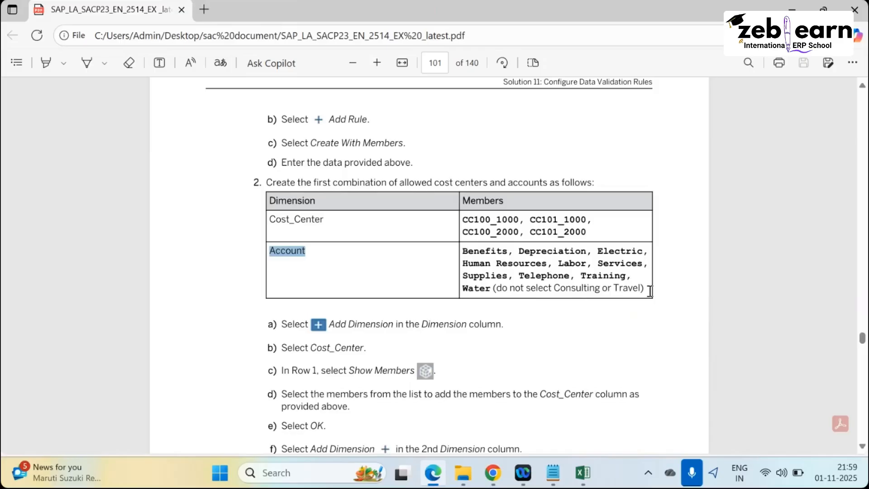
left_click_drag(639, 295, 494, 290)
scroll(368, 344, "down", 3)
scroll(341, 279, "down", 3)
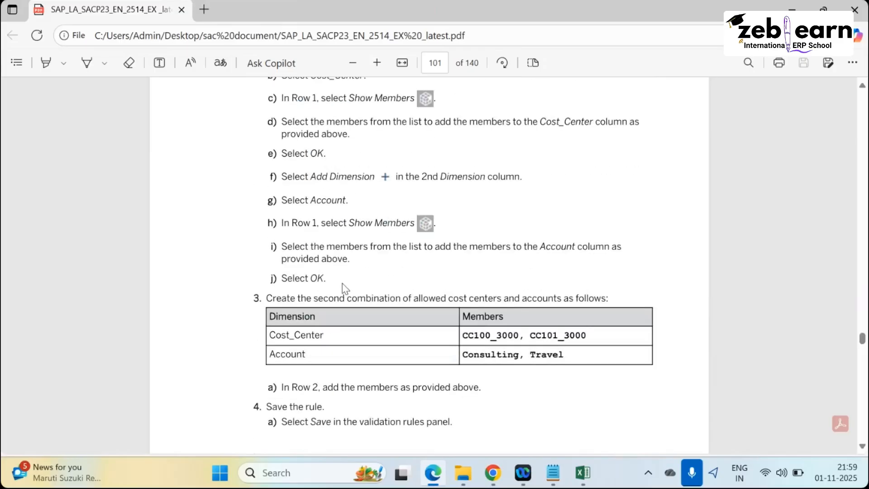
left_click_drag(267, 298, 563, 298)
key("alt+Tab")
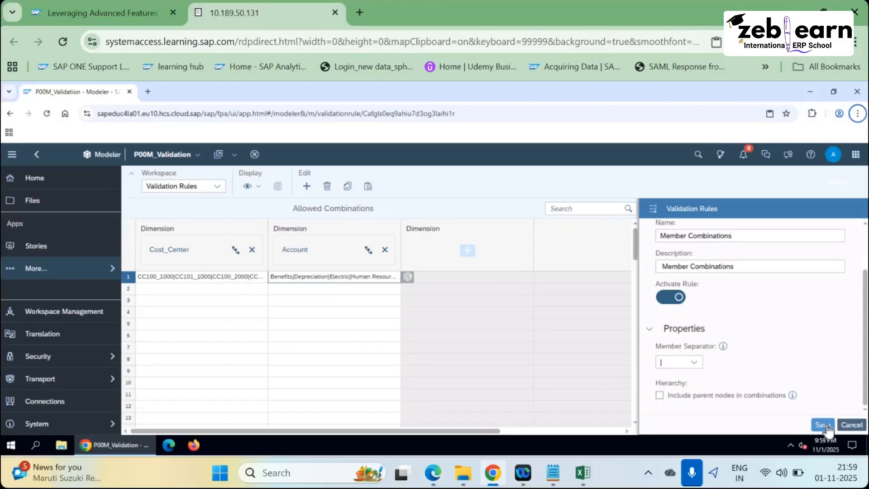
Save the validation rule and read the second combination in the PDF.
left_click(263, 285)
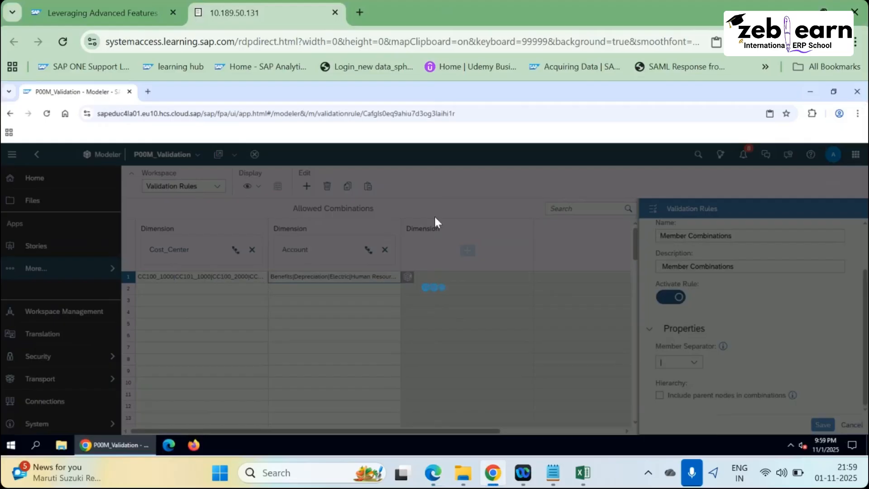
key("alt+Tab")
scroll(294, 301, "down", 1)
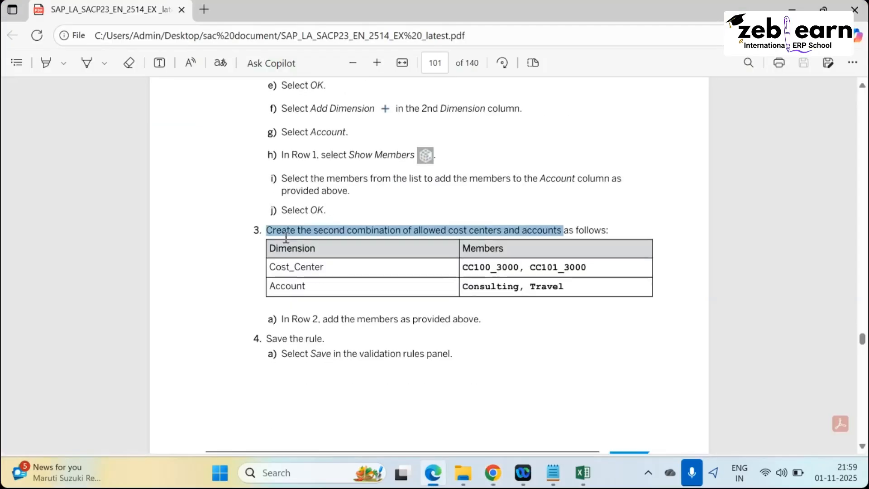
left_click(428, 230)
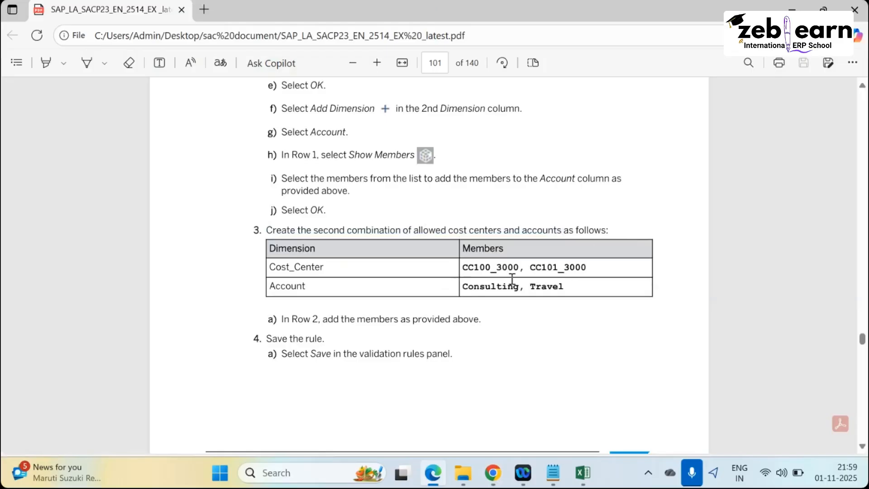
key("alt+Tab")
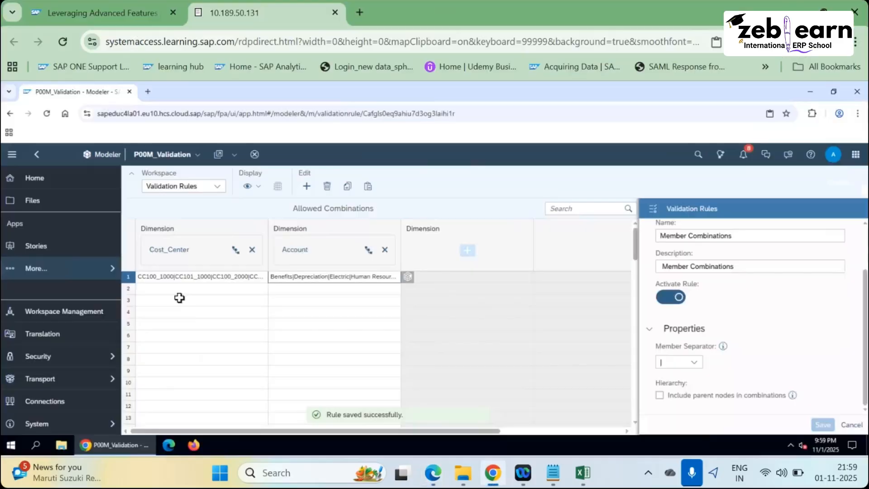
Open the Cost_Center member list for row 2 and expand CC_ALL.
left_click(173, 293)
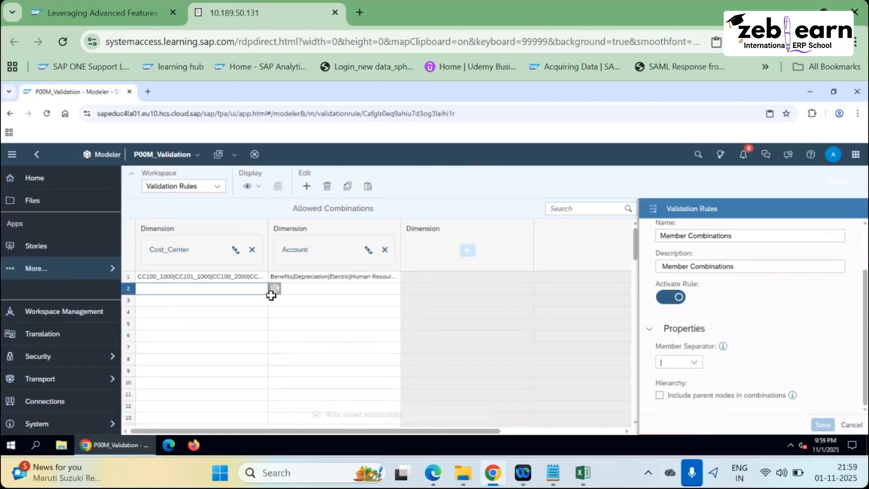
key("alt+Tab")
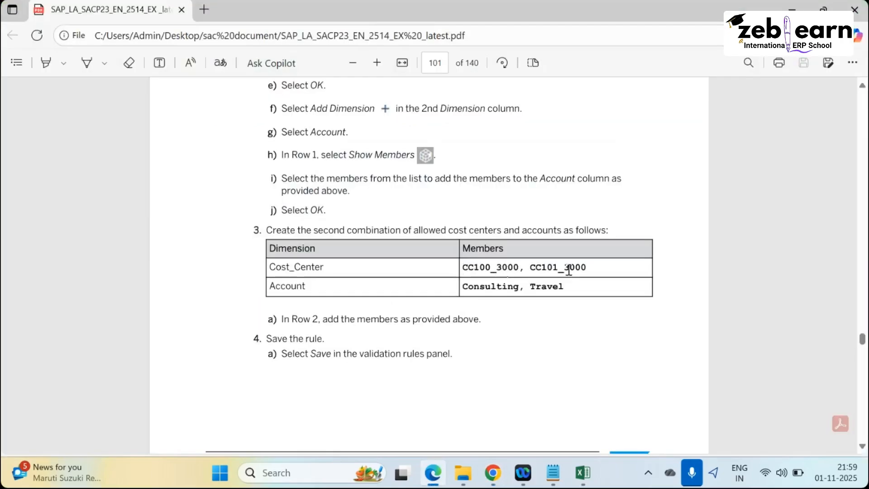
key("alt+Tab")
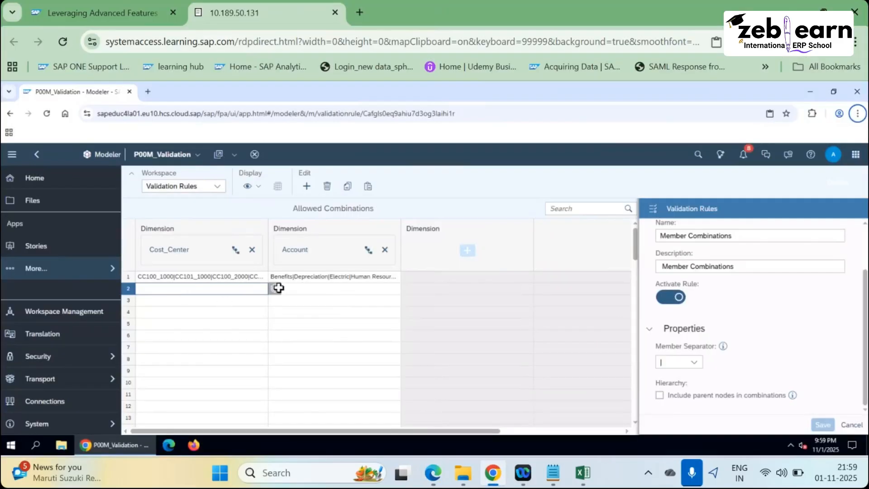
left_click(273, 288)
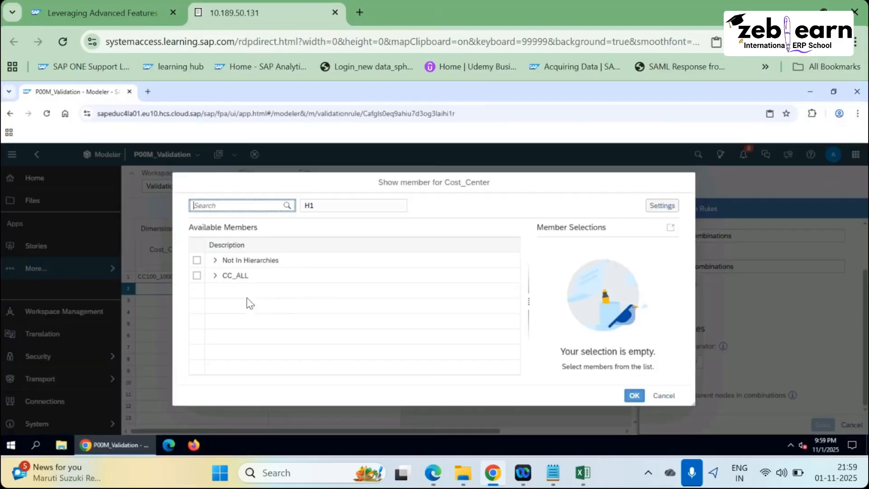
left_click(215, 276)
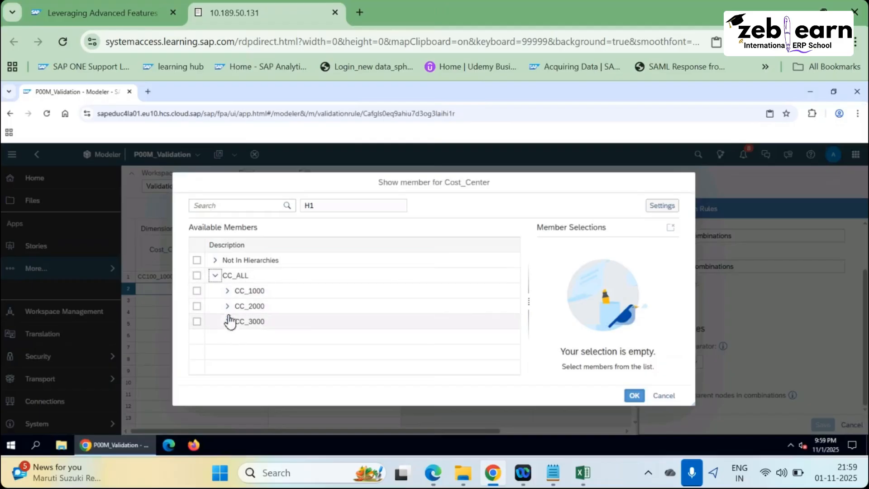
key("alt+Tab")
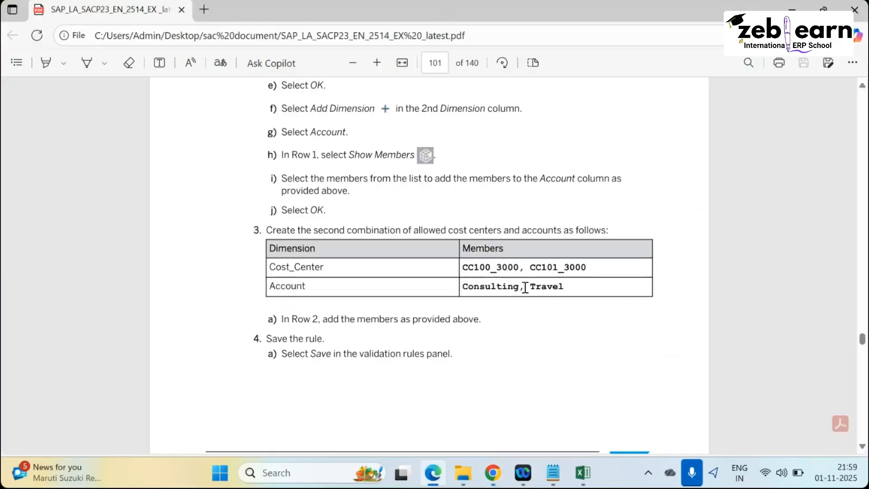
key("alt+Tab")
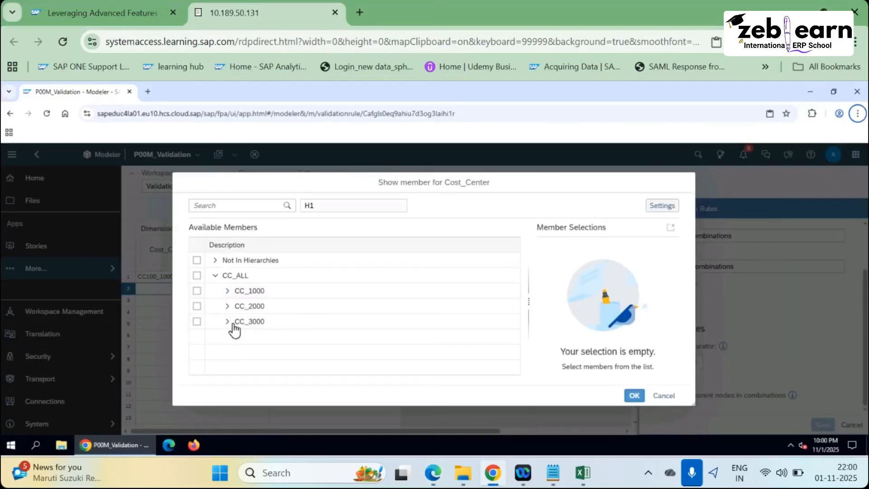
Check CC100_3000 and CC101_3000 under CC_3000 and confirm them for row 2.
left_click(228, 322)
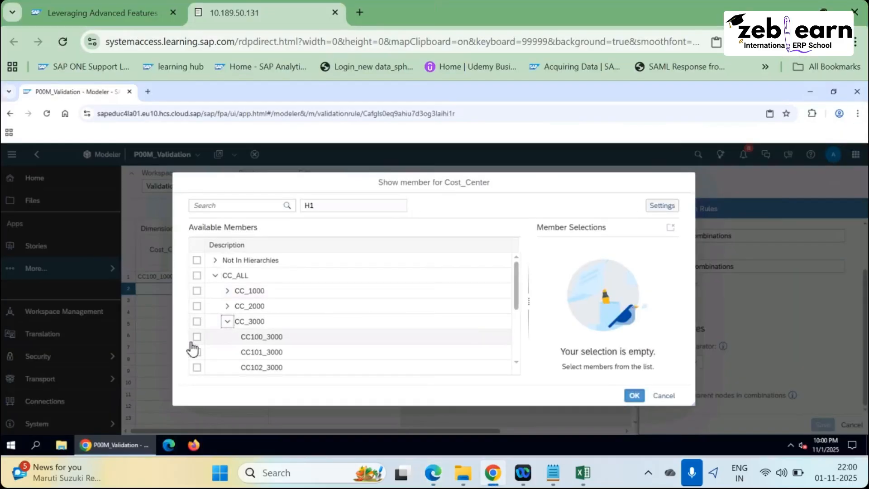
left_click(197, 337)
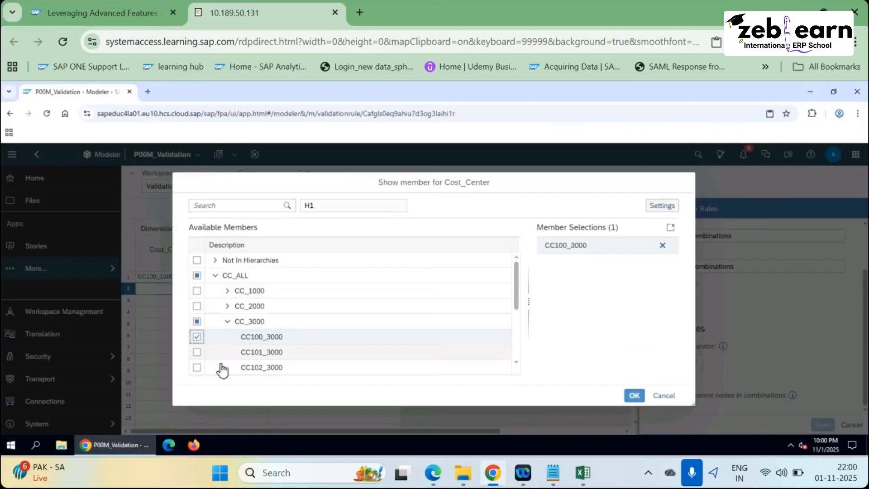
left_click(347, 358)
key("alt+Tab")
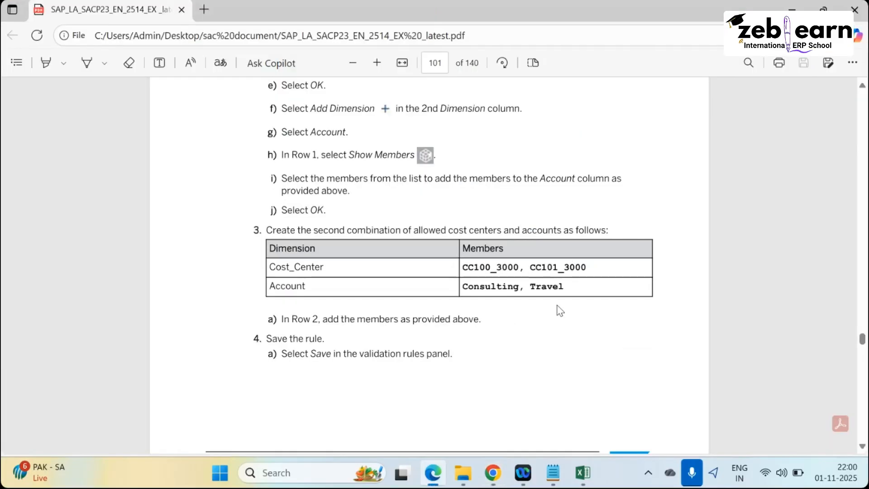
key("alt+Tab")
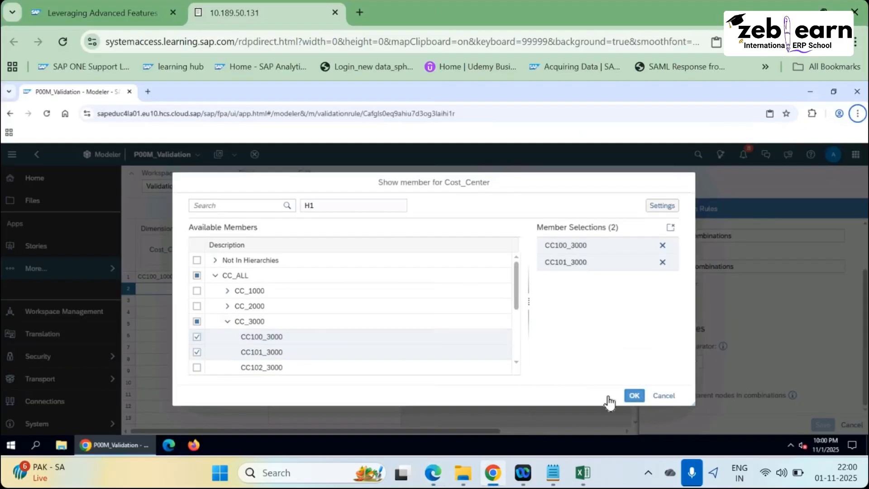
key("Return")
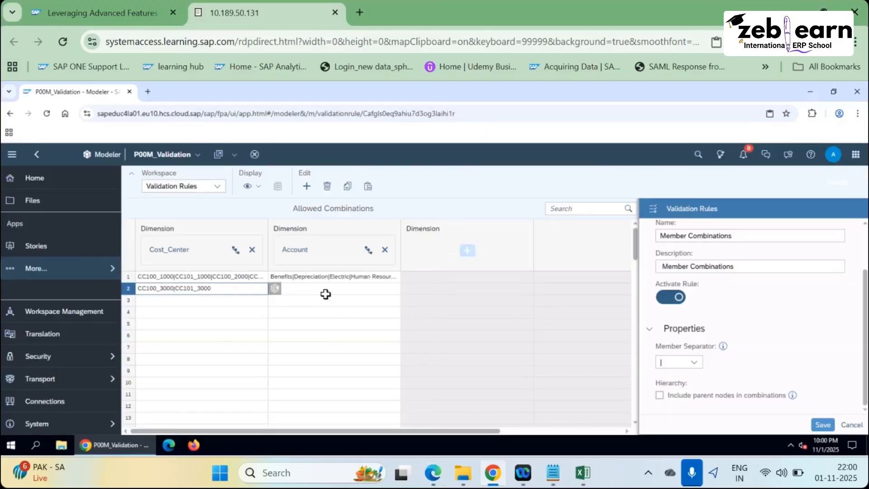
left_click(327, 291)
Give row 2's Account cell Consulting and Travel from All Expense.
left_click(408, 289)
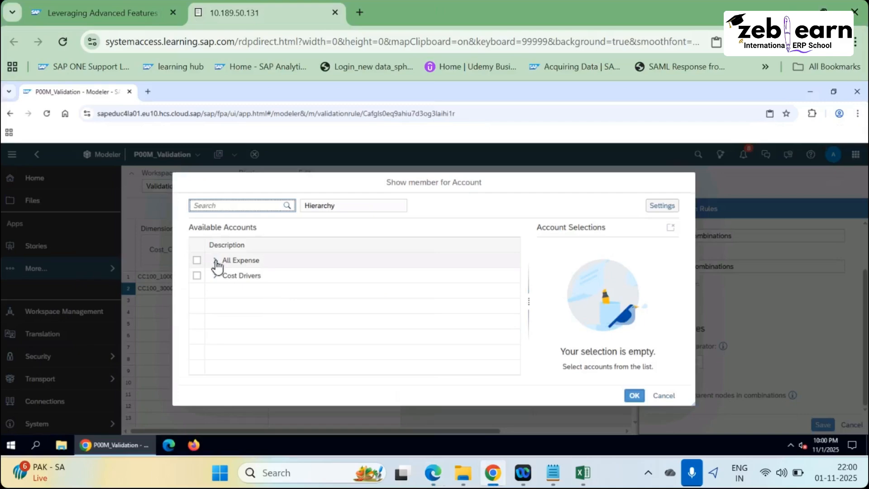
left_click(216, 261)
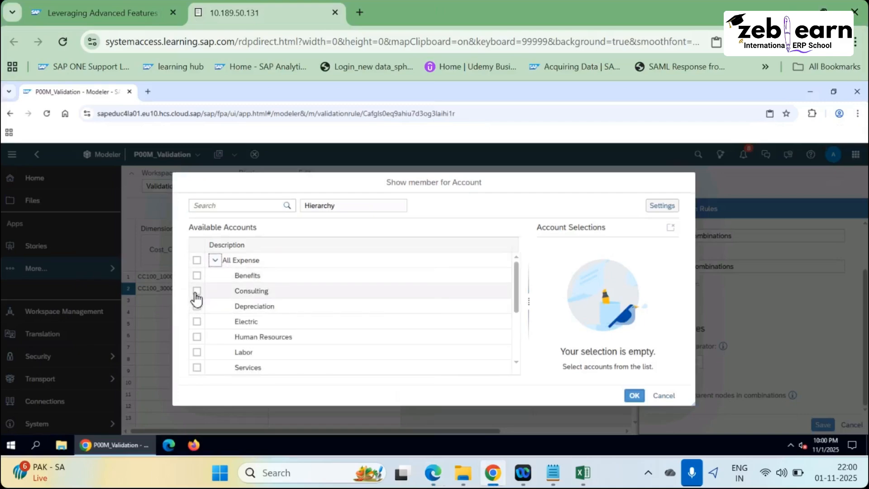
left_click(197, 291)
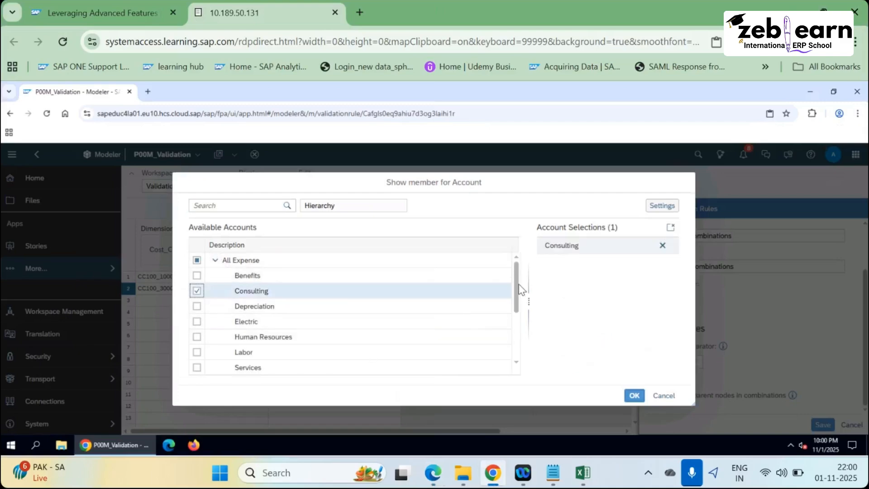
left_click_drag(517, 290, 519, 366)
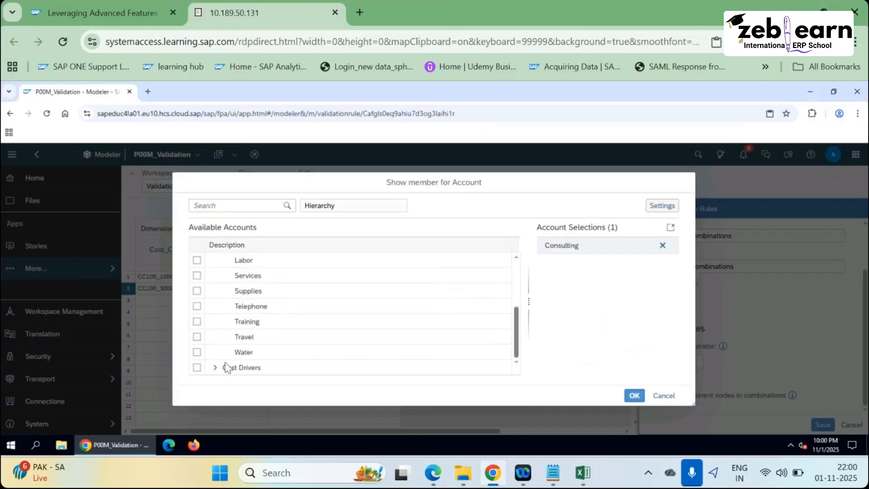
left_click(196, 337)
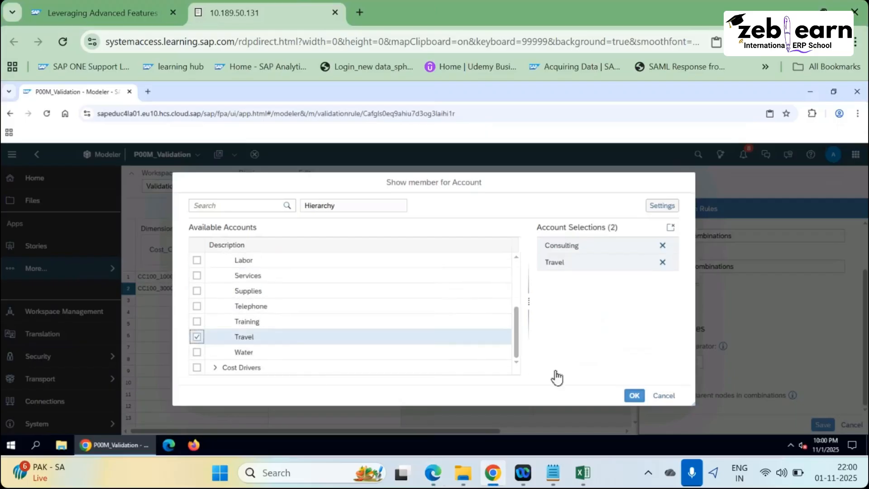
left_click(635, 396)
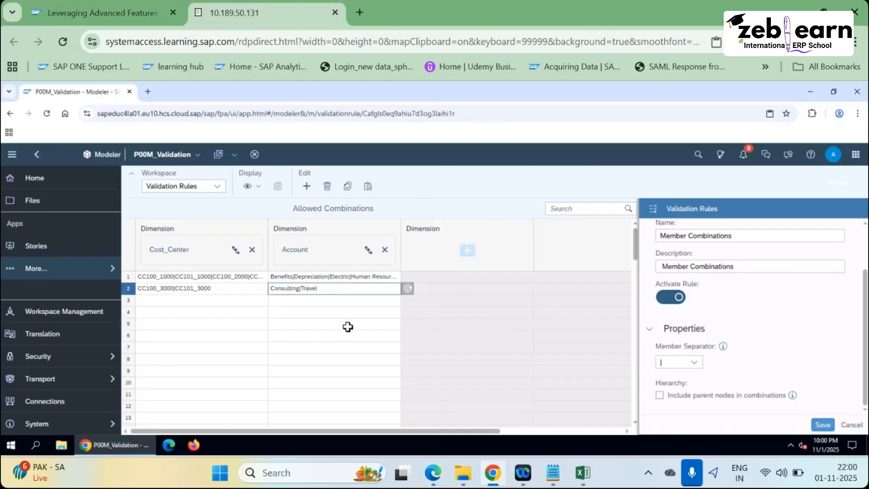
Scroll the exercise PDF down to its Result section.
key("alt+Tab")
scroll(348, 360, "down", 3)
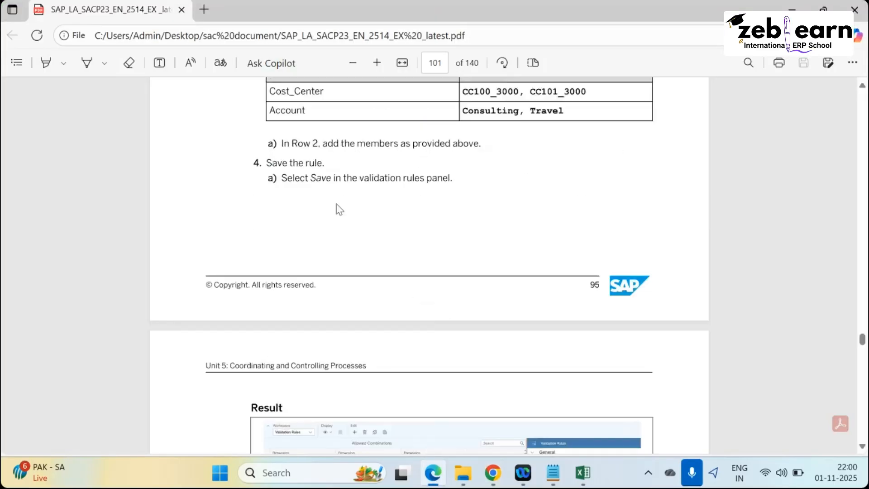
scroll(362, 265, "down", 2)
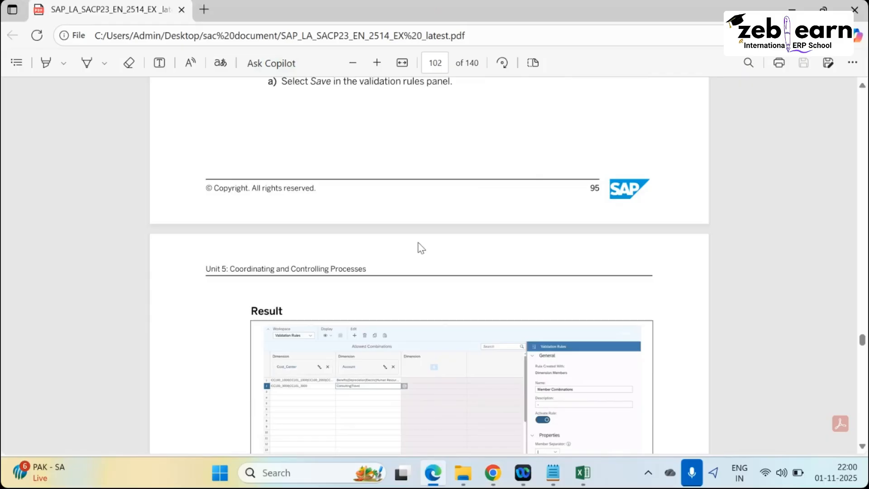
Save the Member Combinations rule and find the expected result in the PDF.
key("alt+Tab")
left_click(824, 426)
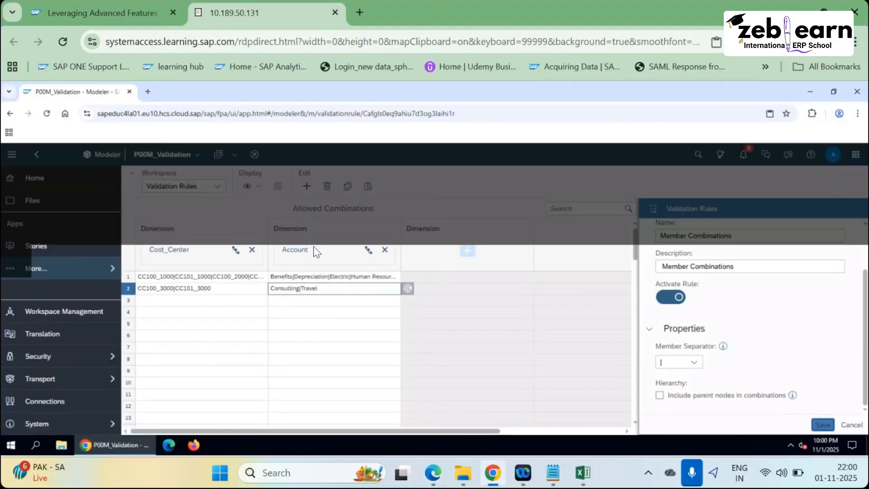
key("alt+Tab")
scroll(301, 244, "up", 6)
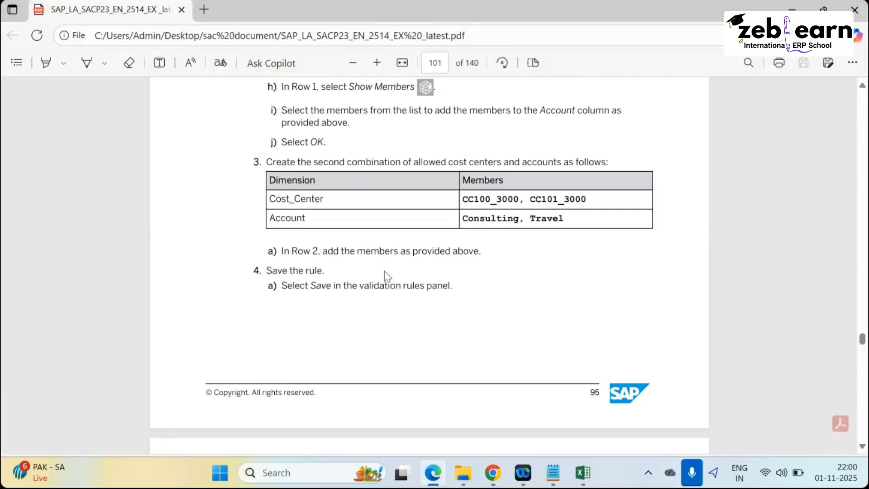
scroll(409, 301, "down", 4)
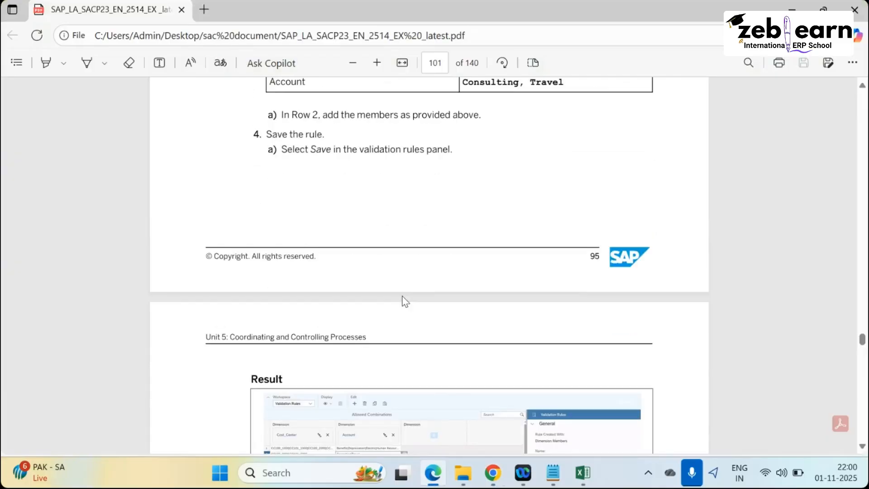
scroll(371, 264, "down", 2)
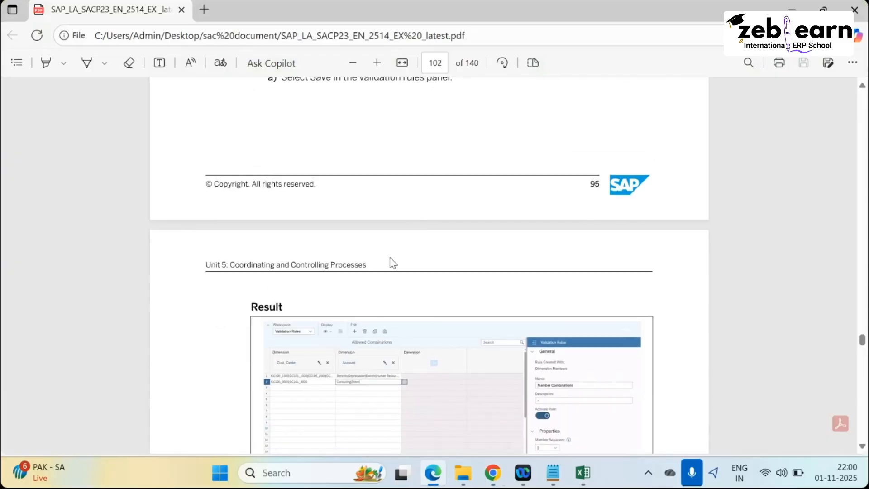
scroll(392, 262, "down", 5)
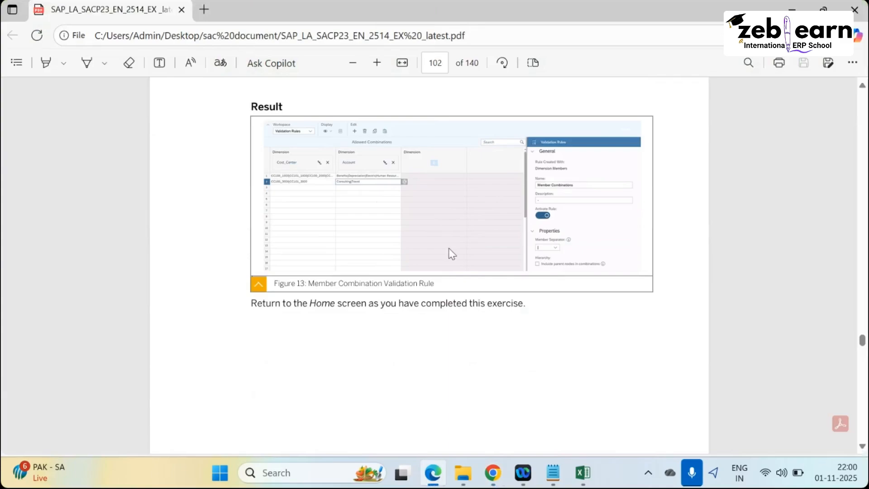
scroll(452, 254, "up", 2)
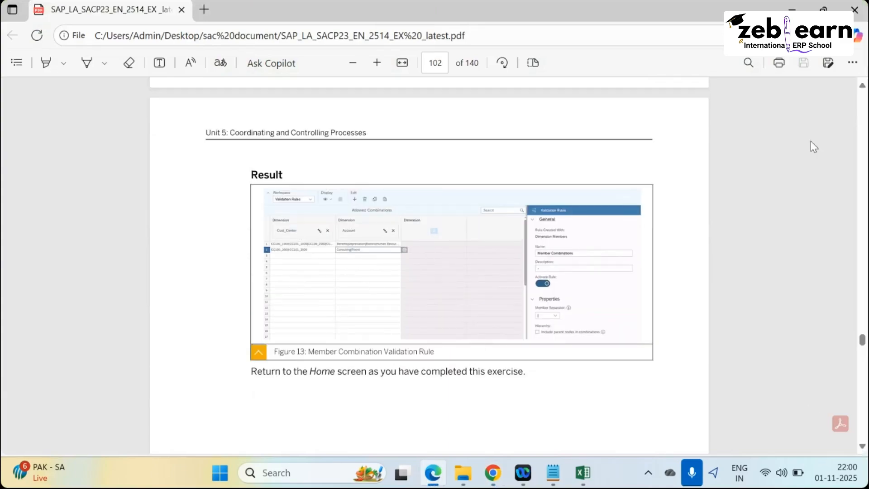
Zoom into the Figure 13 Result screenshot and compare it with the saved rule.
left_click(377, 63)
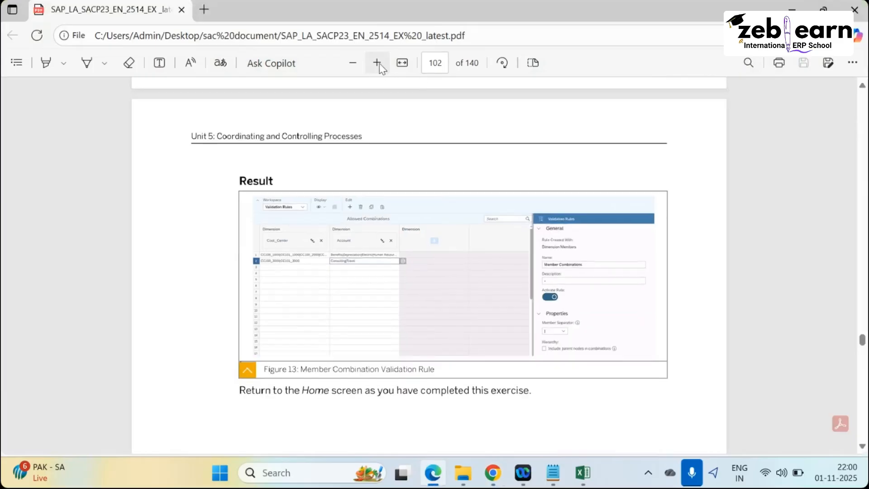
left_click(378, 63)
left_click(377, 63)
left_click(377, 63)
scroll(453, 279, "down", 4)
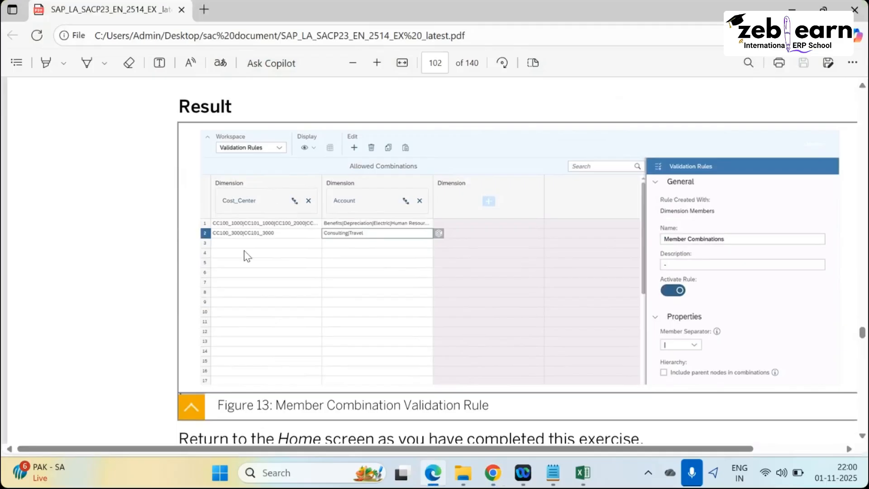
key("alt+Tab")
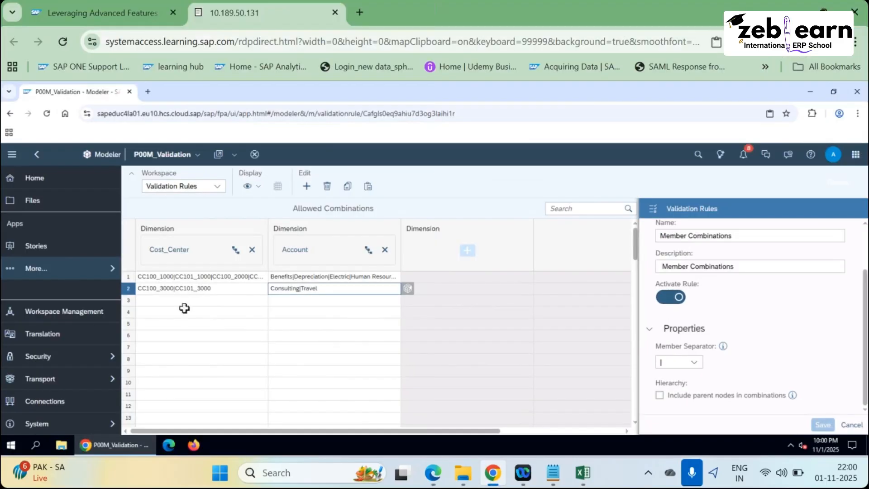
key("alt+Tab")
Scroll to the 'Return to the Home screen' line below Figure 13.
scroll(363, 308, "down", 6)
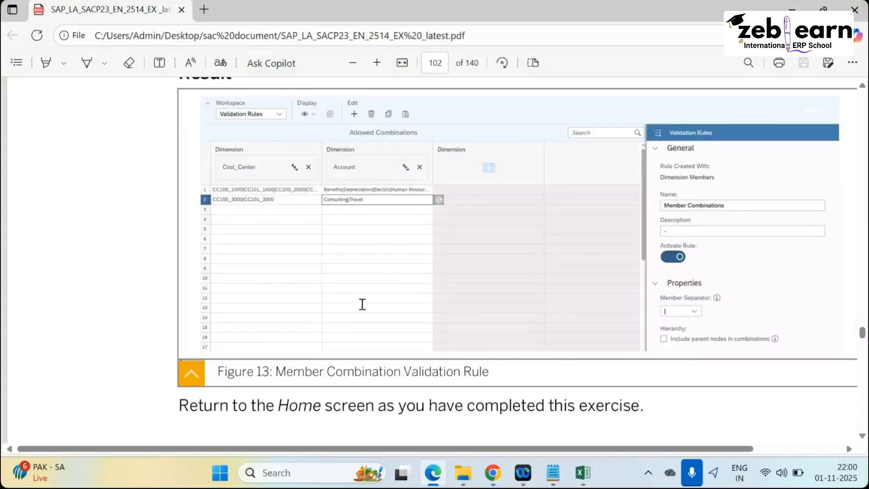
scroll(359, 310, "down", 4)
scroll(358, 301, "down", 10)
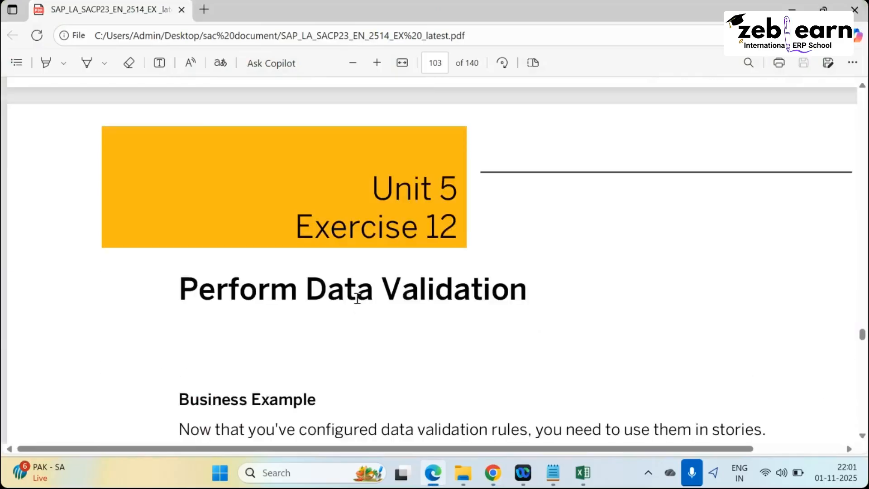
scroll(358, 301, "up", 10)
scroll(360, 303, "up", 10)
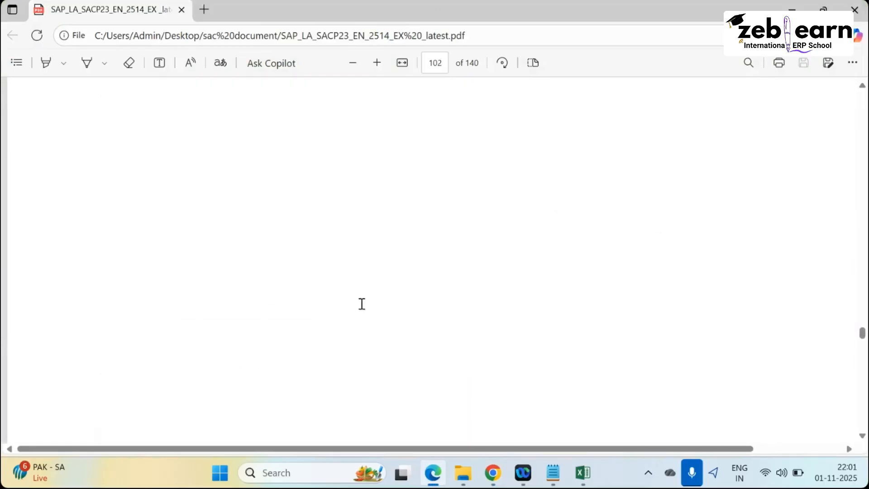
scroll(361, 303, "down", 5)
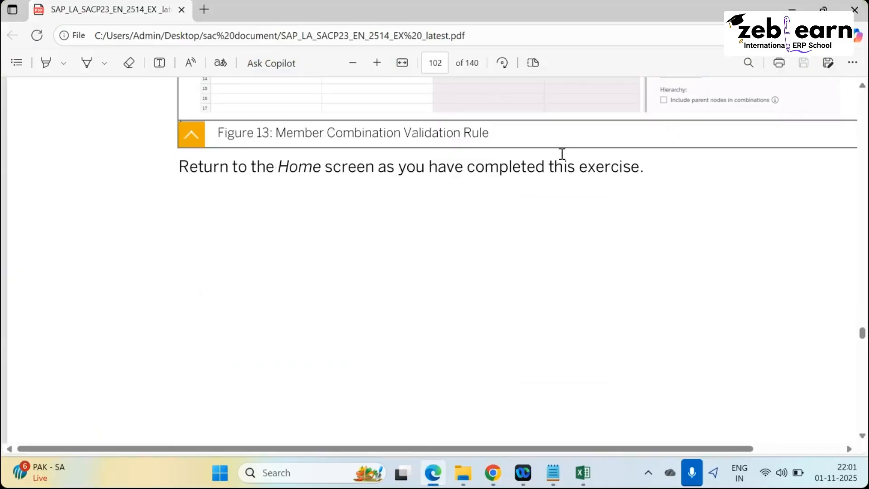
key("alt+Tab")
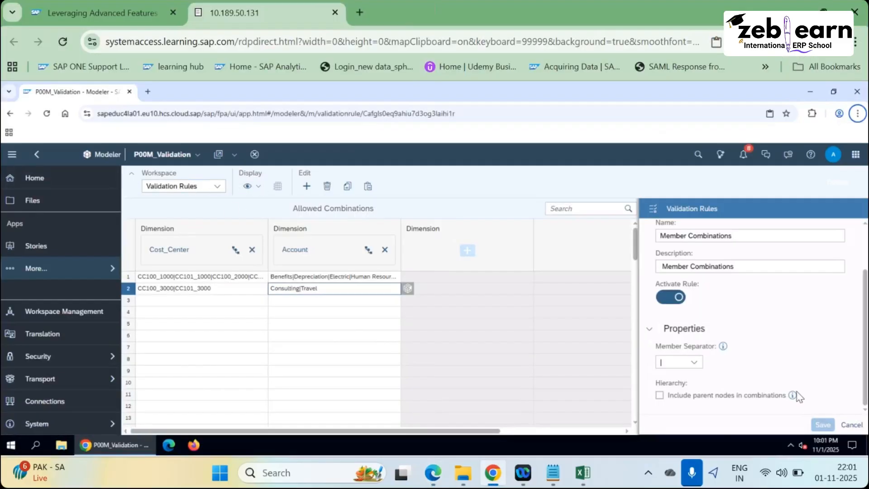
Save the Member Combinations rule so it appears beside Attribute Combinations.
left_click(851, 425)
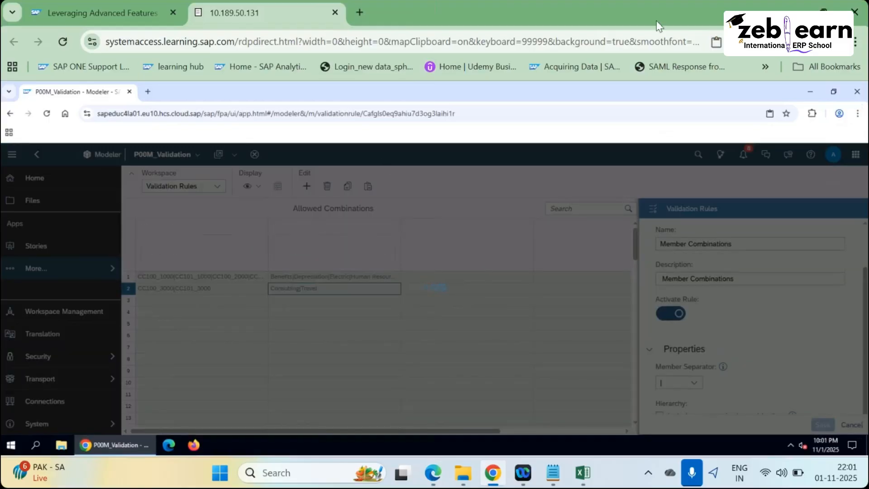
key("alt+Tab")
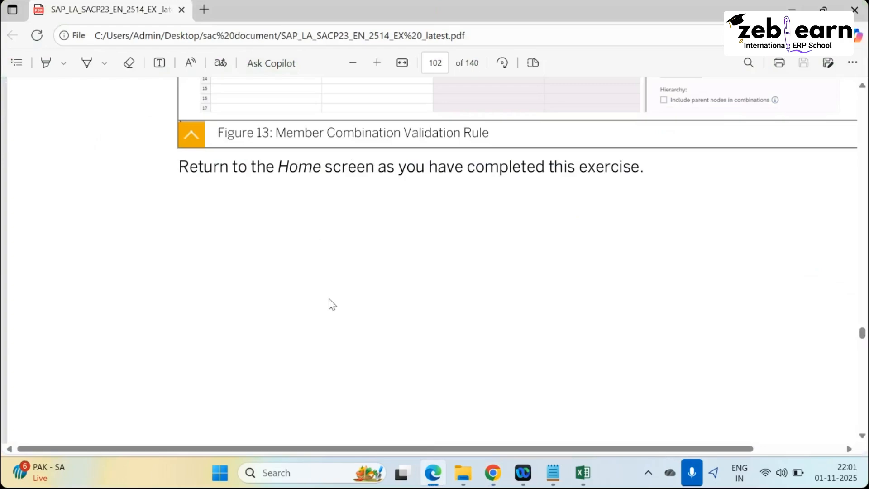
scroll(336, 349, "down", 10)
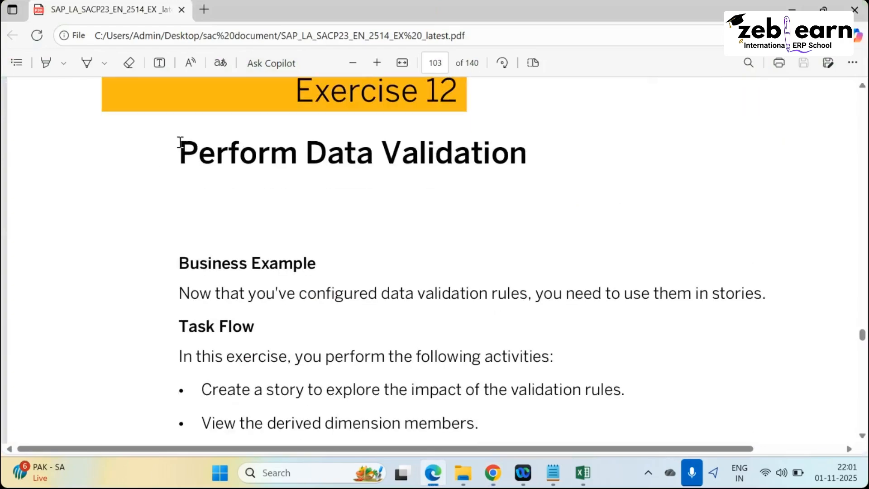
Highlight Exercise 12's Perform Data Validation heading in the PDF.
left_click_drag(180, 152, 545, 157)
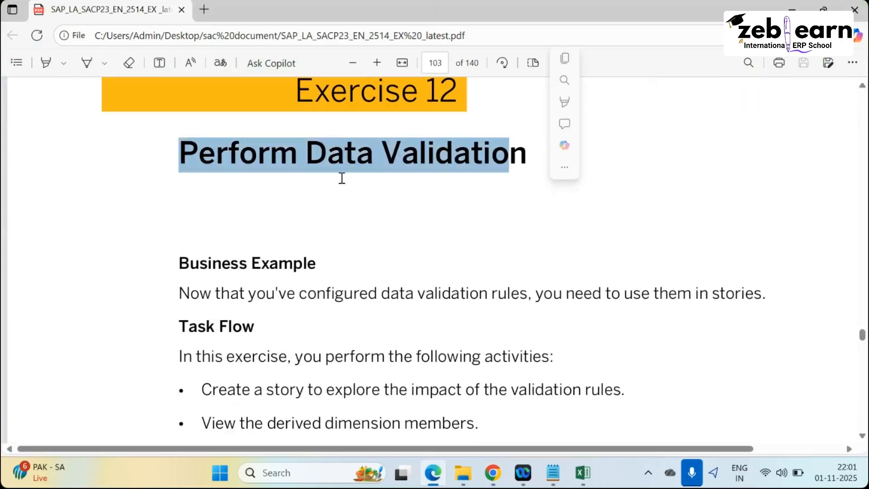
left_click(179, 151)
left_click_drag(180, 153, 531, 172)
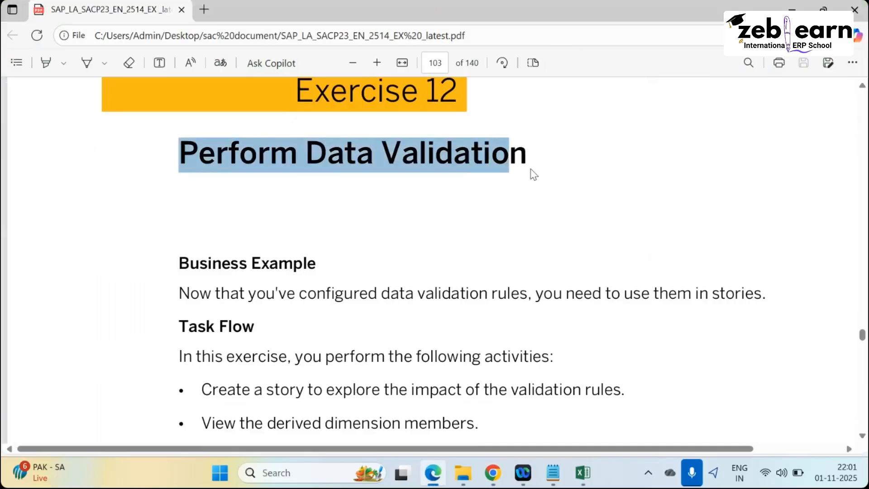
left_click(241, 172)
left_click_drag(177, 147, 509, 171)
key("alt+Tab")
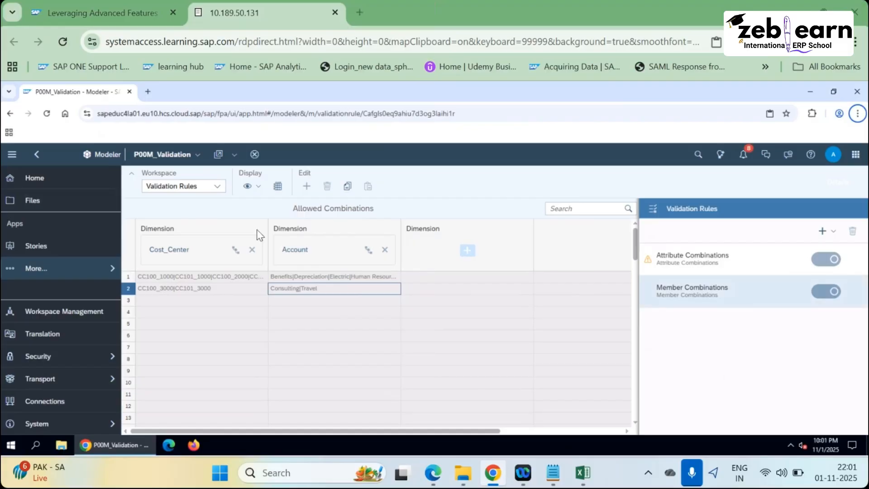
Scroll through Exercise 12's tasks in the PDF.
key("alt+Tab")
scroll(272, 227, "down", 3)
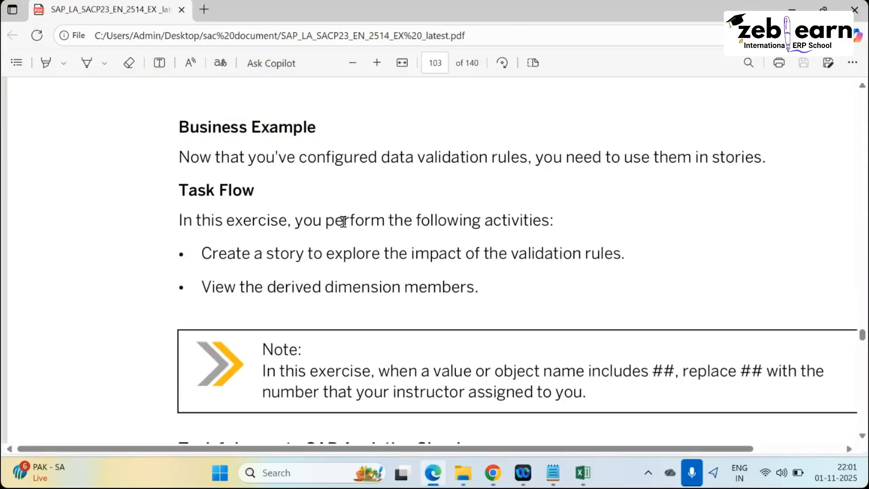
scroll(242, 184, "down", 2)
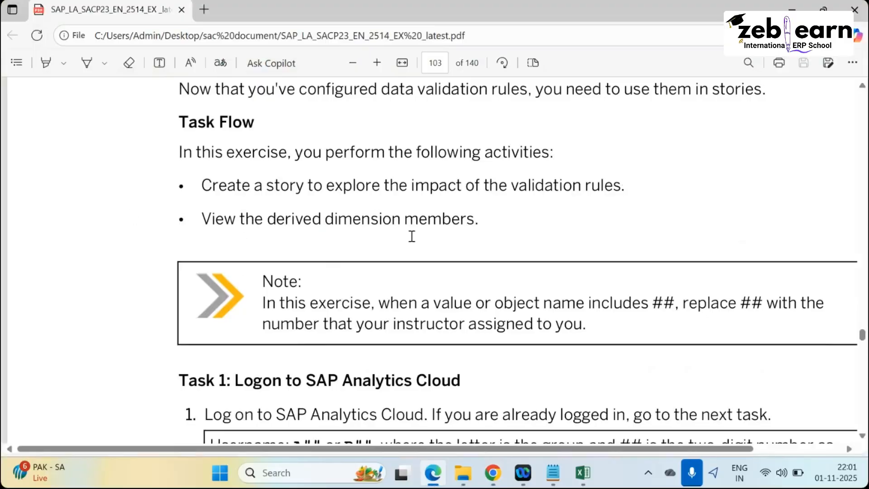
scroll(385, 281, "down", 5)
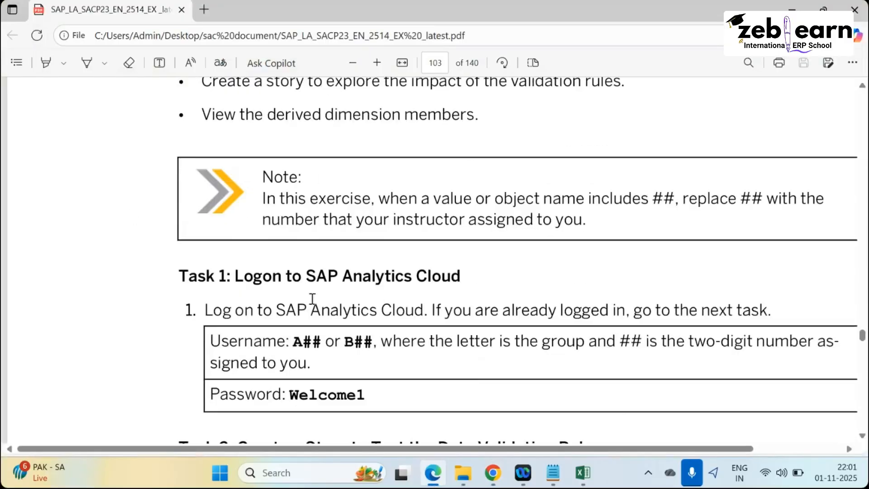
scroll(317, 300, "down", 5)
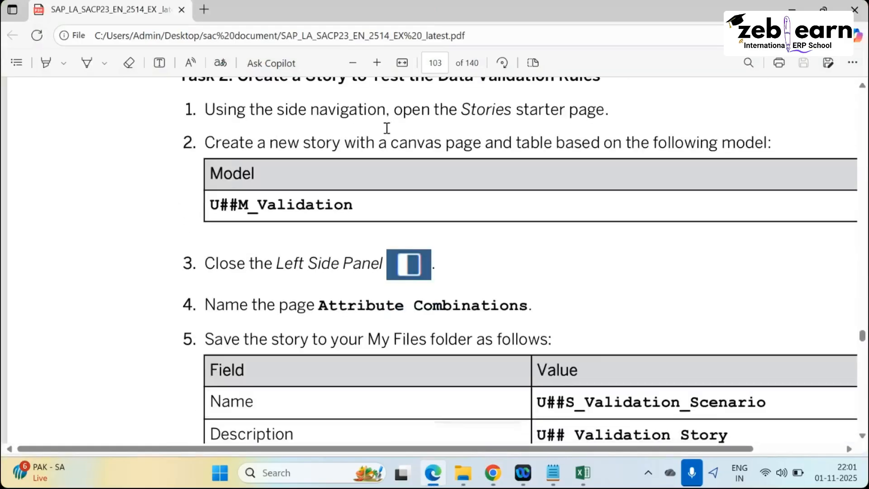
scroll(358, 254, "up", 20)
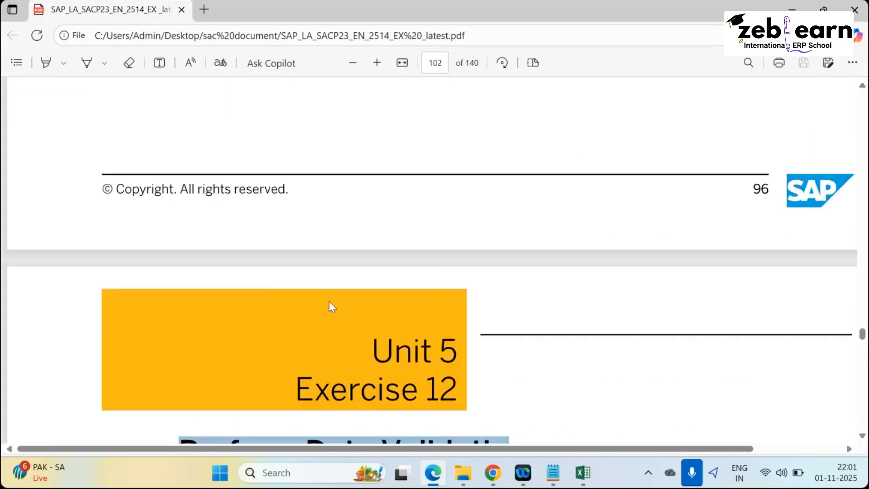
scroll(330, 307, "down", 2)
scroll(271, 339, "down", 3)
double_click(181, 220)
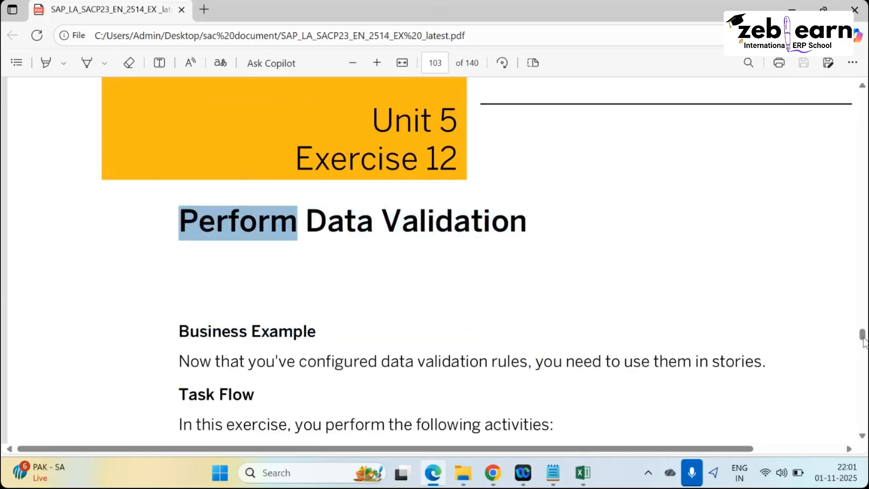
Jump to the PDF's first page and scroll to the Contents listing Units 5 and 6.
key("Home")
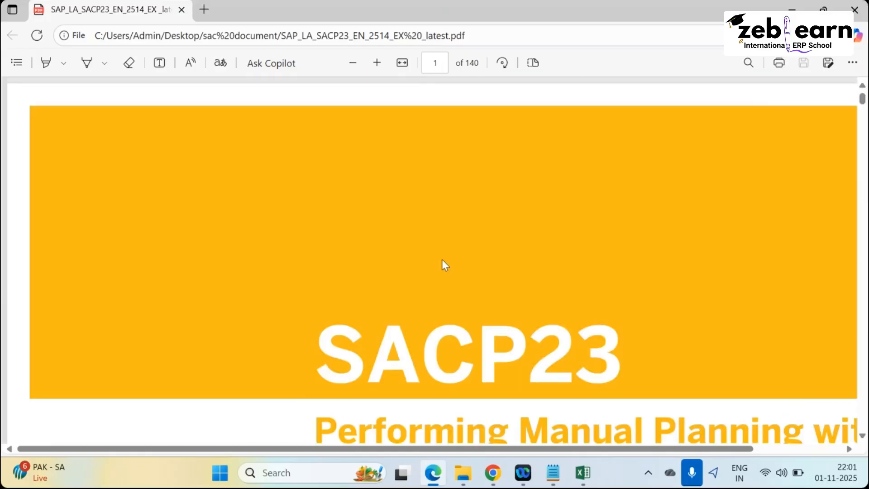
key("Page_Down")
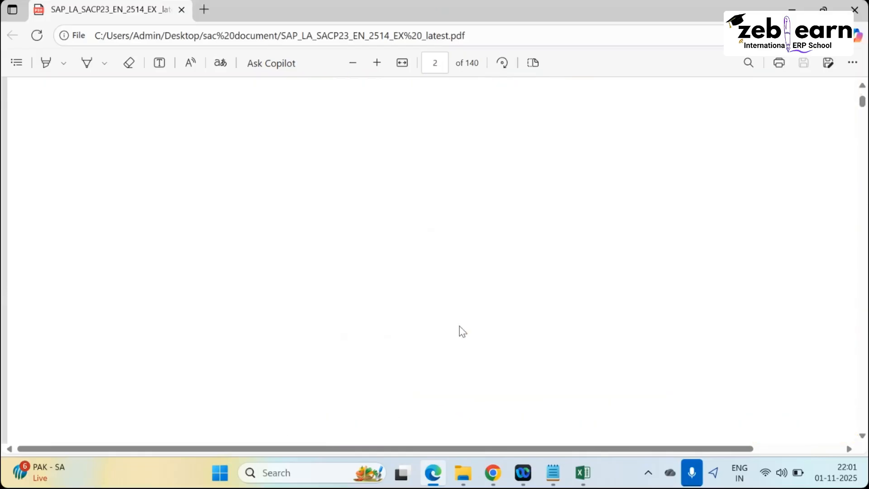
scroll(398, 301, "down", 20)
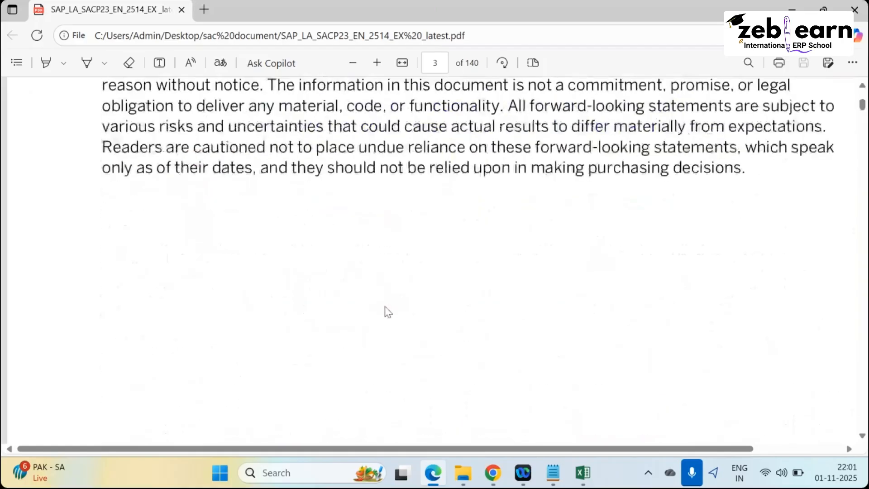
scroll(388, 311, "down", 20)
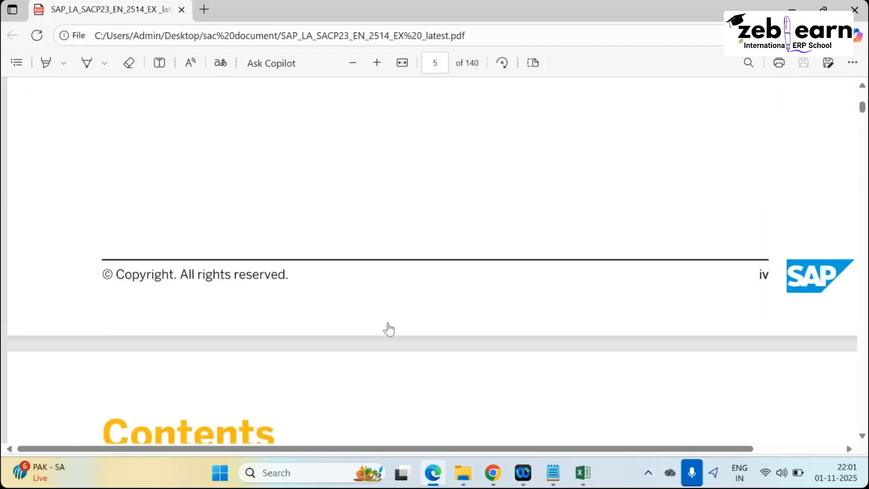
scroll(389, 327, "down", 15)
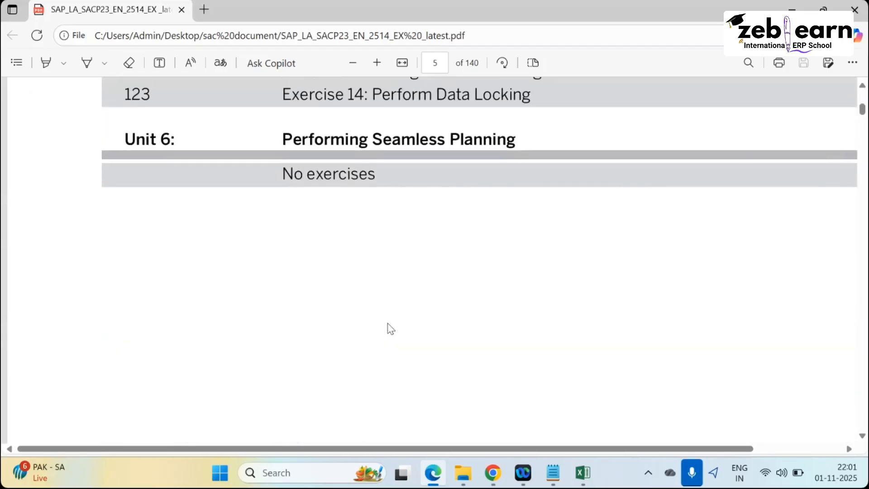
scroll(408, 281, "up", 3)
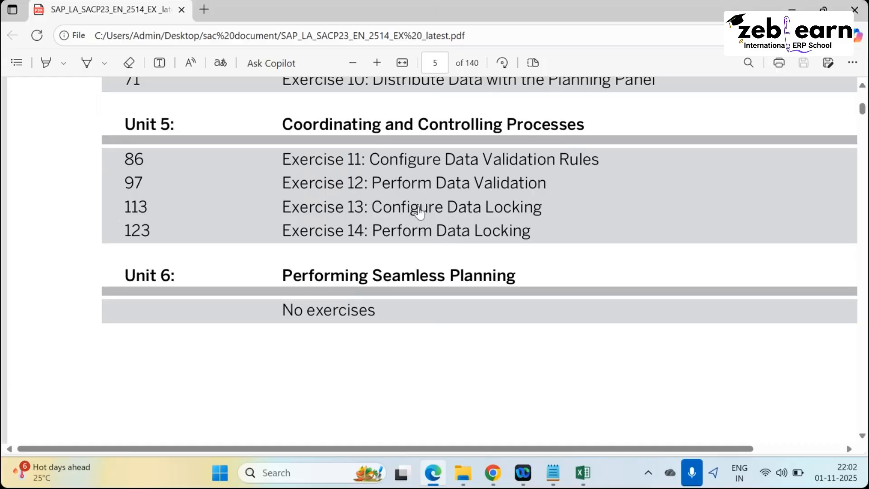
scroll(398, 224, "up", 5)
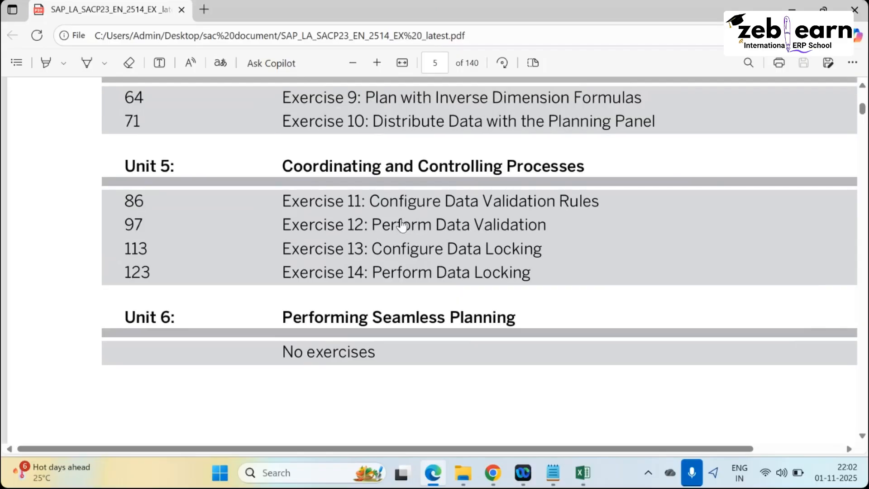
scroll(410, 221, "down", 4)
scroll(403, 210, "up", 3)
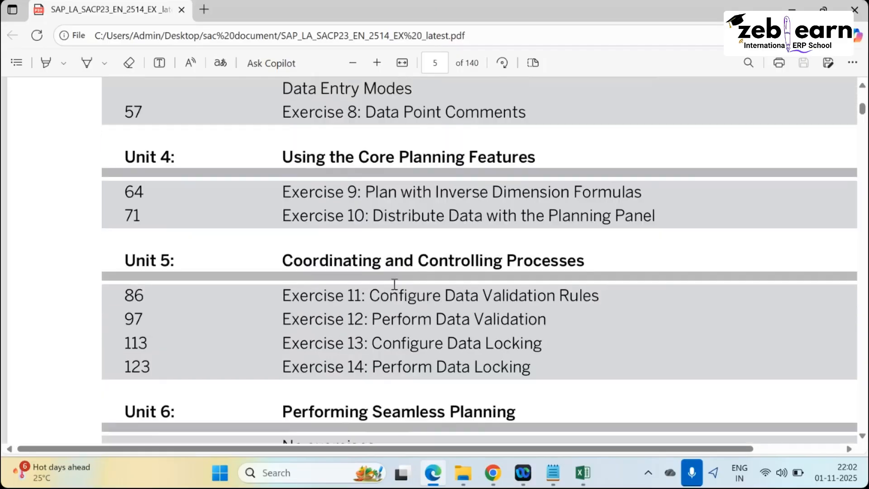
scroll(395, 305, "up", 2)
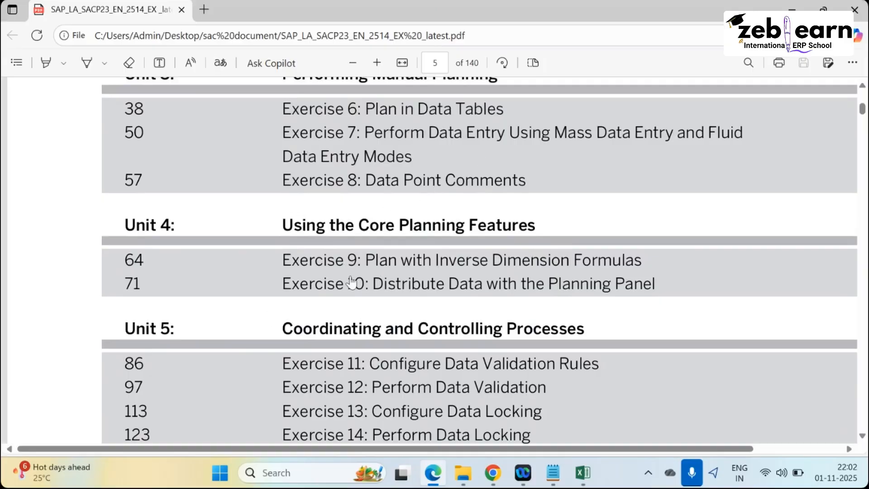
scroll(371, 332, "down", 6)
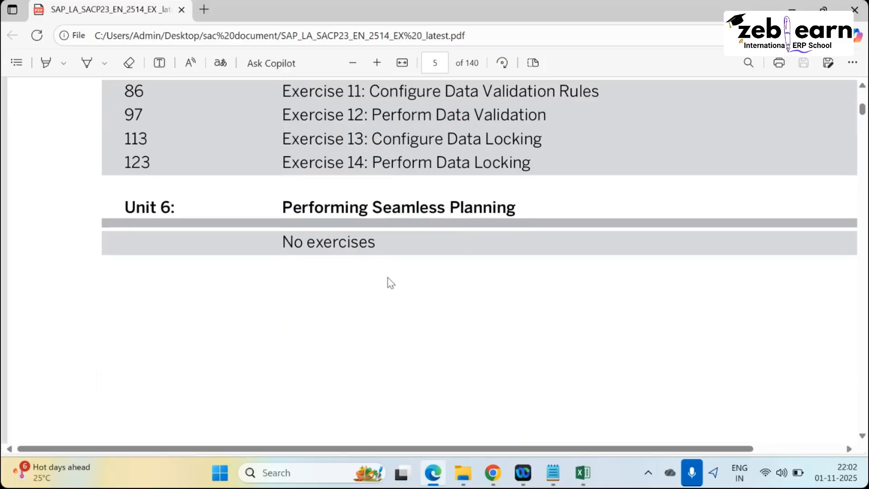
Return to the P00M_Validation rules, opening and dismissing the More apps flyout.
key("alt+Tab")
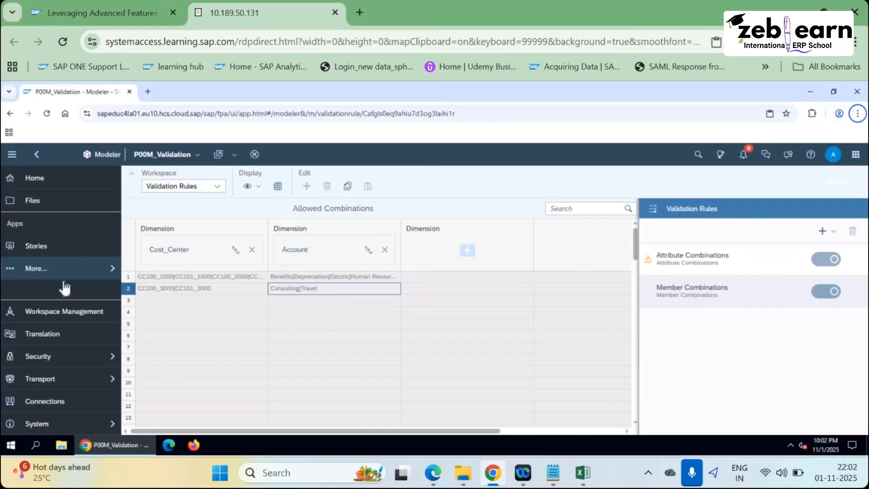
left_click(73, 273)
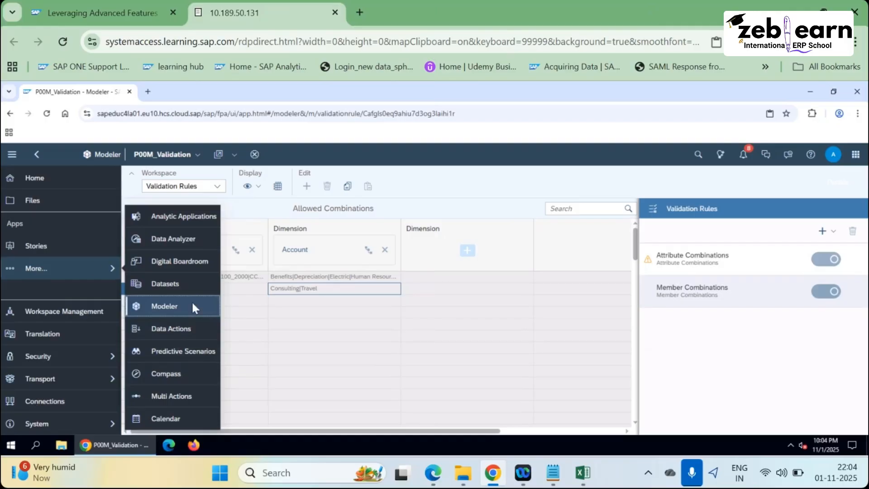
left_click(467, 251)
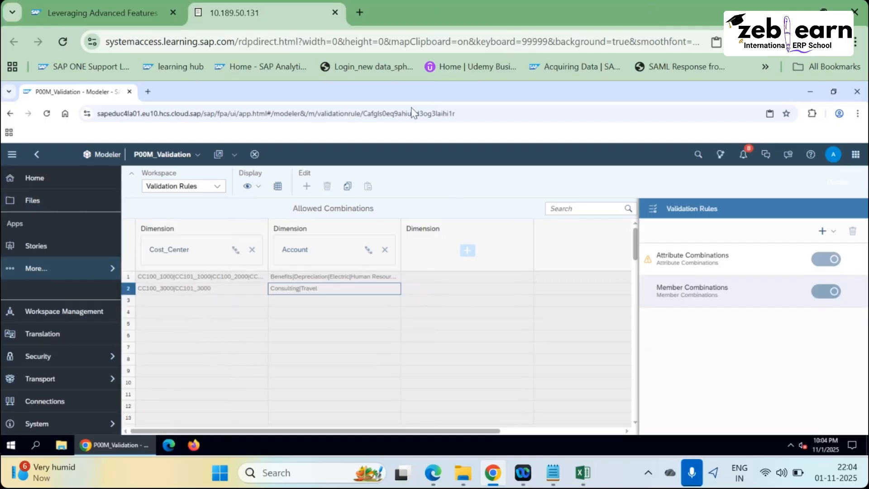